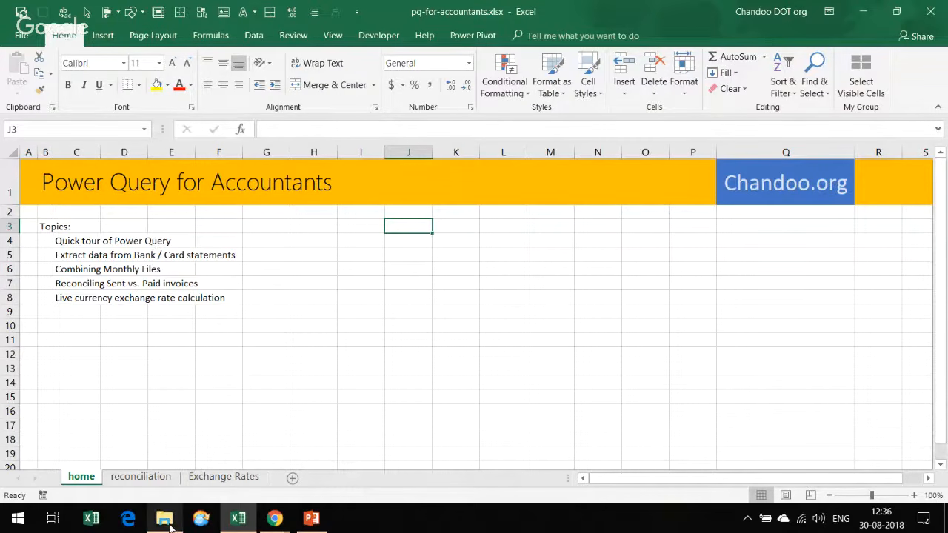
- Open bank-statement.csv from the 02-pq-accountants folder
mouse_move(170, 524)
click(169, 482)
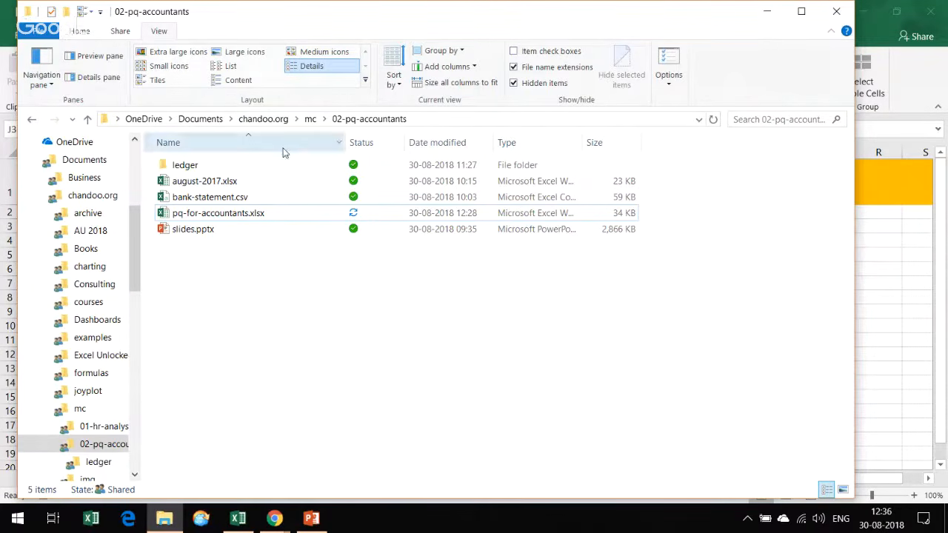
click(237, 212)
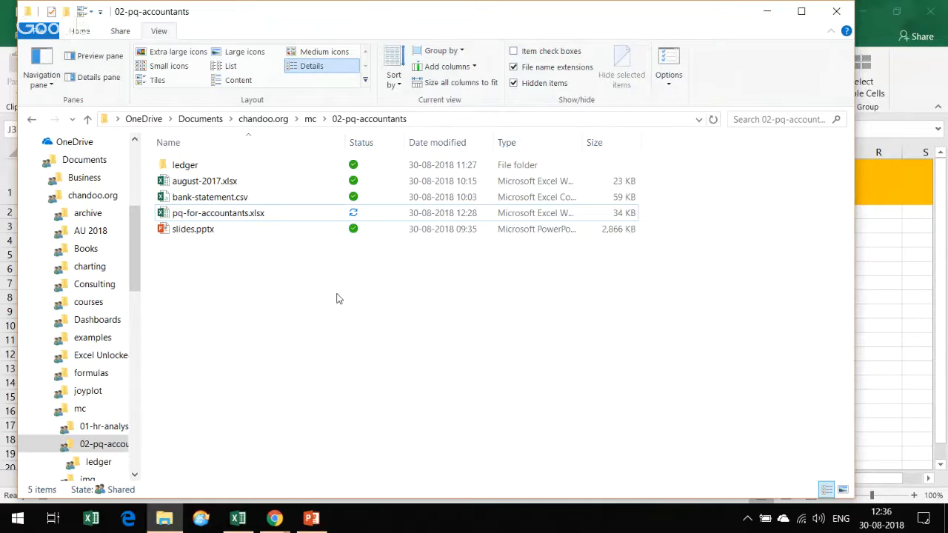
double_click(221, 198)
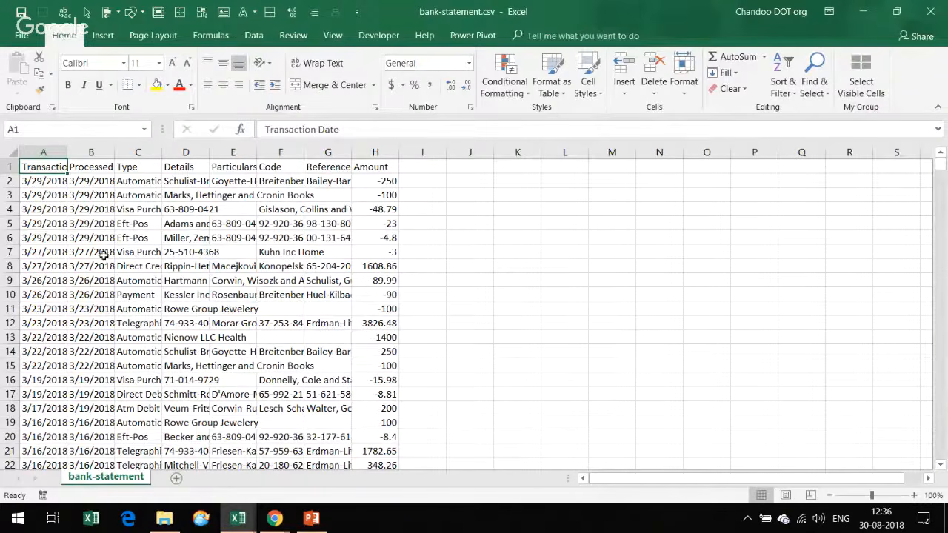
- Autofit the widths of columns A to H so the bank statement's contents are fully readable
drag(46, 151, 393, 152)
double_click(405, 147)
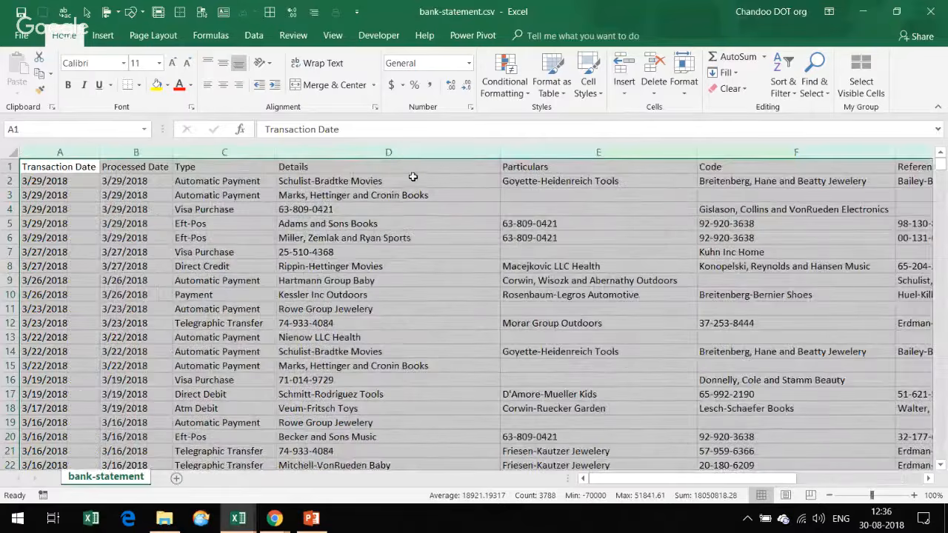
click(403, 179)
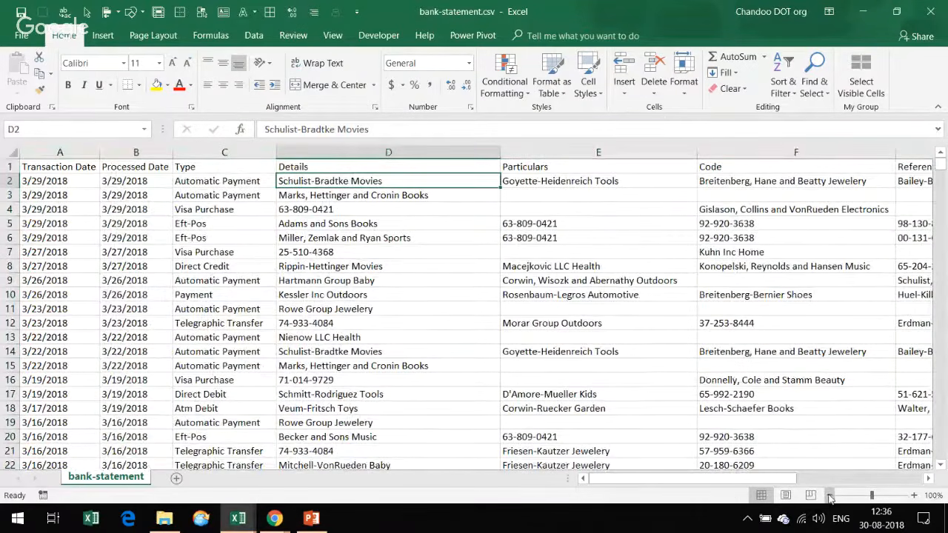
- Examine the bank statement's transactions at 80% zoom, checking the Amount column and the transaction date formats down the rows
click(829, 495)
click(830, 496)
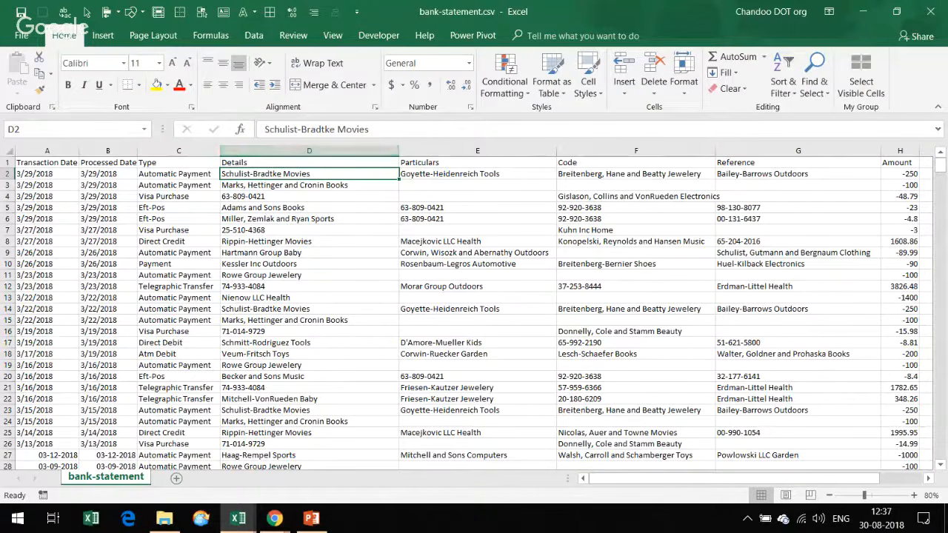
drag(723, 478, 766, 480)
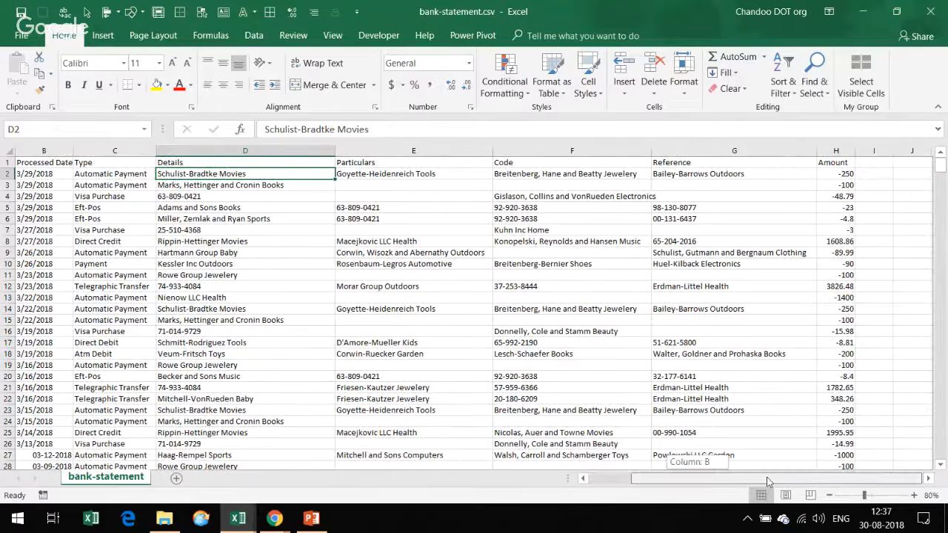
click(836, 150)
scroll(787, 231, down, 16)
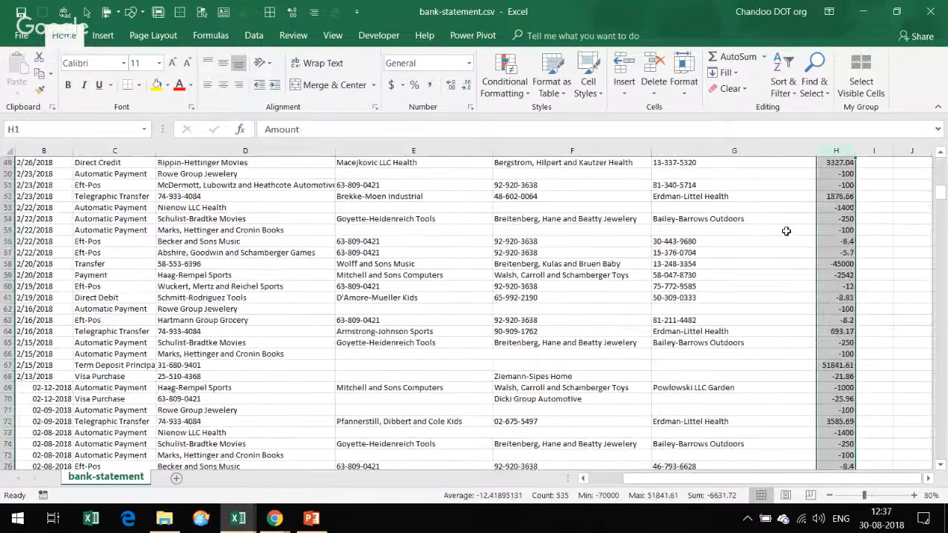
scroll(786, 231, down, 9)
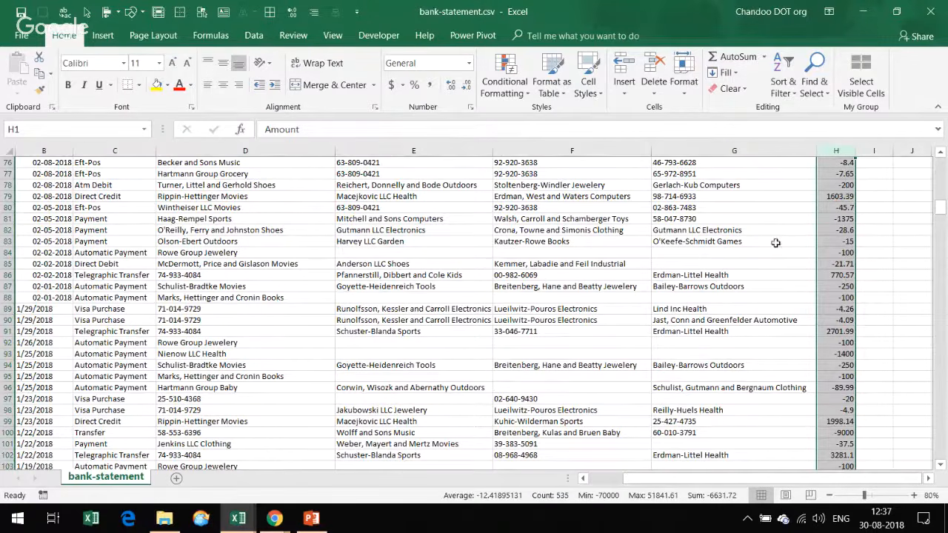
scroll(740, 280, down, 8)
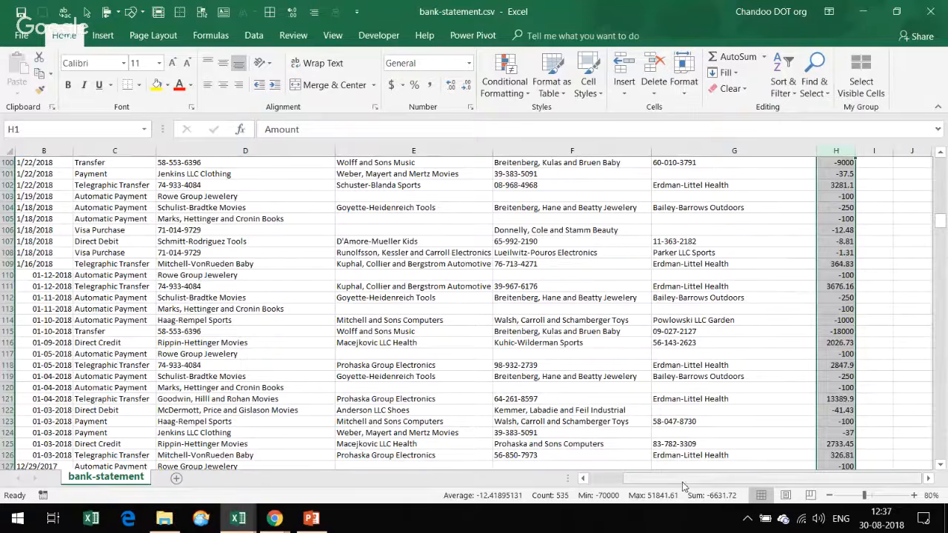
drag(682, 480, 651, 480)
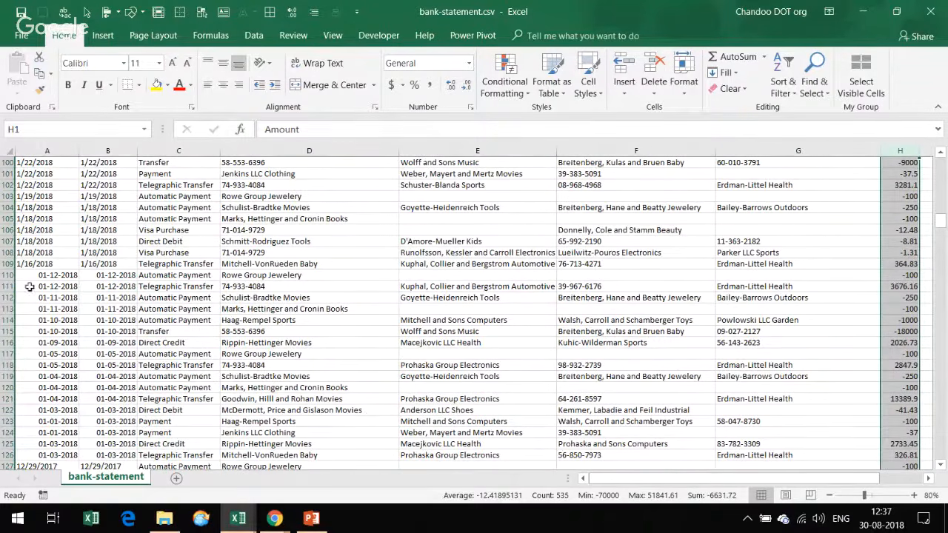
scroll(523, 309, down, 3)
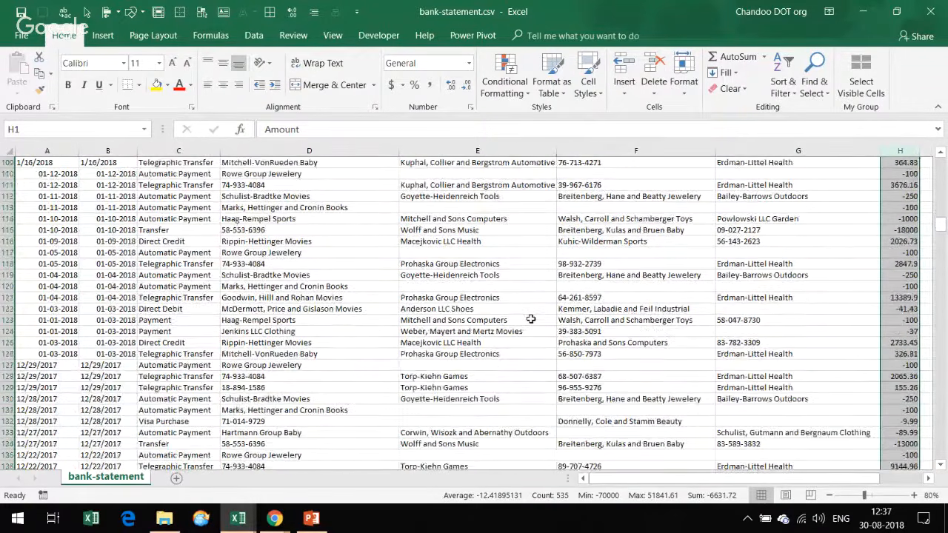
scroll(531, 319, up, 9)
scroll(531, 319, up, 20)
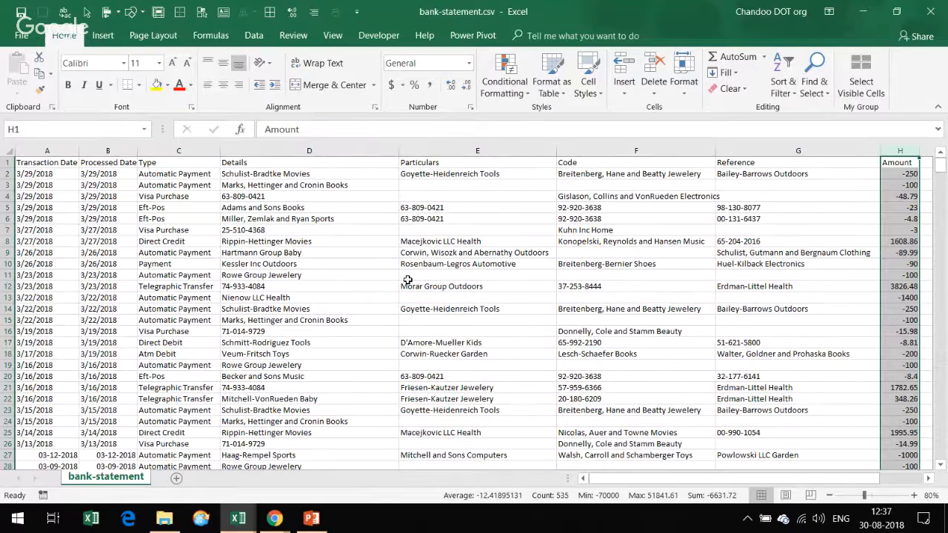
scroll(407, 279, down, 7)
scroll(394, 299, down, 20)
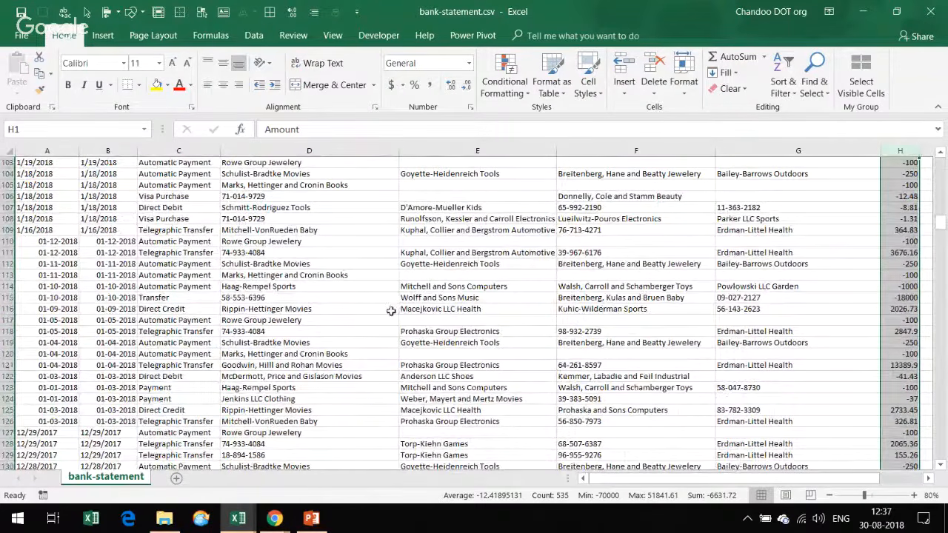
scroll(393, 309, up, 7)
scroll(391, 311, up, 20)
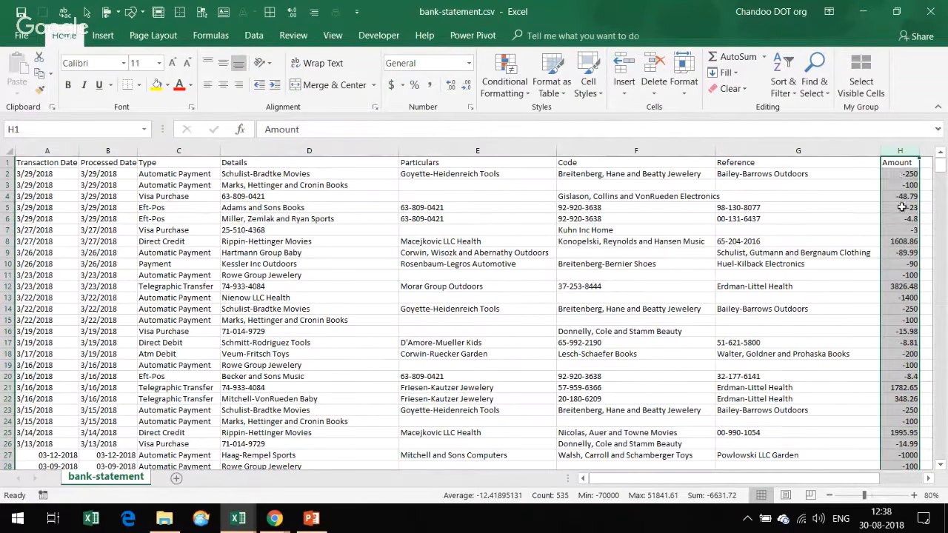
- Inspect the negative and positive entries in the Amount column at 140% zoom, and close bank-statement.csv without saving changes
click(917, 479)
drag(872, 480, 852, 481)
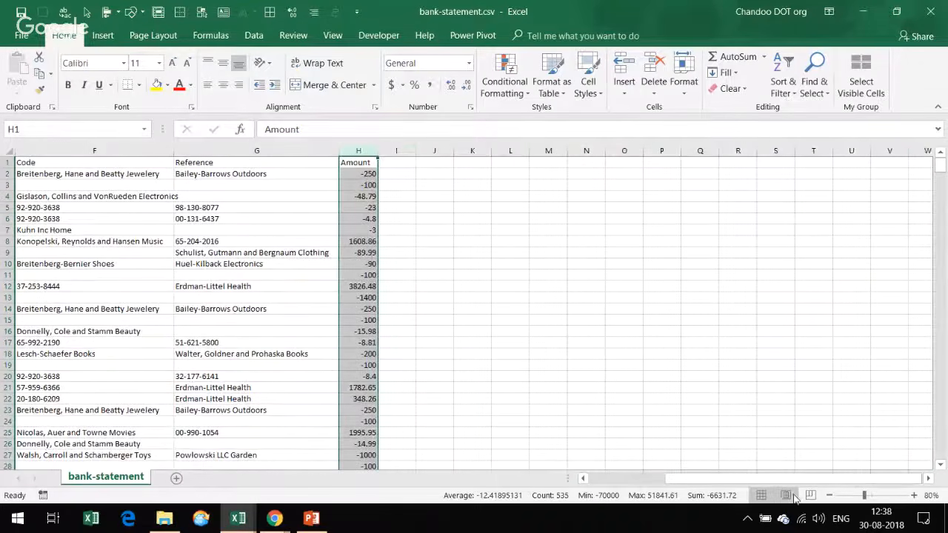
click(913, 495)
click(913, 495)
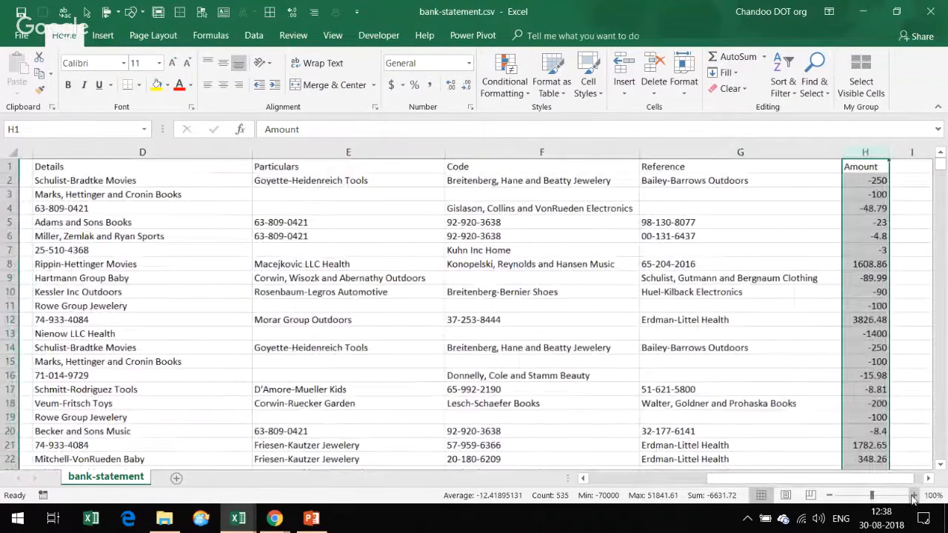
click(913, 495)
click(914, 495)
click(913, 495)
click(913, 496)
click(646, 196)
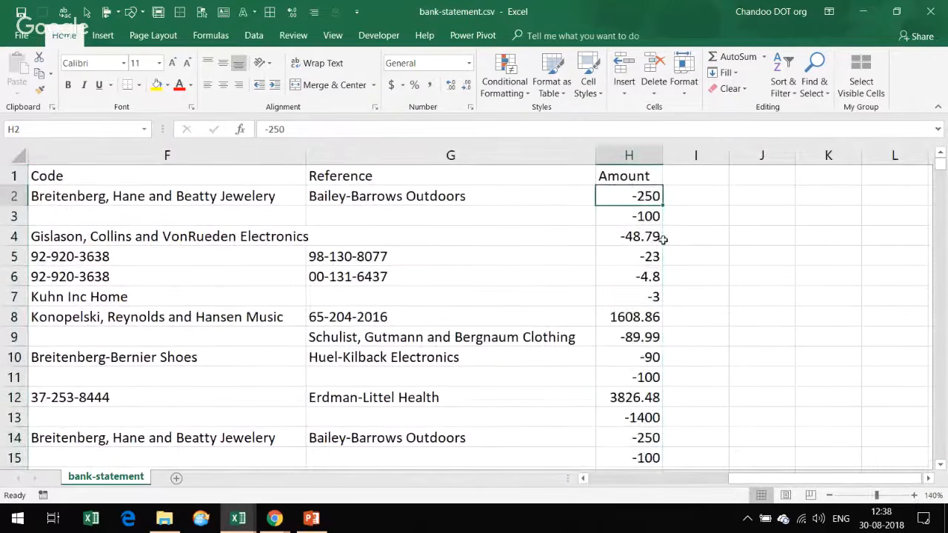
click(656, 216)
click(631, 320)
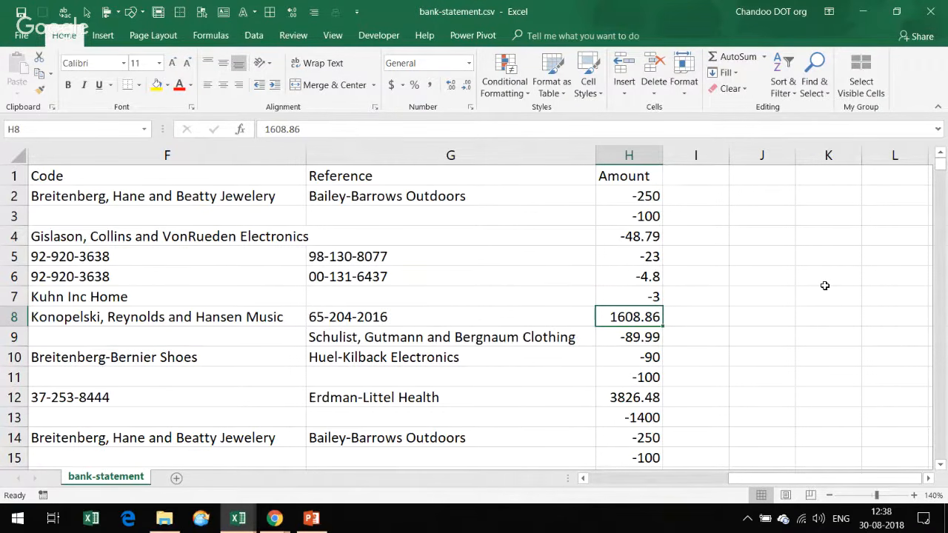
click(928, 16)
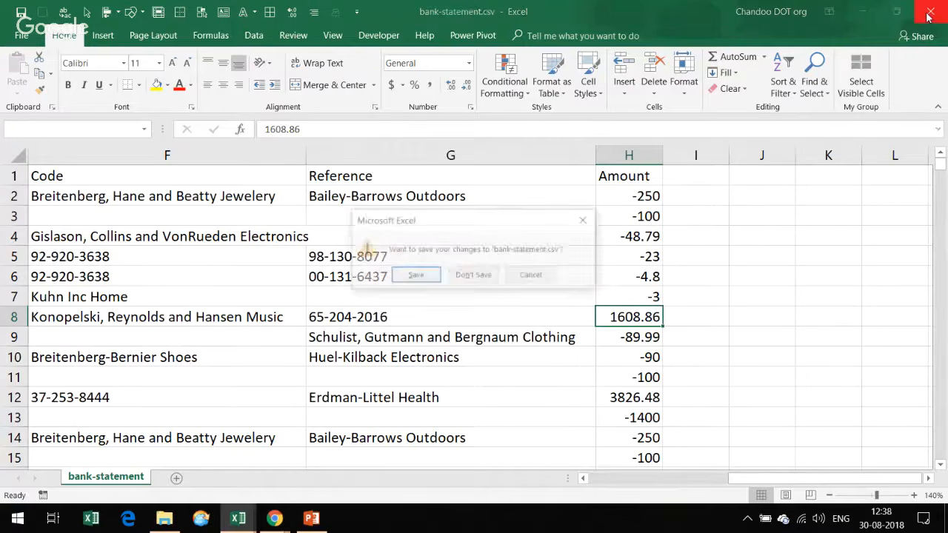
click(486, 274)
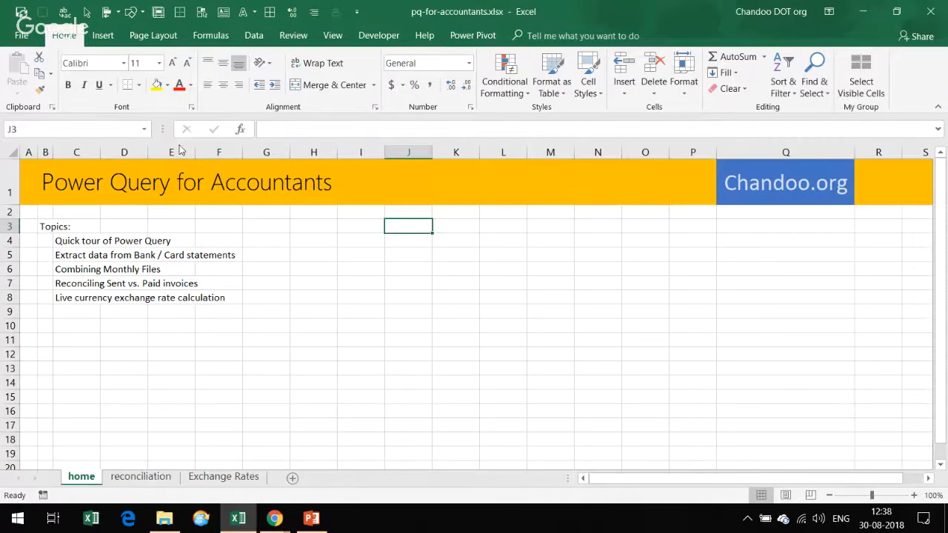
click(293, 480)
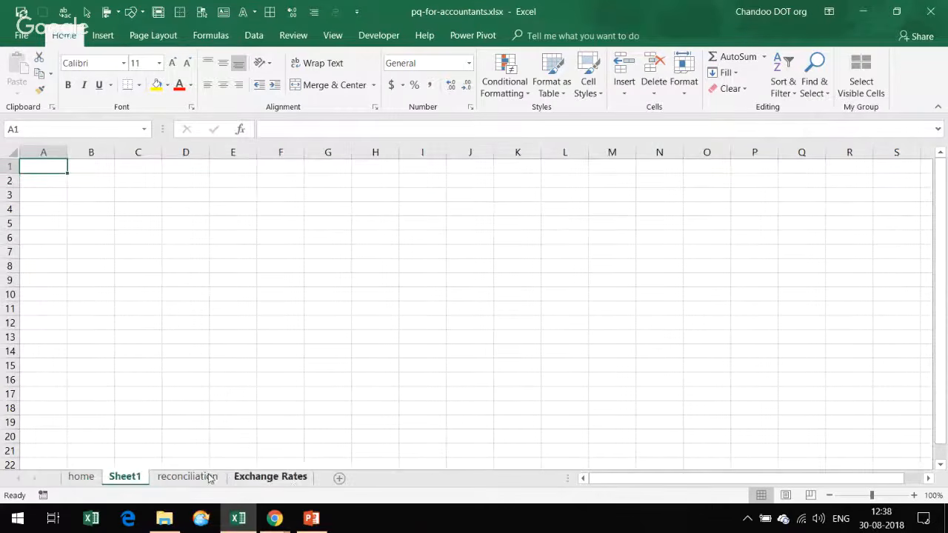
right_click(123, 479)
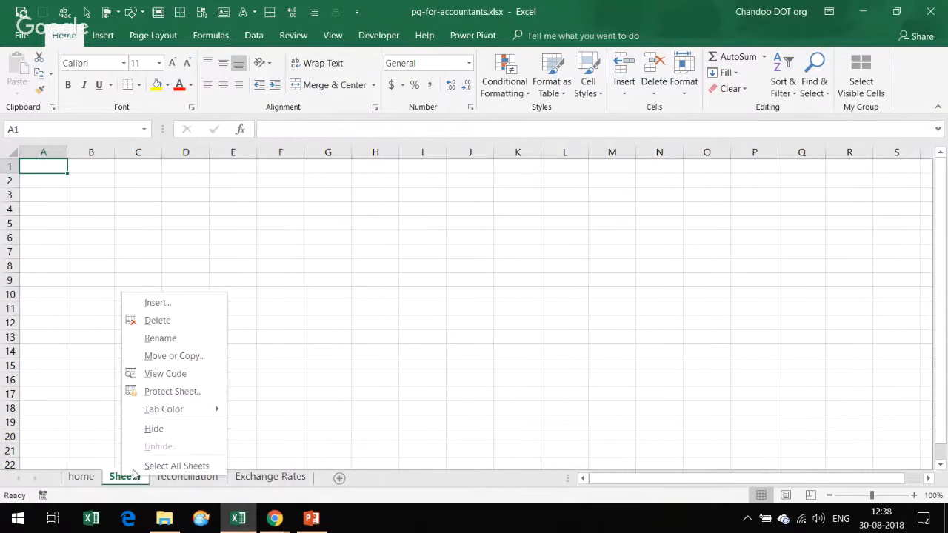
click(187, 321)
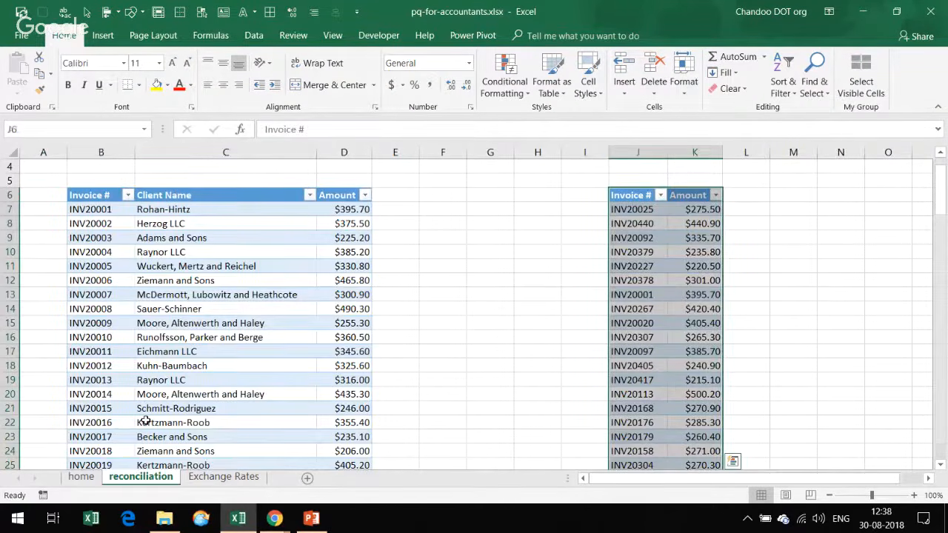
- Create a new query from the CSV file bank-statement.csv in the chandoo.org > mc > 02-pq-accountants folder
click(254, 36)
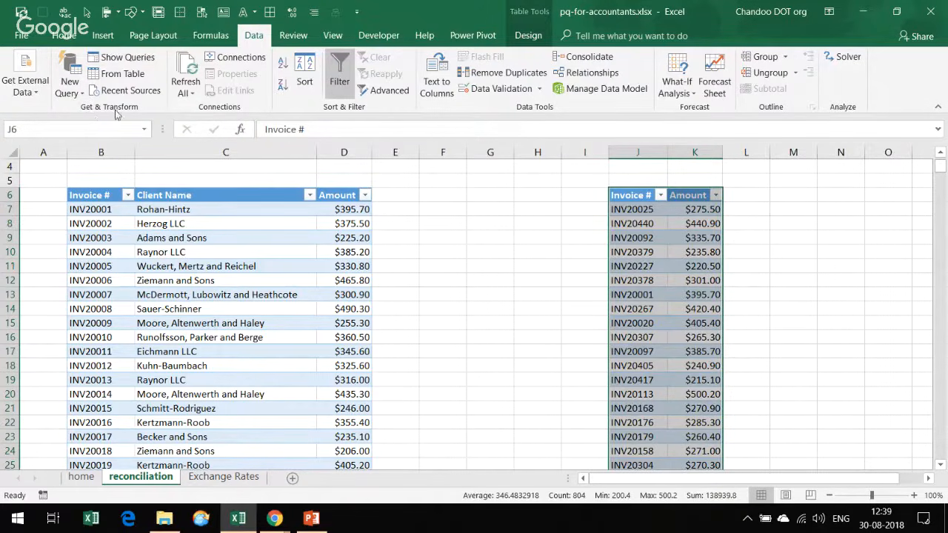
click(71, 87)
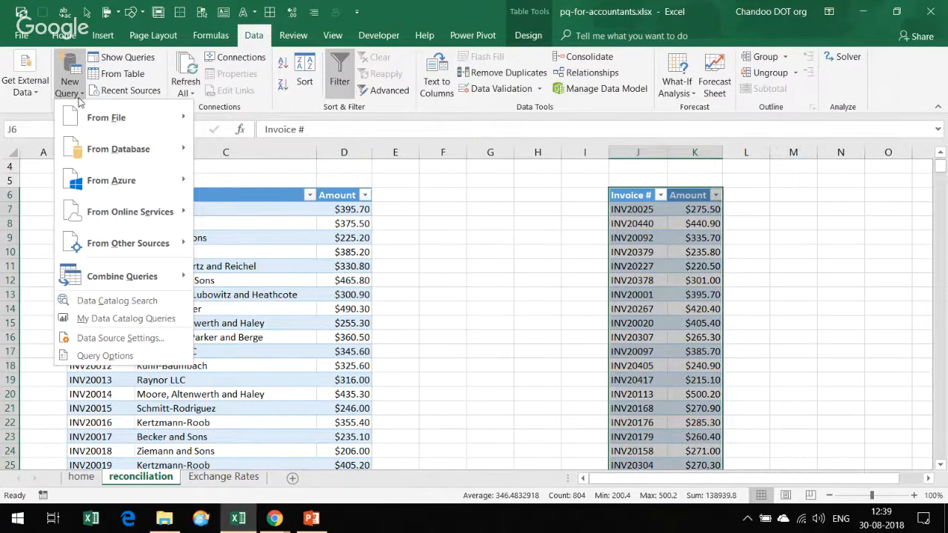
mouse_move(91, 117)
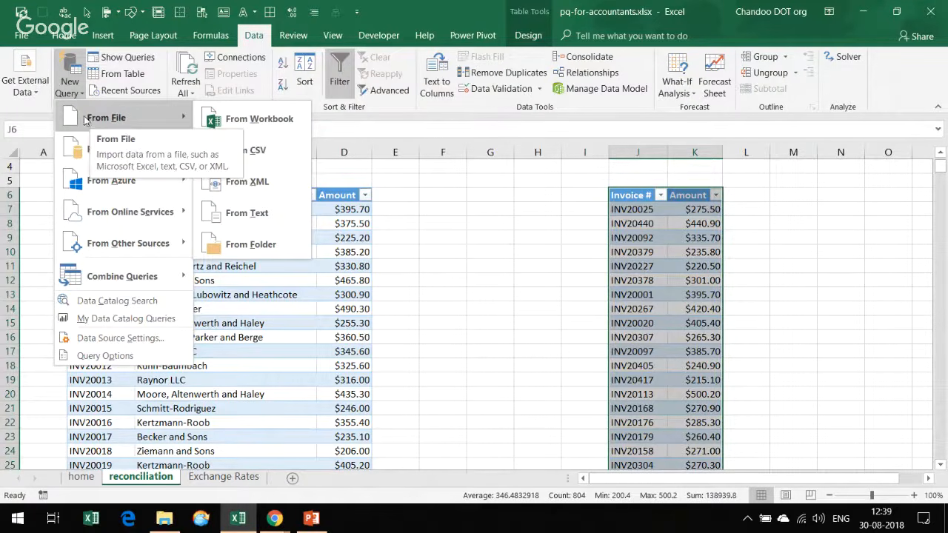
click(250, 157)
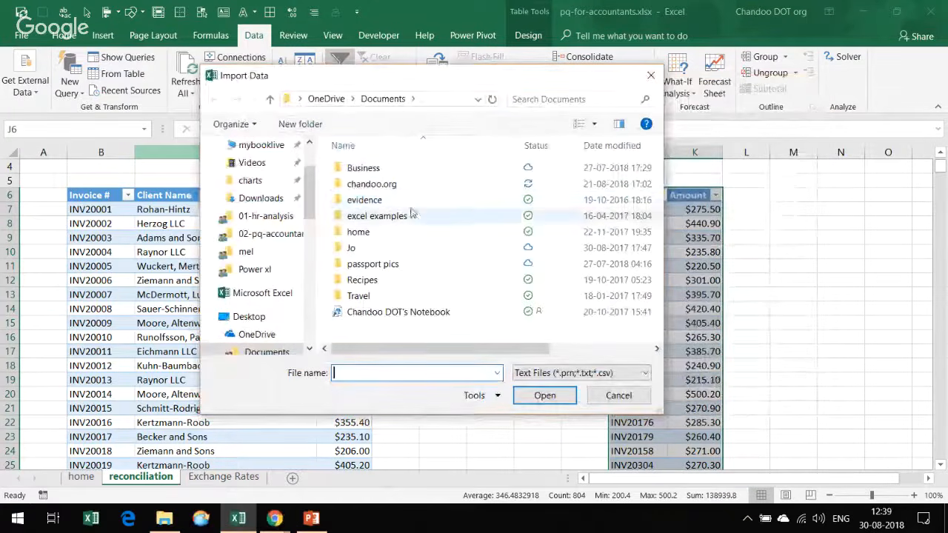
double_click(393, 191)
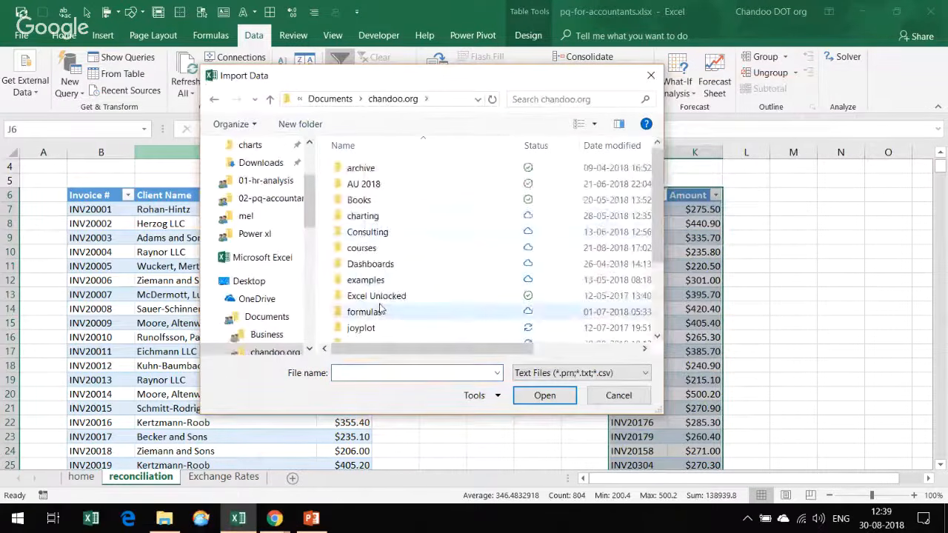
scroll(380, 311, down, 2)
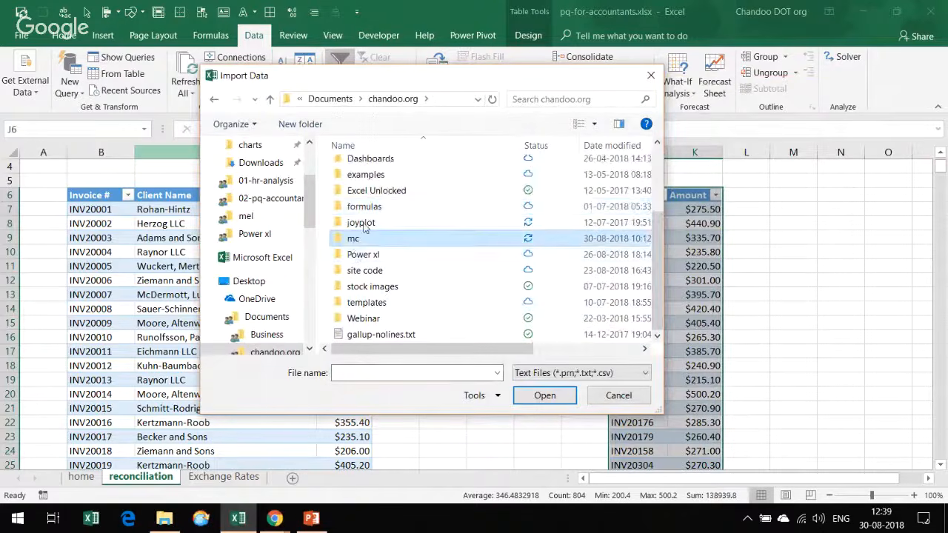
double_click(357, 248)
double_click(367, 185)
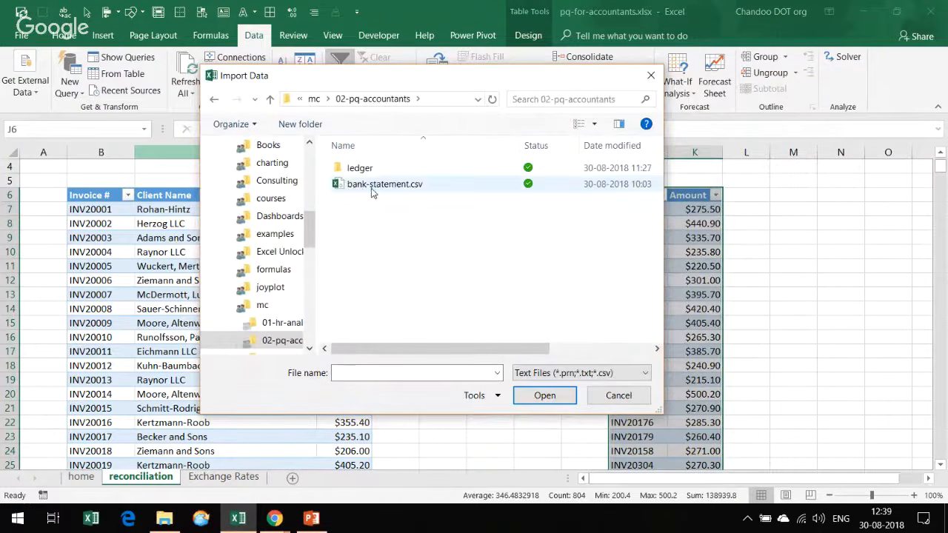
click(363, 185)
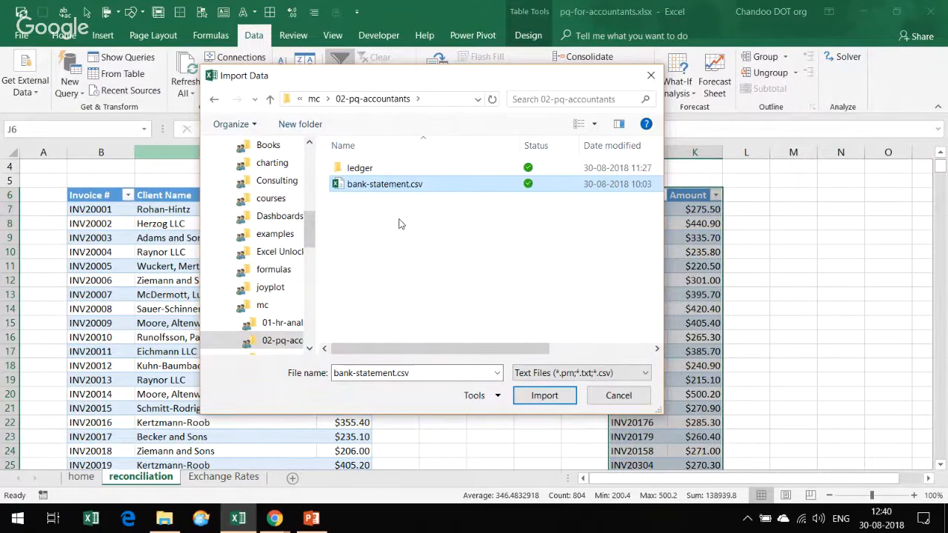
click(544, 396)
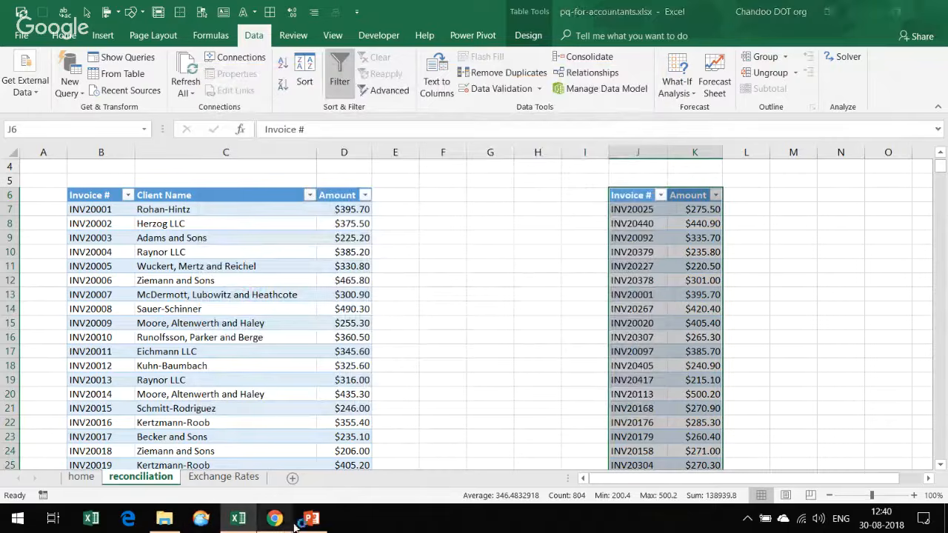
- Switch to the YouTube live chat window in Chrome to check the messages, and minimize it again
mouse_move(274, 518)
click(332, 445)
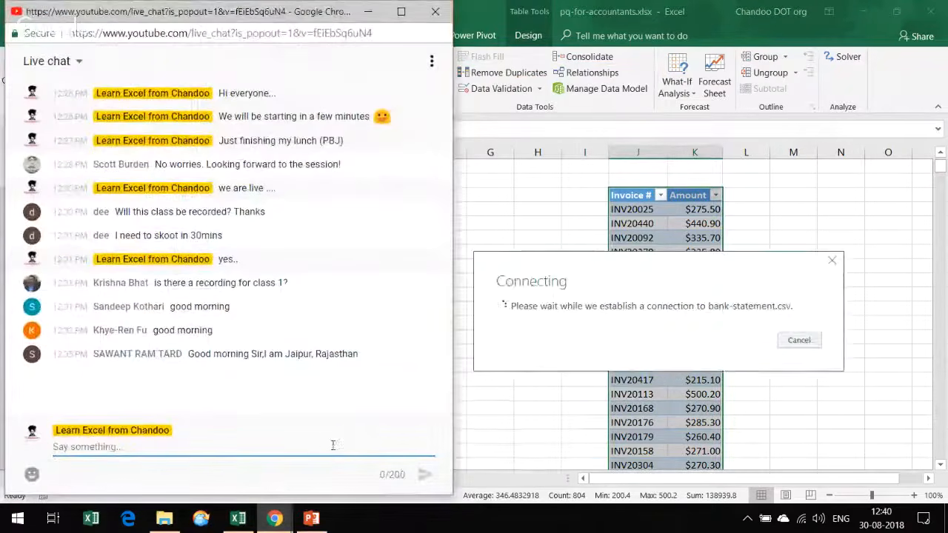
click(373, 12)
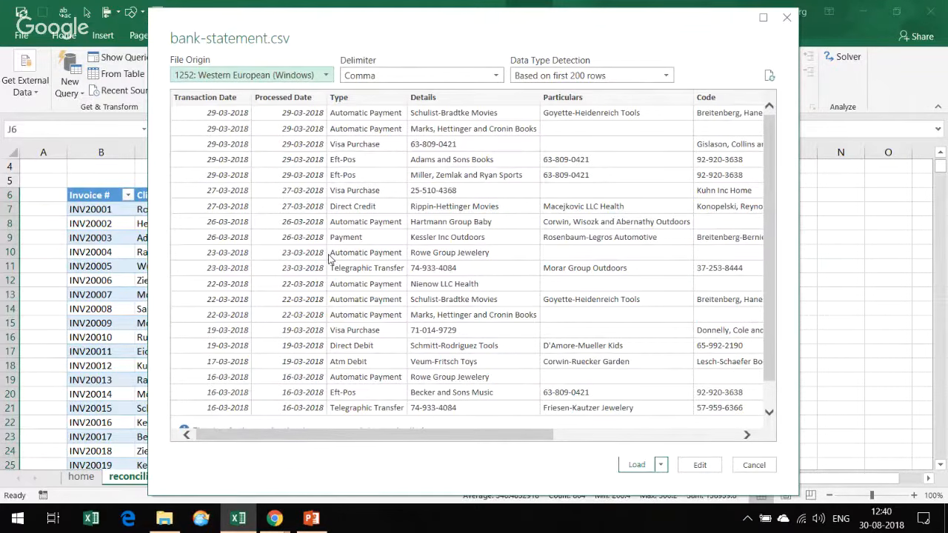
- Review the preview of bank-statement.csv and open the data for editing in the Power Query Editor
scroll(271, 229, down, 2)
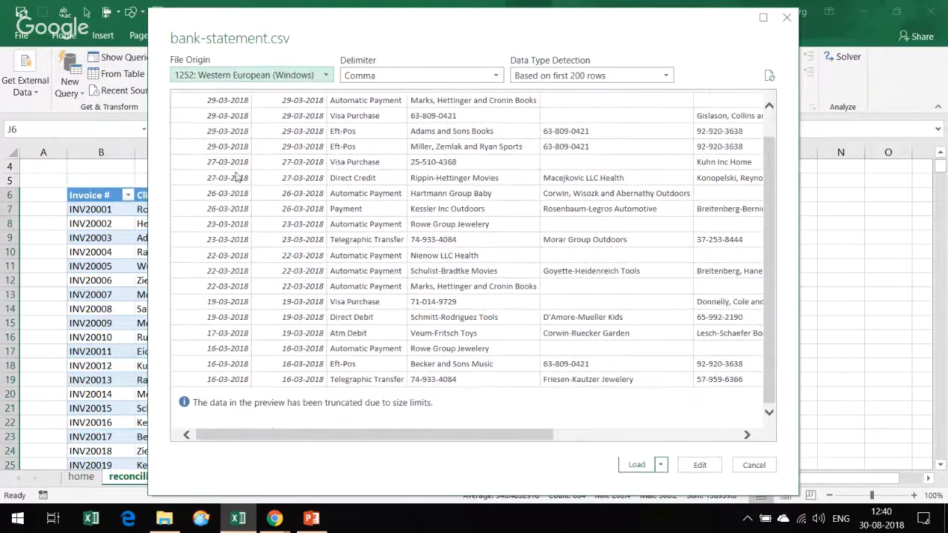
scroll(237, 177, up, 2)
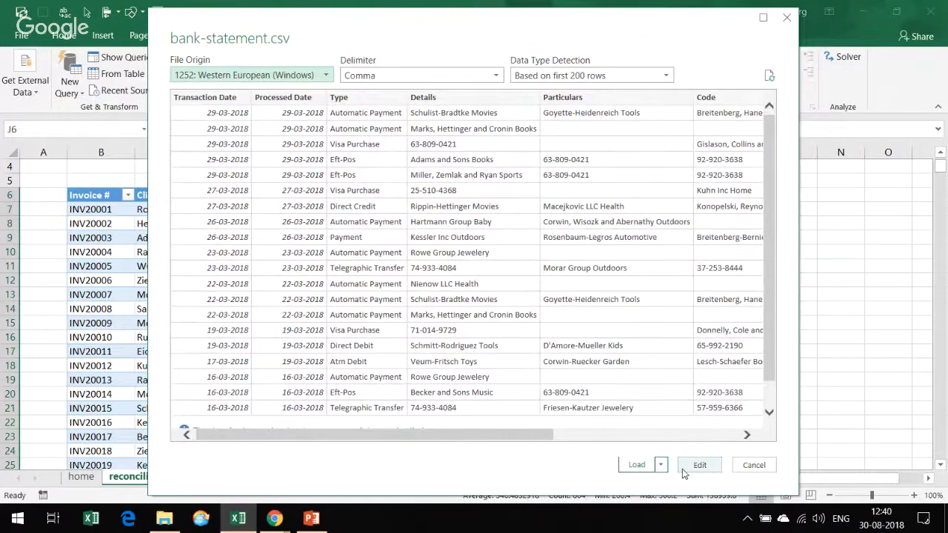
click(696, 467)
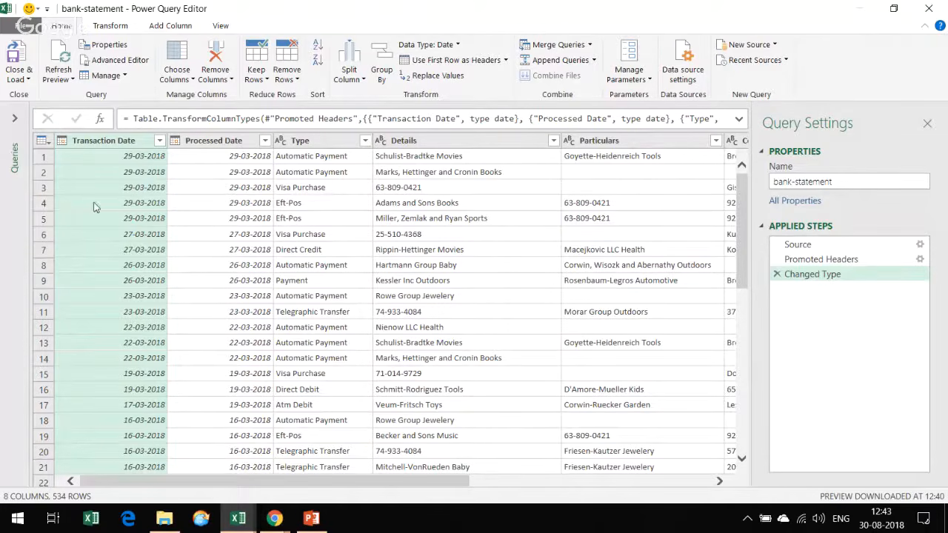
- Examine the bank-statement query in the query list, the editor's view options and the loaded transaction rows
click(14, 122)
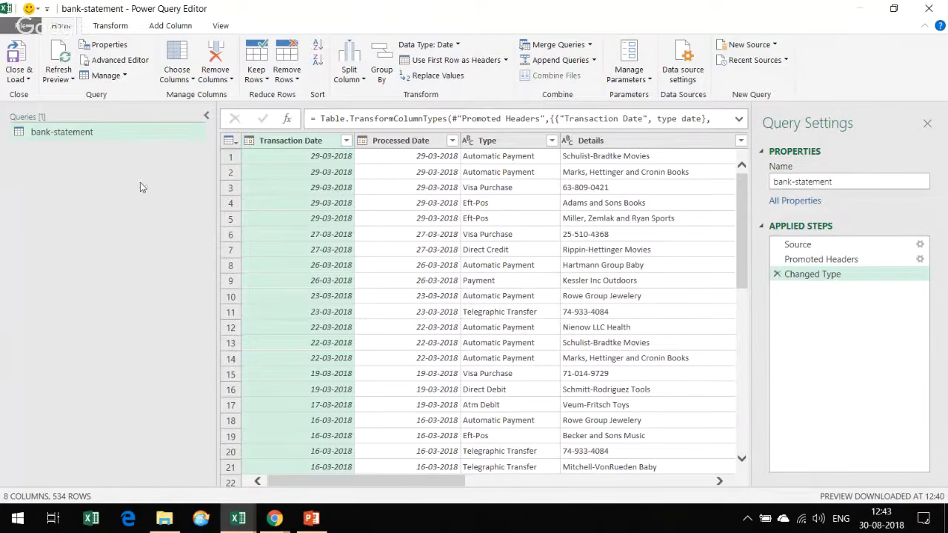
click(53, 137)
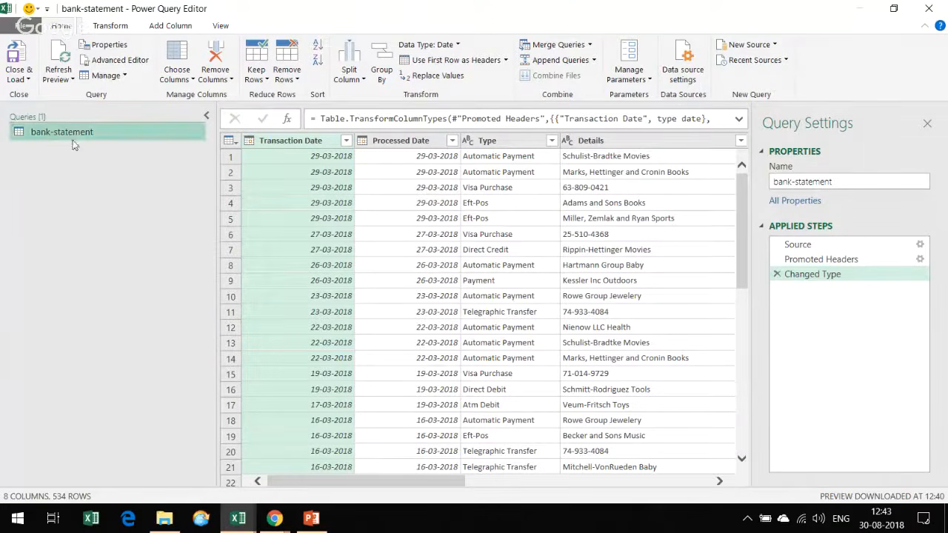
click(204, 118)
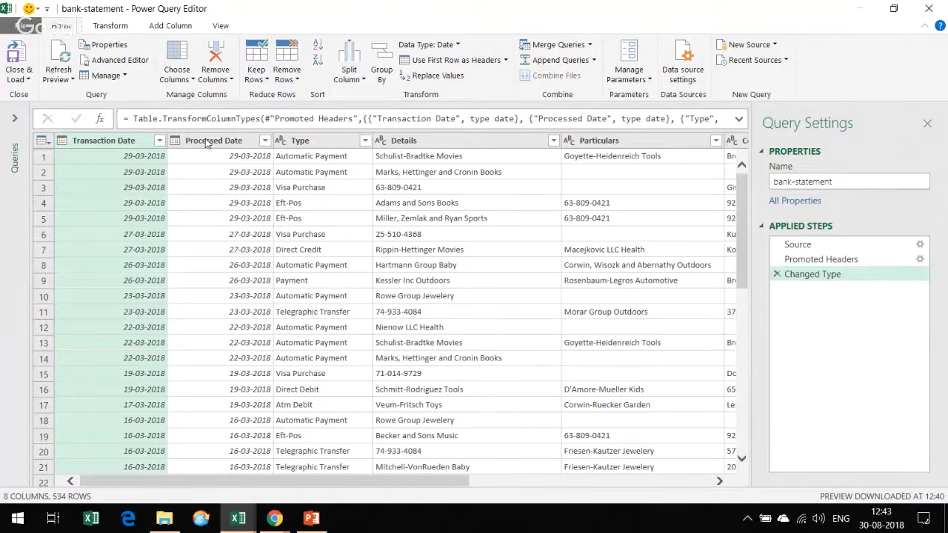
scroll(582, 296, down, 1)
scroll(582, 255, up, 1)
click(220, 26)
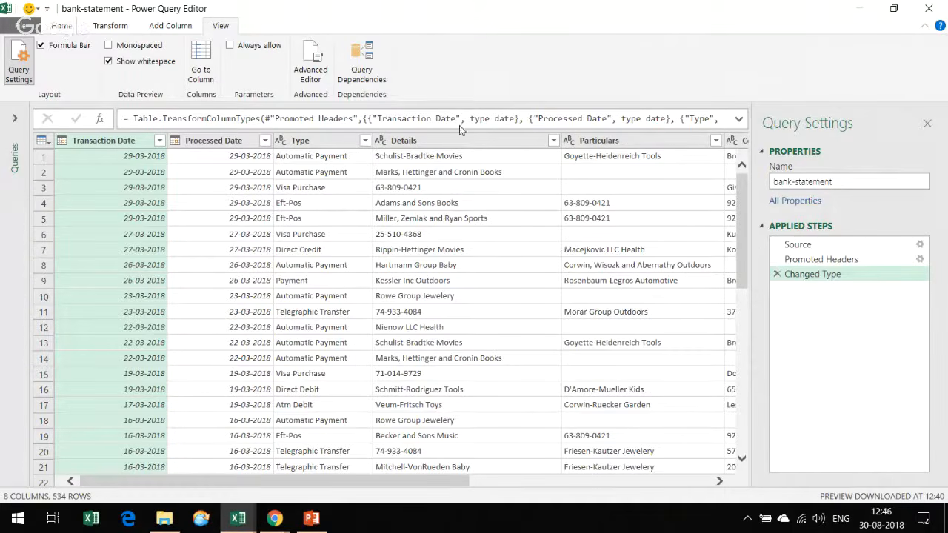
click(74, 27)
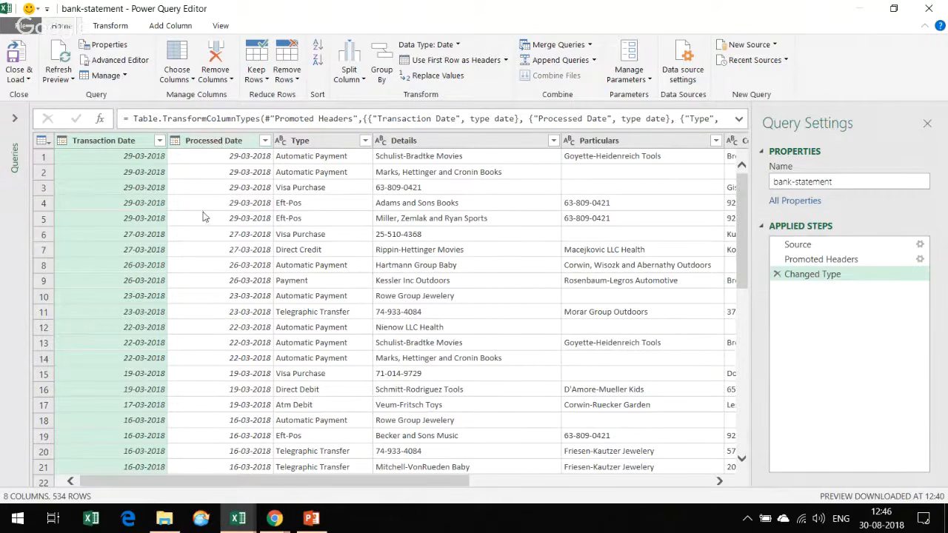
scroll(129, 231, down, 1)
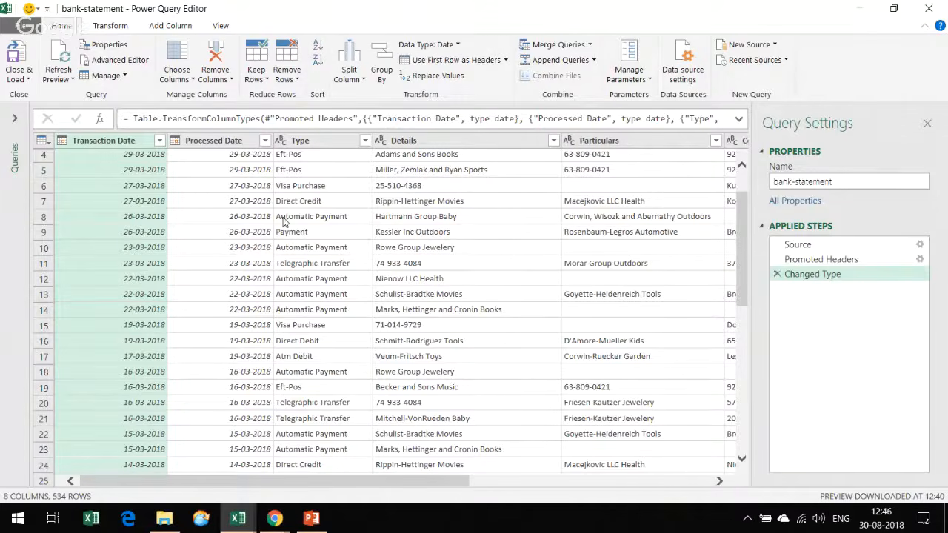
scroll(330, 260, up, 1)
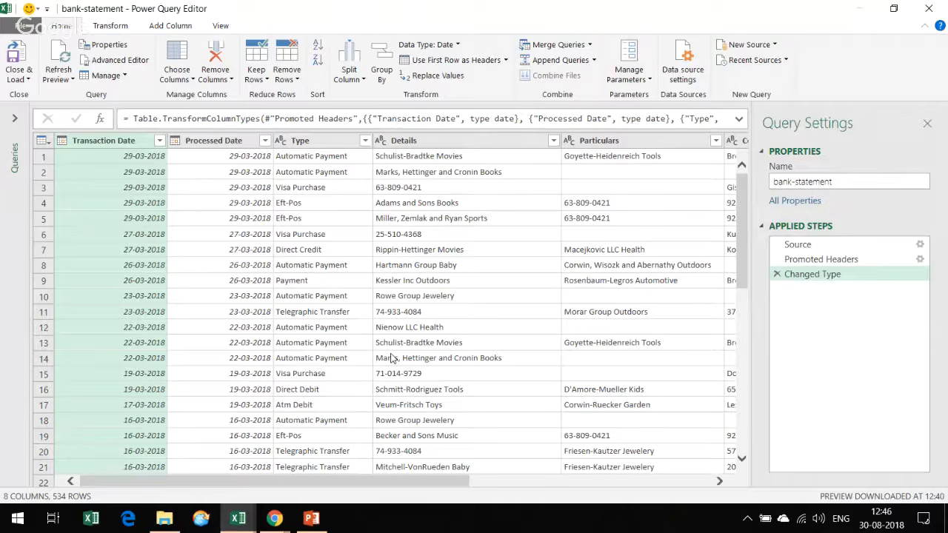
- Filter the Type column to exclude the Transfer rows
click(364, 141)
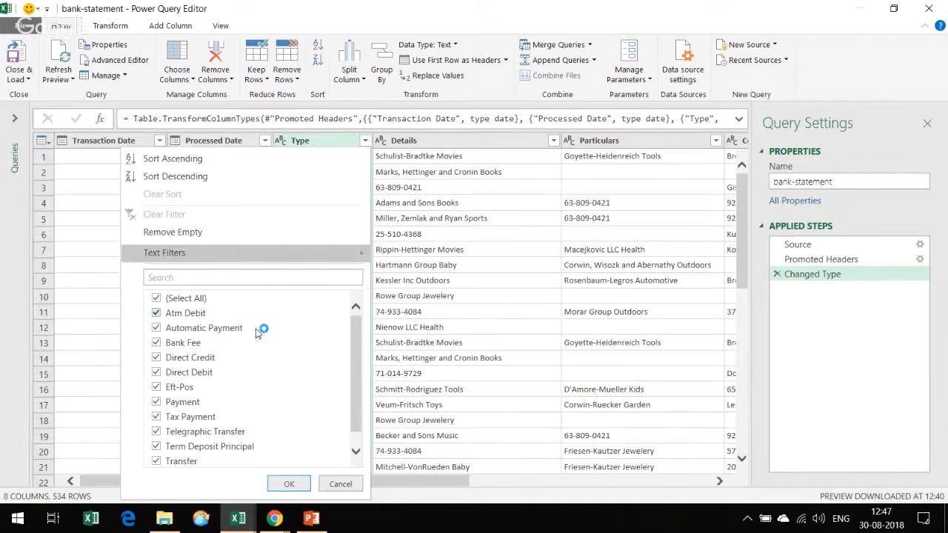
scroll(167, 319, down, 1)
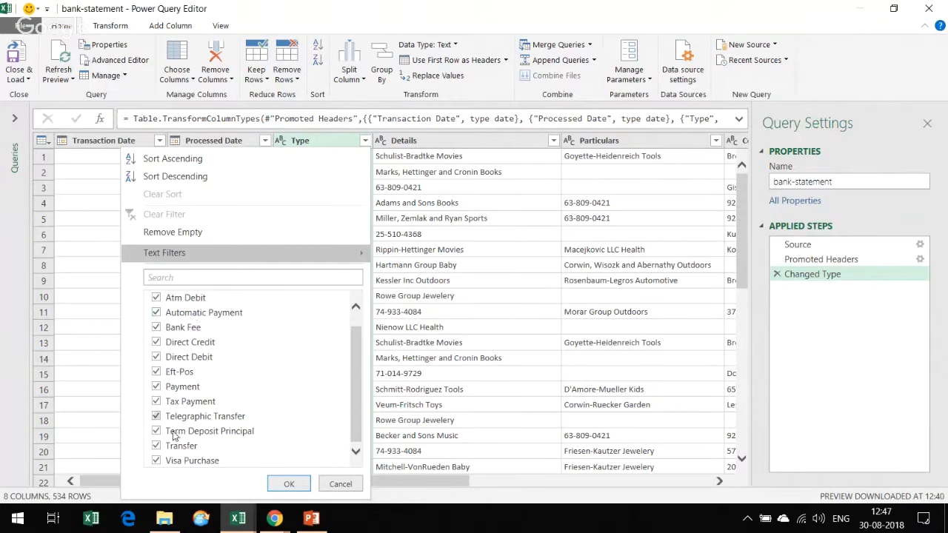
click(156, 446)
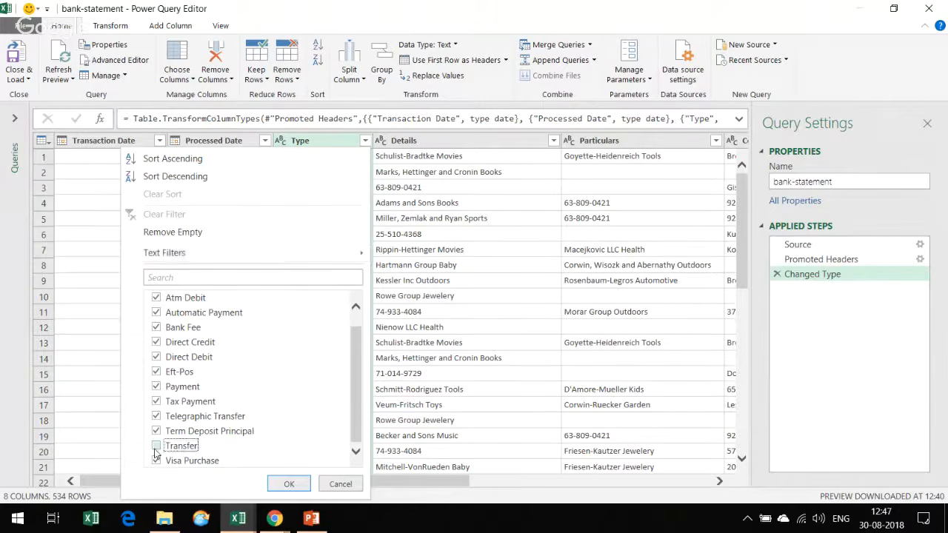
click(284, 486)
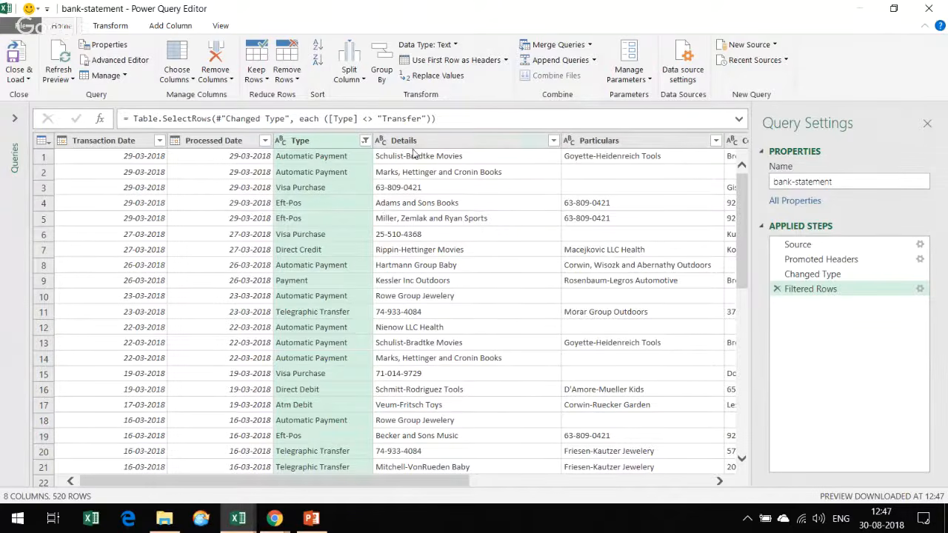
scroll(434, 182, down, 1)
scroll(437, 187, up, 1)
- Add a new column with the absolute value of the Amount column
drag(454, 481, 711, 482)
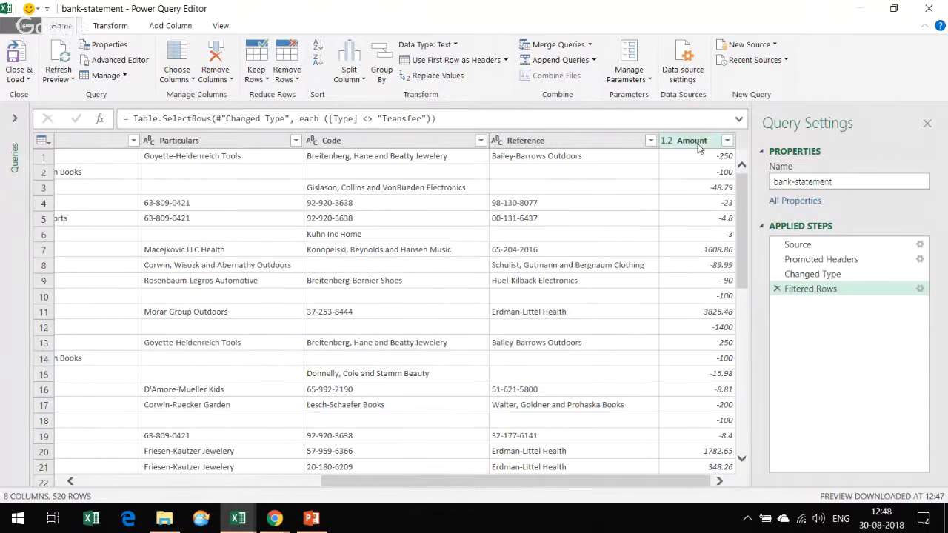
click(699, 140)
click(170, 25)
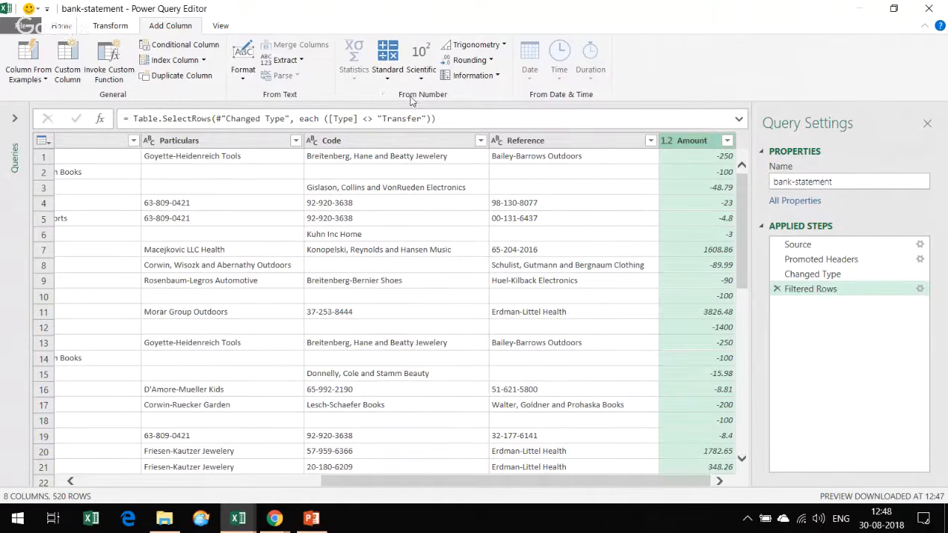
click(389, 77)
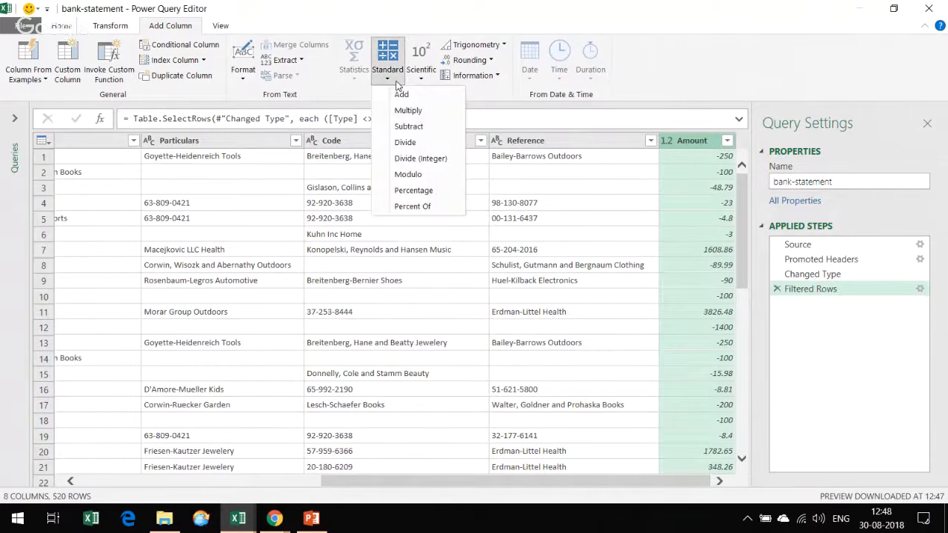
click(426, 79)
click(428, 79)
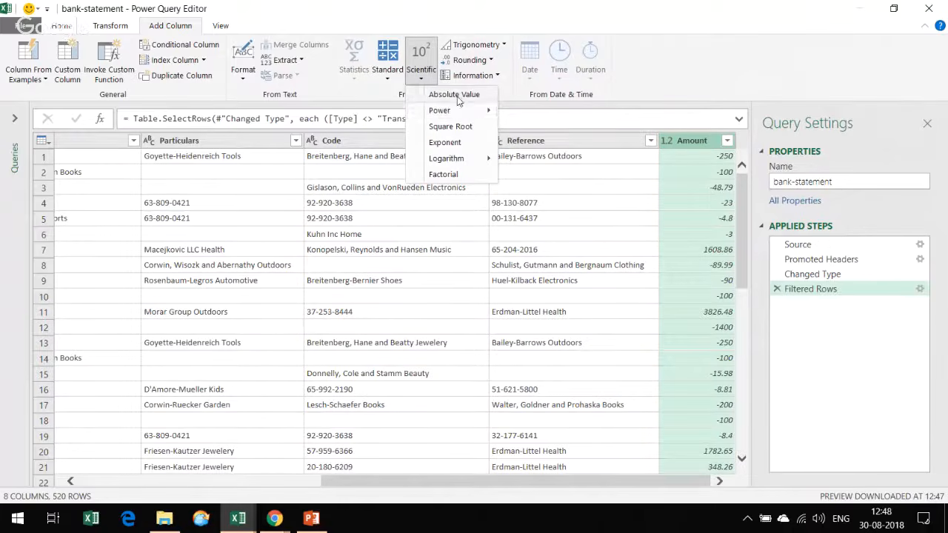
click(162, 30)
click(421, 73)
click(442, 95)
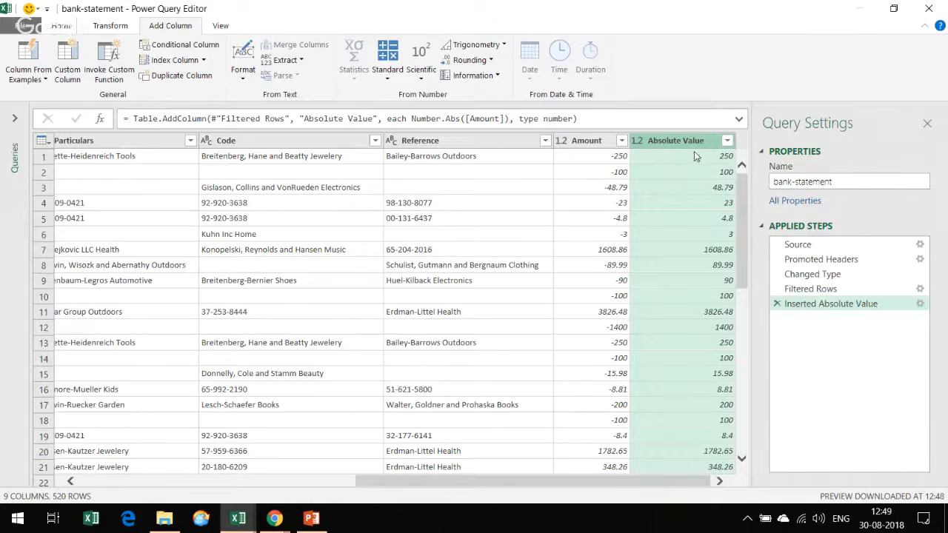
- Start a conditional column named Category with a first rule that outputs Small if Absolute Value is less than 15
click(177, 44)
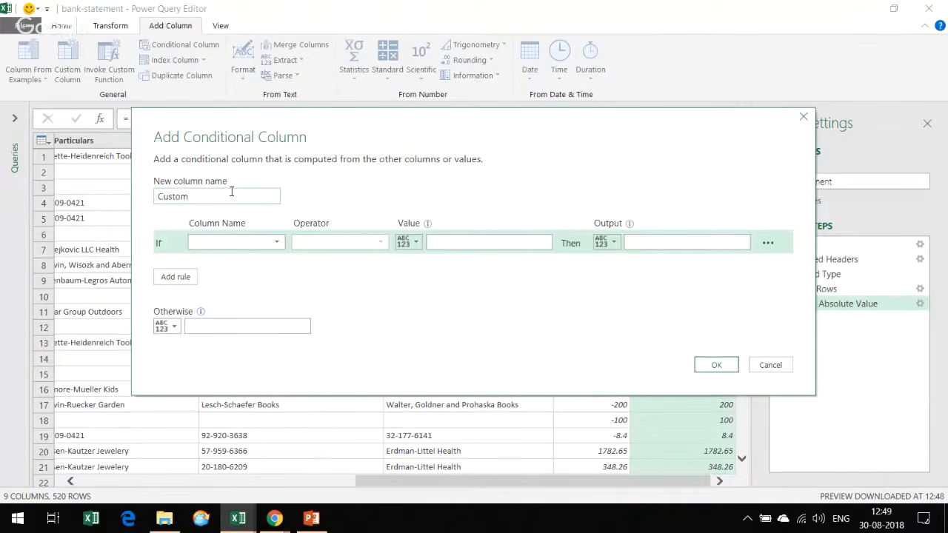
double_click(228, 197)
text(C)
click(222, 243)
click(221, 377)
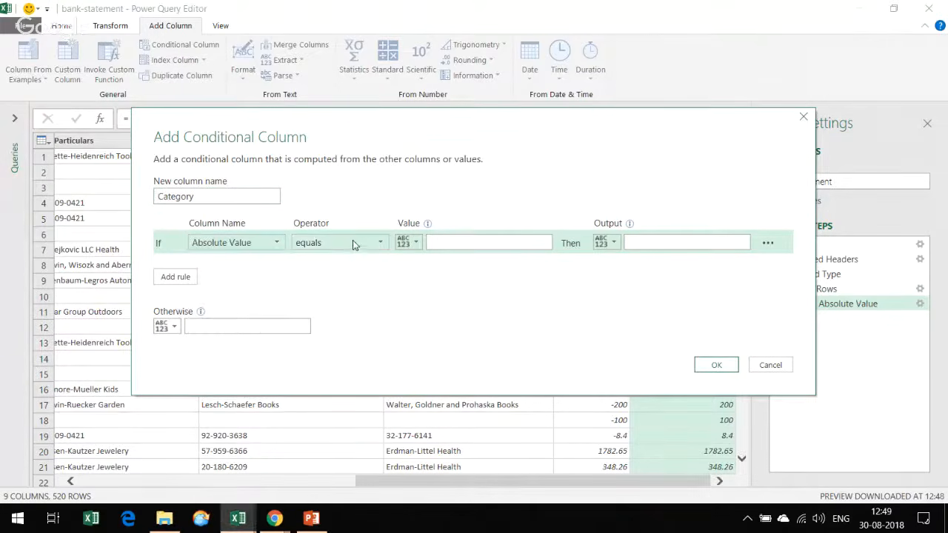
click(363, 244)
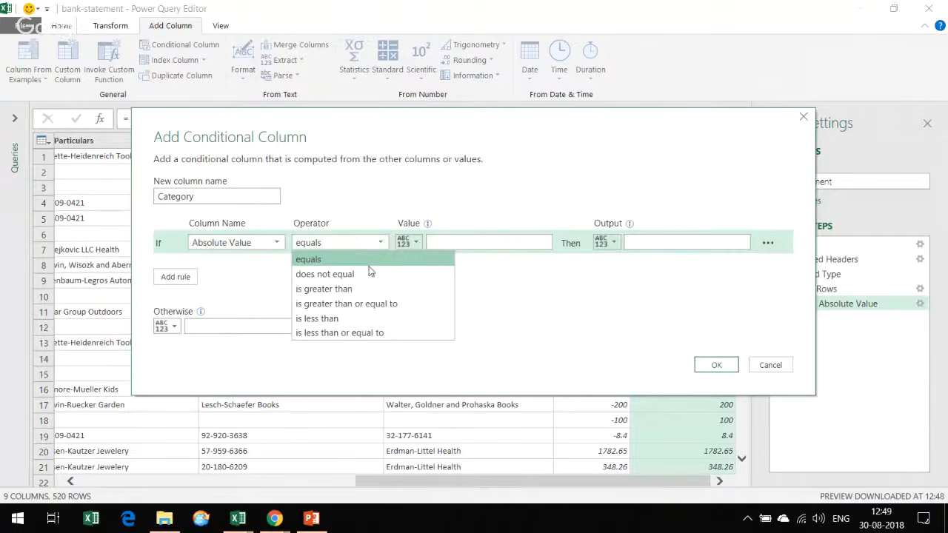
click(376, 319)
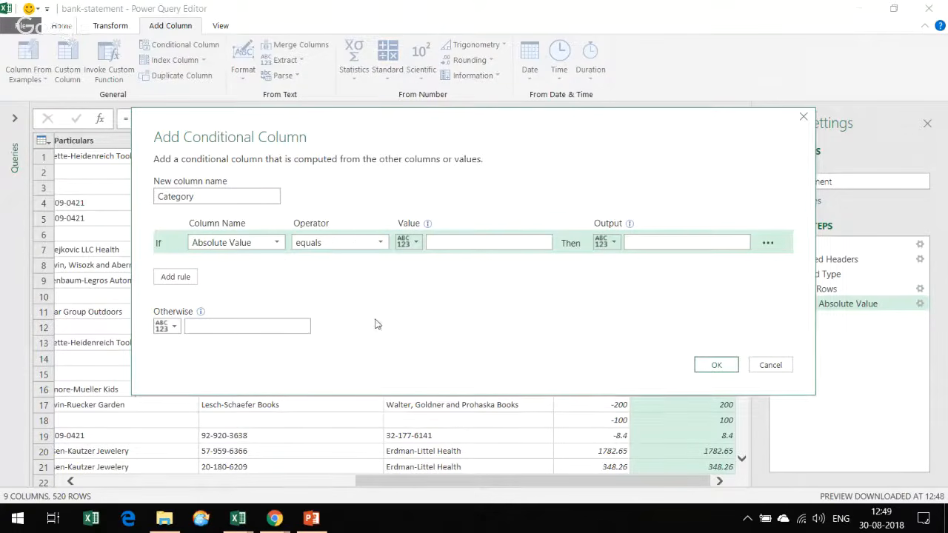
click(442, 243)
text(15)
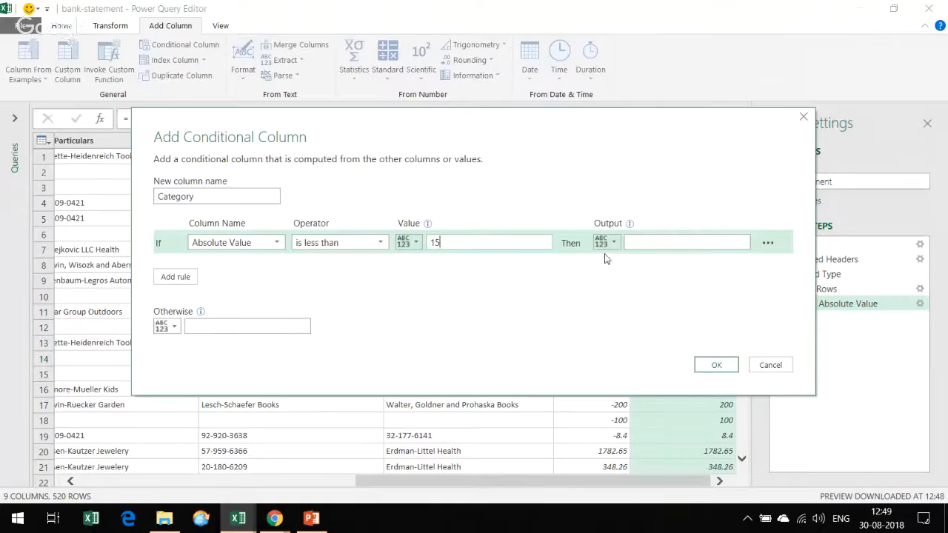
click(651, 244)
text(Small)
- Add a second rule outputting Medium if Absolute Value is less than 100, set the otherwise output to Large, and create the Category column
click(169, 279)
click(253, 267)
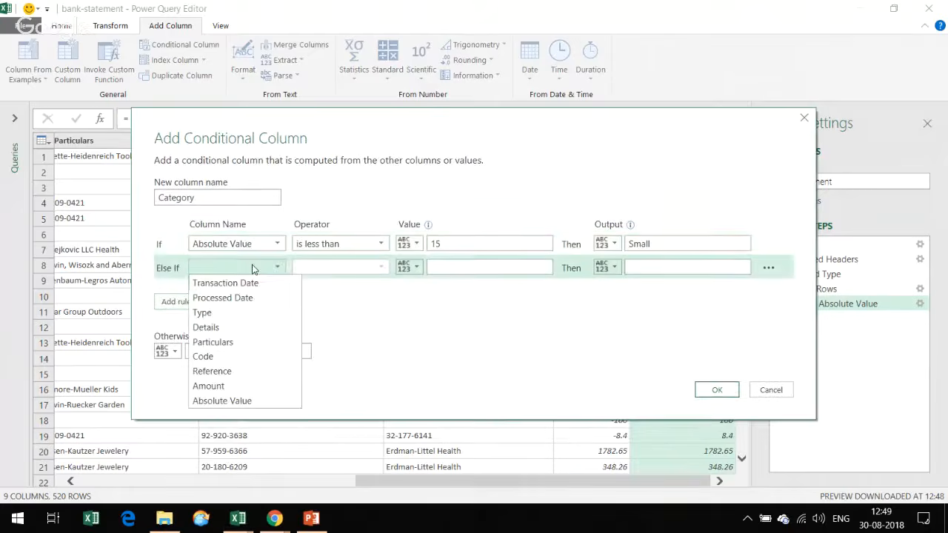
click(237, 400)
click(340, 268)
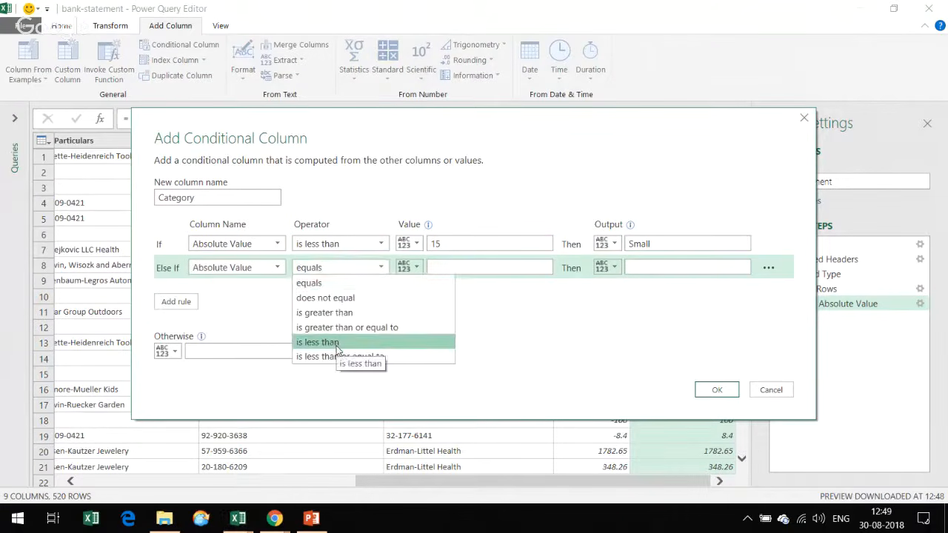
click(338, 342)
click(483, 270)
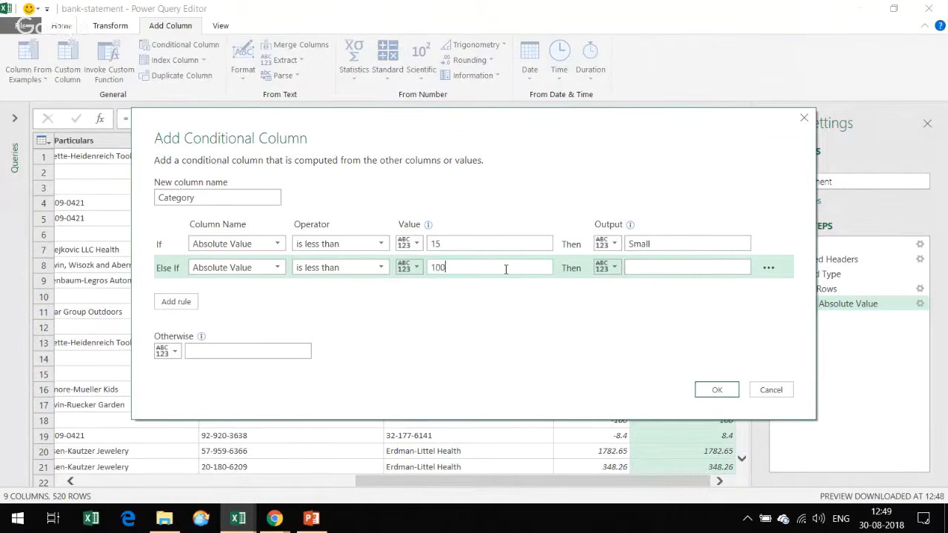
key(Tab)
key(Tab)
click(205, 349)
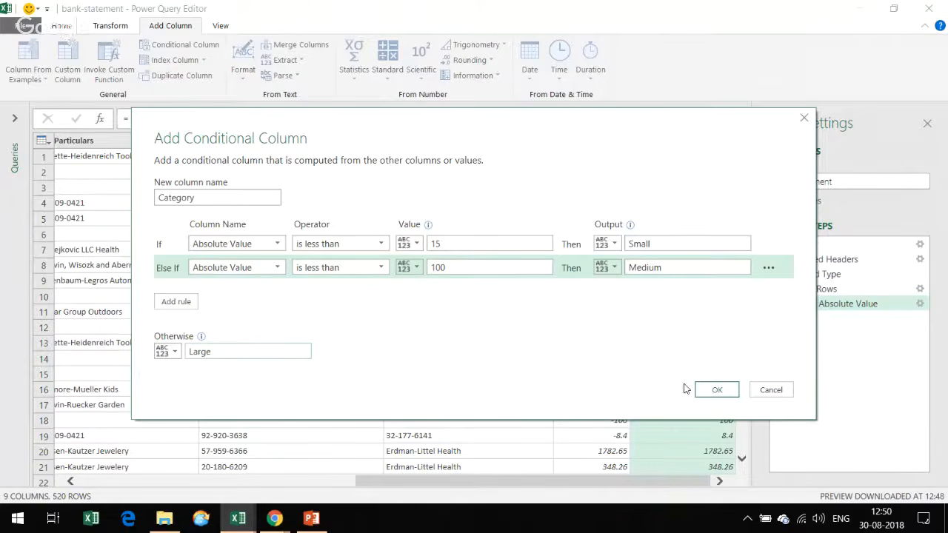
click(717, 389)
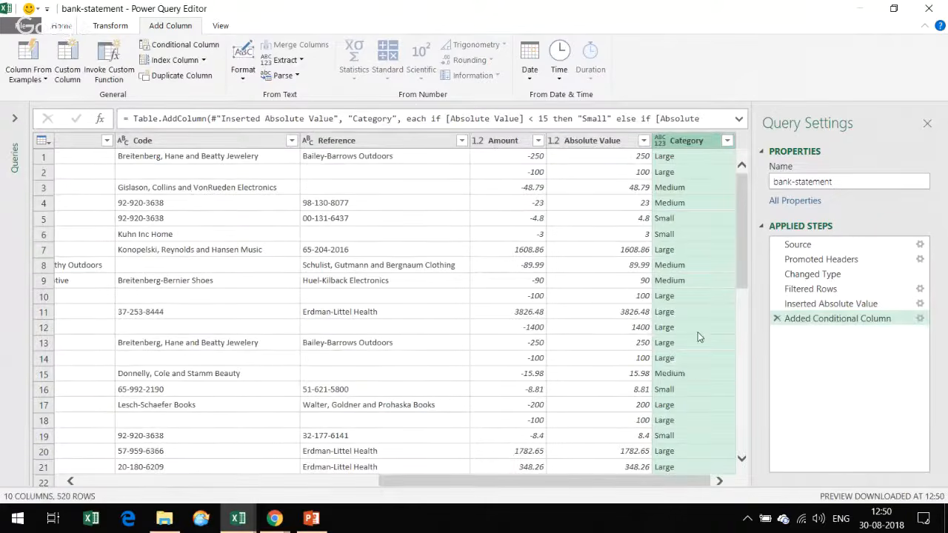
- Check the Category values down the rows and remove the Absolute Value column from the query
scroll(697, 332, down, 14)
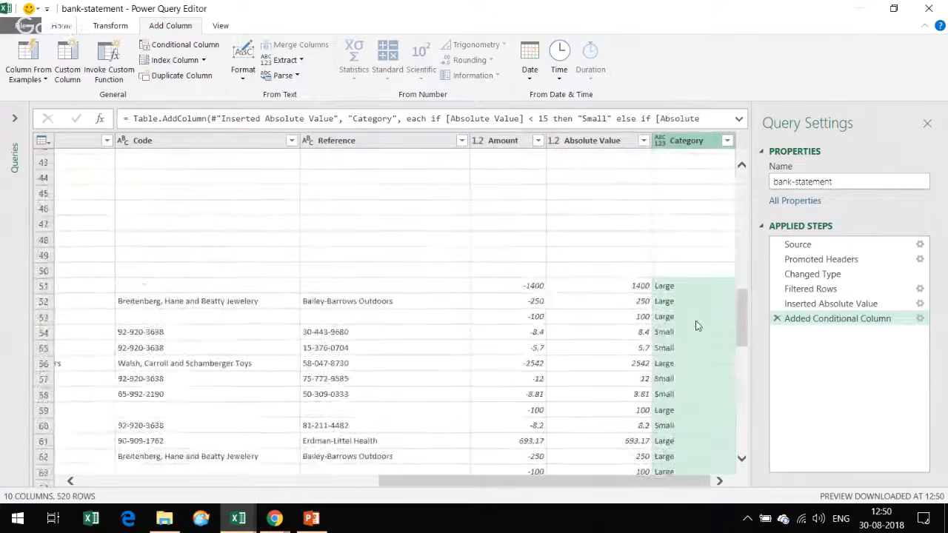
scroll(696, 326, up, 14)
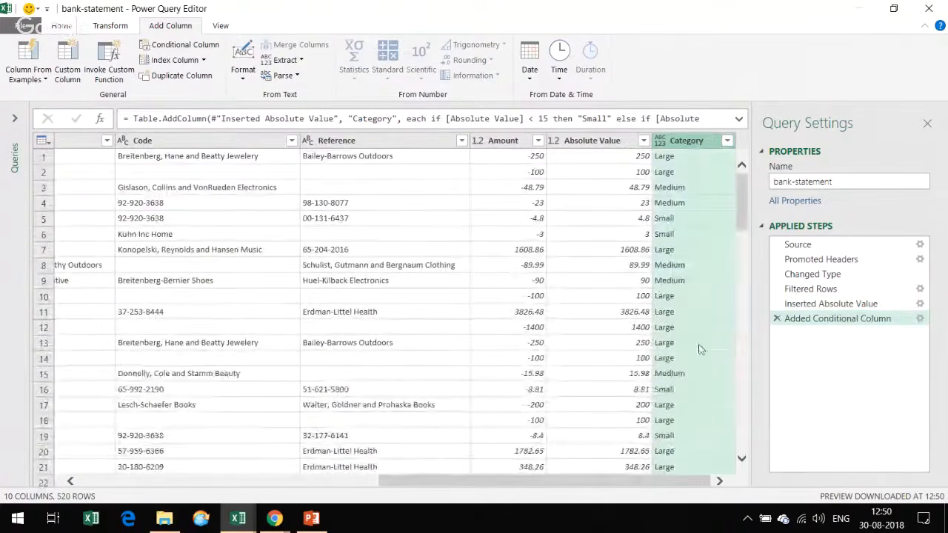
right_click(600, 145)
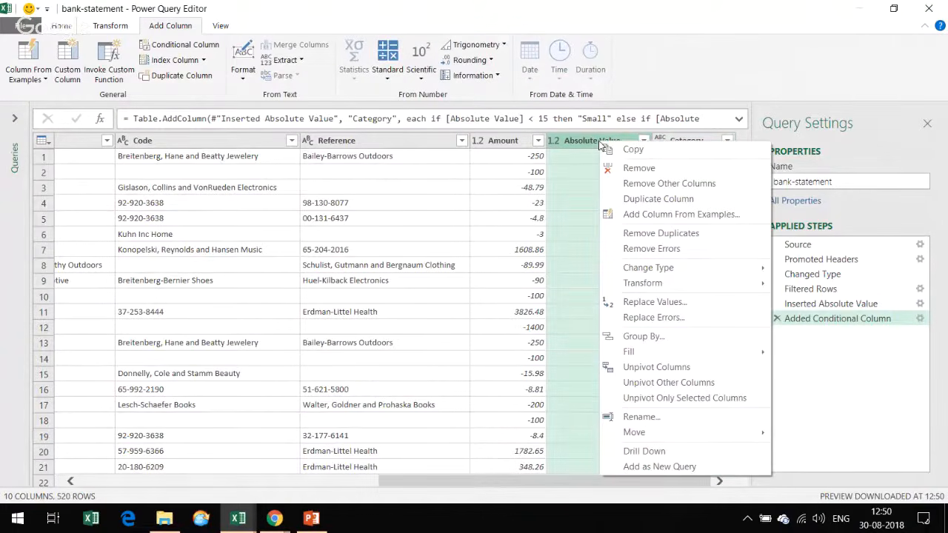
click(668, 168)
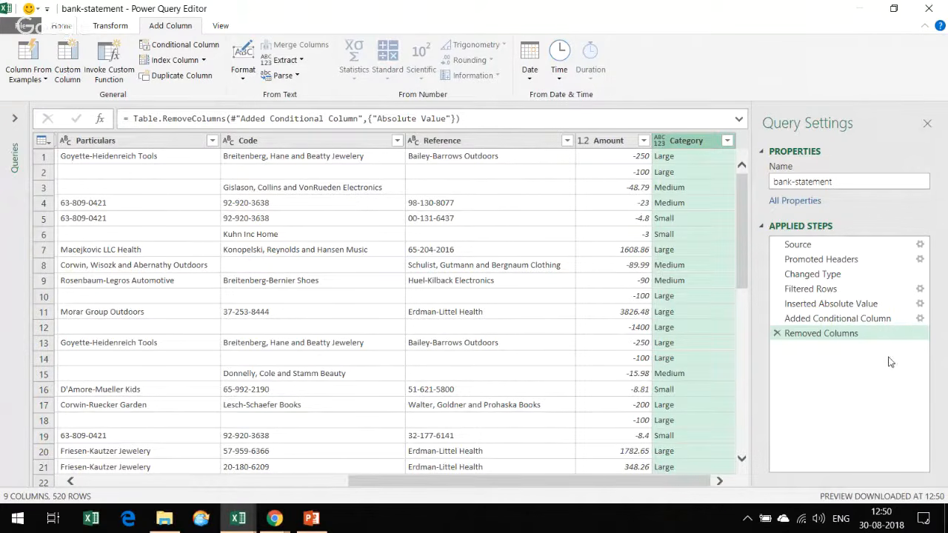
- Compare the query preview at the Filtered Rows and Removed Columns steps and look across all the columns
click(829, 290)
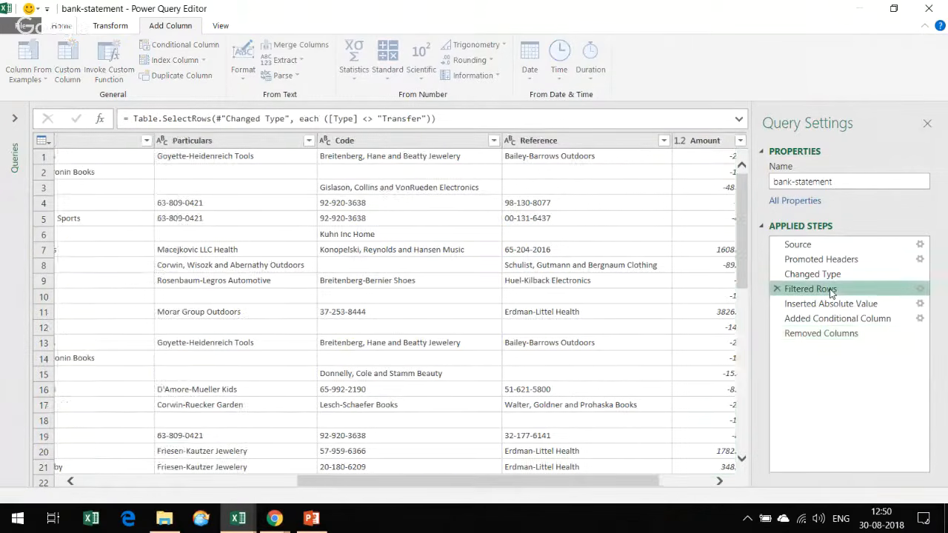
drag(477, 478, 663, 508)
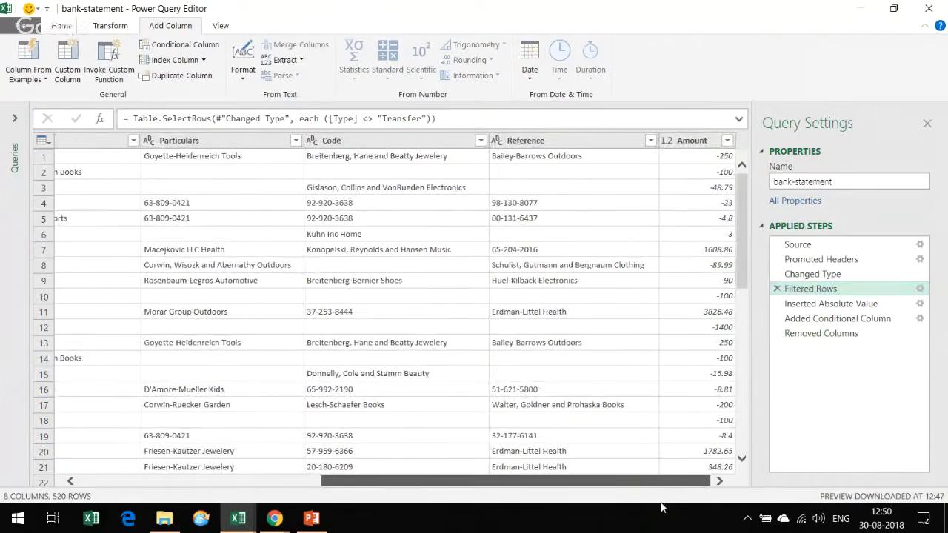
click(830, 334)
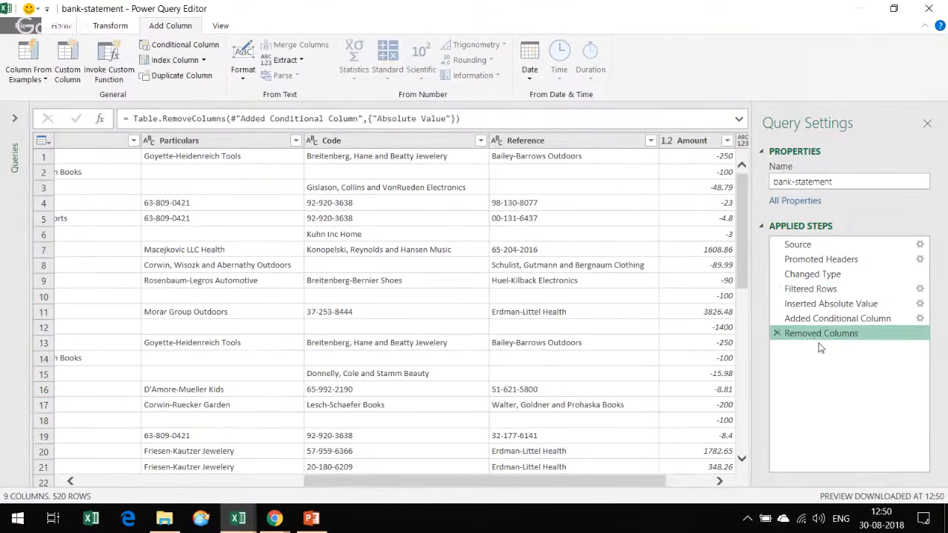
click(697, 483)
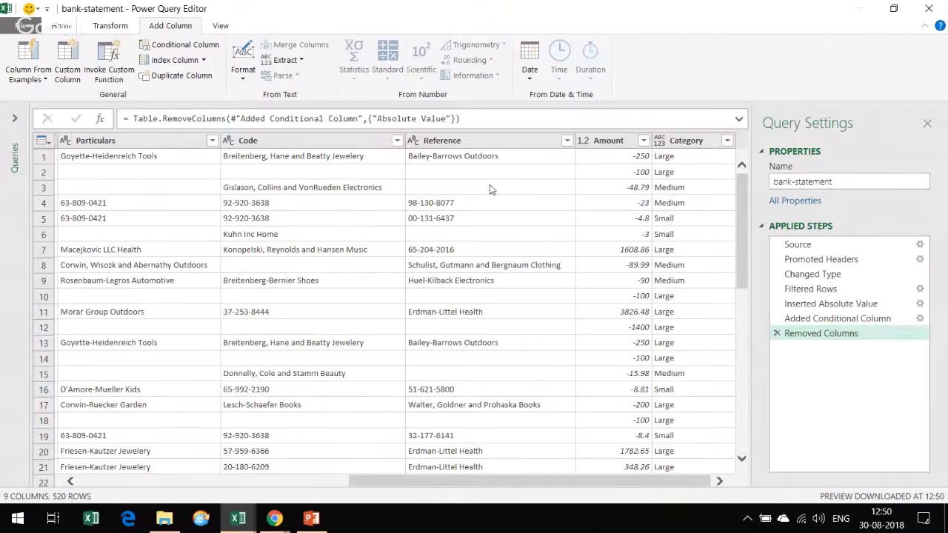
click(275, 483)
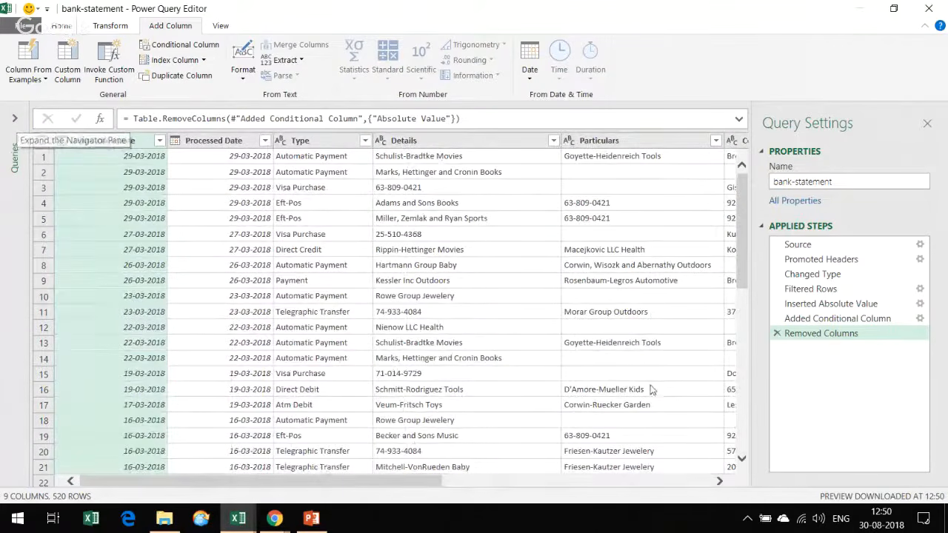
drag(427, 479, 709, 483)
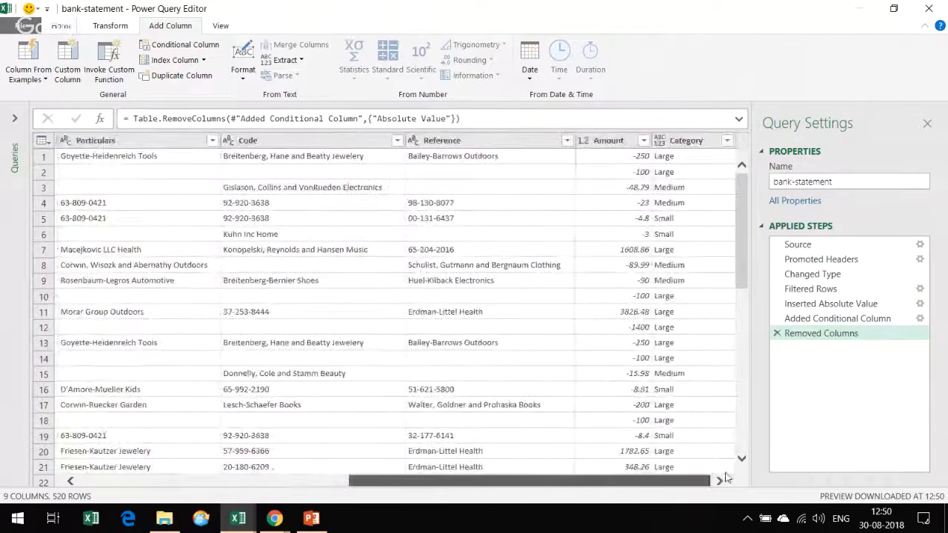
- Filter the Amount column to keep only rows with values less than 0 and check the remaining rows
click(644, 145)
click(643, 141)
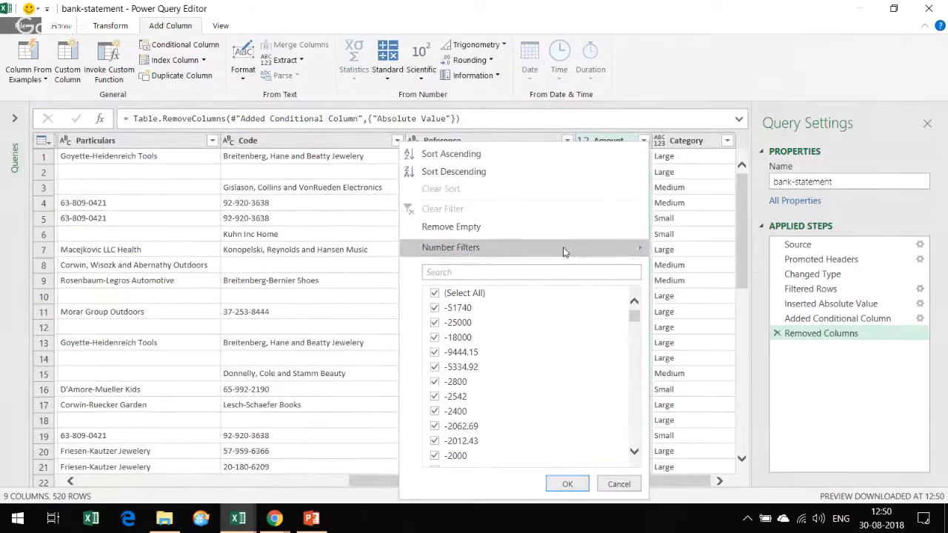
mouse_move(565, 249)
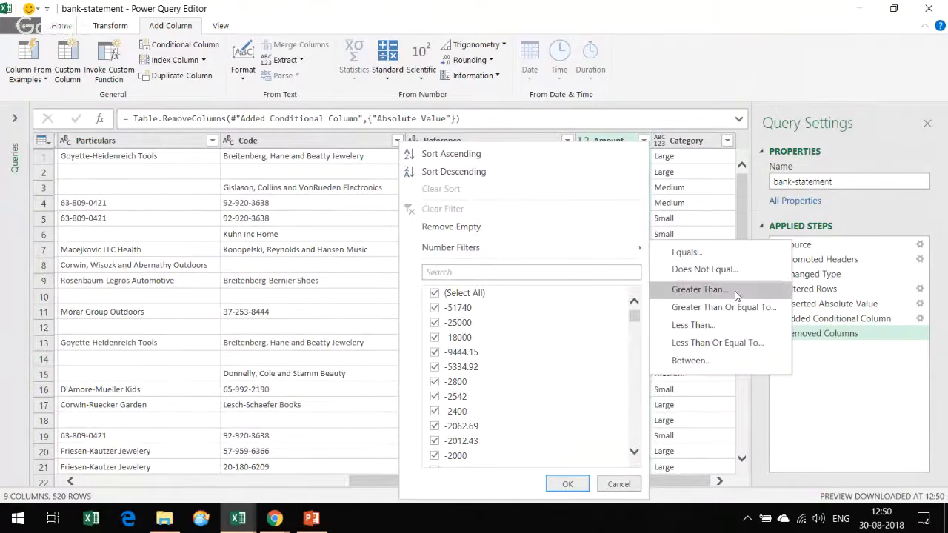
click(717, 329)
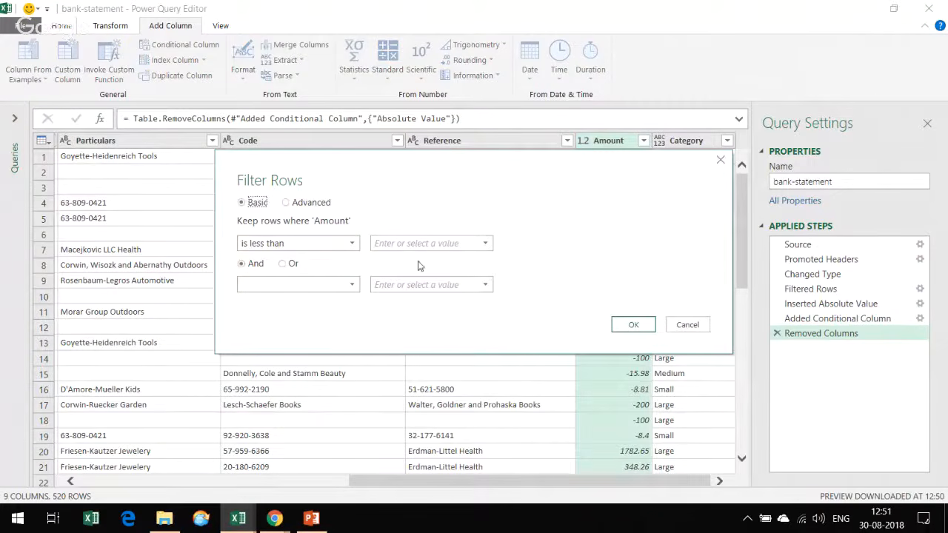
click(422, 245)
text(0)
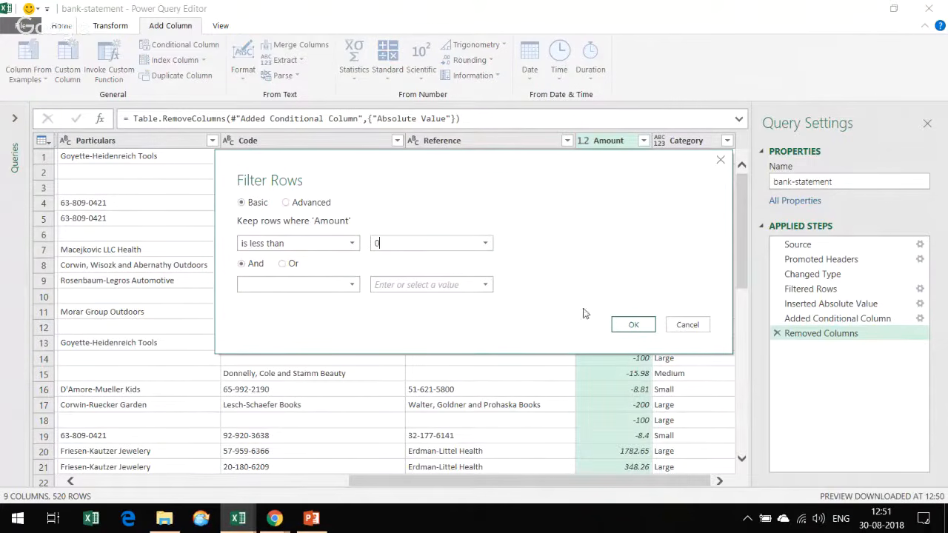
click(634, 324)
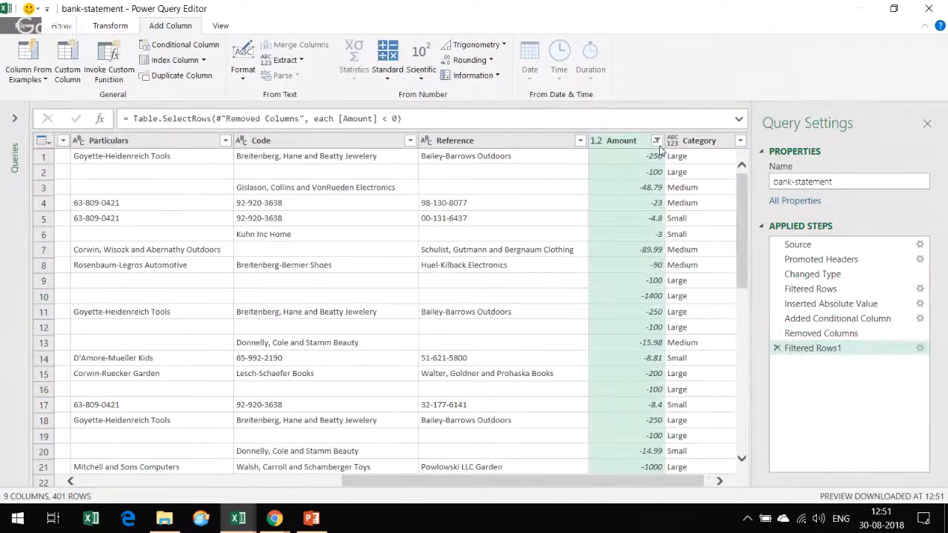
scroll(673, 220, down, 10)
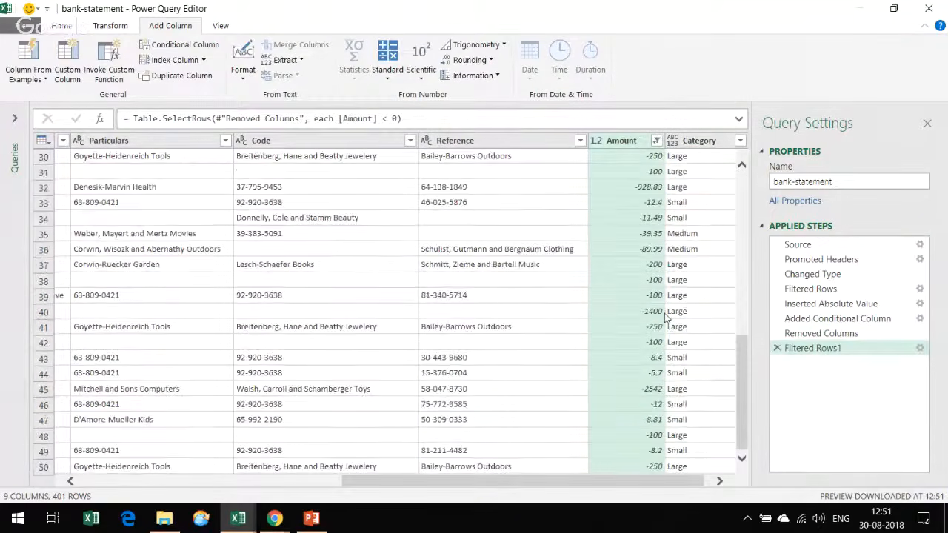
scroll(664, 300, up, 10)
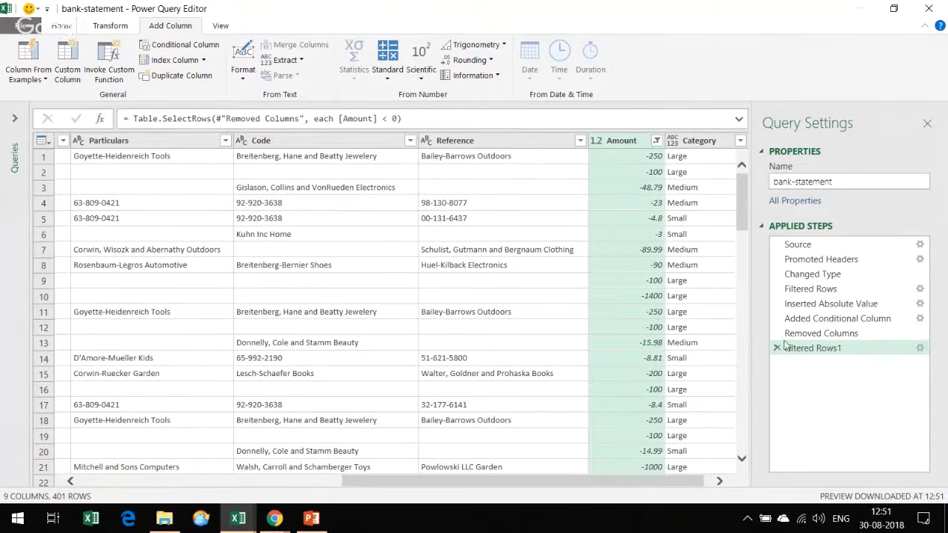
- Rename the bank-statement query as debits
click(839, 183)
key(ctrl+a)
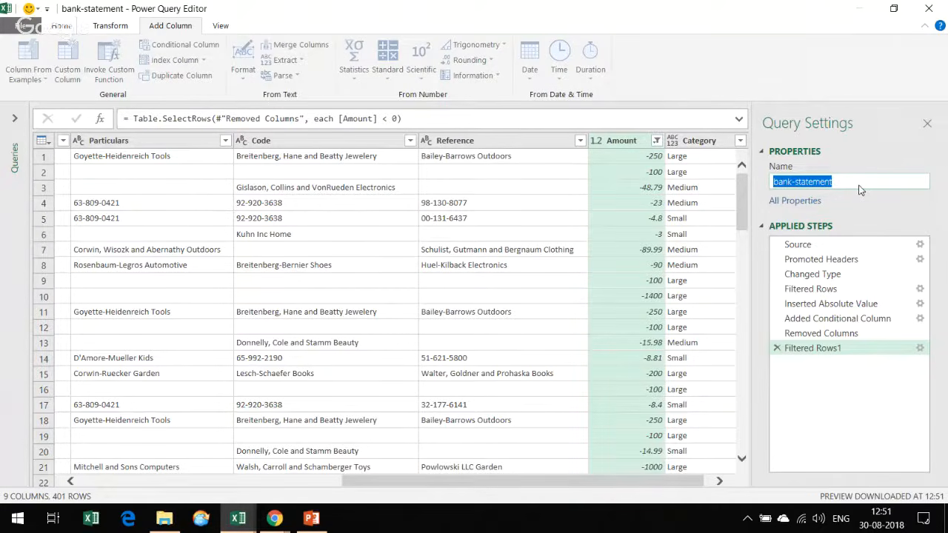
text(debits)
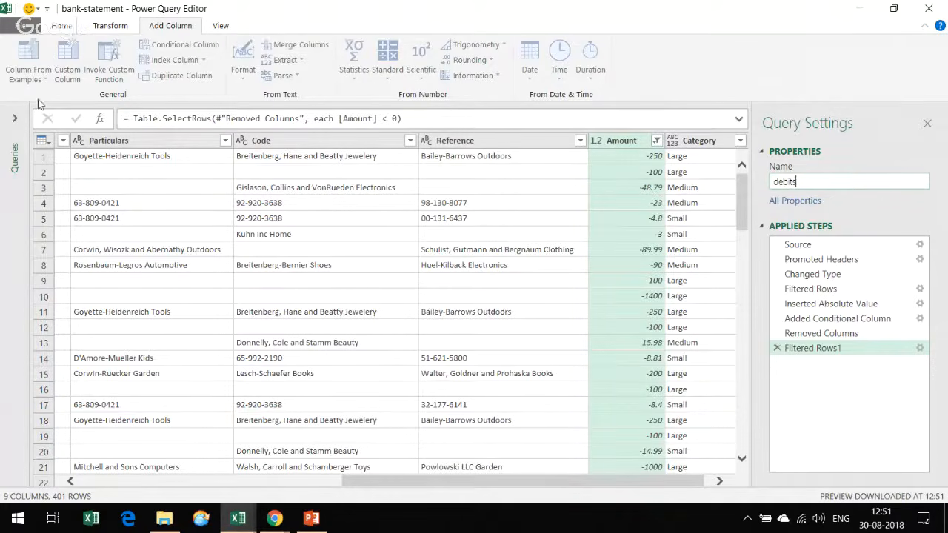
key(Return)
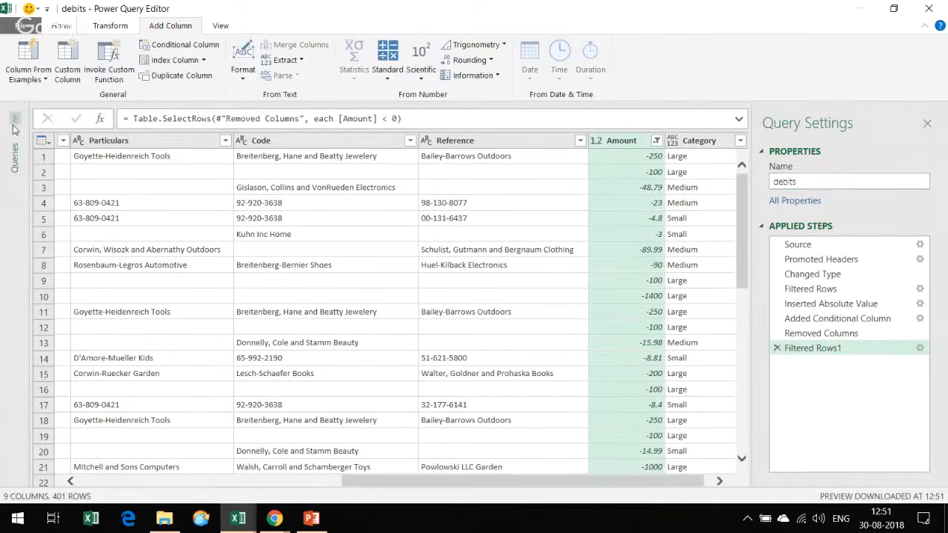
- Duplicate the debits query and name the copy credits
click(14, 120)
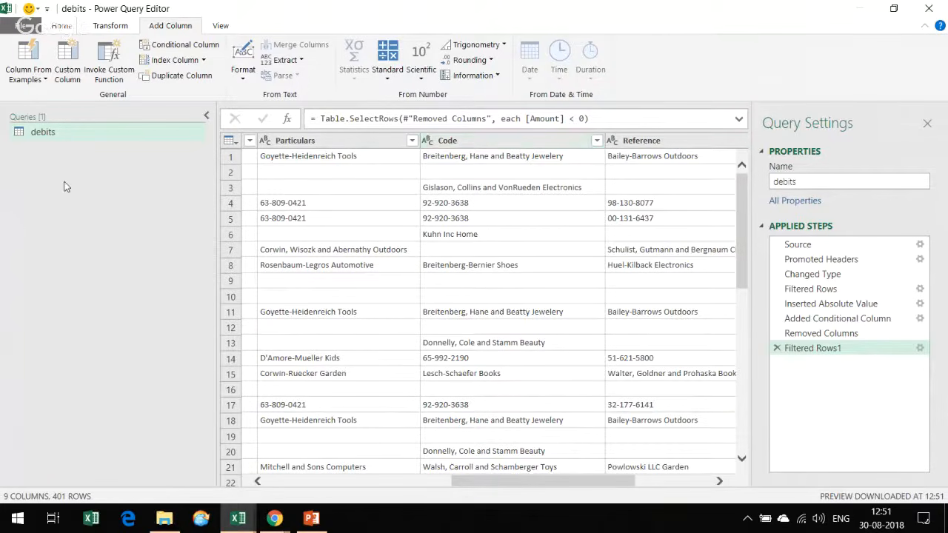
right_click(48, 136)
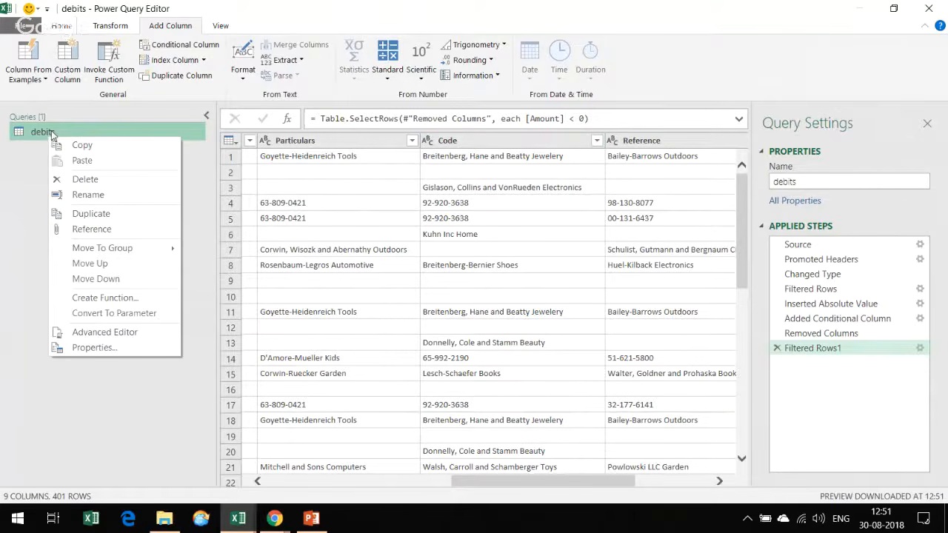
click(91, 213)
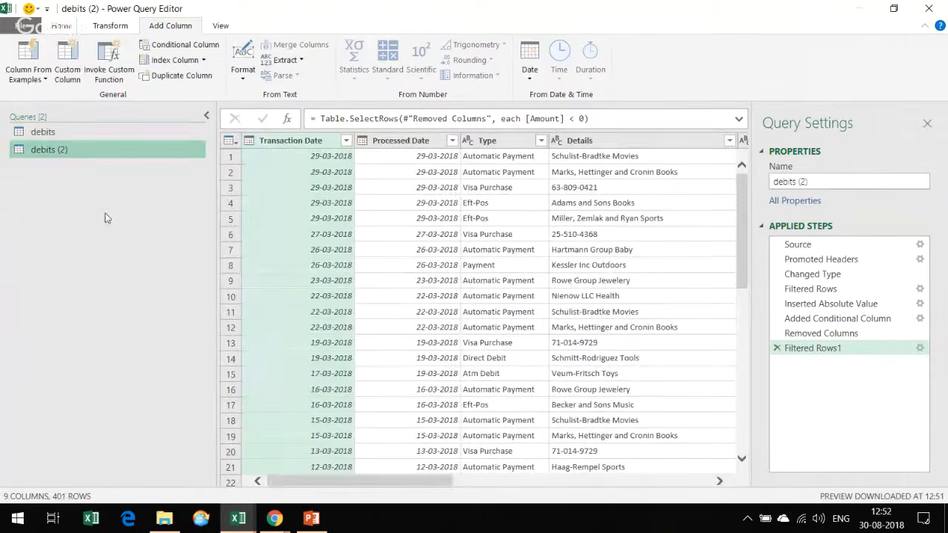
click(819, 178)
text(cred)
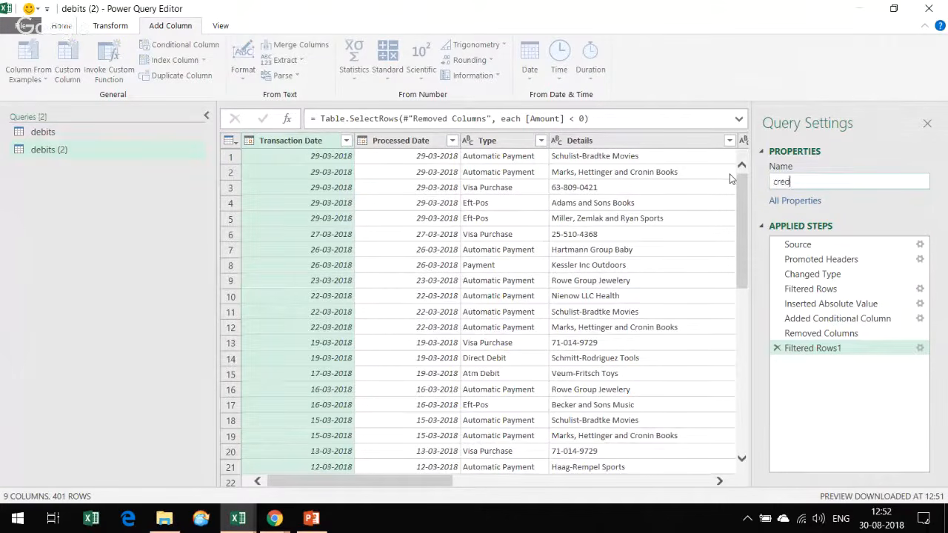
text(its)
key(Return)
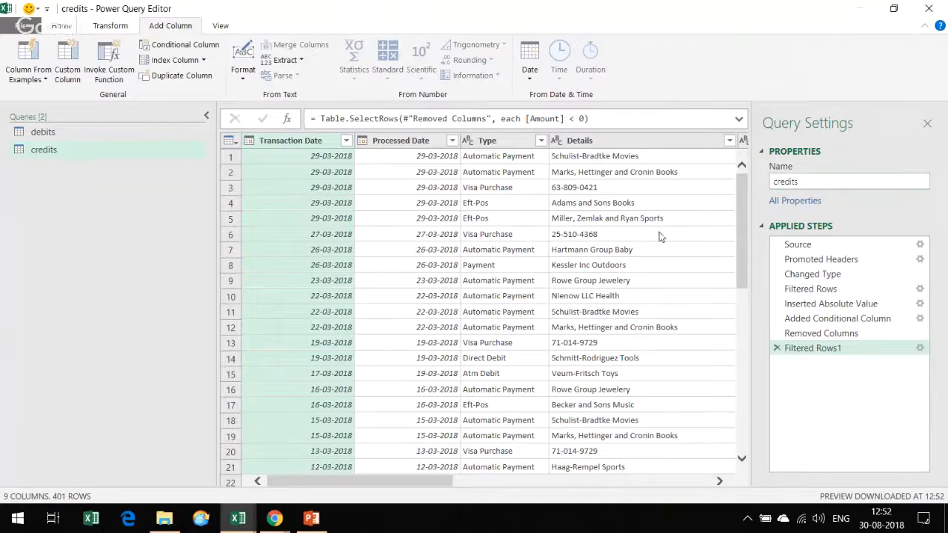
- Edit the Amount filter of the credits query to keep rows where Amount is greater than 0
click(695, 485)
click(697, 485)
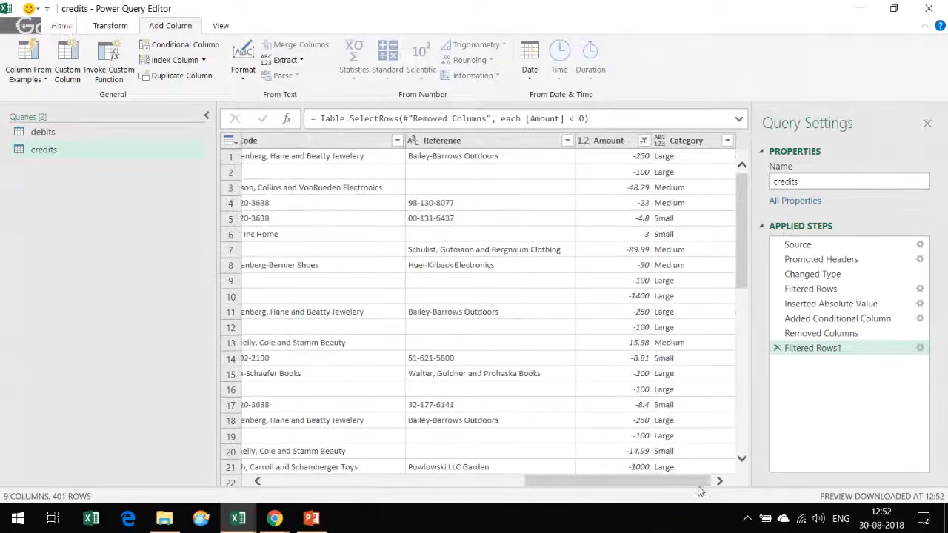
click(920, 348)
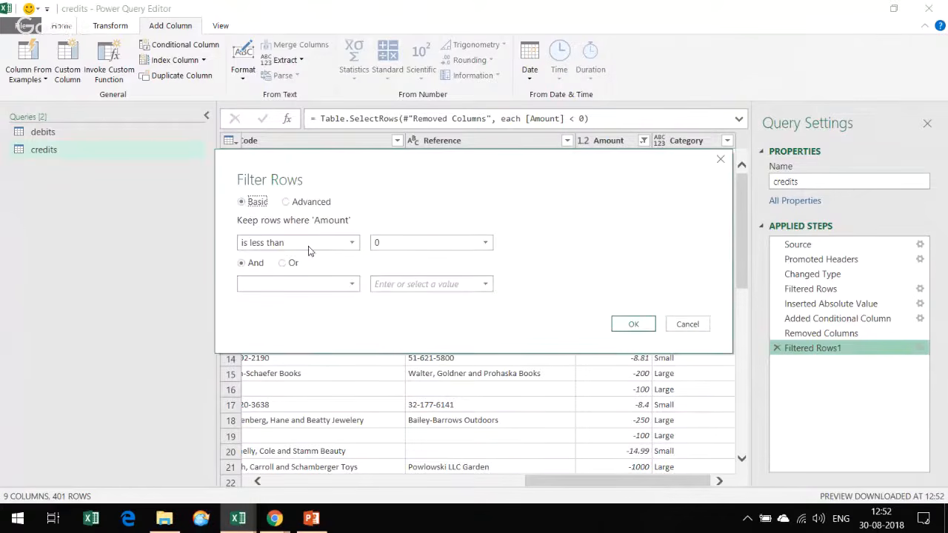
click(293, 246)
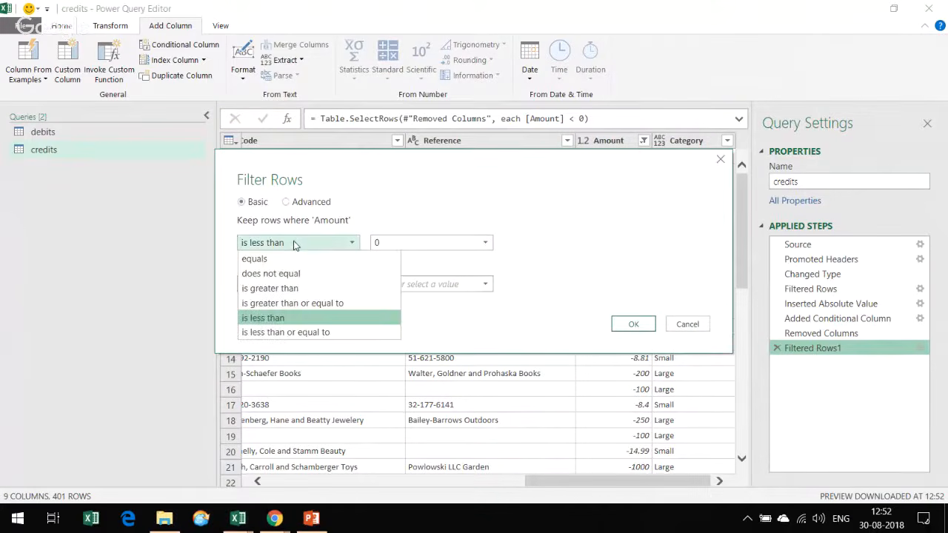
click(298, 290)
click(634, 323)
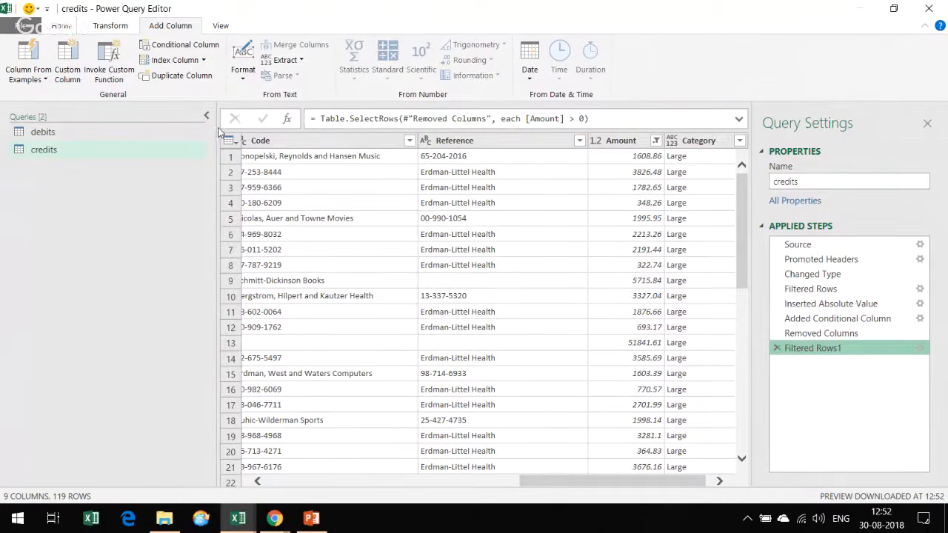
- Close the editor, load both queries into the workbook and check the debits and credits tables on Sheet2 and Sheet3
click(61, 26)
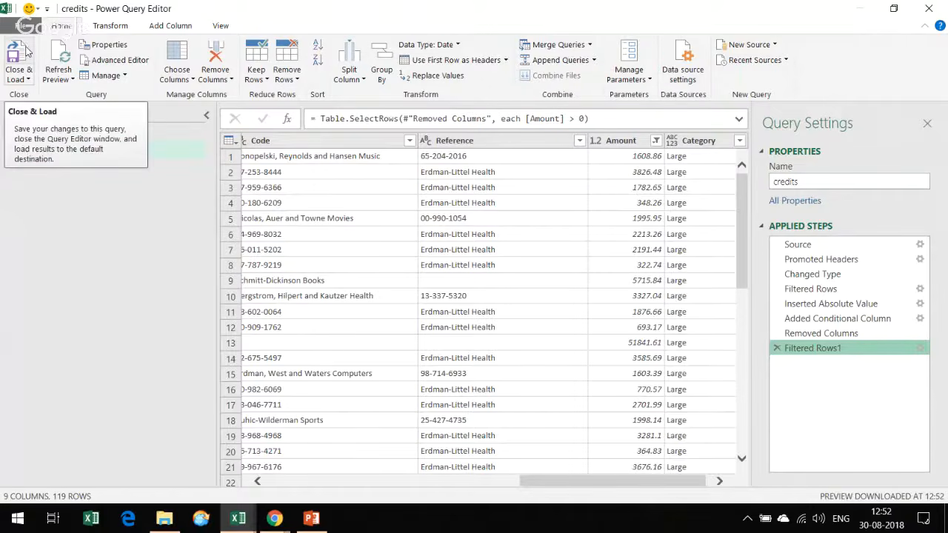
click(13, 66)
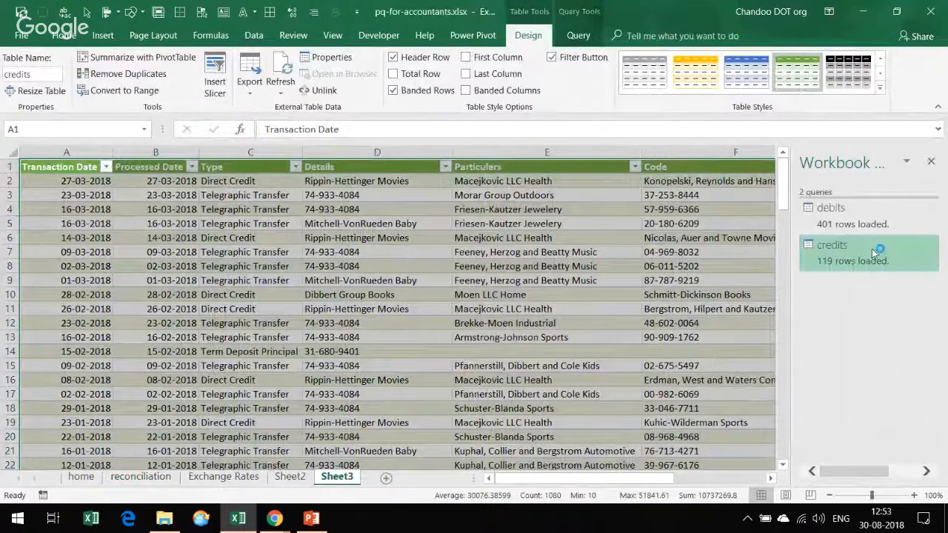
click(298, 478)
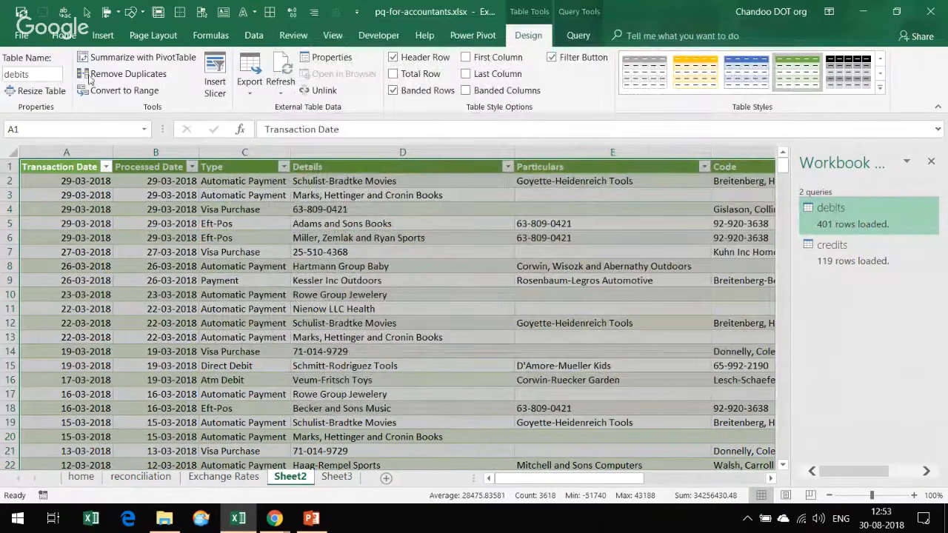
click(337, 478)
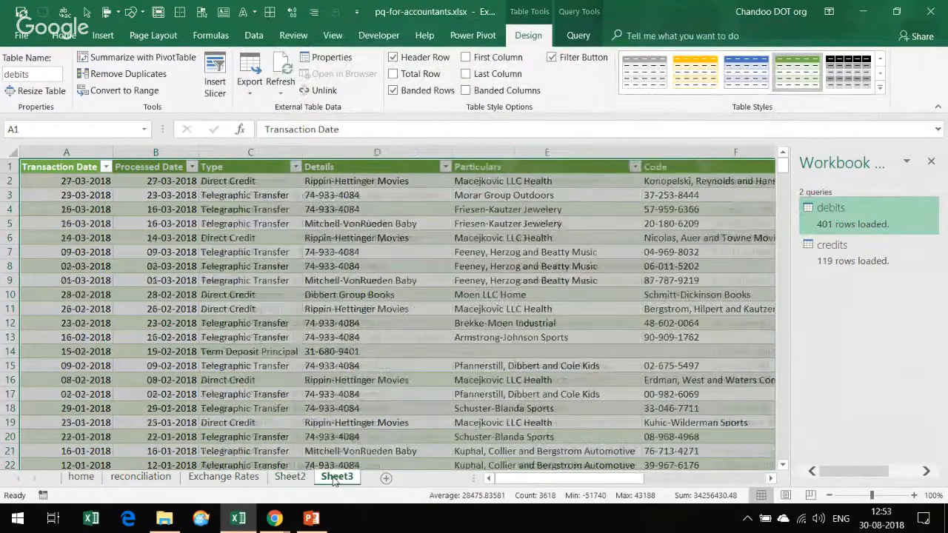
click(229, 220)
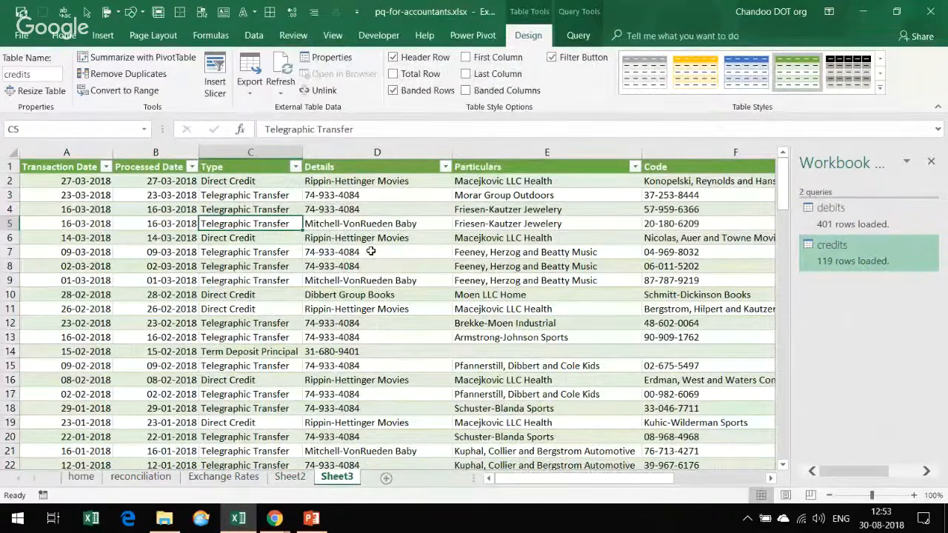
- Look at bank-statement.csv in File Explorer, return to Excel and view the credits table's Amount and Category columns
click(161, 520)
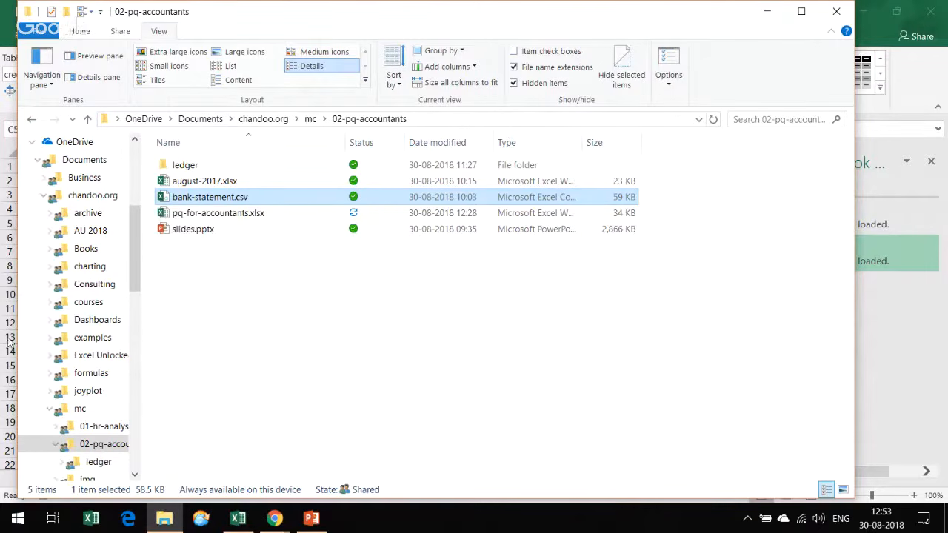
click(768, 11)
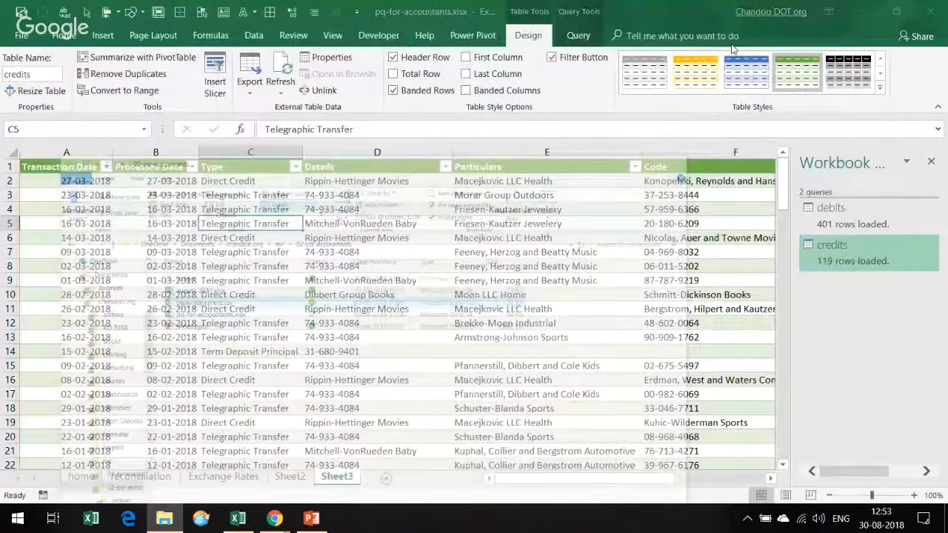
click(404, 280)
click(254, 35)
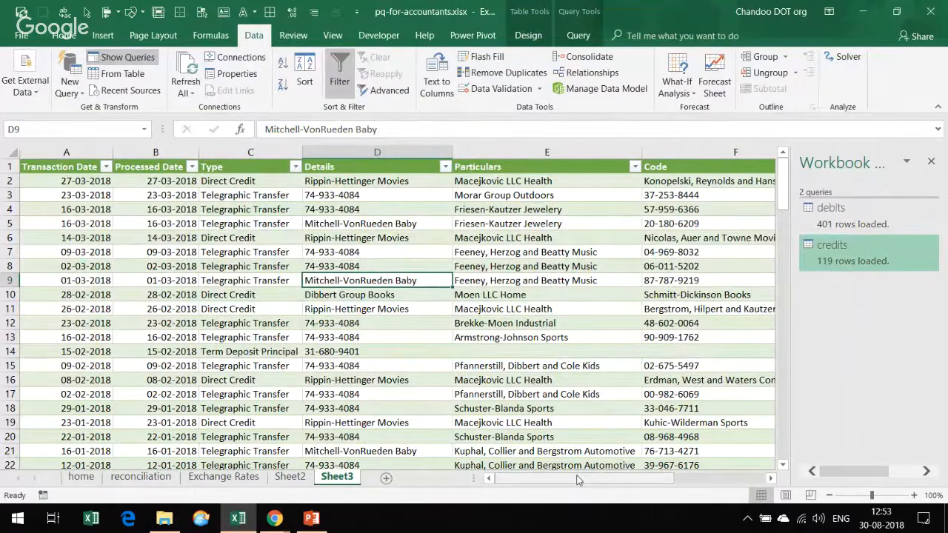
drag(577, 480, 668, 480)
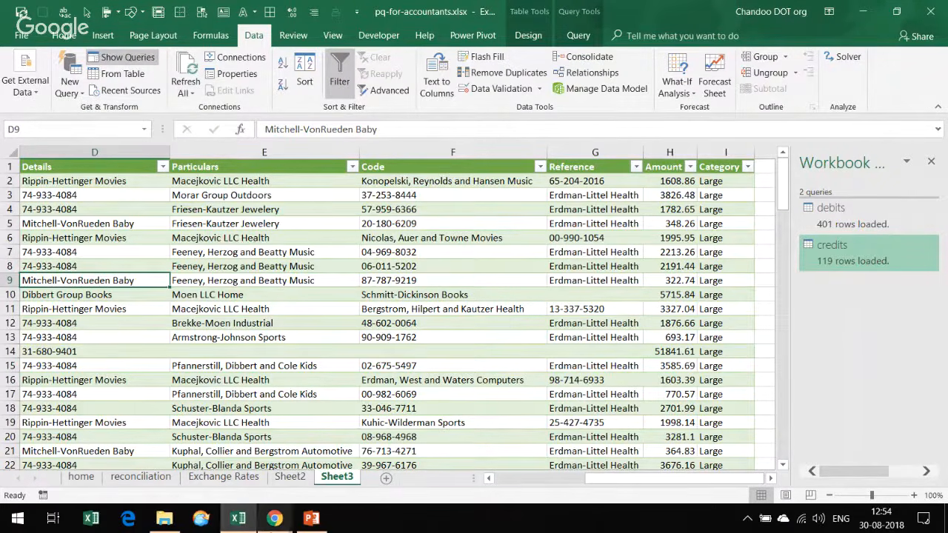
- Switch to the YouTube live chat window in Chrome to read the viewers' messages
mouse_move(274, 518)
click(353, 479)
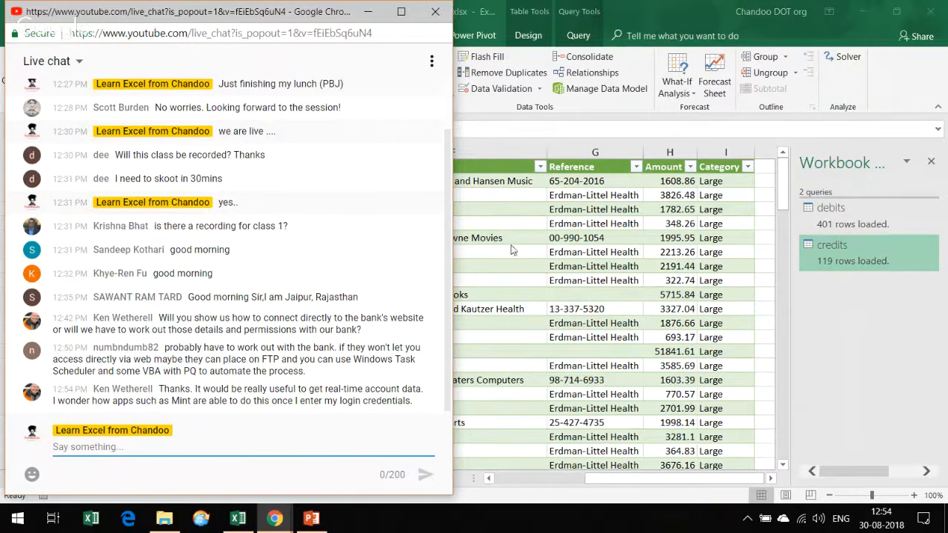
- Return to Excel and select the Combining Monthly Files topic on the home sheet
click(516, 214)
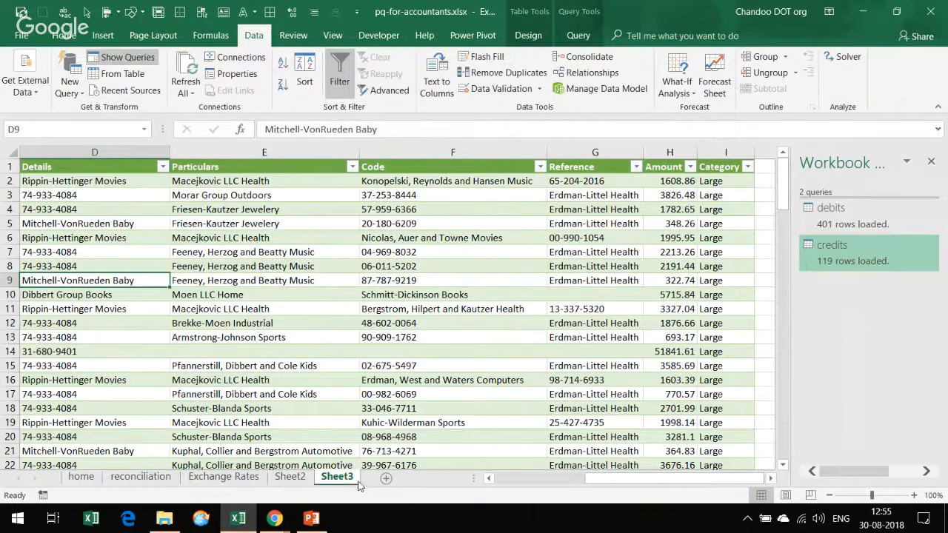
click(83, 477)
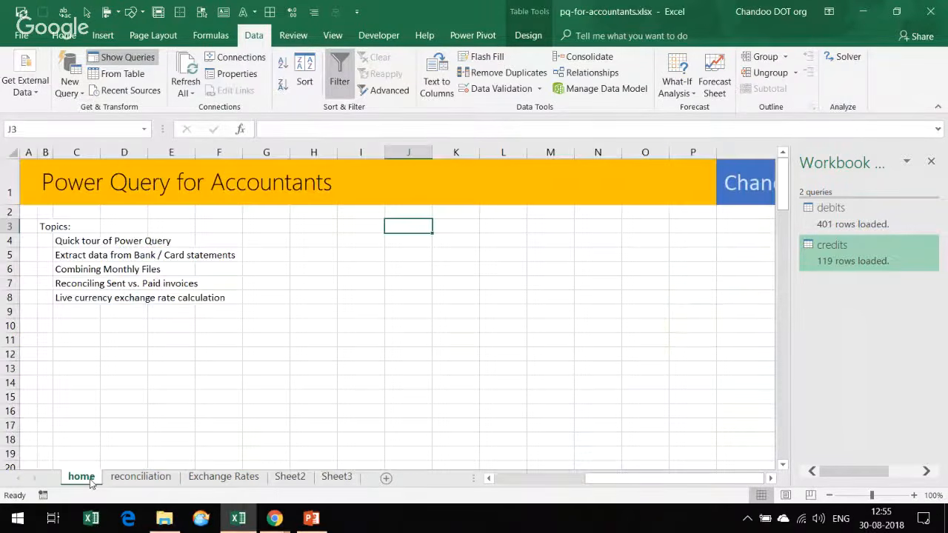
click(66, 270)
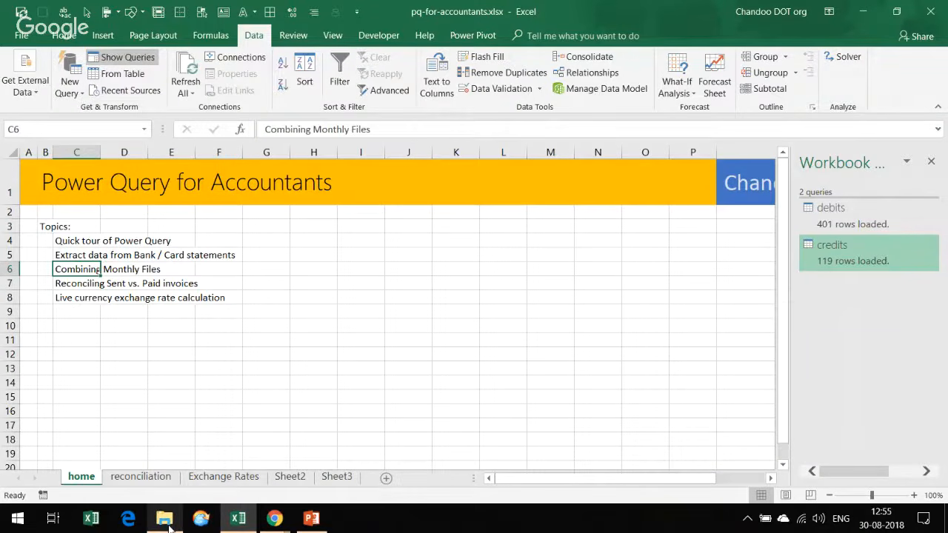
- Switch to File Explorer, go into the ledger folder and open may-2017.xlsx in Excel
mouse_move(169, 526)
click(179, 461)
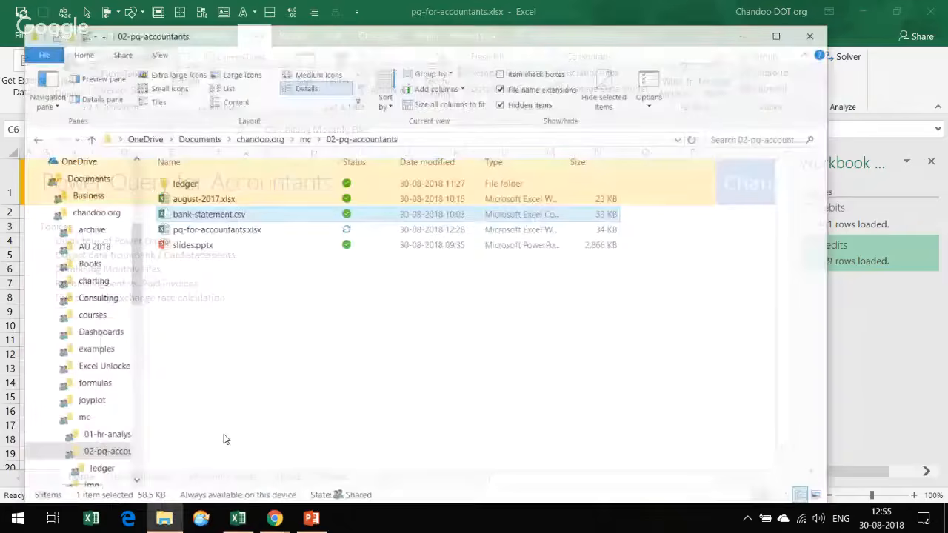
drag(312, 3, 395, 76)
double_click(239, 213)
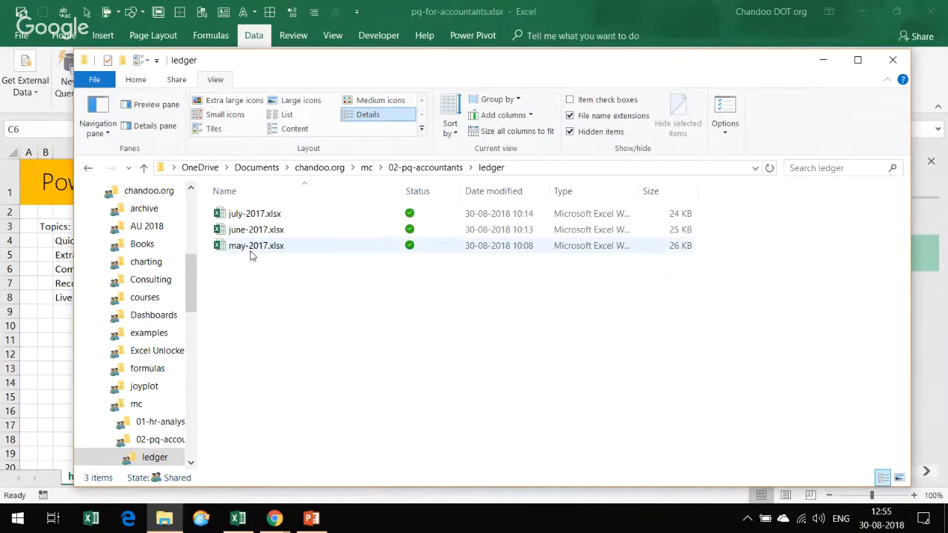
click(254, 247)
key(alt+Tab)
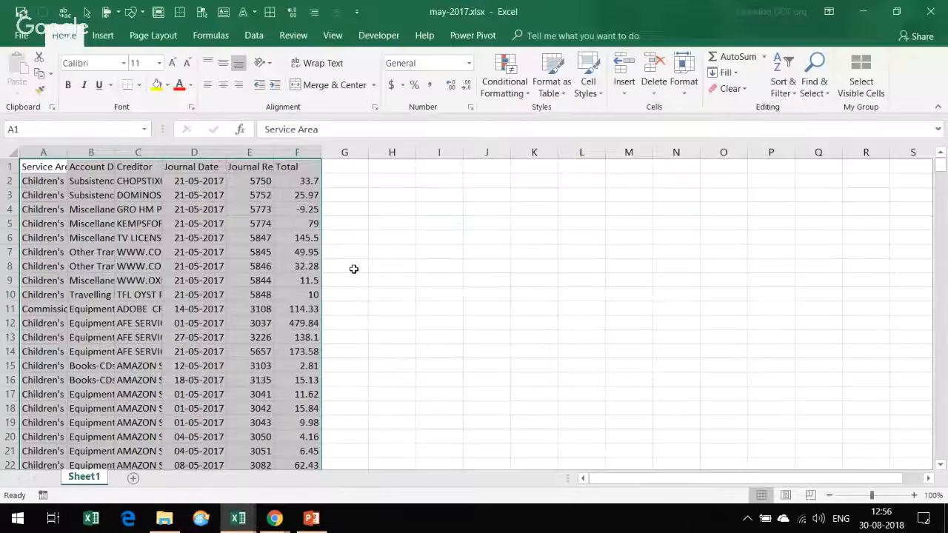
- Fit the column widths in may-2017.xlsx to their contents and examine the headers from Service Area to Total
drag(51, 143, 275, 152)
double_click(274, 152)
click(93, 179)
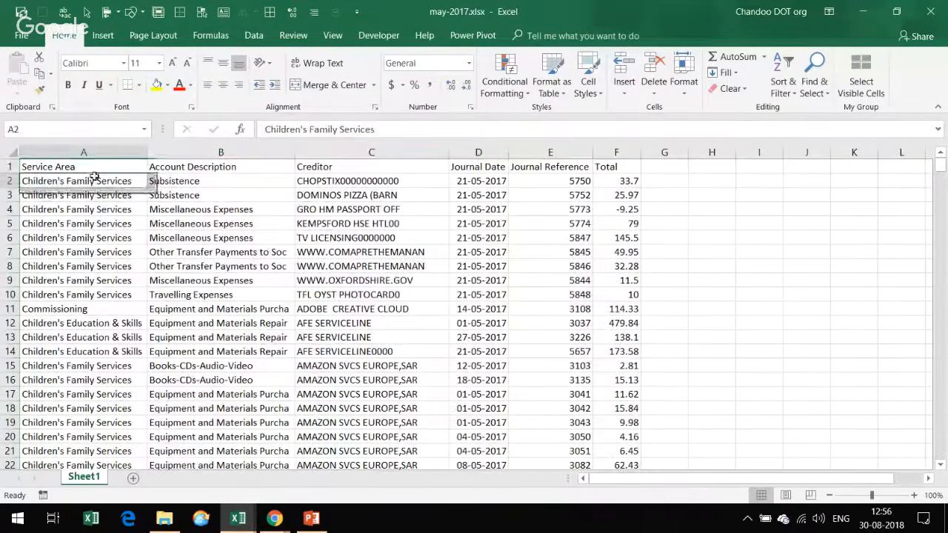
click(99, 165)
click(196, 166)
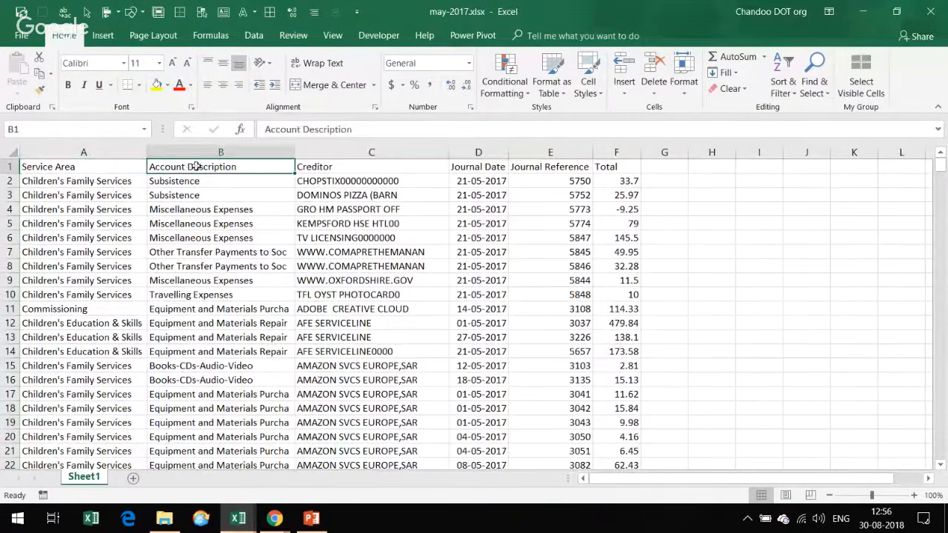
click(374, 169)
click(479, 168)
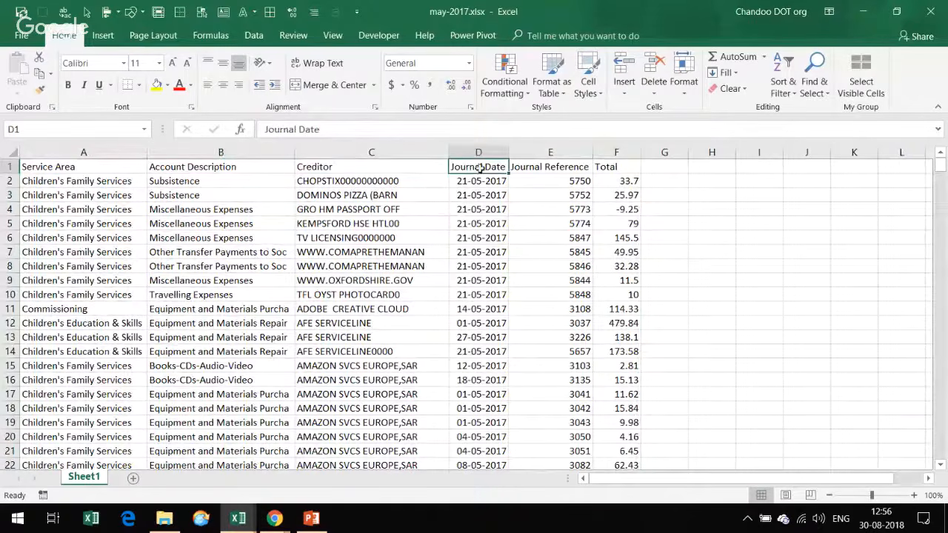
click(559, 170)
click(611, 168)
- Look through the ledger rows down to the end of the data and close may-2017.xlsx without saving
scroll(589, 259, down, 18)
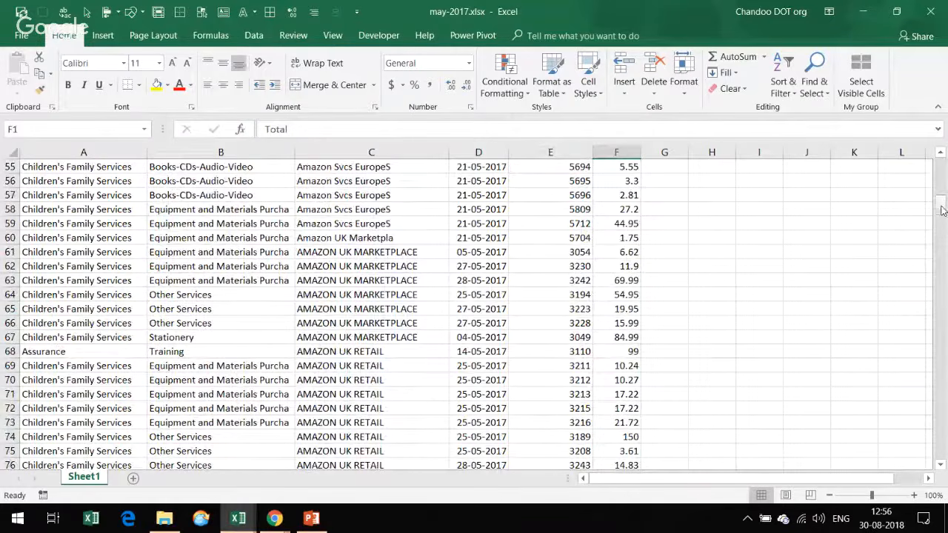
drag(942, 205, 944, 496)
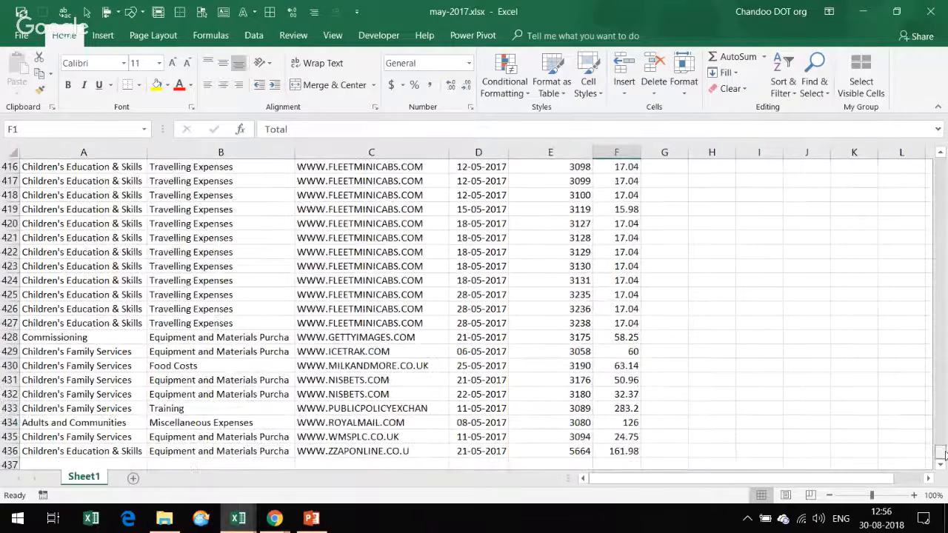
drag(942, 454, 942, 163)
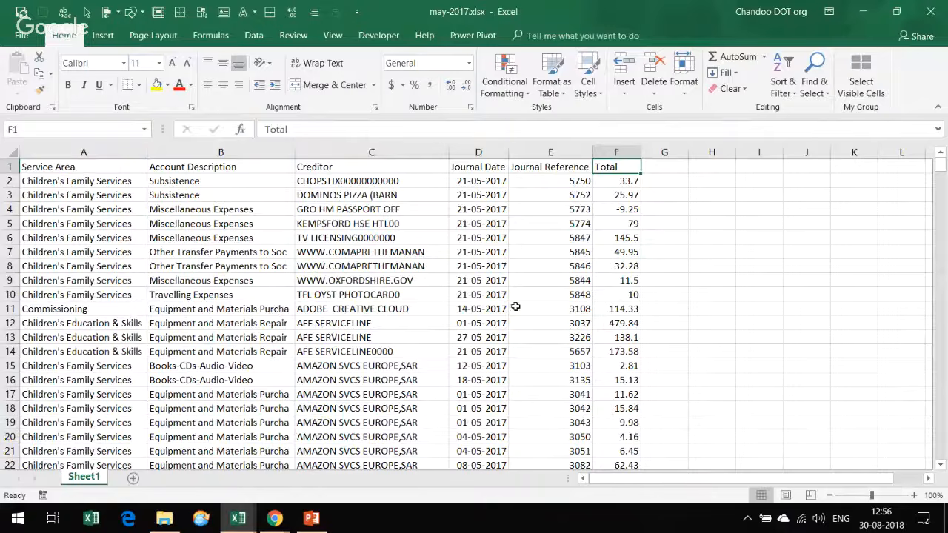
click(942, 16)
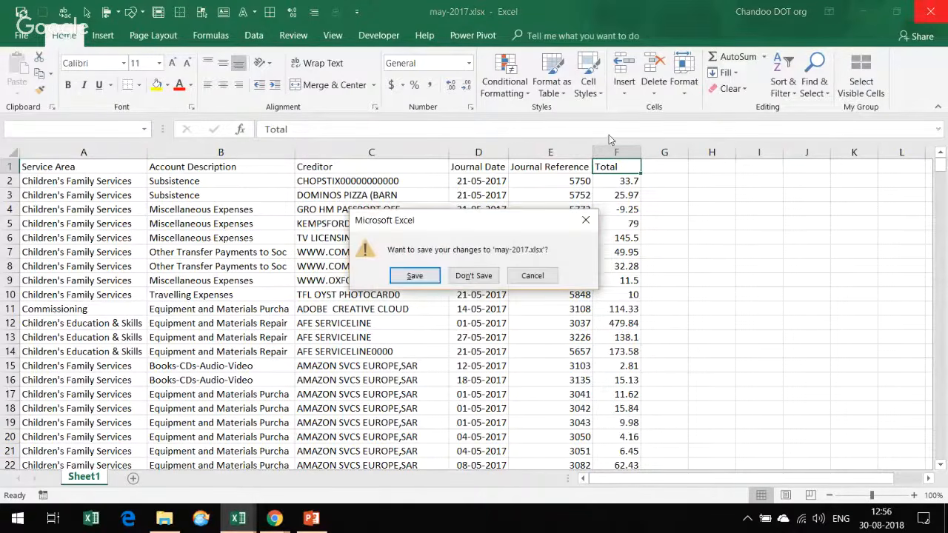
click(475, 278)
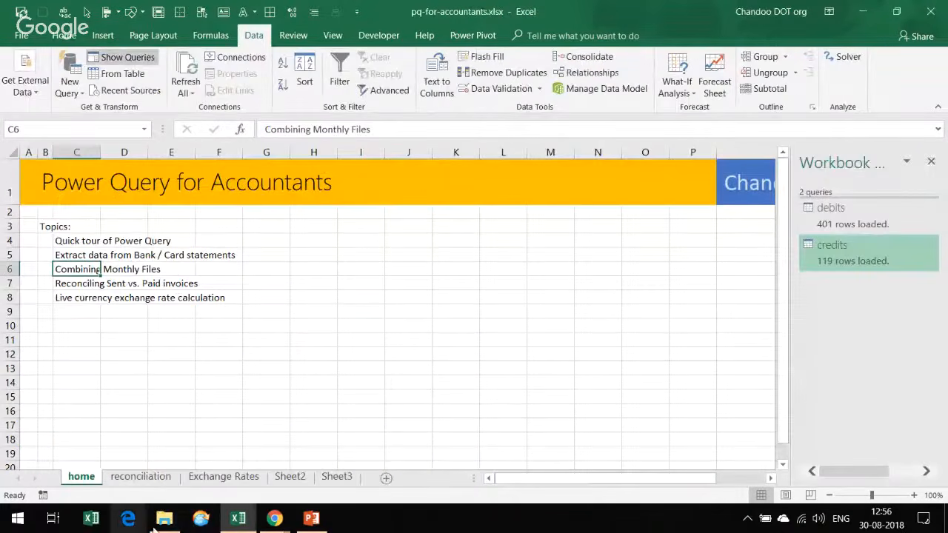
- Look at the monthly files in the ledger folder in File Explorer and return to the home sheet in Excel
click(165, 518)
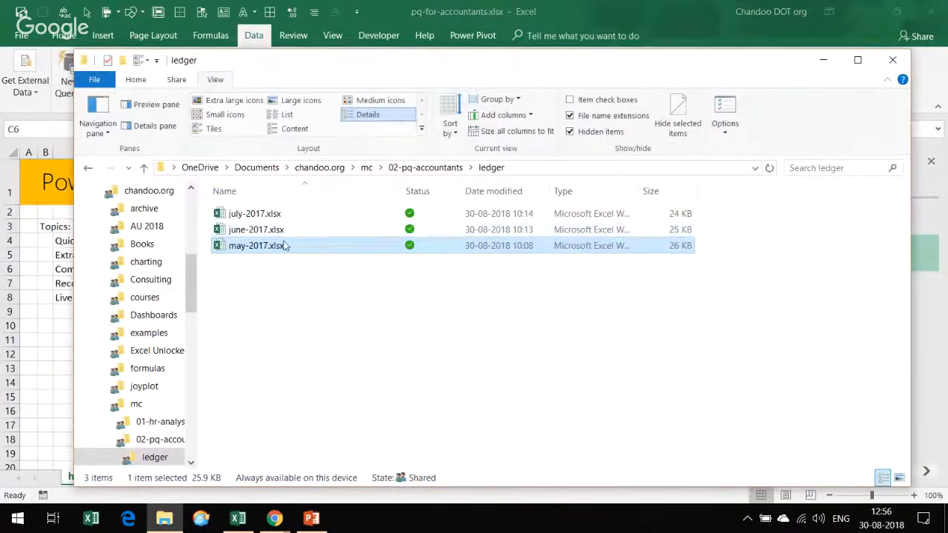
click(301, 299)
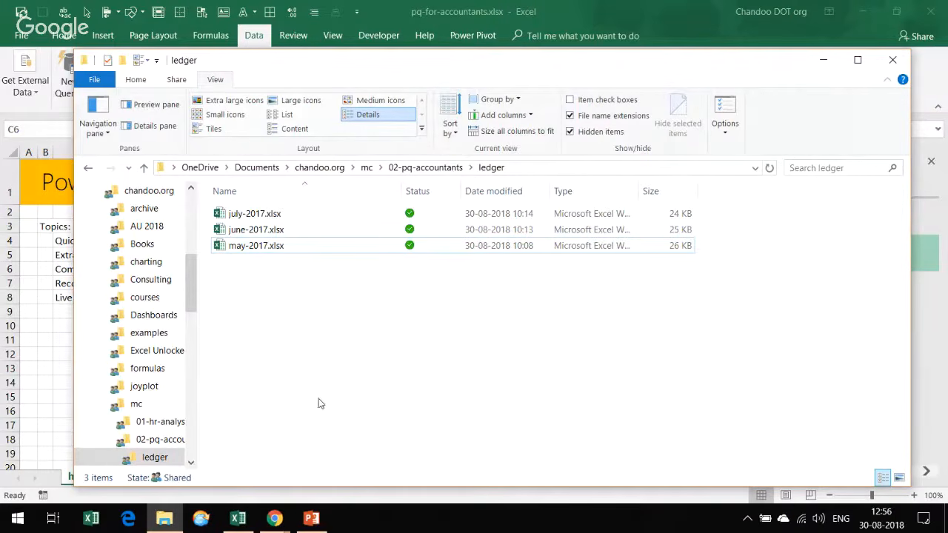
click(54, 365)
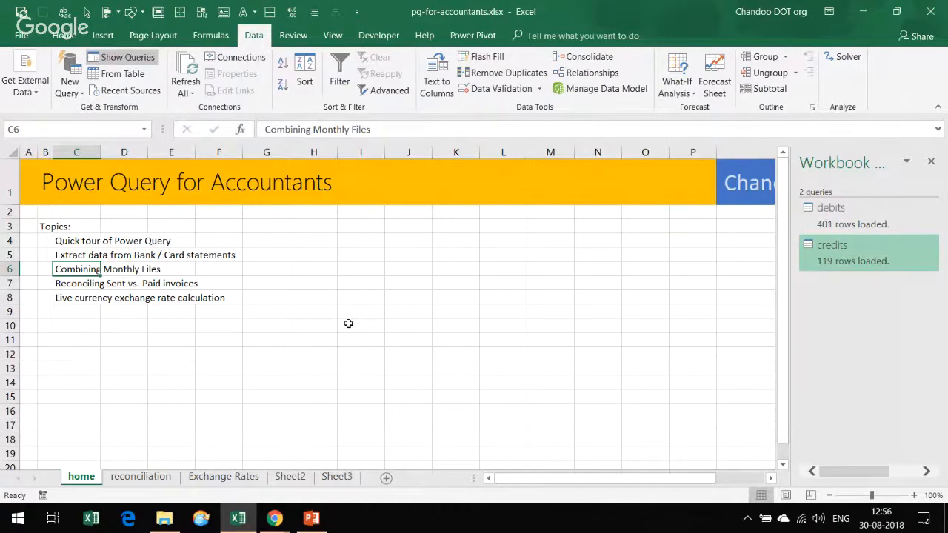
click(294, 393)
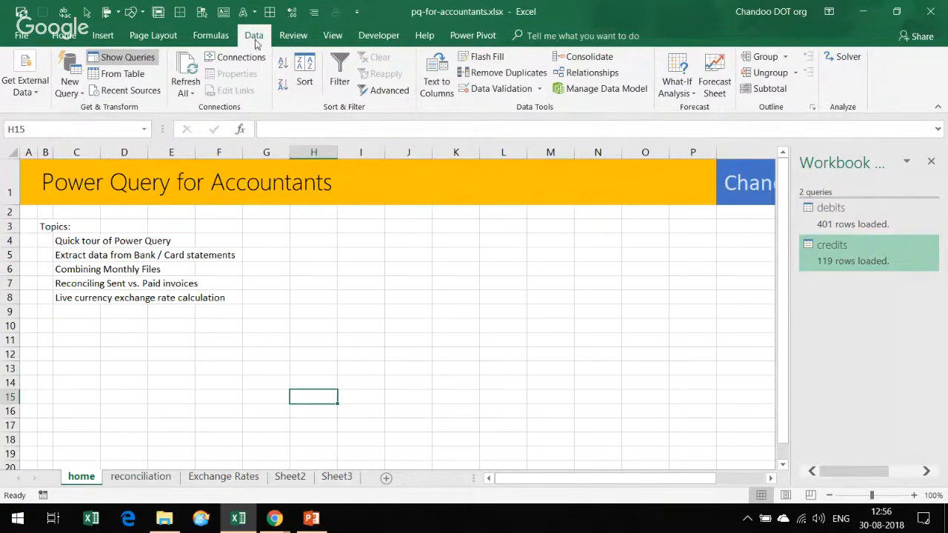
- Start a new query from a folder and open the folder browser for its path
click(74, 92)
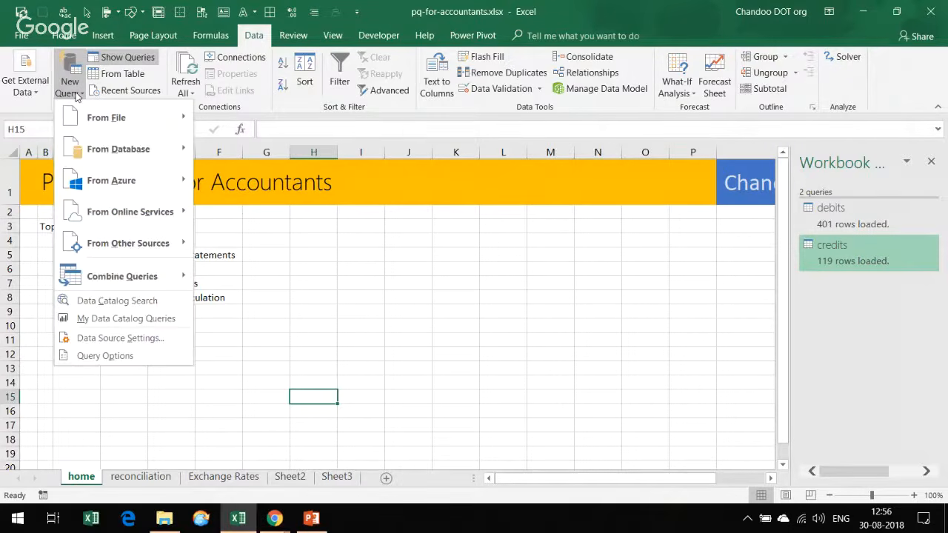
mouse_move(98, 131)
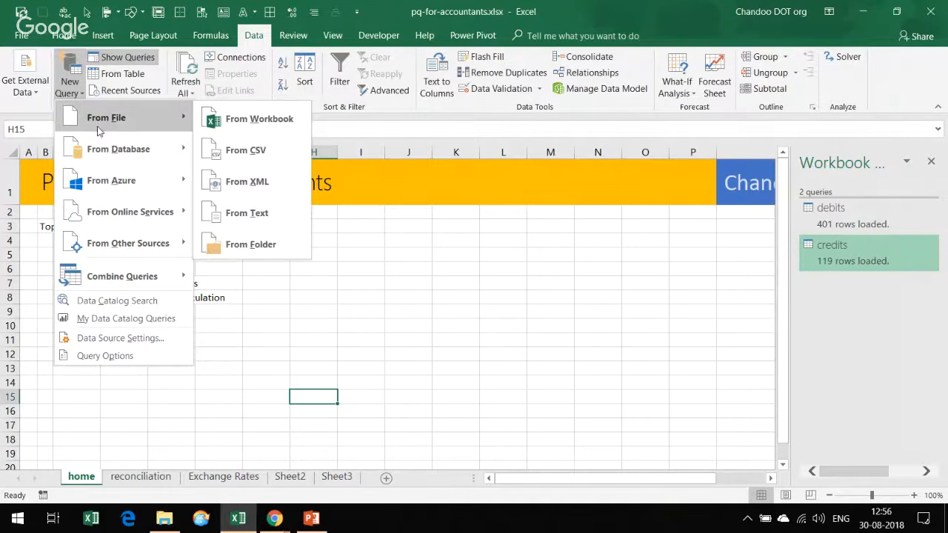
click(248, 248)
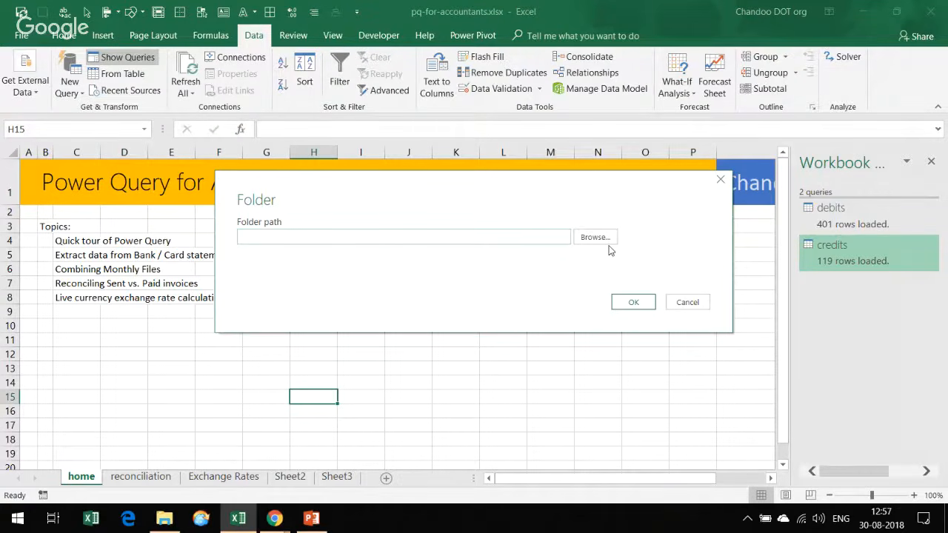
click(599, 238)
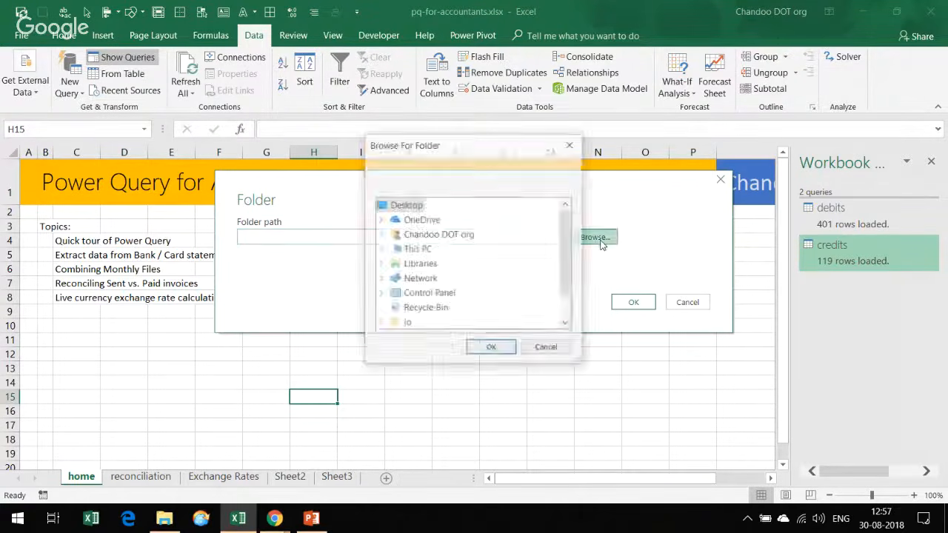
click(382, 234)
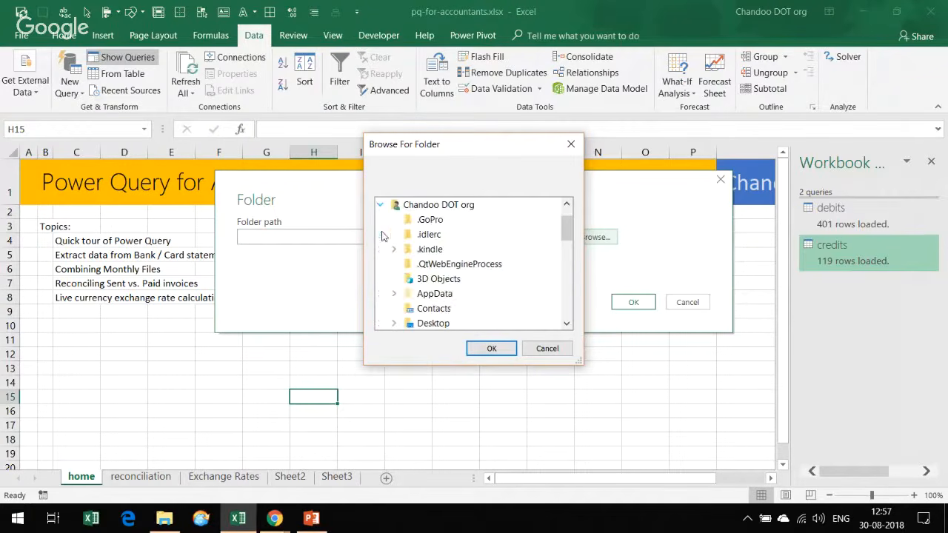
scroll(496, 247, down, 4)
scroll(497, 249, down, 2)
scroll(497, 250, up, 3)
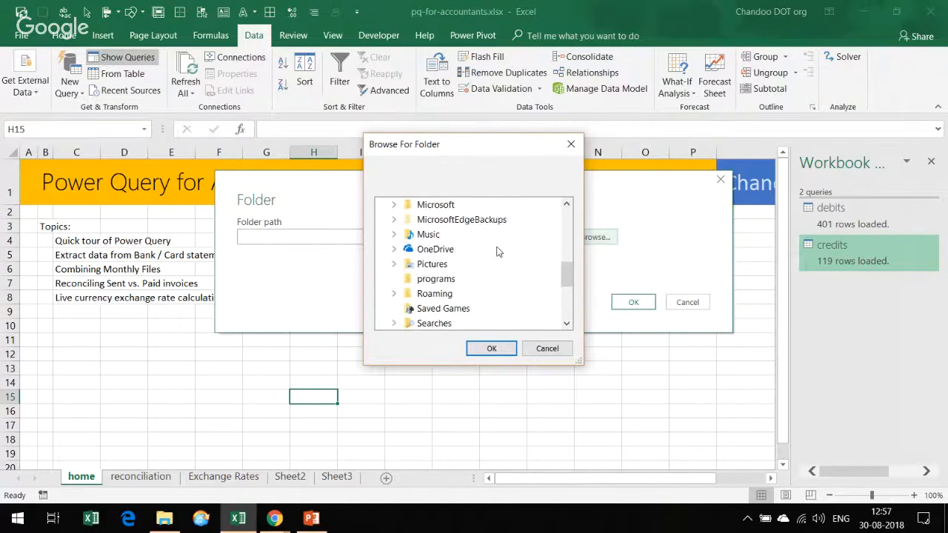
scroll(497, 250, down, 1)
scroll(426, 227, up, 2)
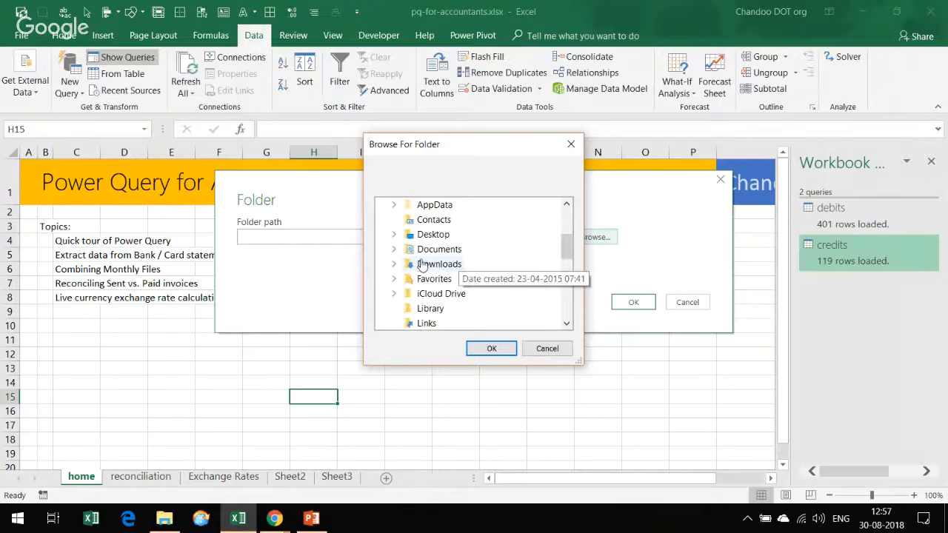
click(393, 250)
scroll(452, 250, down, 2)
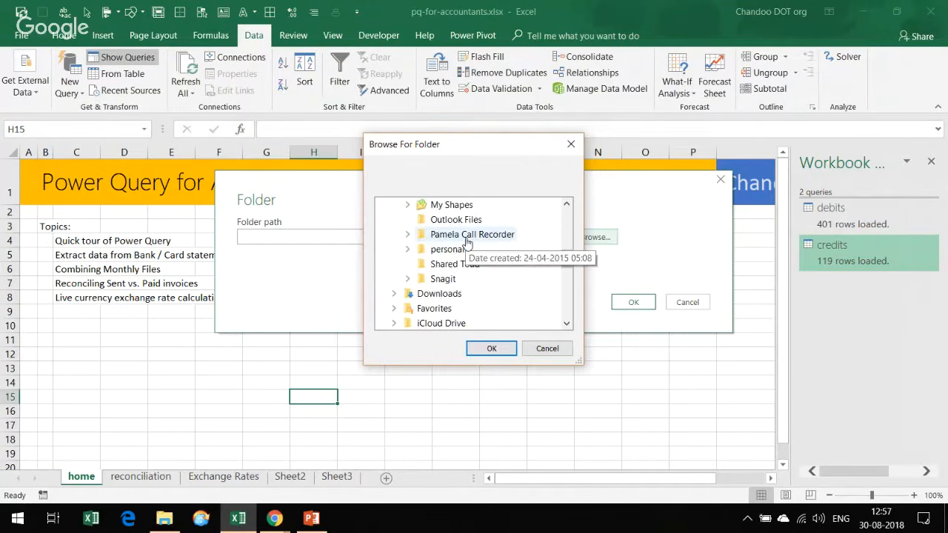
scroll(466, 244, up, 8)
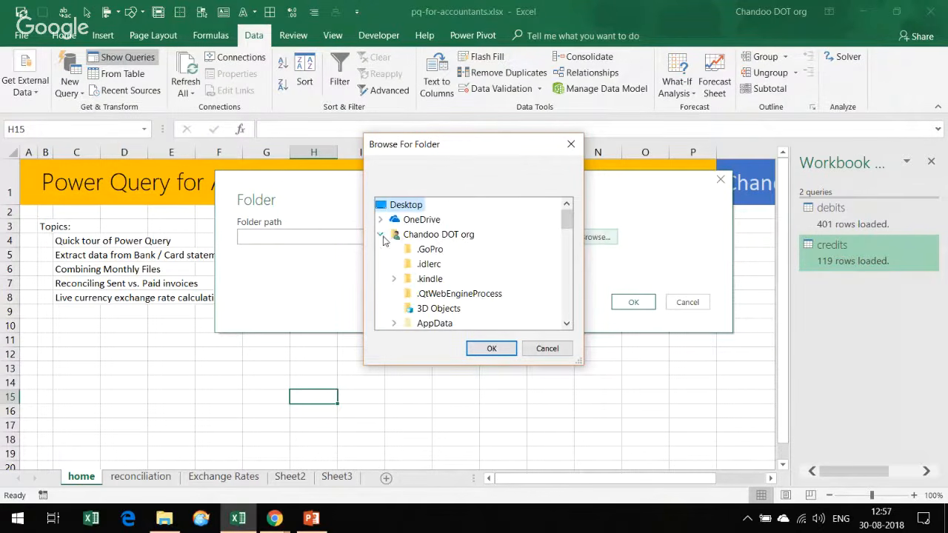
click(381, 234)
- Set OneDrive\Documents\chandoo.org\mc\02-pq-accountants\ledger as the query's source folder and open the preview of its files
click(381, 220)
click(394, 236)
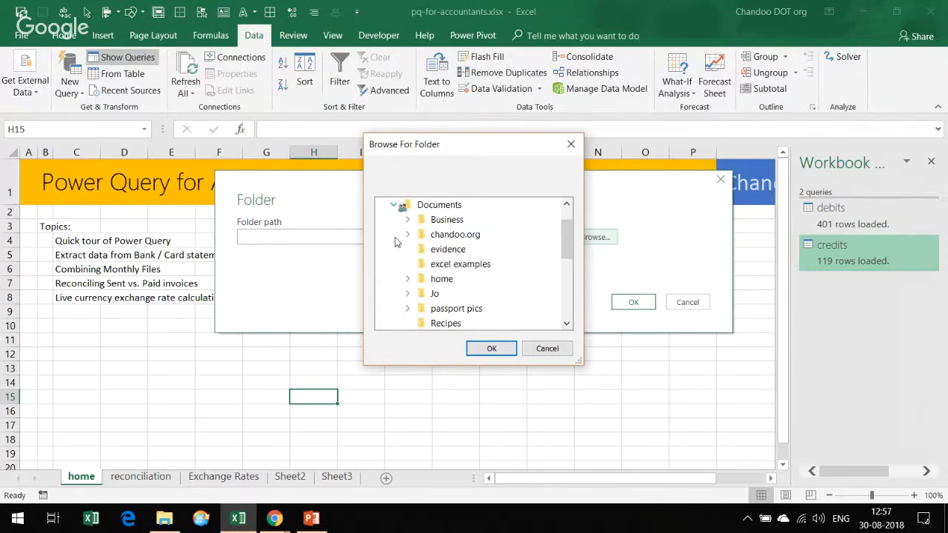
click(408, 234)
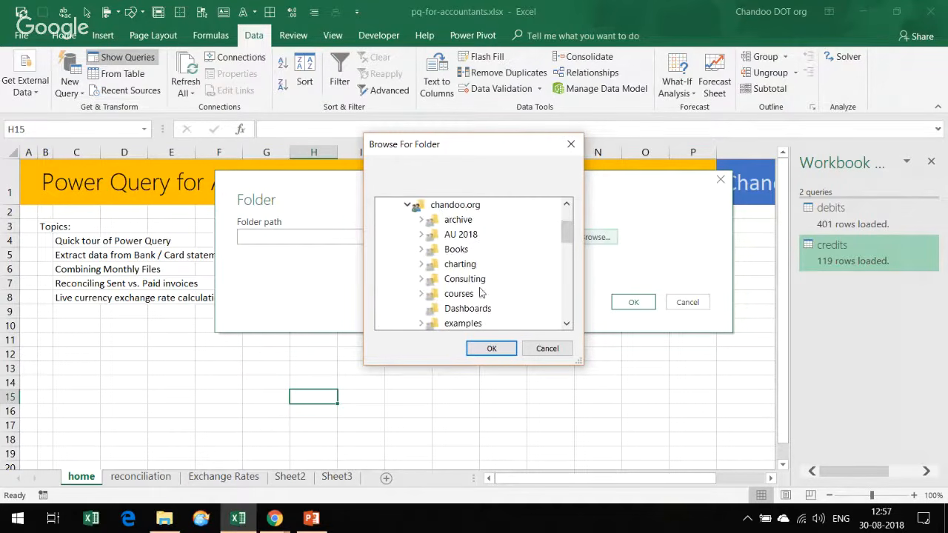
scroll(480, 293, down, 3)
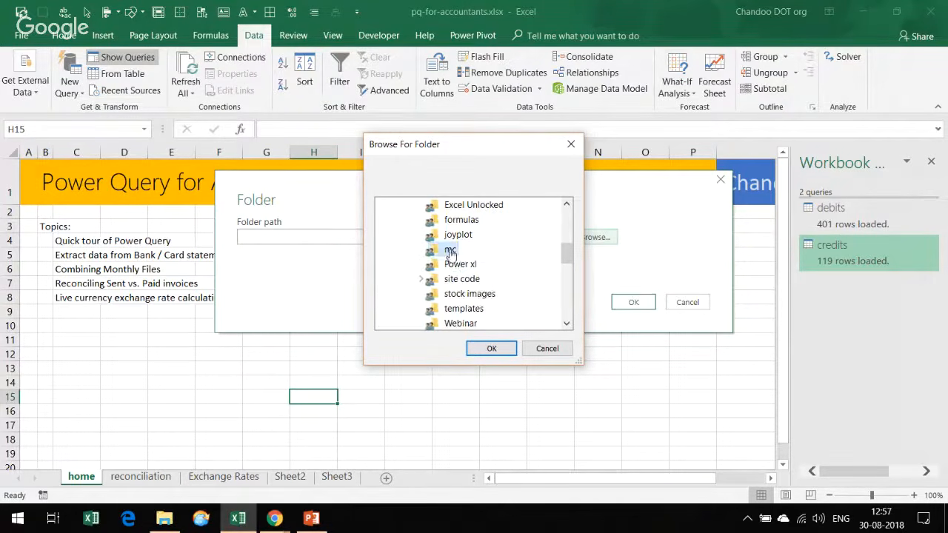
double_click(451, 251)
double_click(474, 278)
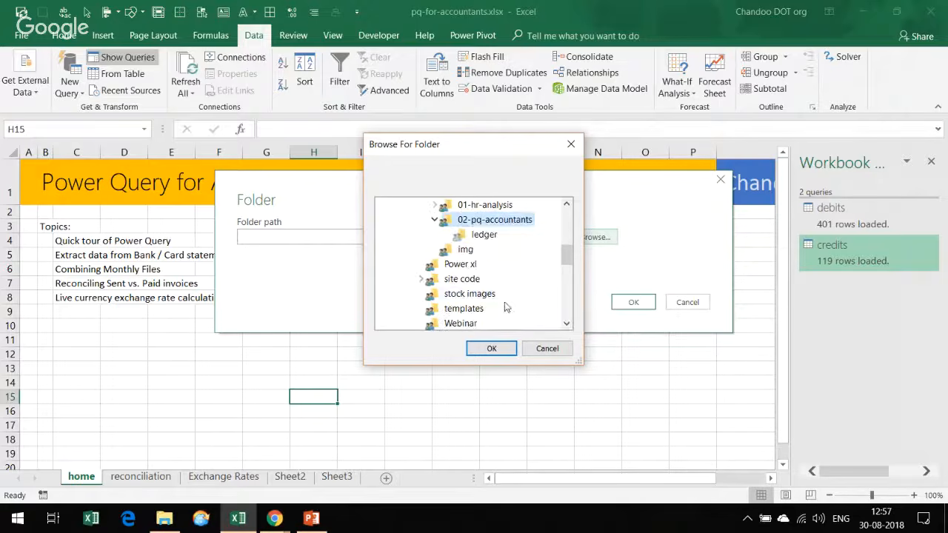
click(483, 234)
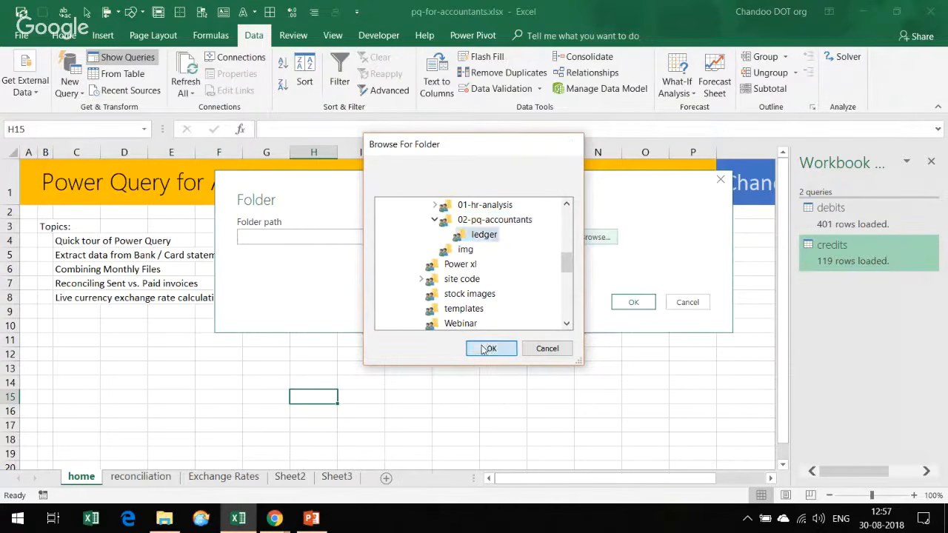
click(488, 348)
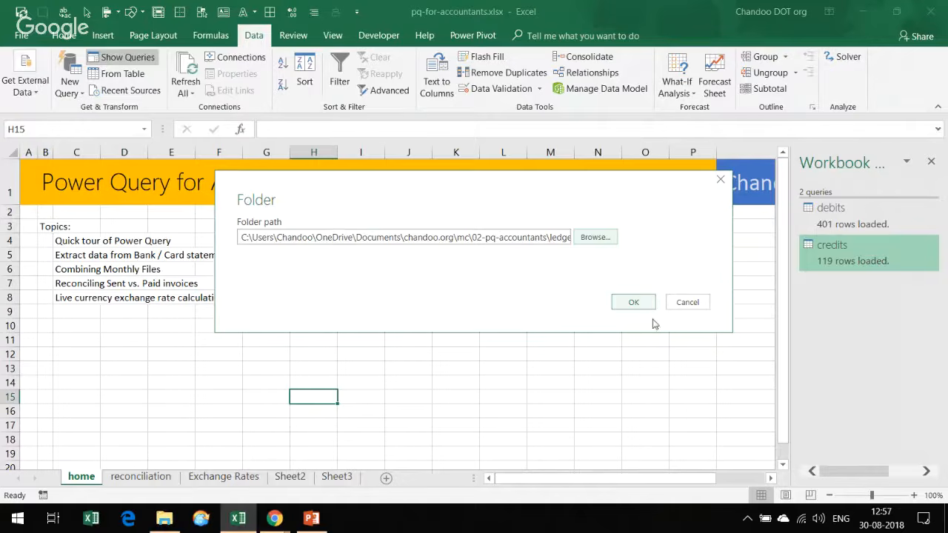
click(633, 303)
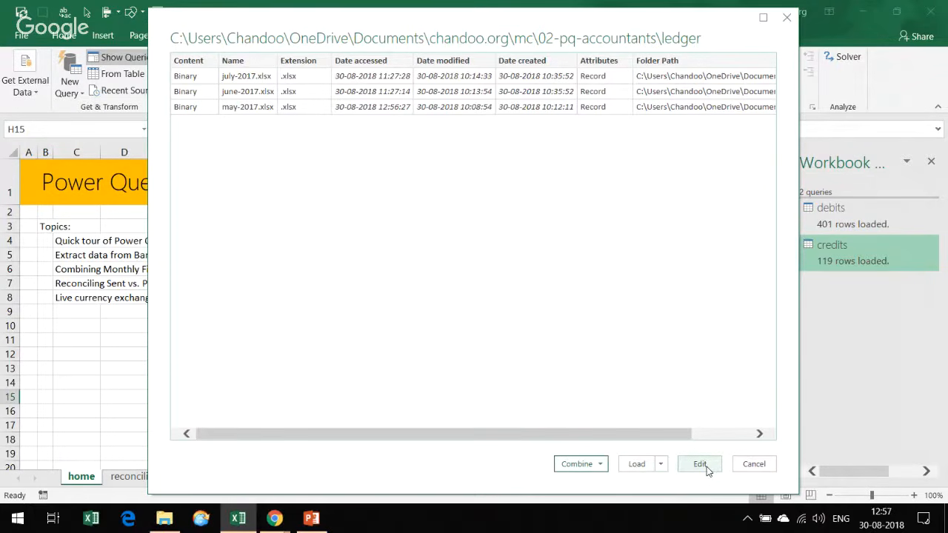
- Combine and edit the ledger folder's workbooks, extracting Sheet1 with the first file as the example
click(583, 467)
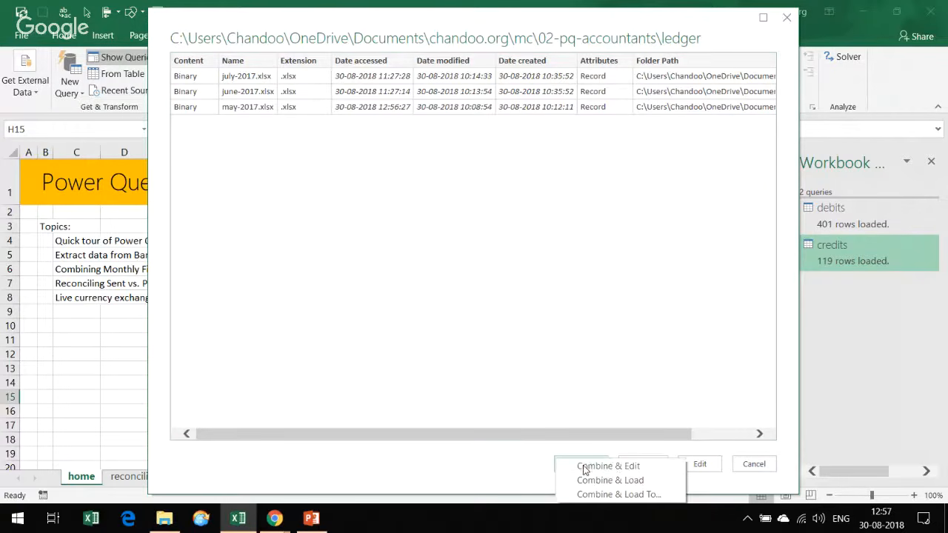
click(628, 467)
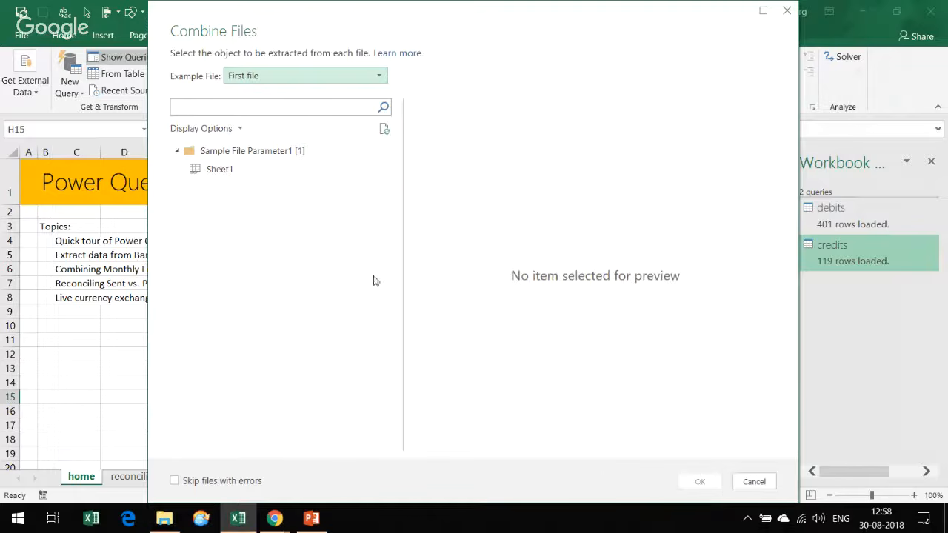
click(225, 176)
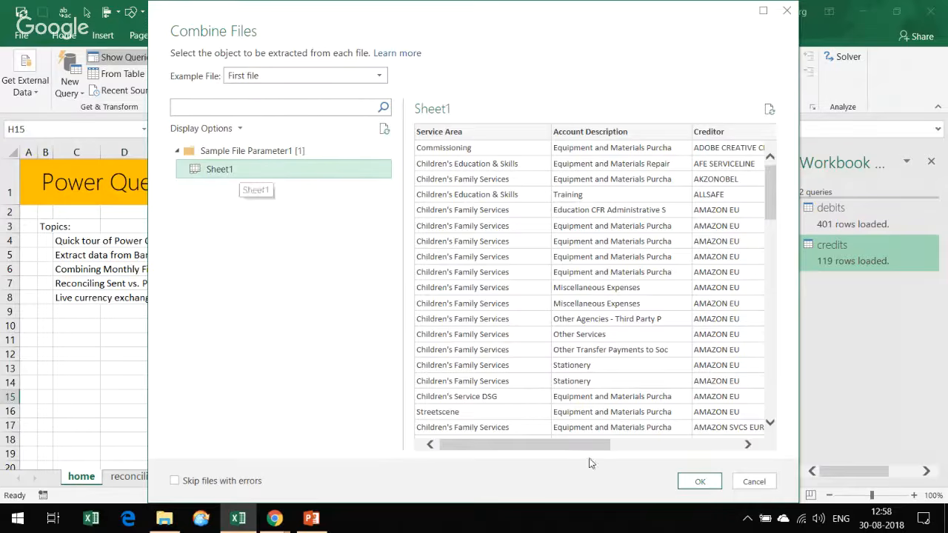
click(700, 482)
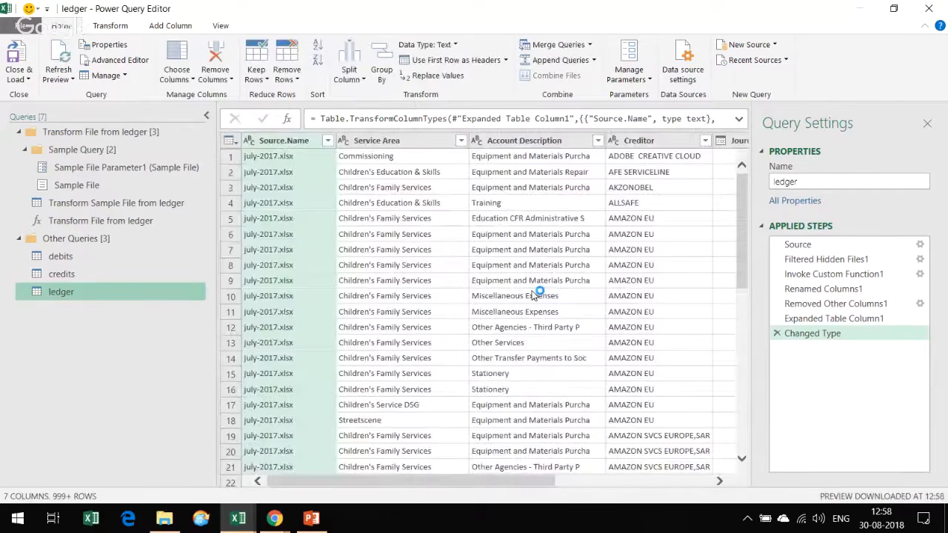
- Look through the combined ledger query's rows and columns, checking which source file each row comes from
scroll(518, 289, down, 10)
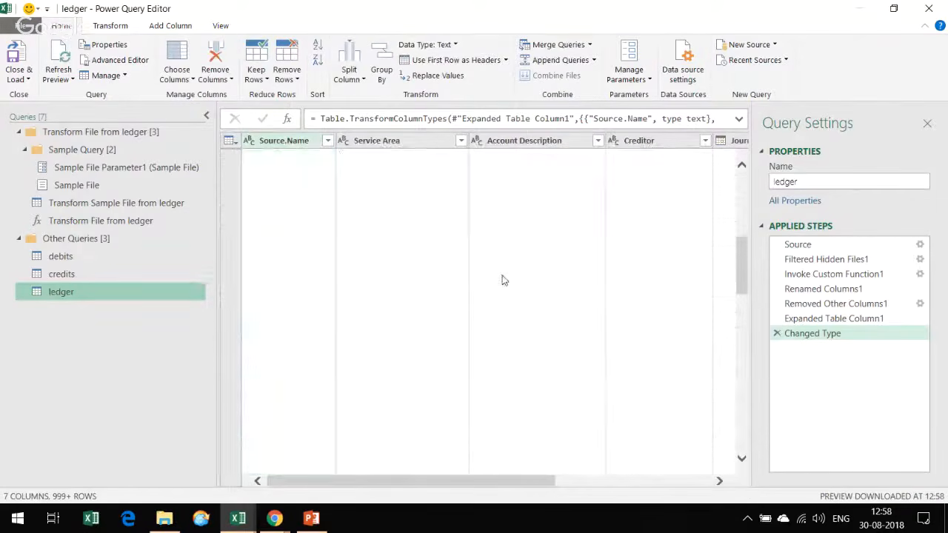
scroll(505, 278, up, 10)
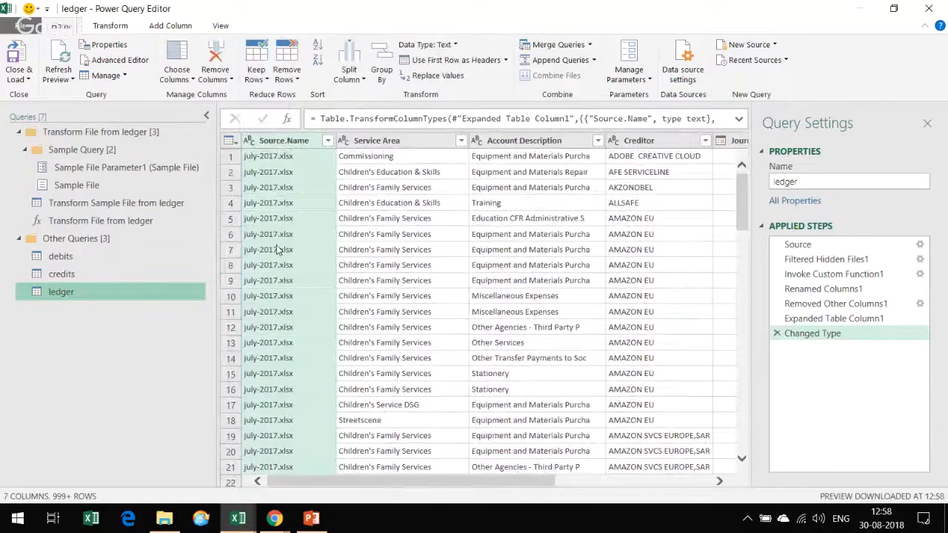
scroll(278, 250, down, 20)
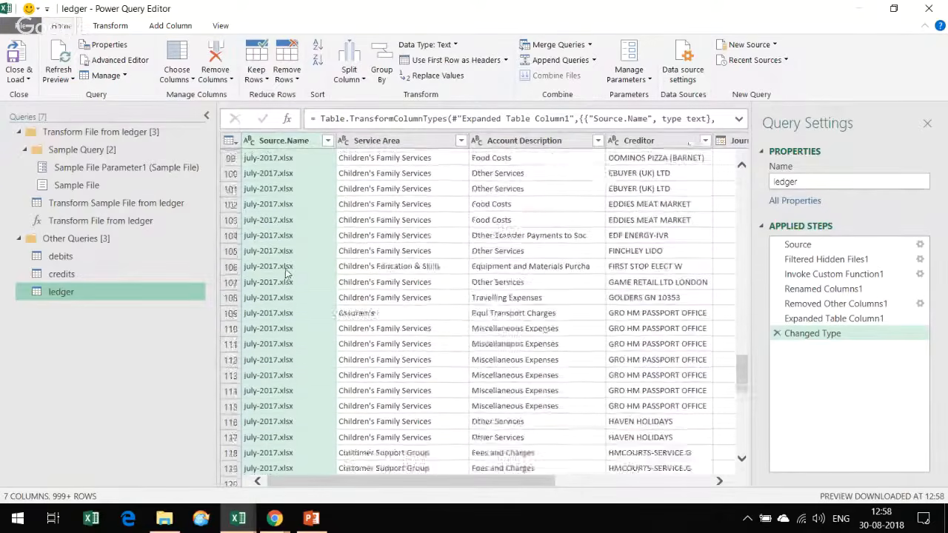
scroll(288, 274, down, 10)
scroll(285, 274, down, 20)
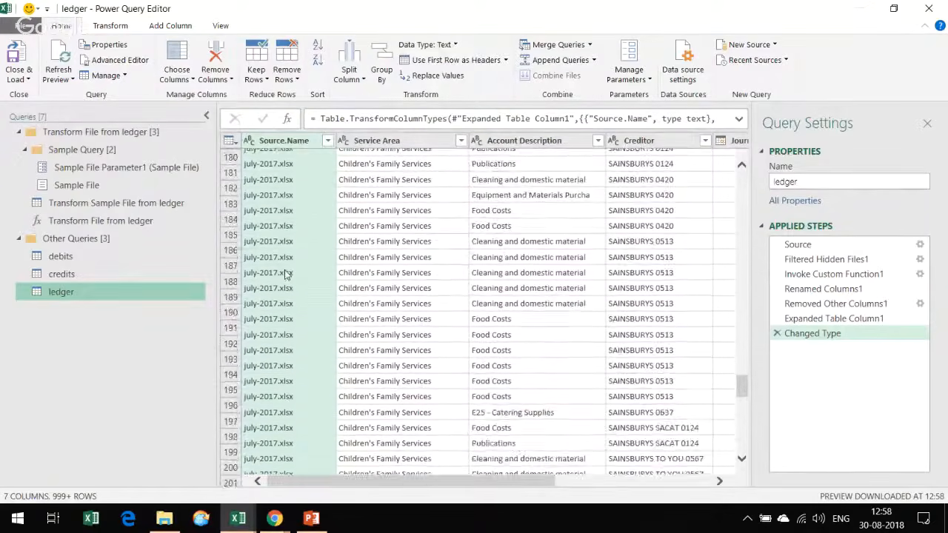
scroll(284, 282, down, 20)
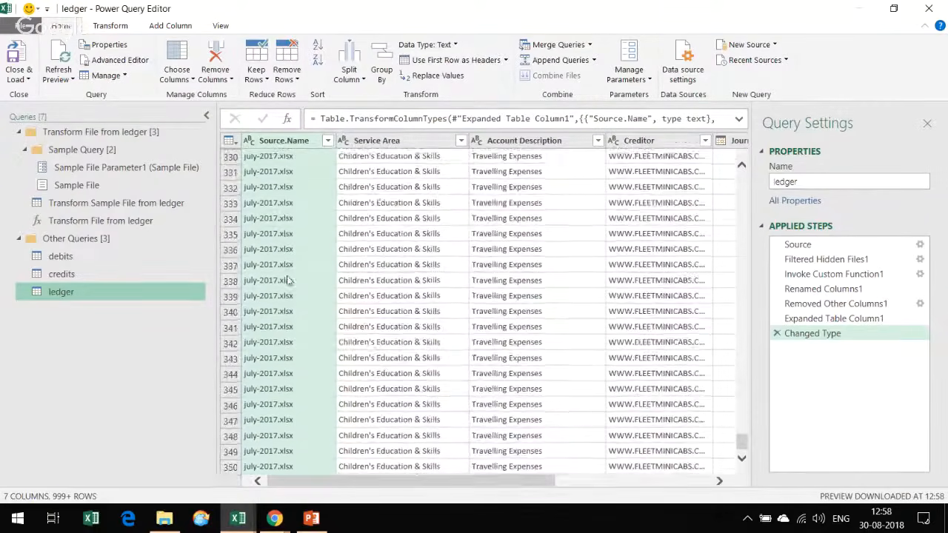
click(281, 222)
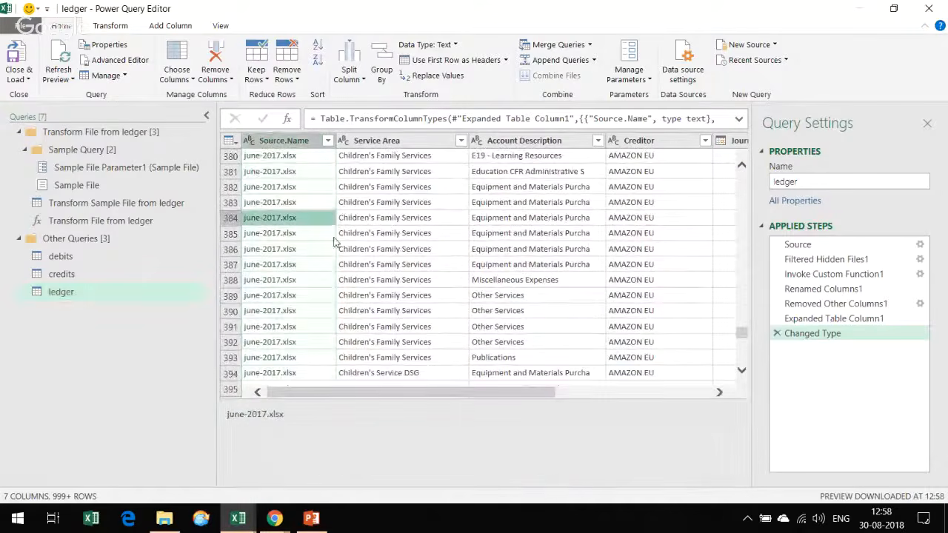
click(490, 297)
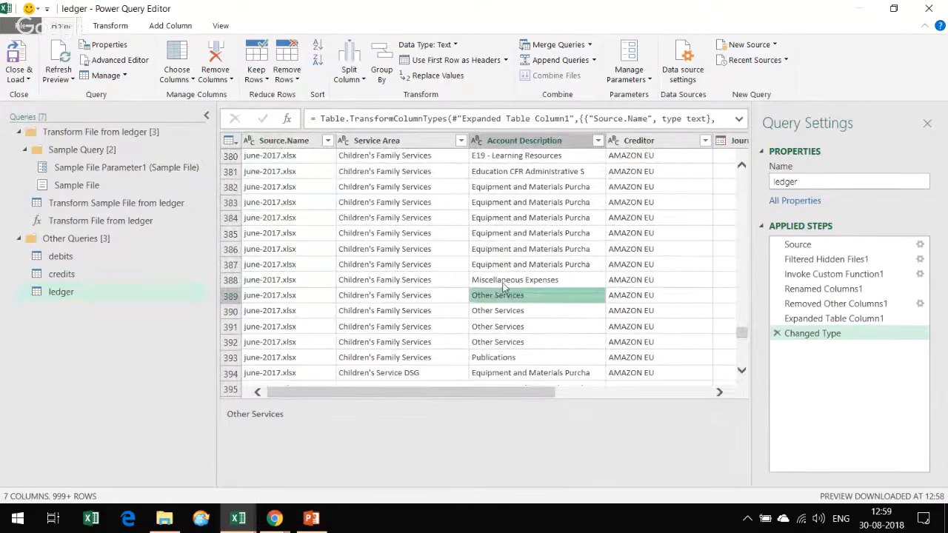
scroll(493, 285, up, 20)
scroll(494, 274, up, 20)
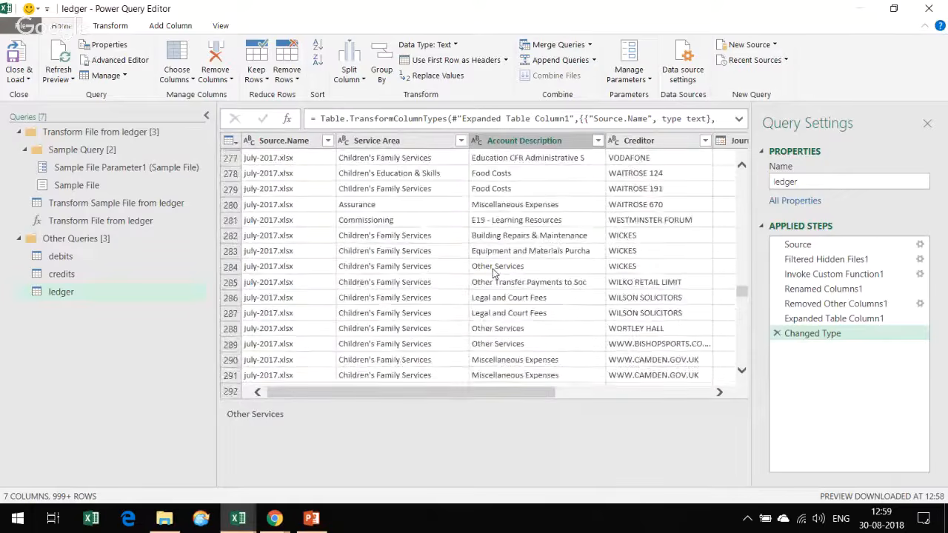
scroll(494, 274, up, 8)
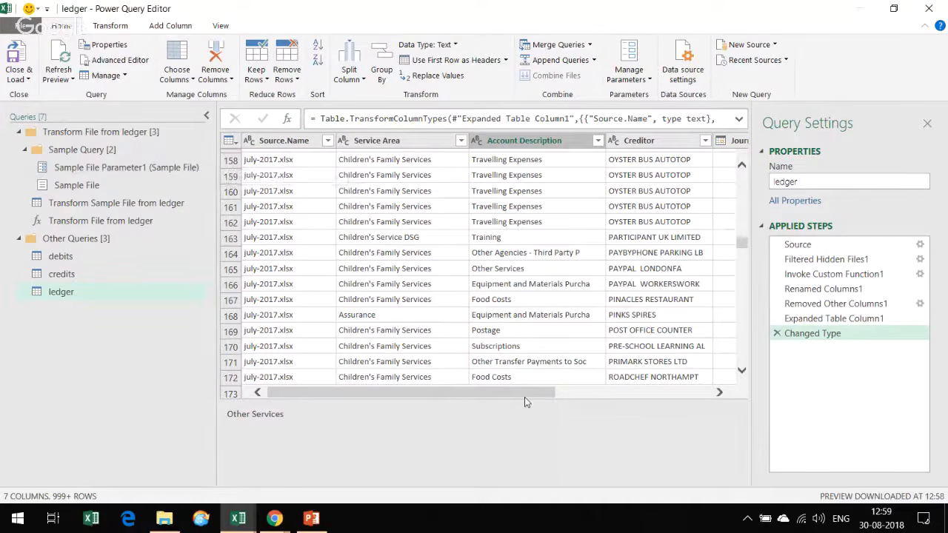
drag(525, 397, 381, 417)
- Filter Account Description in the Transform Sample File from ledger query to Telephones Calls, Training, Travelling Expenses and Vehicle Running Costs
click(152, 204)
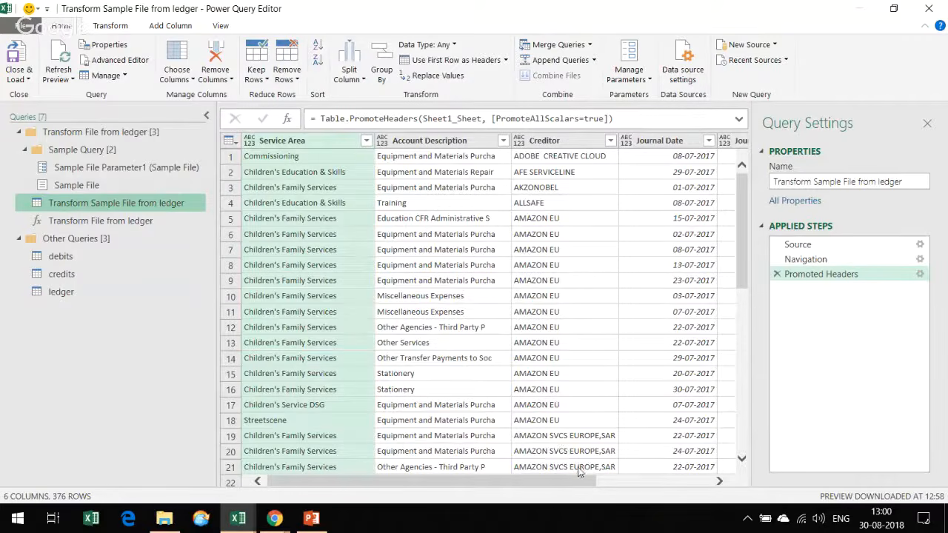
mouse_move(568, 485)
mouse_down()
mouse_move(602, 485)
mouse_move(557, 487)
mouse_up()
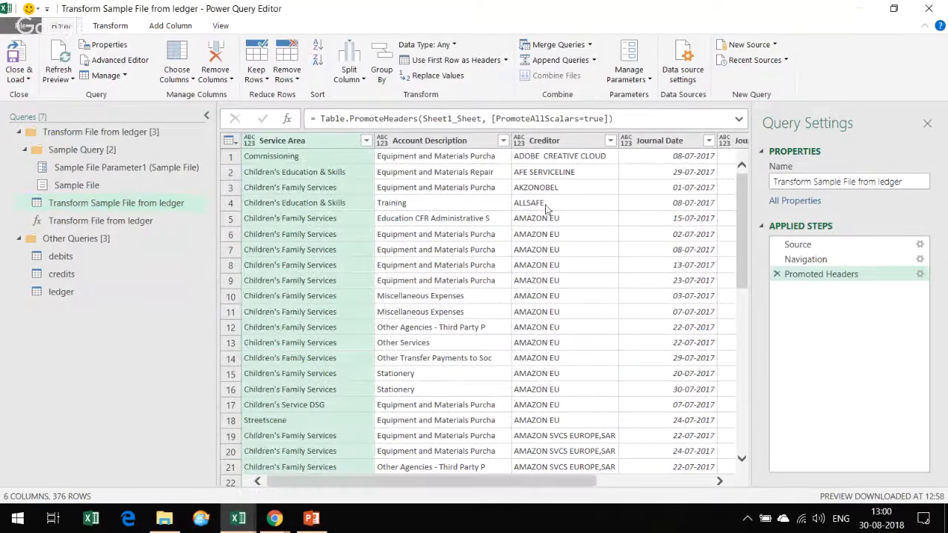
click(503, 143)
click(323, 299)
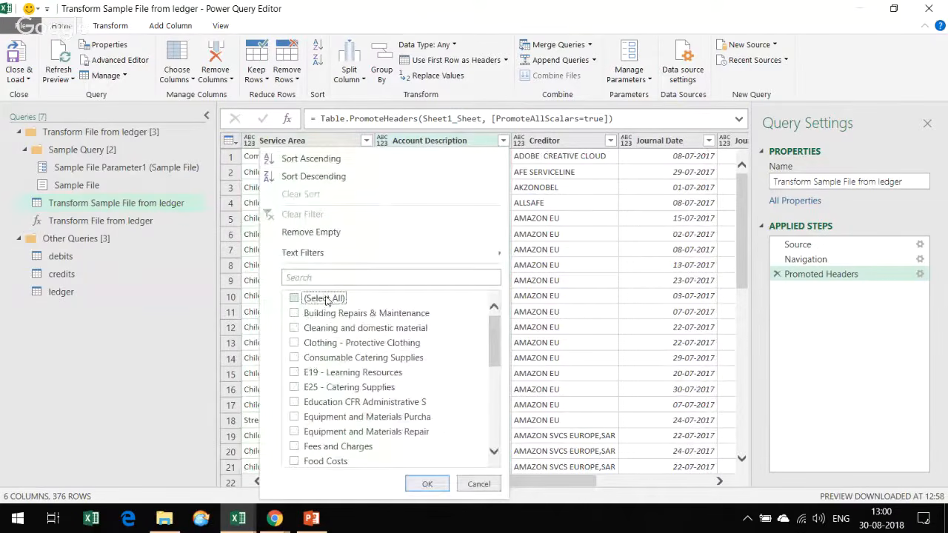
scroll(345, 350, down, 6)
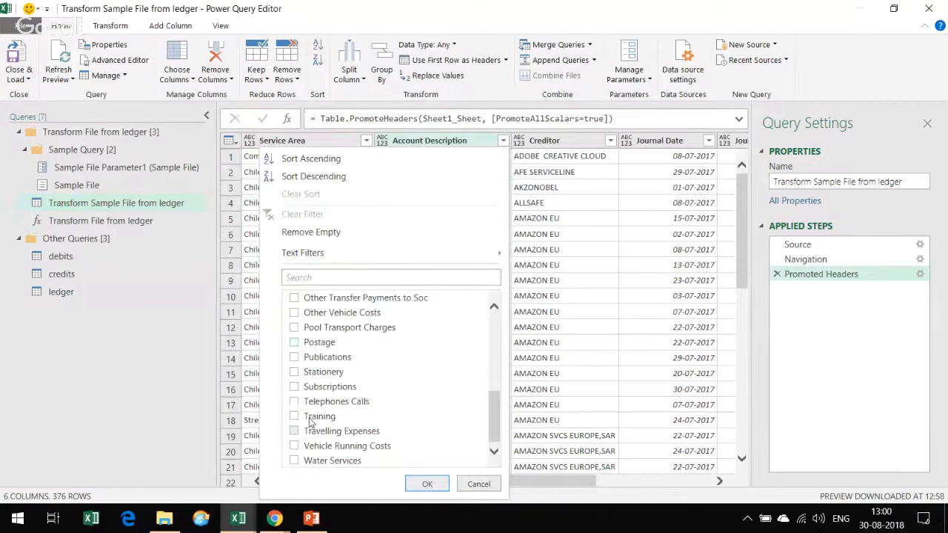
click(294, 431)
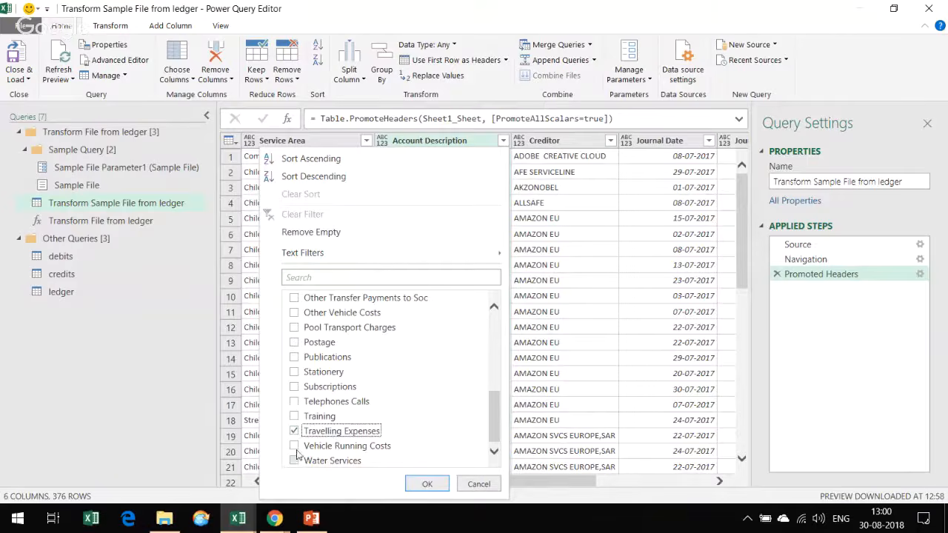
click(295, 446)
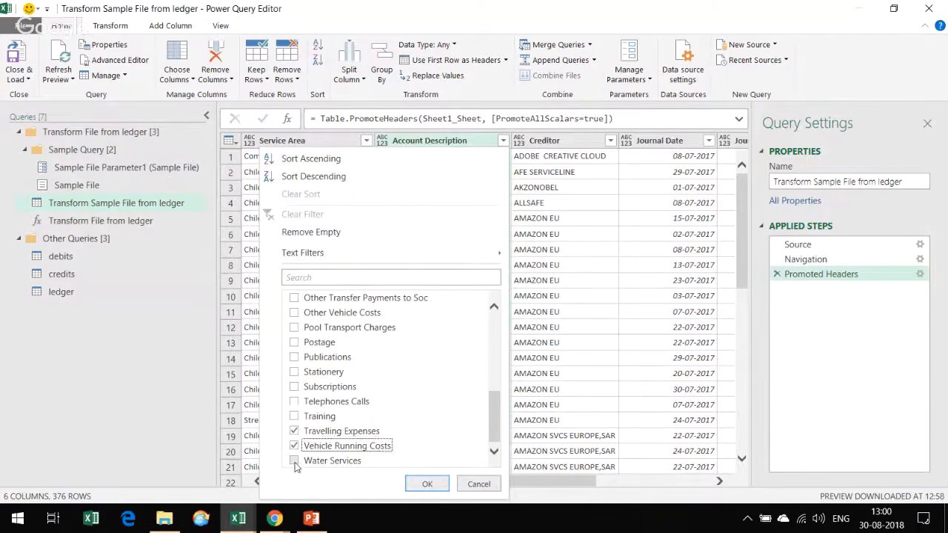
click(294, 402)
click(294, 417)
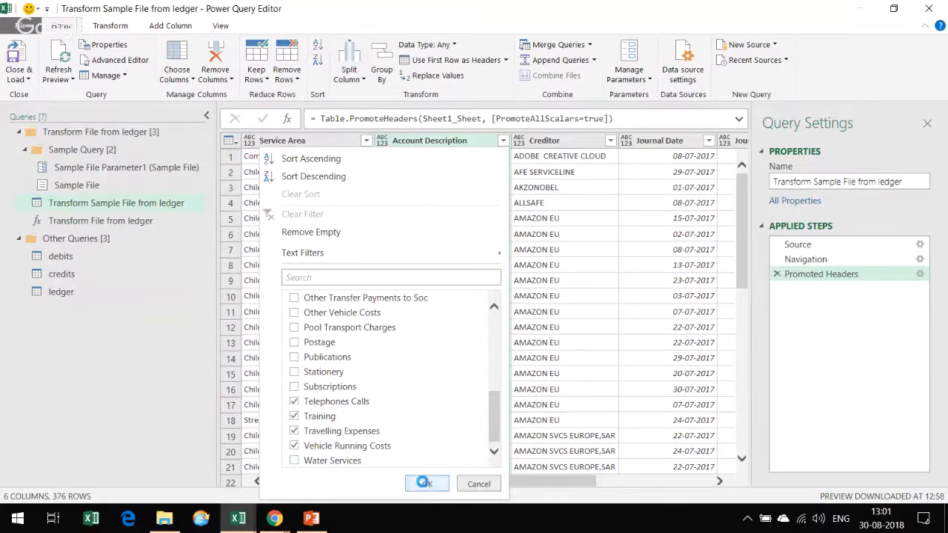
click(425, 484)
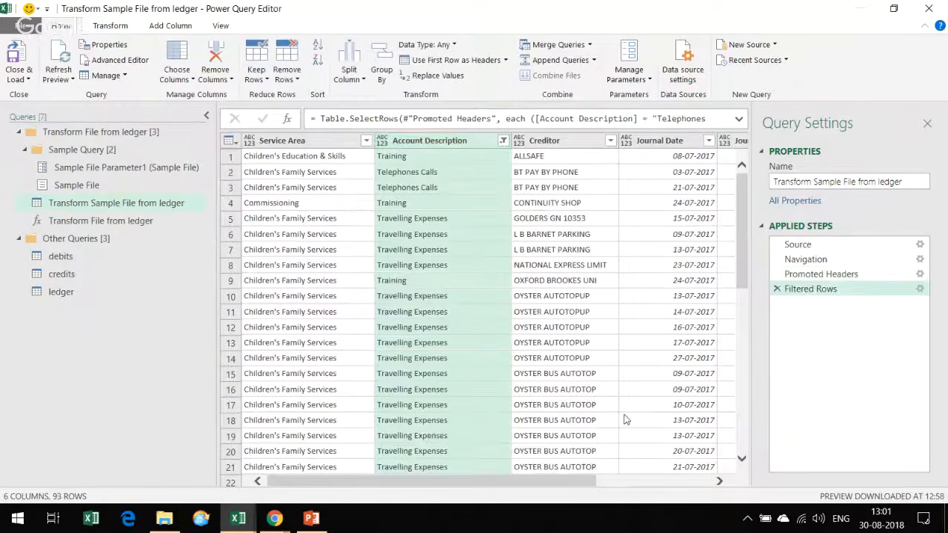
click(650, 482)
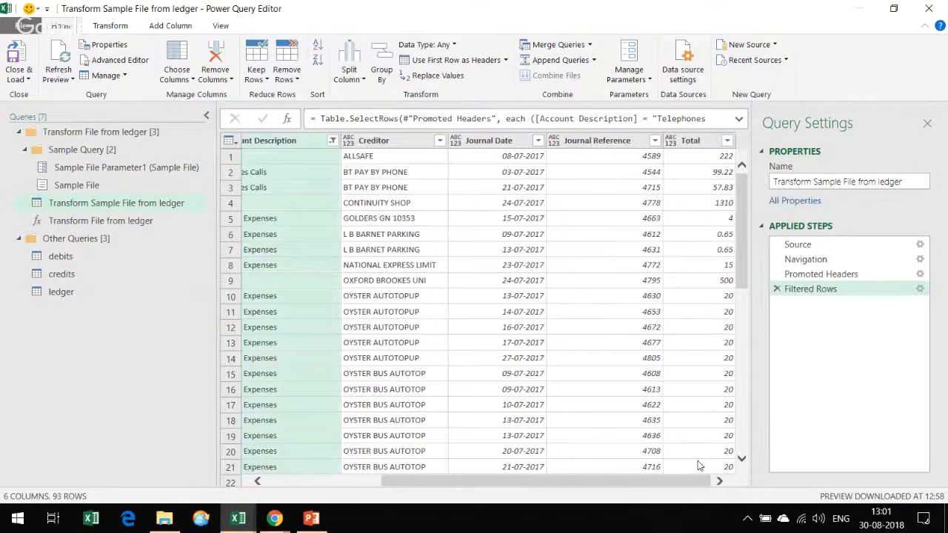
click(655, 141)
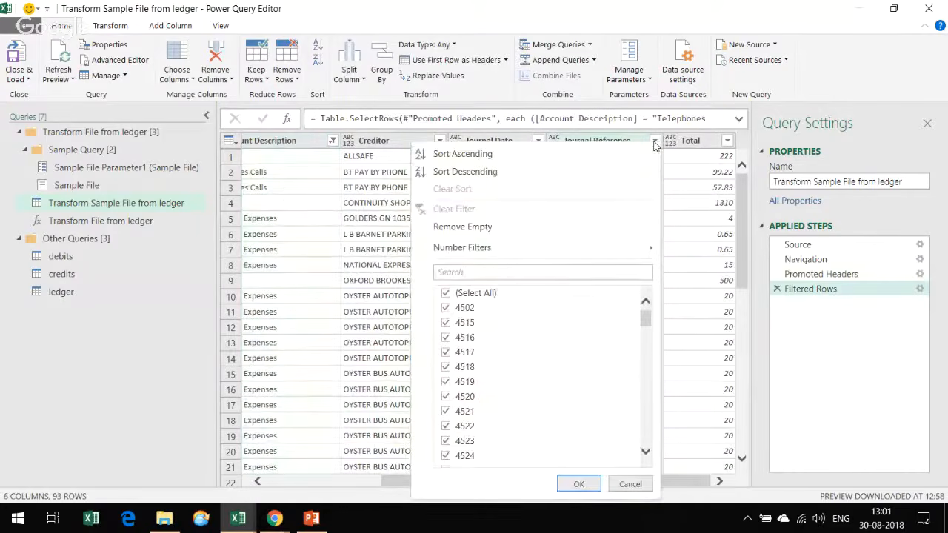
click(730, 139)
click(730, 140)
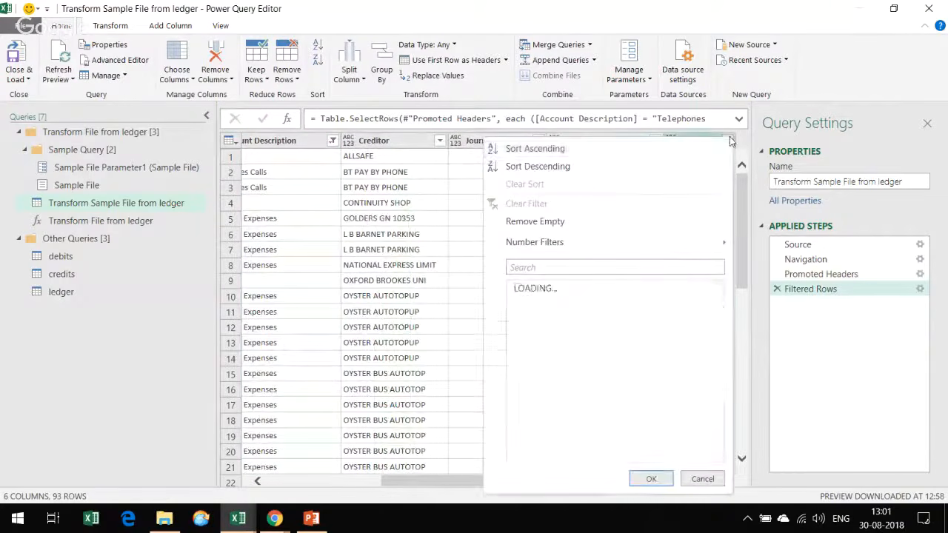
click(167, 385)
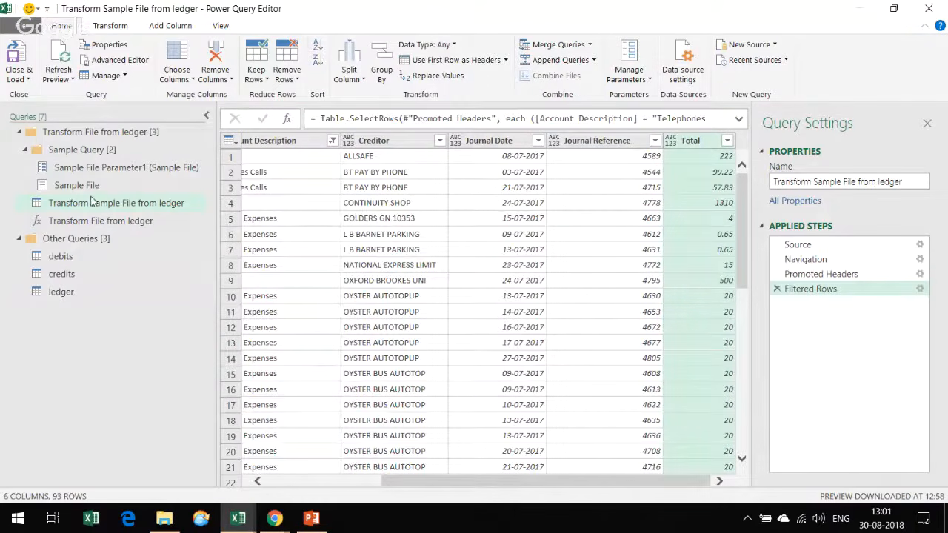
- Review the combined rows of the ledger query down to the end and load the queries into the workbook
click(60, 292)
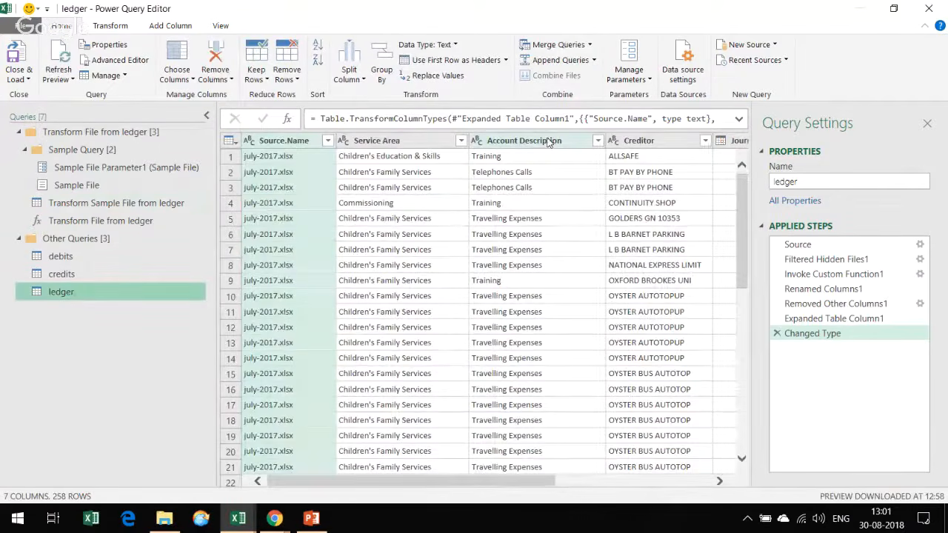
scroll(563, 221, down, 20)
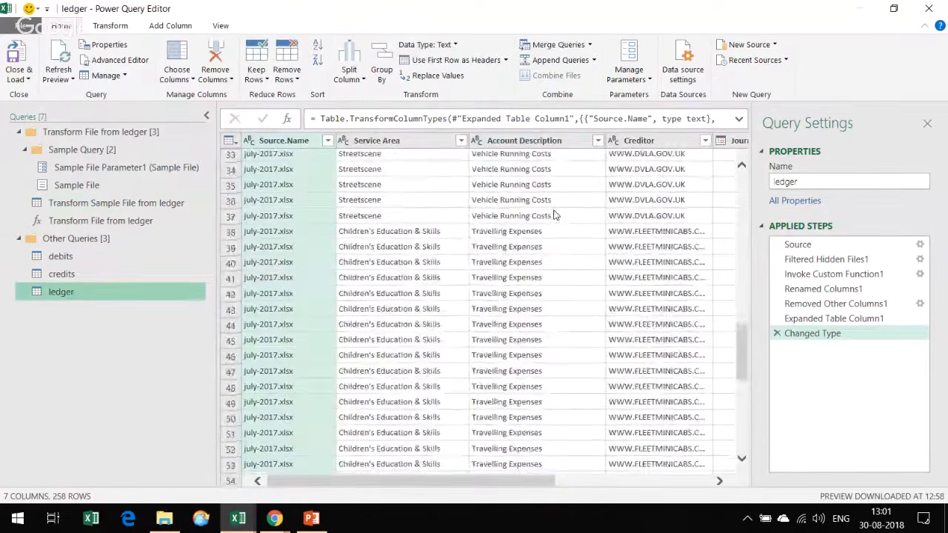
scroll(555, 213, down, 20)
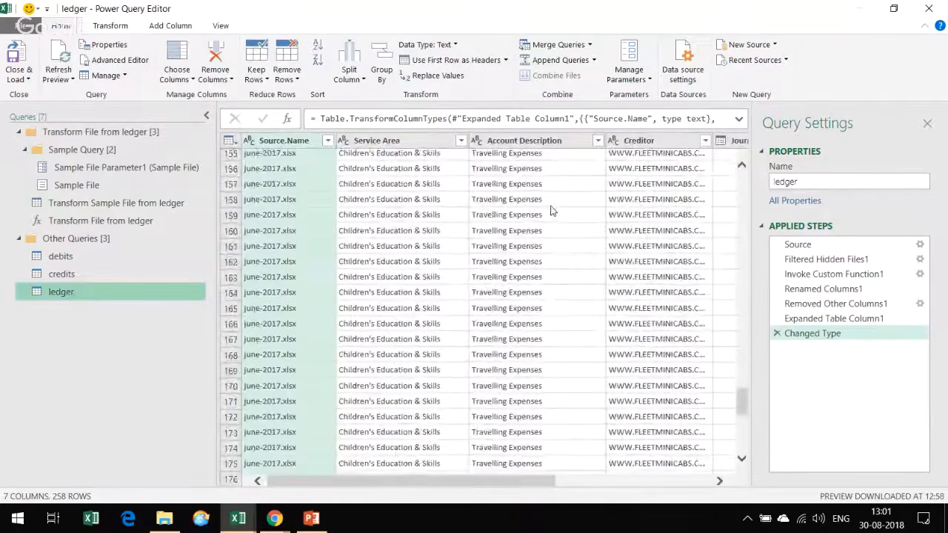
scroll(551, 211, down, 20)
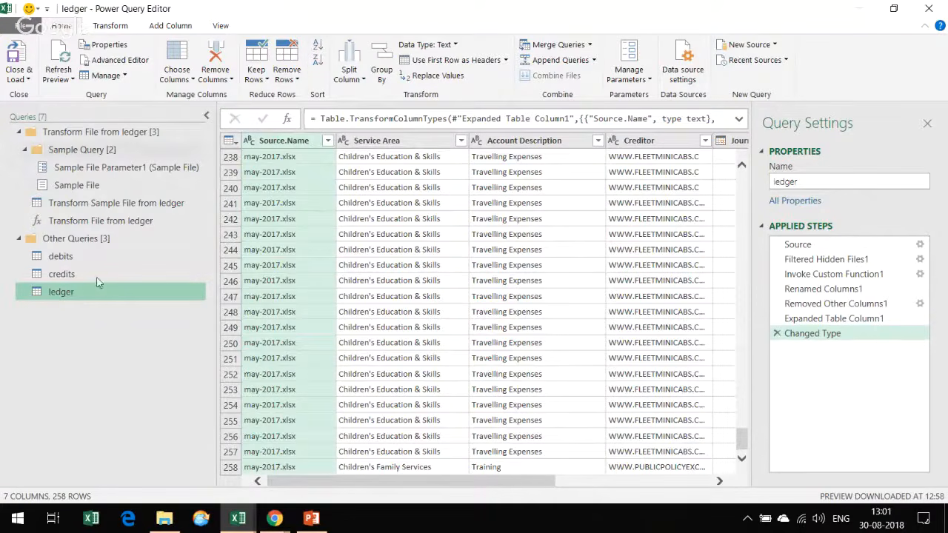
click(21, 58)
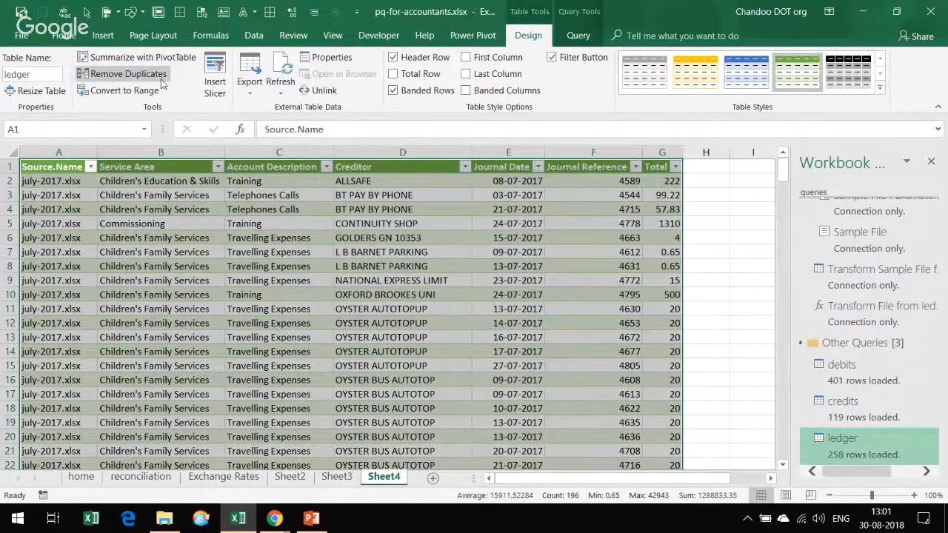
- Create a PivotTable from the ledger table on a new worksheet, with Account Description as the row field
click(141, 58)
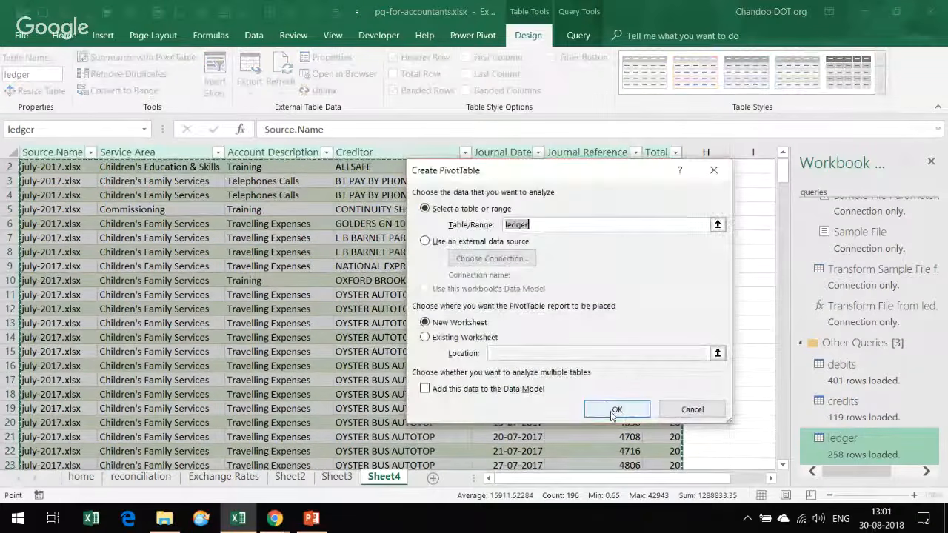
click(613, 412)
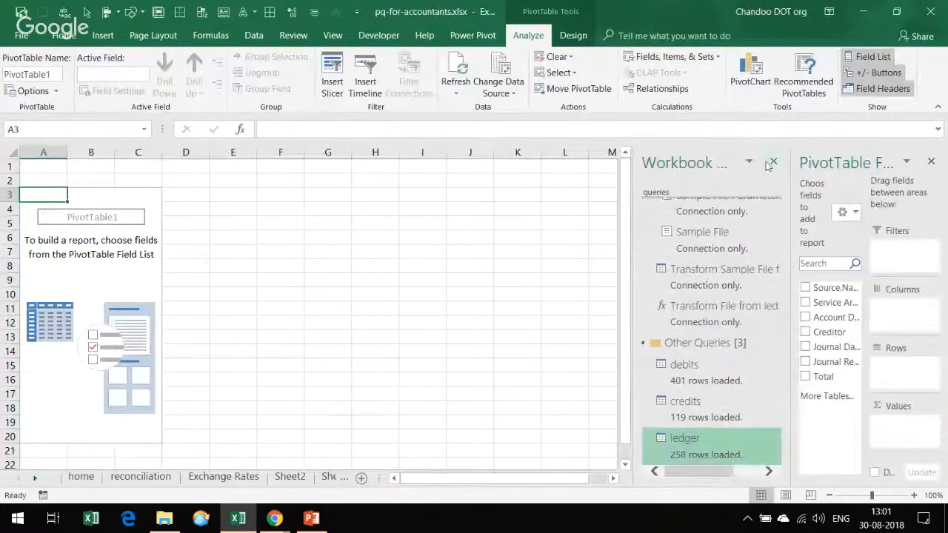
click(772, 162)
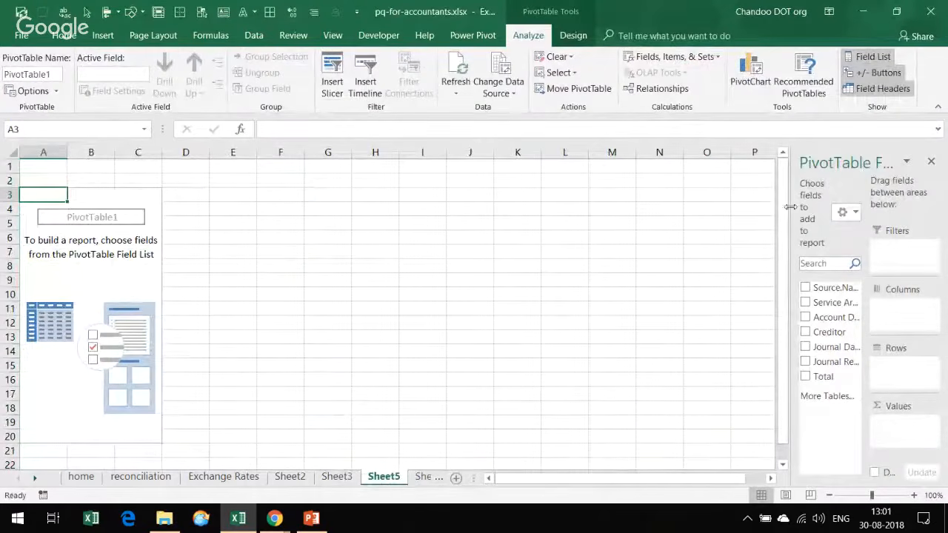
drag(791, 207, 654, 202)
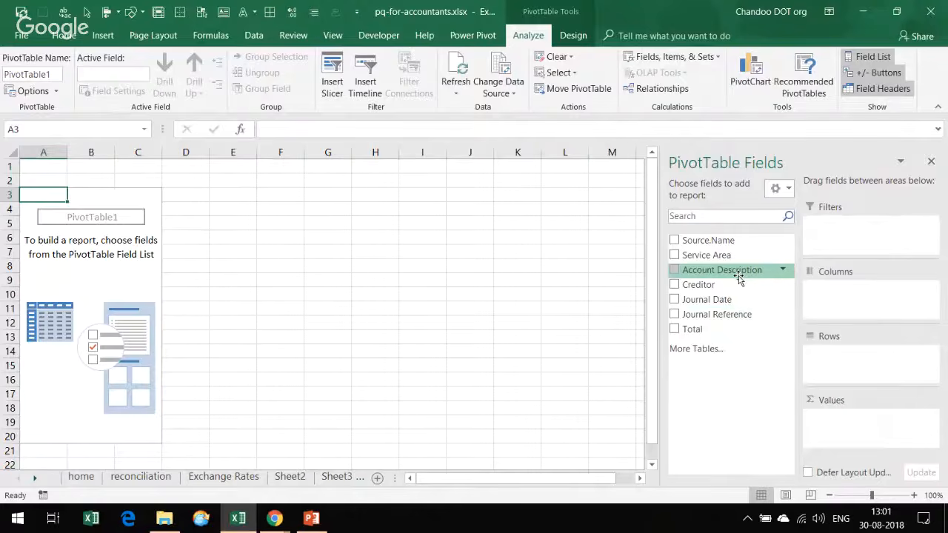
drag(738, 275, 863, 360)
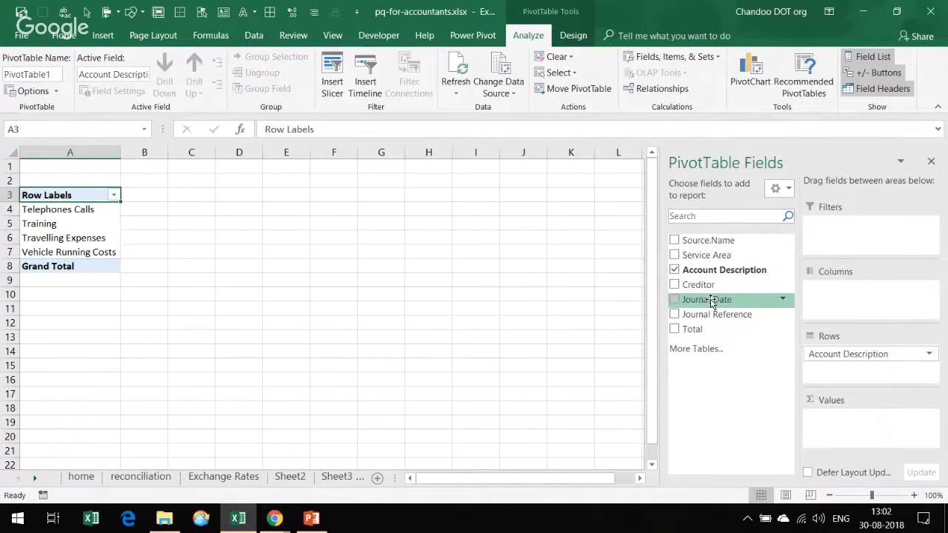
- Add Journal Date as the PivotTable's column field and Total as its summed value field
drag(711, 302, 869, 309)
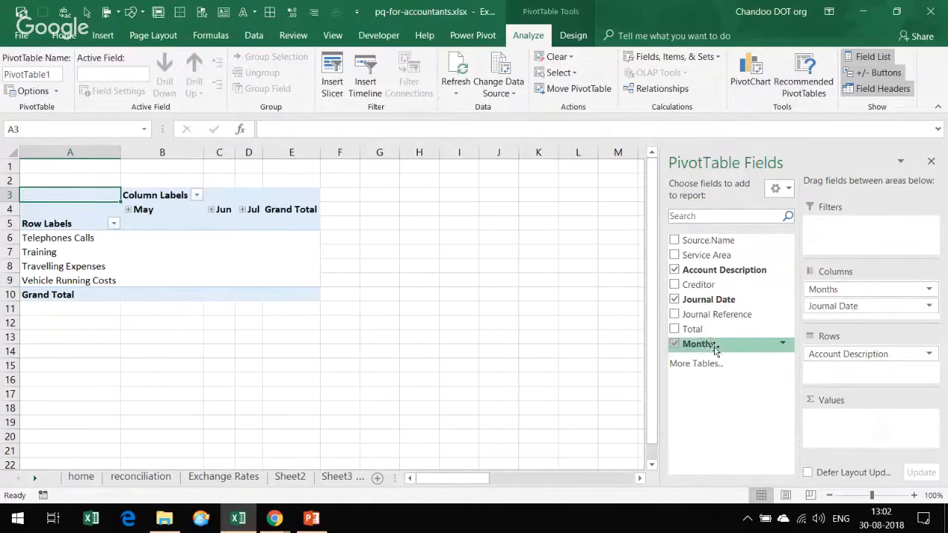
drag(709, 331, 870, 428)
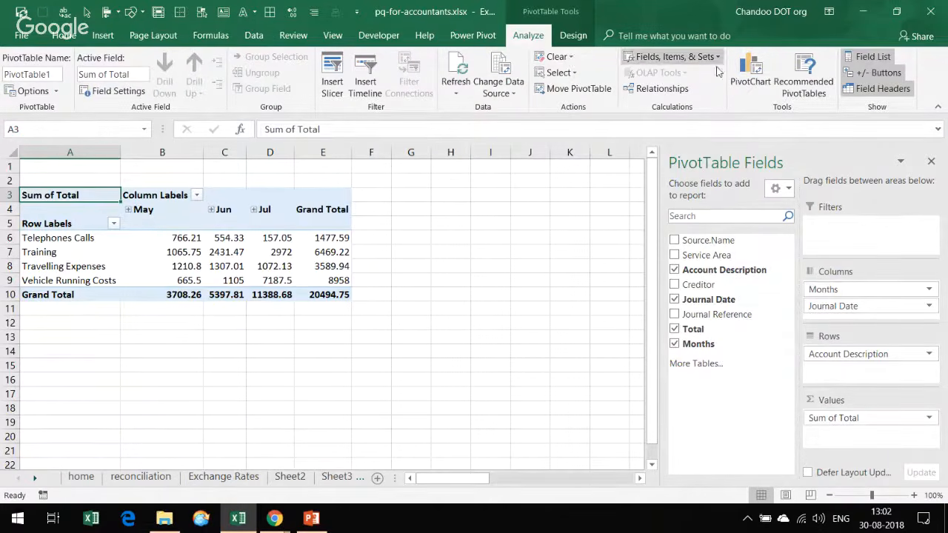
- Insert a Clustered Column PivotChart from the PivotTable and place it beside the table, starting around column J
click(750, 72)
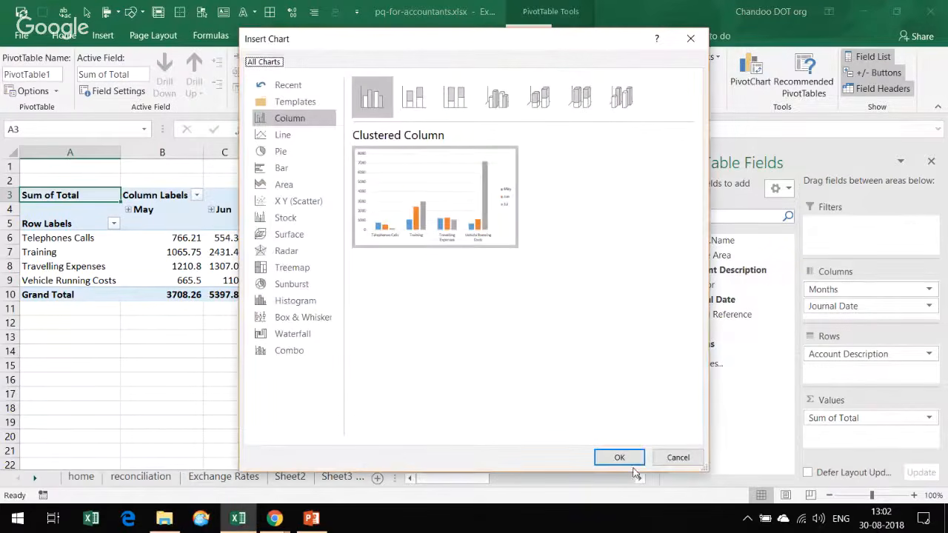
mouse_move(385, 187)
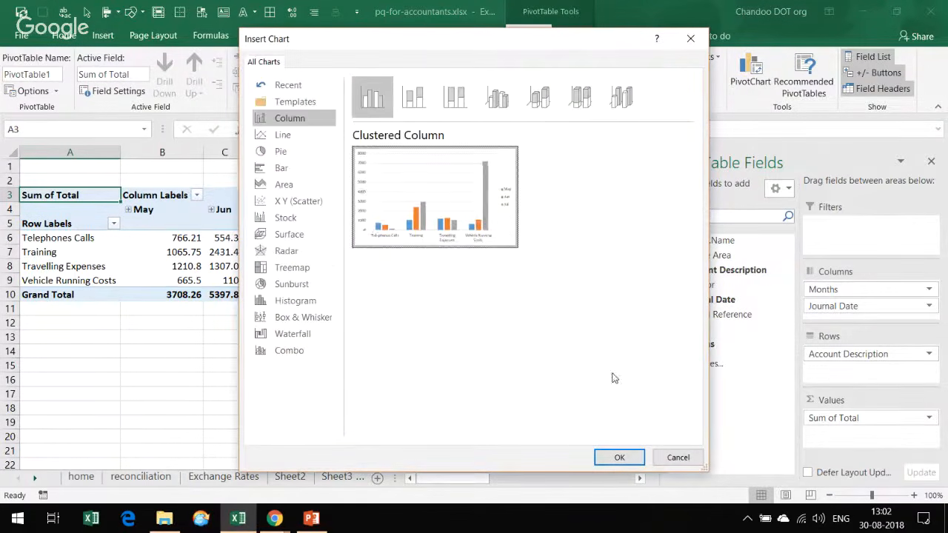
drag(451, 220, 584, 206)
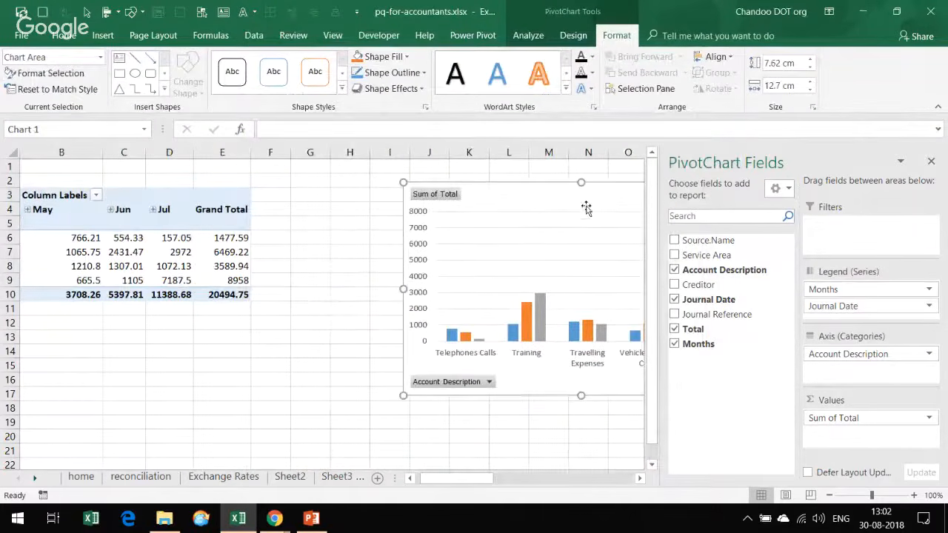
drag(468, 485, 487, 485)
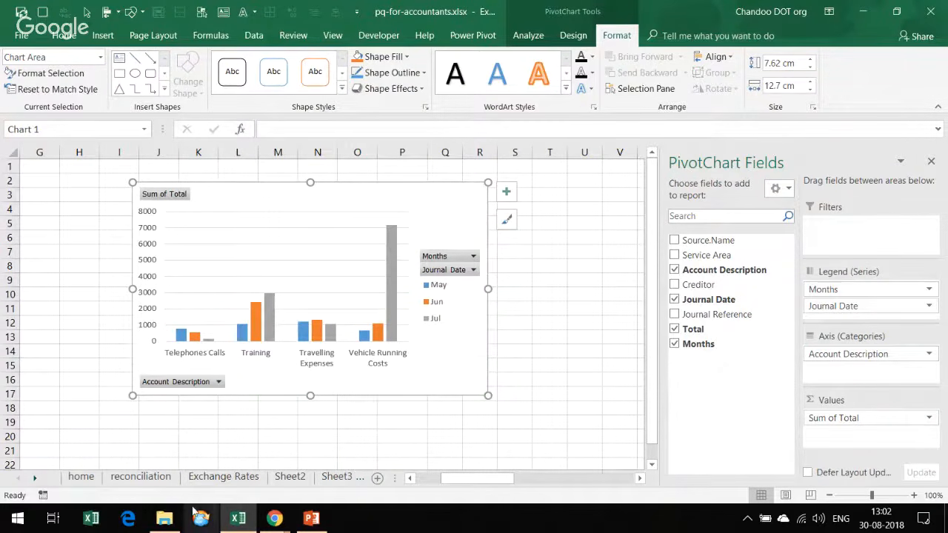
- Switch to File Explorer and copy august-2017.xlsx from the 02-pq-accountants folder into its ledger subfolder
click(165, 518)
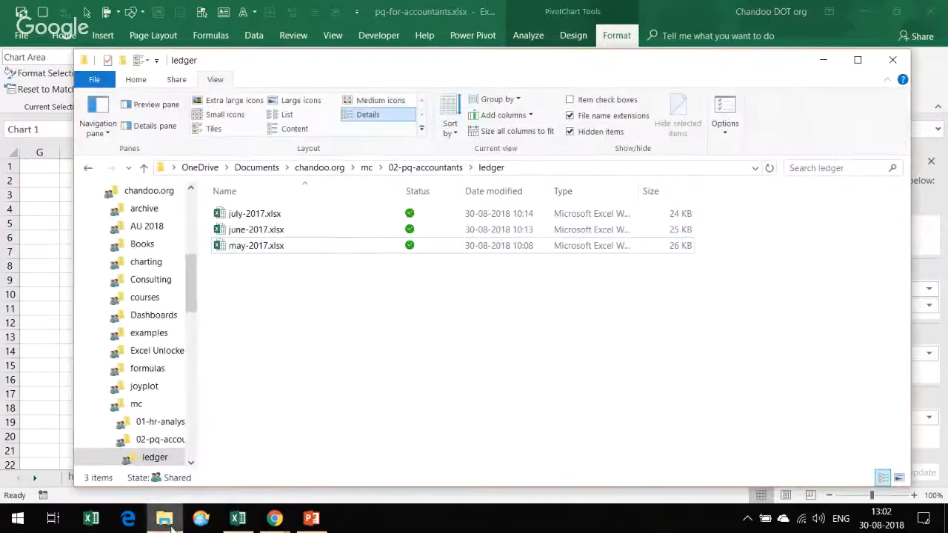
click(443, 167)
click(290, 236)
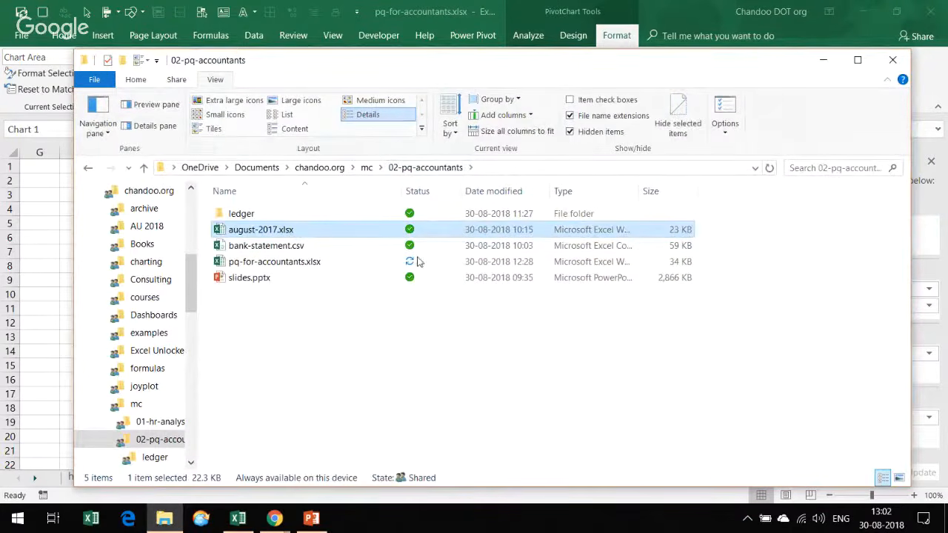
click(250, 214)
double_click(245, 214)
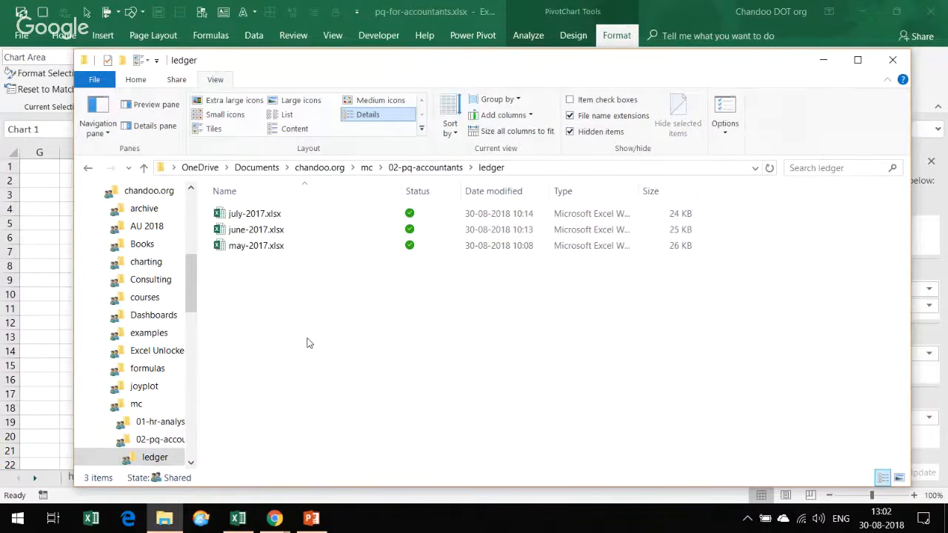
key(ctrl+v)
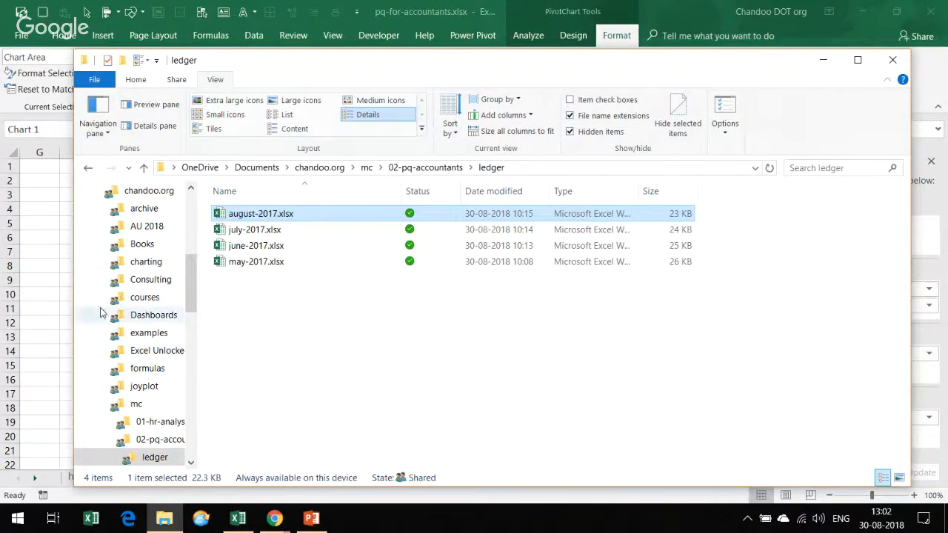
- Return to the pq-for-accountants.xlsx workbook in Excel and refresh all its queries and connections
click(37, 310)
click(63, 237)
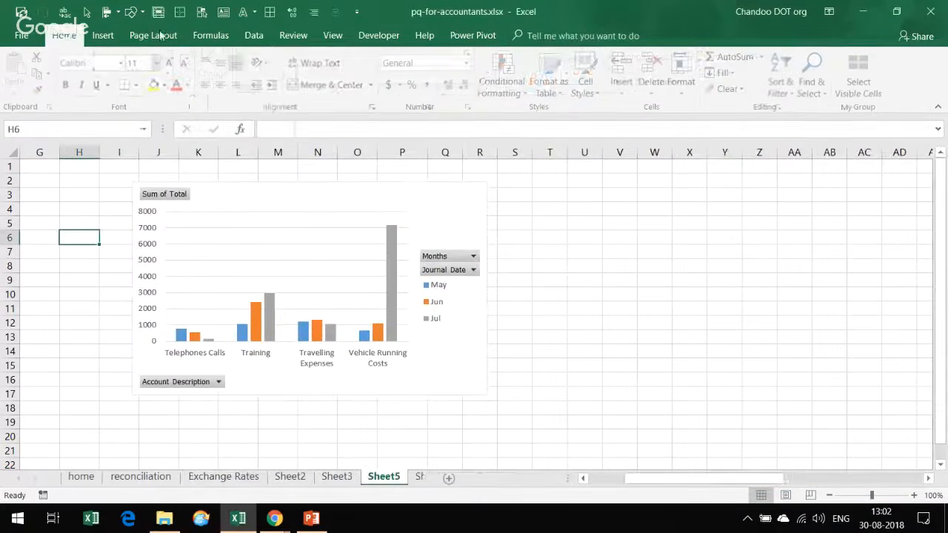
click(253, 36)
click(186, 68)
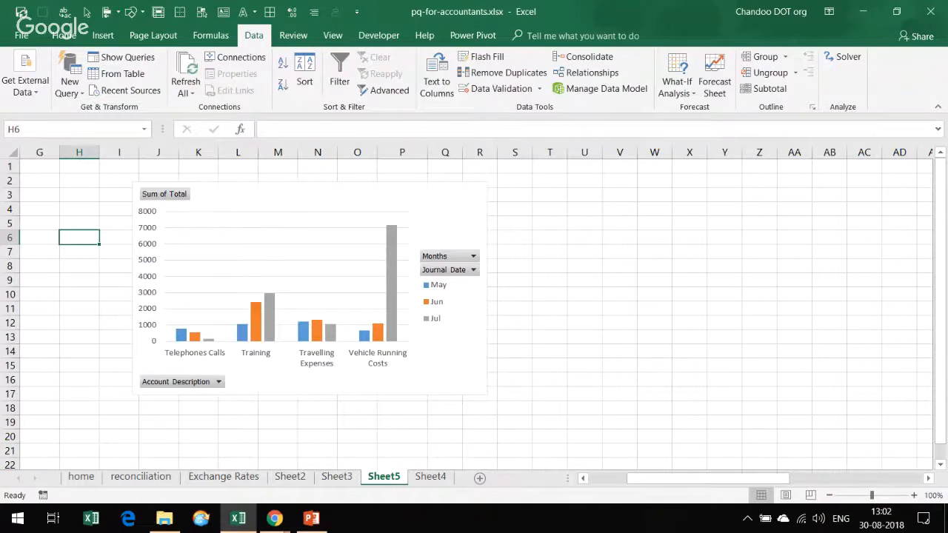
- Check the PivotTable on Sheet5, and examine the refreshed ledger table on Sheet4 for rows from august-2017.xlsx
drag(647, 480, 593, 493)
click(281, 250)
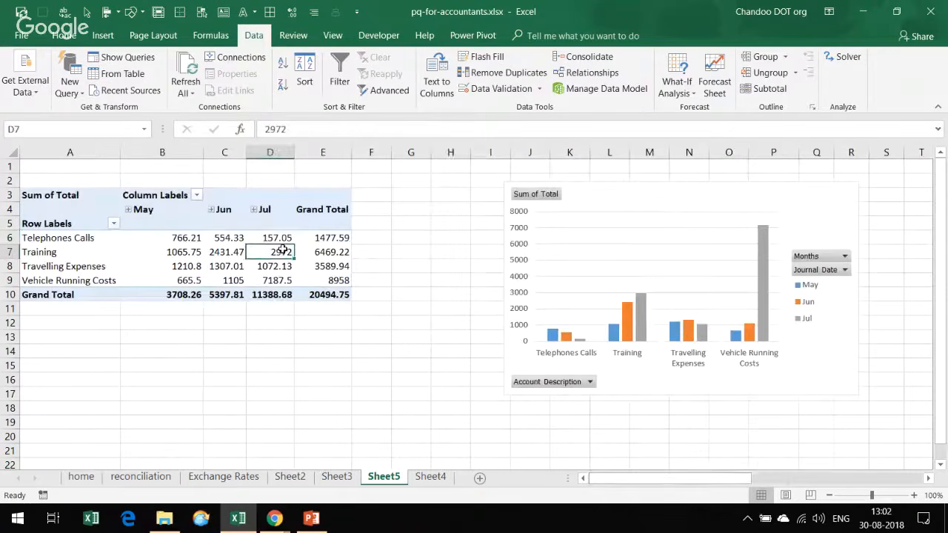
click(232, 480)
click(431, 478)
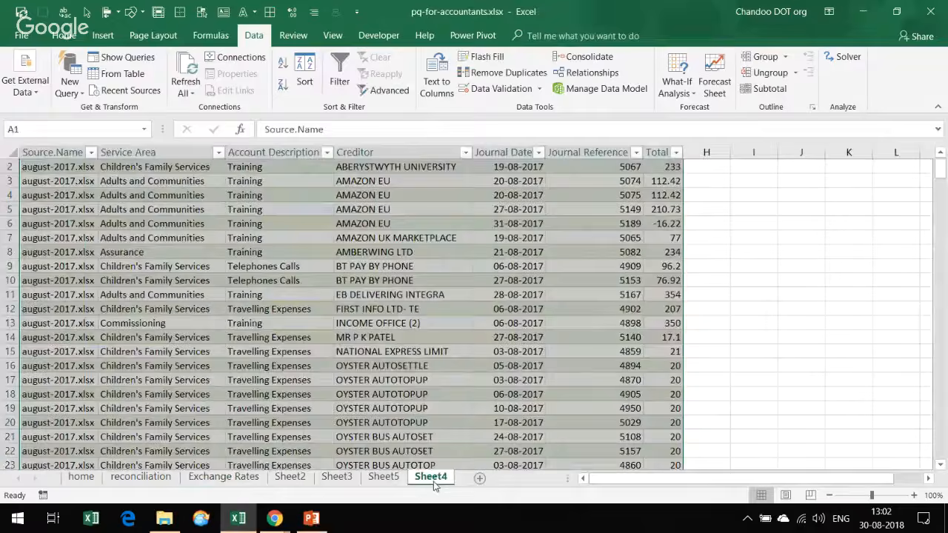
scroll(481, 310, down, 20)
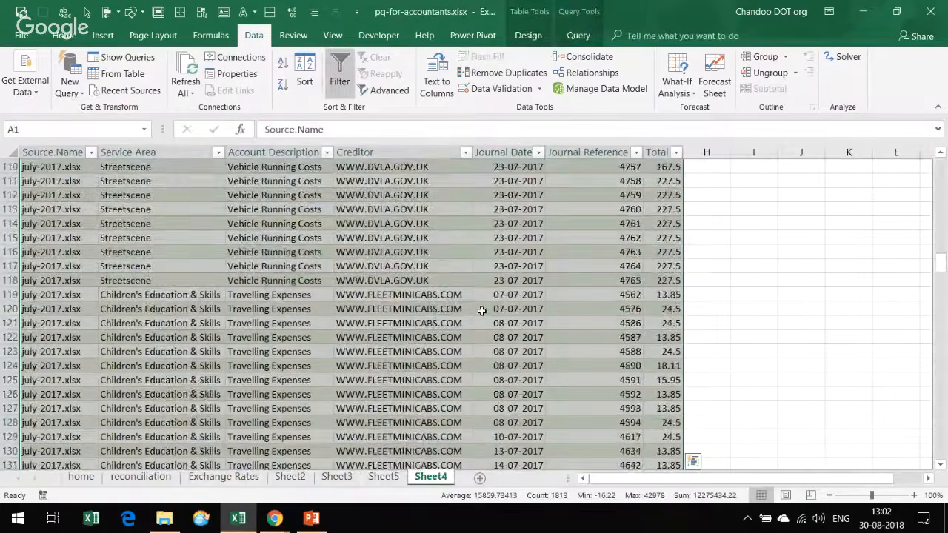
scroll(481, 310, down, 20)
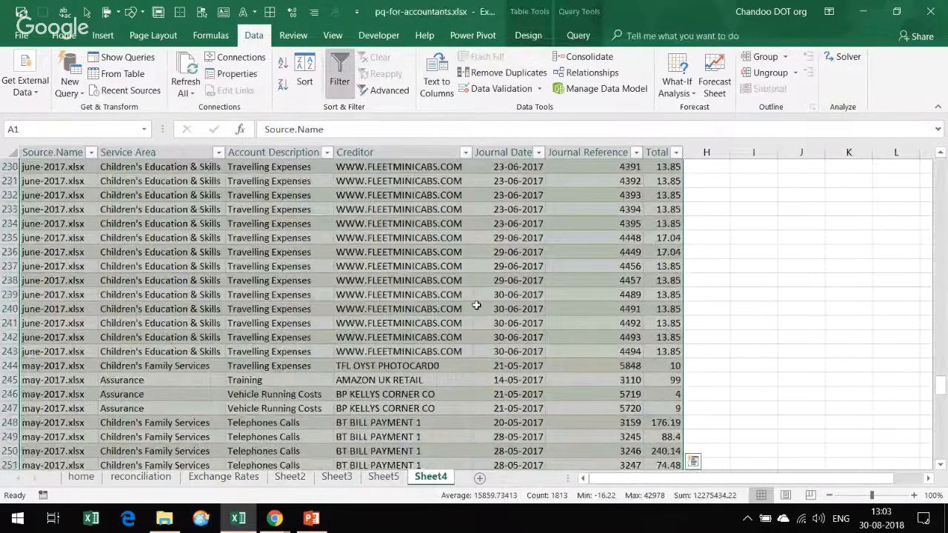
scroll(477, 304, up, 20)
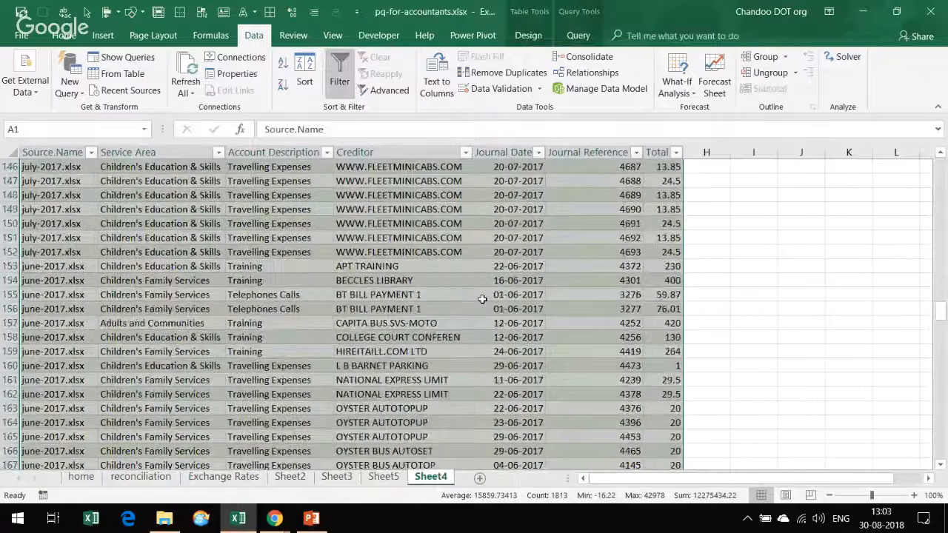
scroll(481, 299, up, 20)
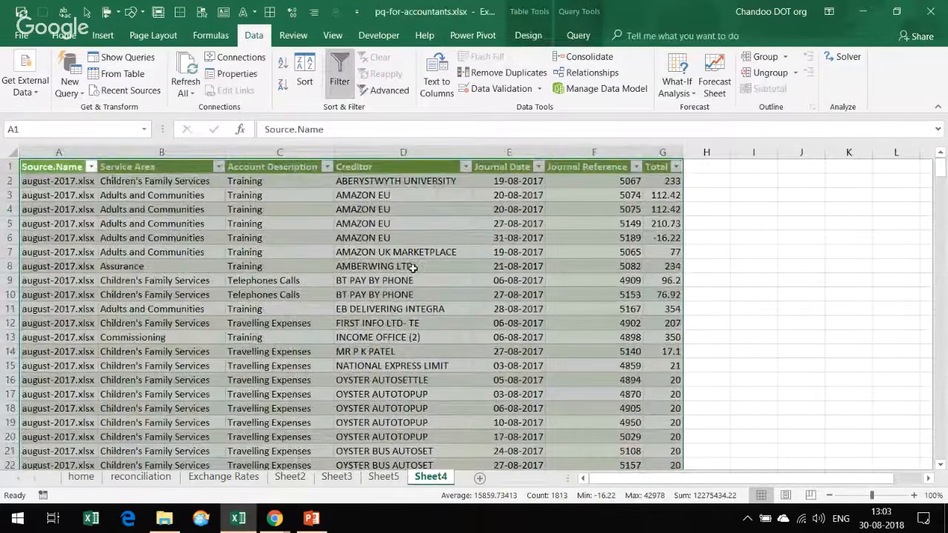
click(71, 185)
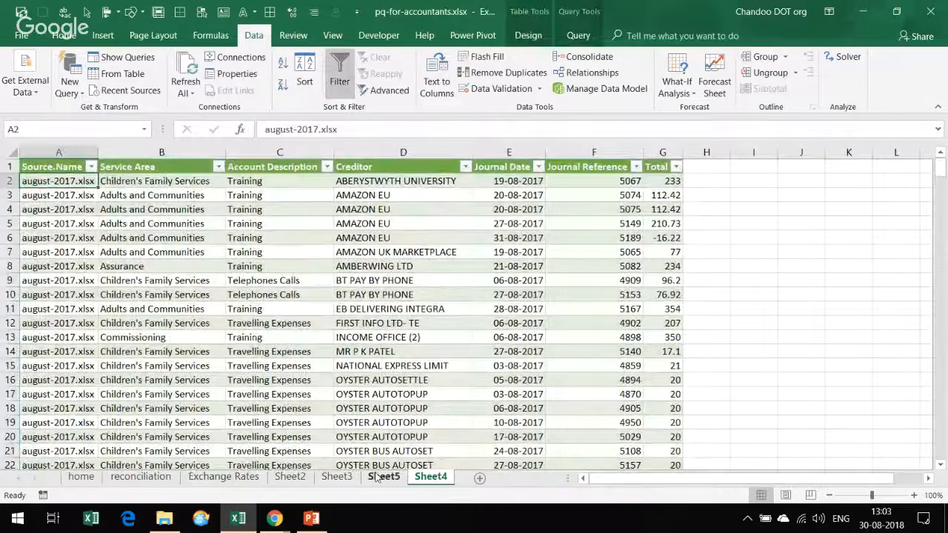
- Go back to the PivotTable on Sheet5, refresh all data again and bring its PivotChart into view
click(198, 482)
click(157, 482)
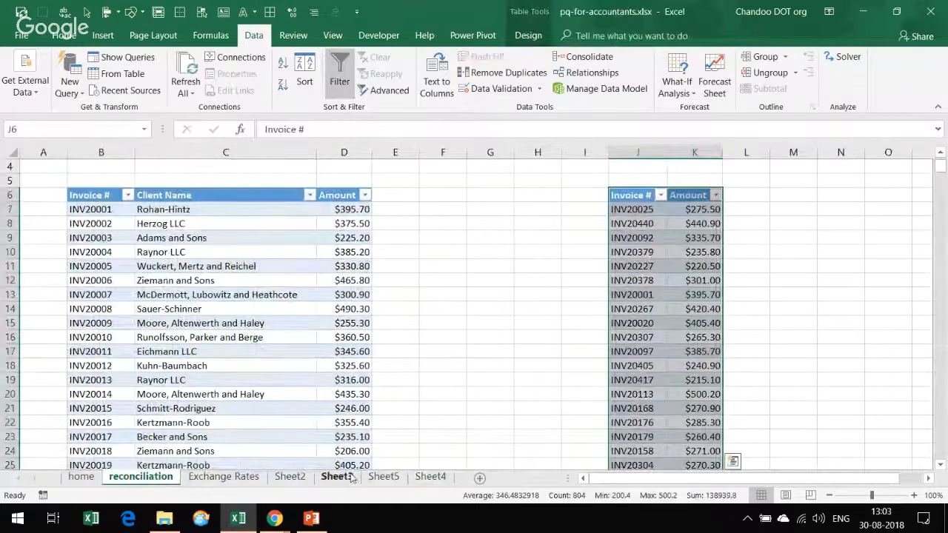
click(418, 481)
click(384, 477)
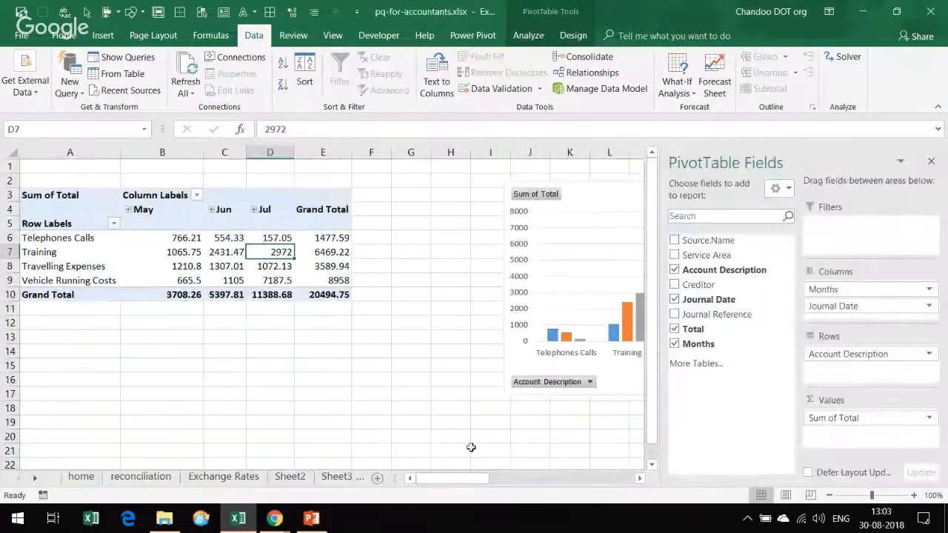
click(265, 270)
click(185, 77)
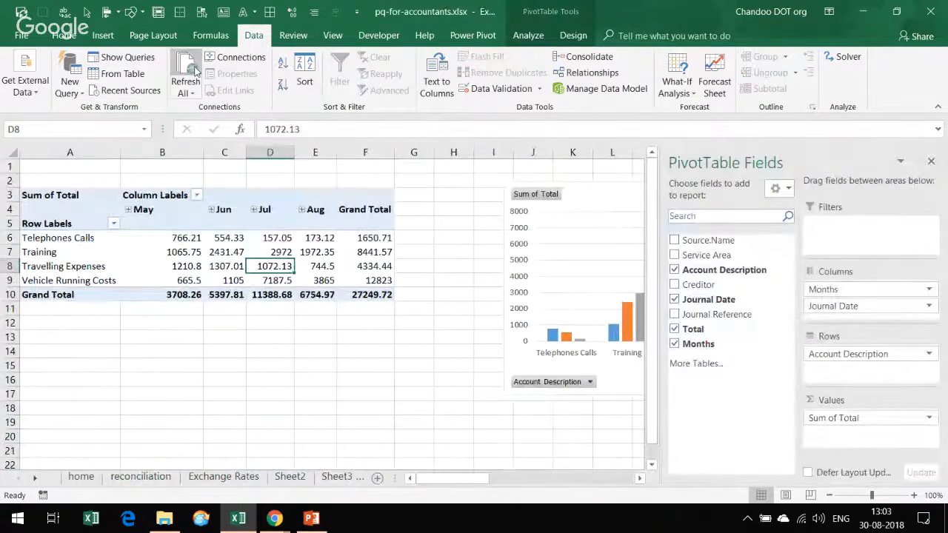
drag(469, 478, 500, 486)
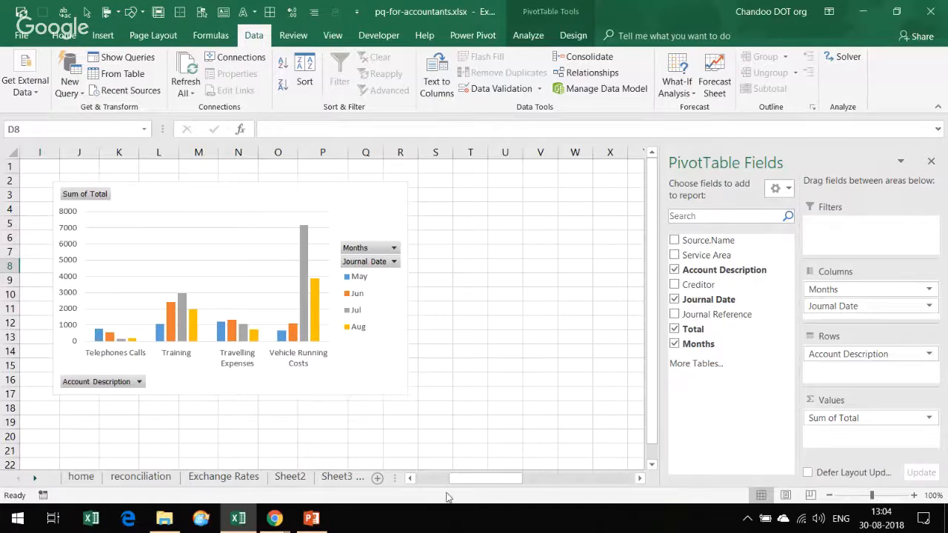
- Switch to the YouTube live chat in Chrome, read the viewers' questions and return to the workbook in Excel
click(275, 529)
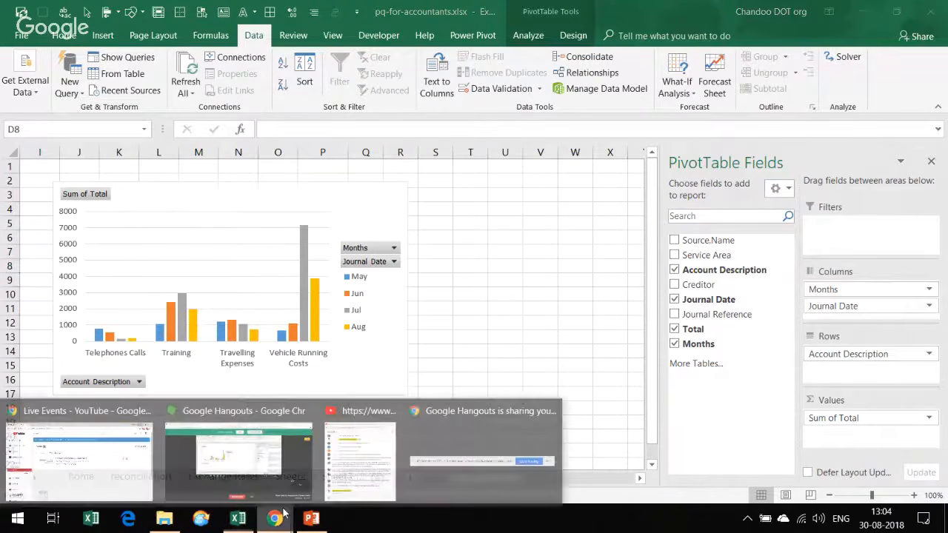
click(362, 471)
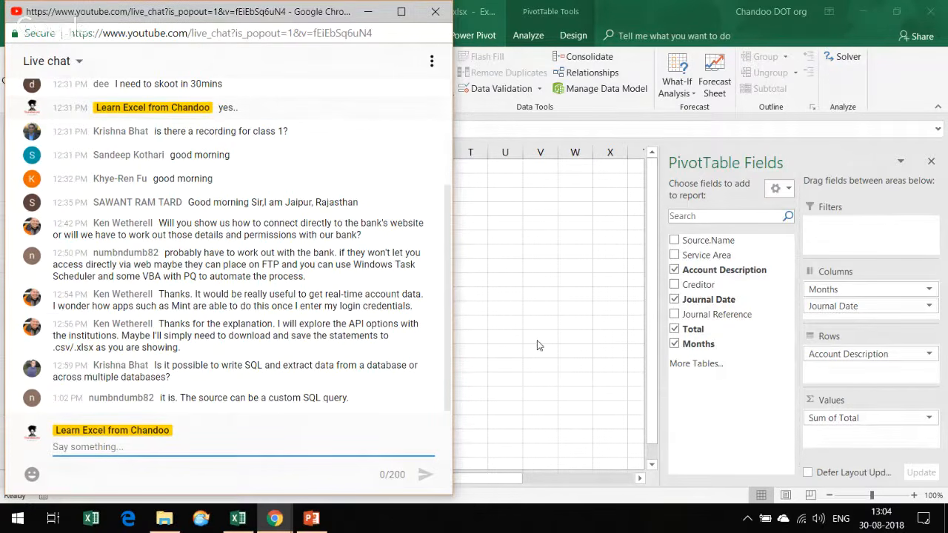
key(alt+Tab)
- Look through the file and database sources offered for a new query, without choosing one
click(70, 88)
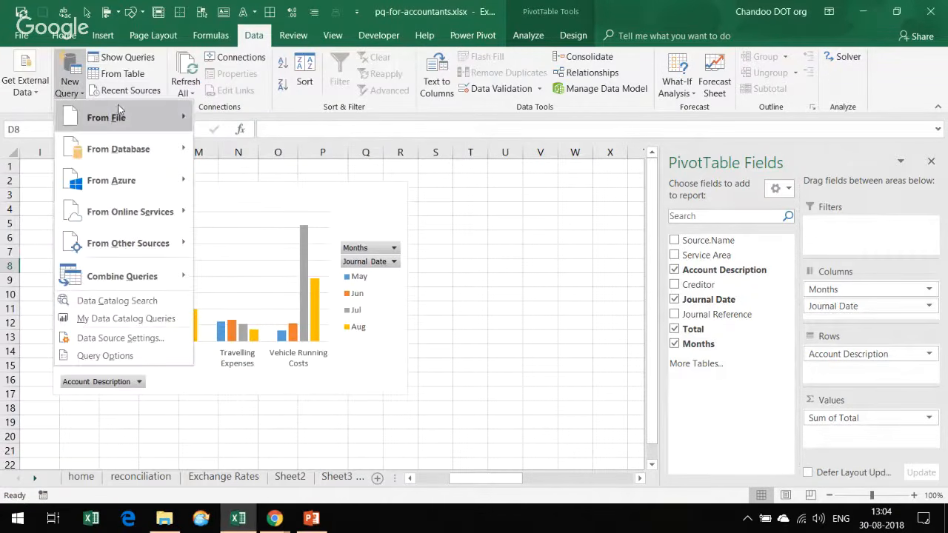
mouse_move(119, 111)
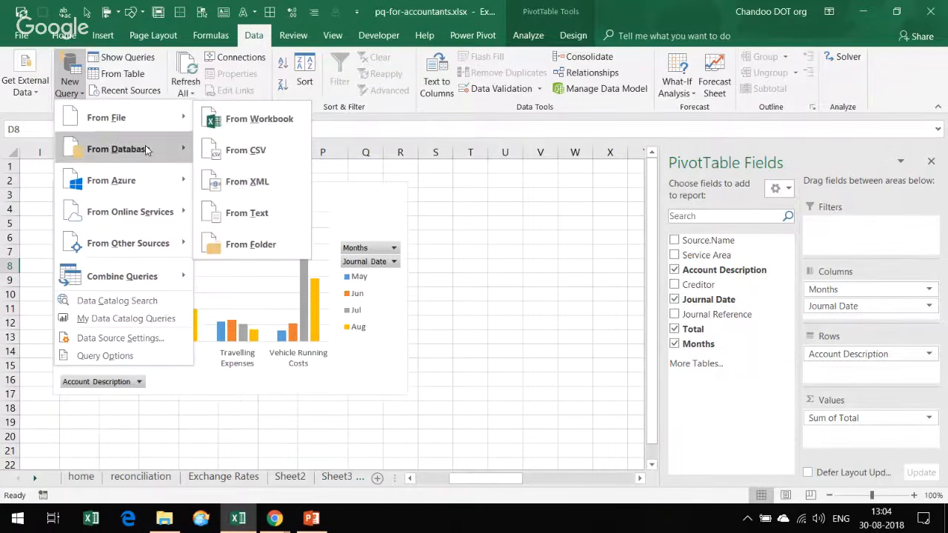
mouse_move(145, 150)
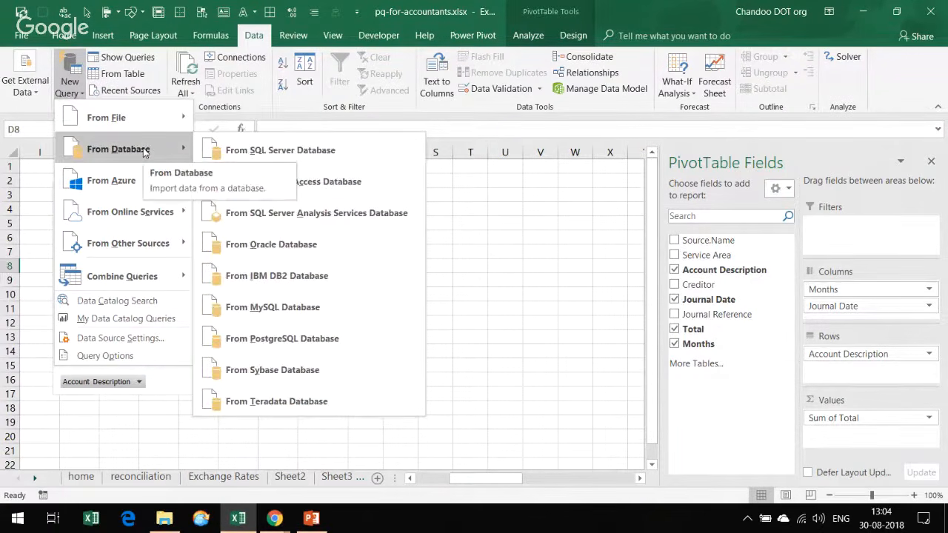
mouse_move(133, 243)
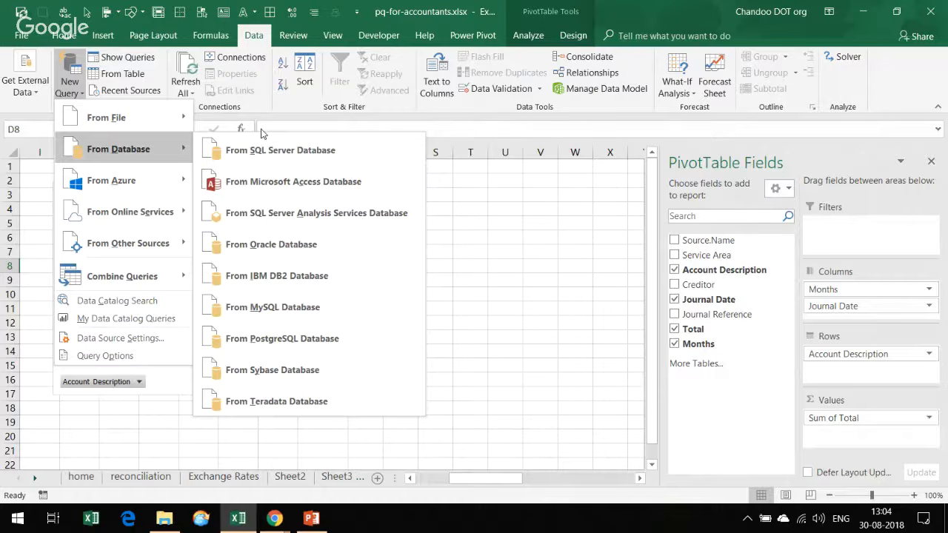
click(498, 226)
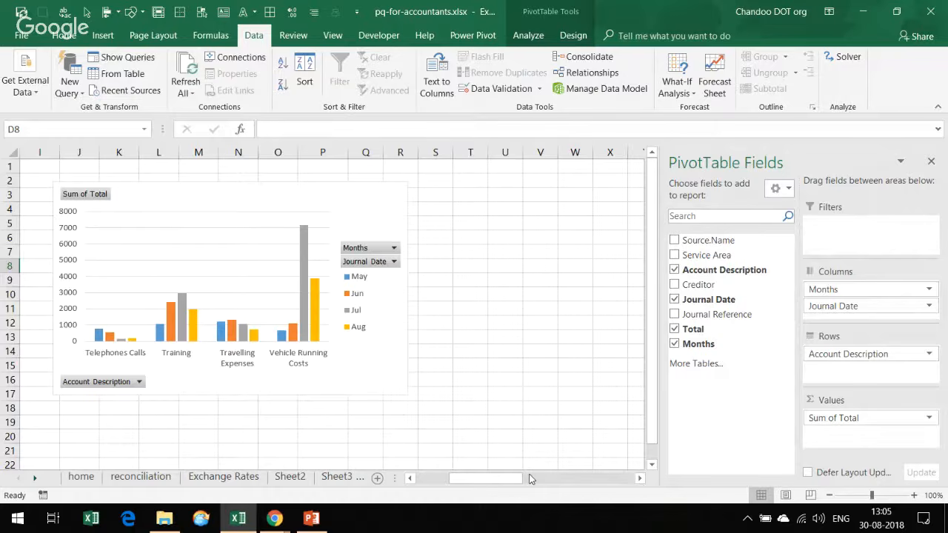
- Check the topic list on the home sheet, and view the Sent Invoices and Paid Invoices tables on the reconciliation sheet
click(78, 478)
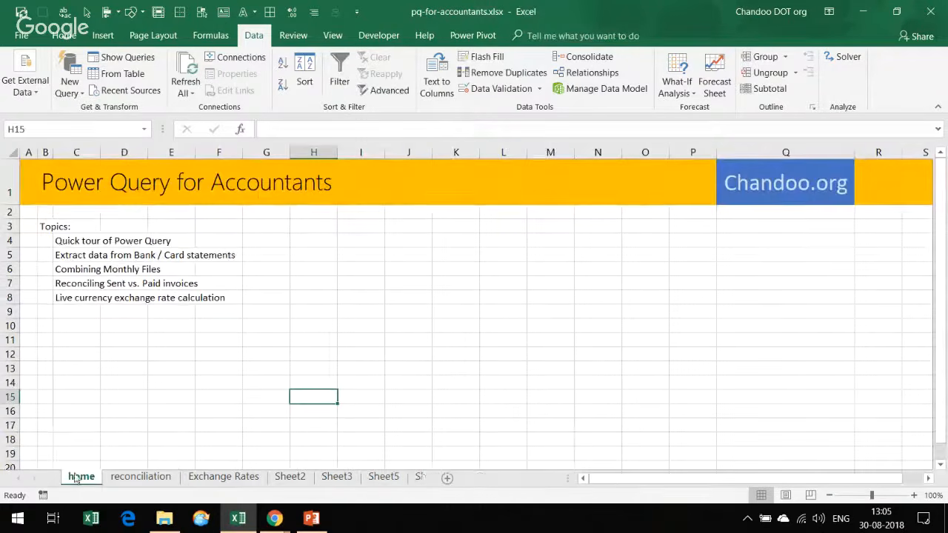
click(97, 285)
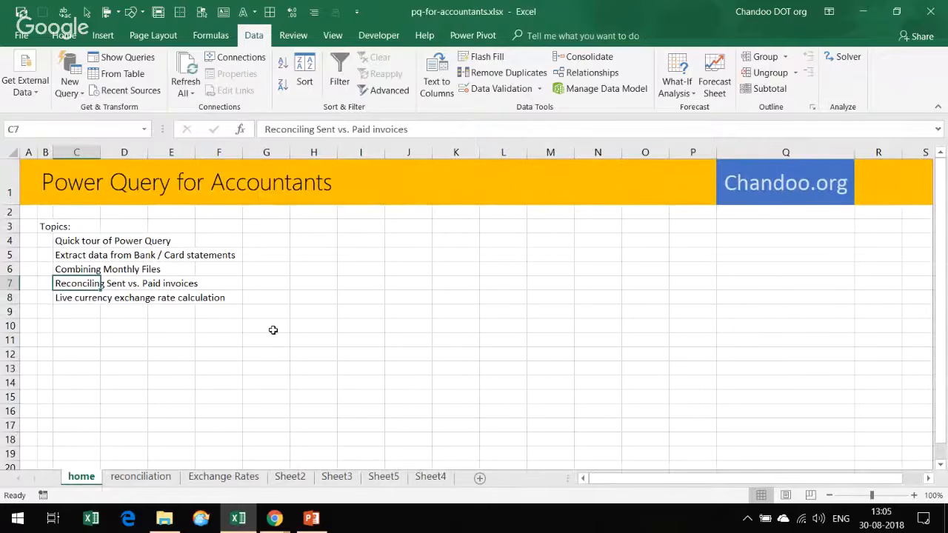
click(139, 479)
scroll(418, 433, up, 1)
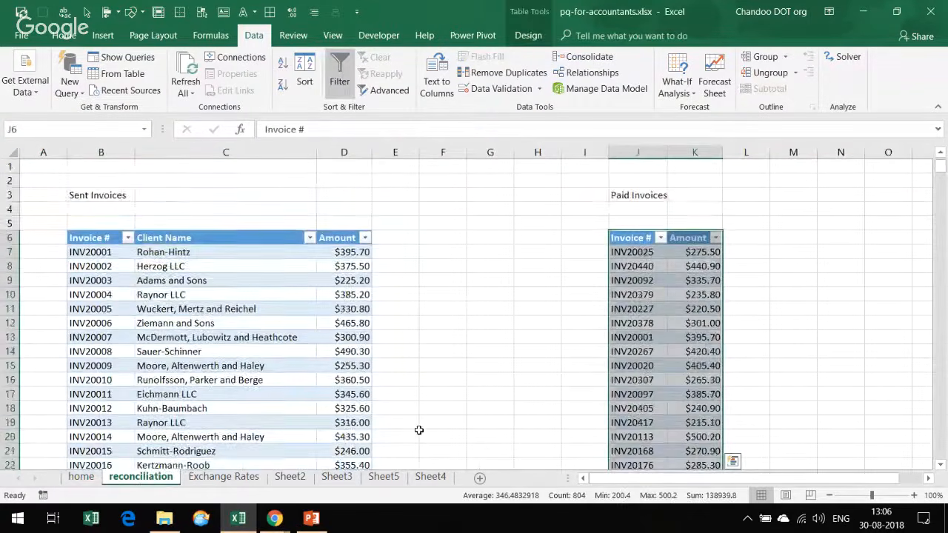
click(91, 251)
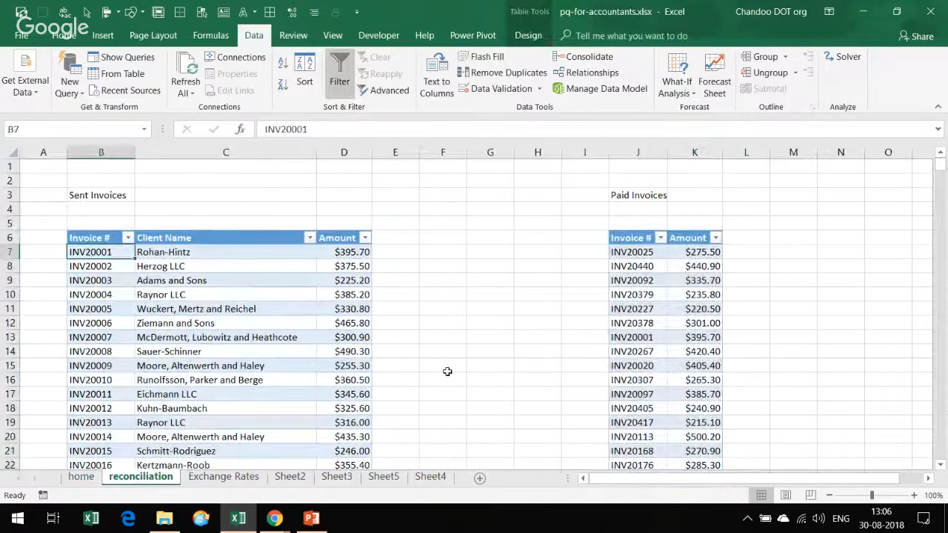
- Examine the invoice numbers, client names and amounts in the Sent Invoices and Paid Invoices tables
scroll(358, 321, down, 2)
scroll(244, 278, up, 2)
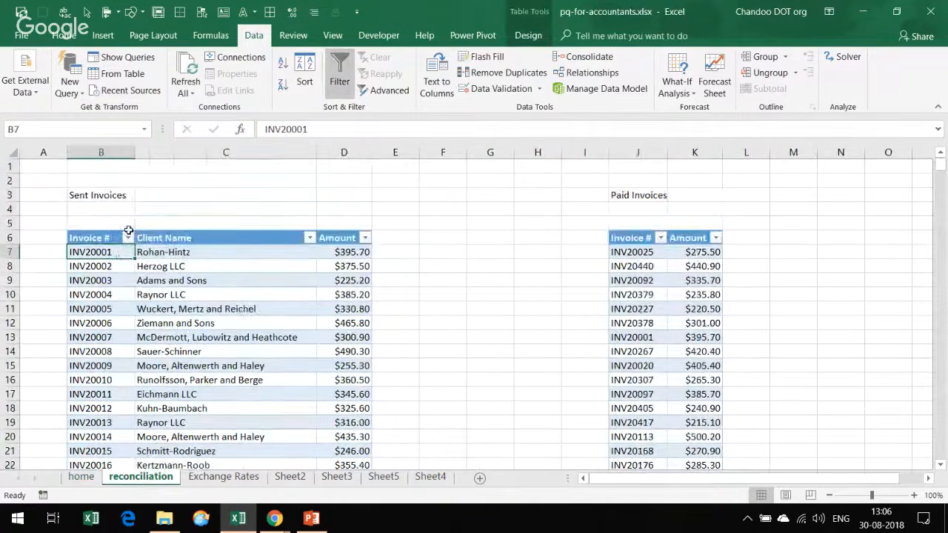
click(190, 252)
click(348, 253)
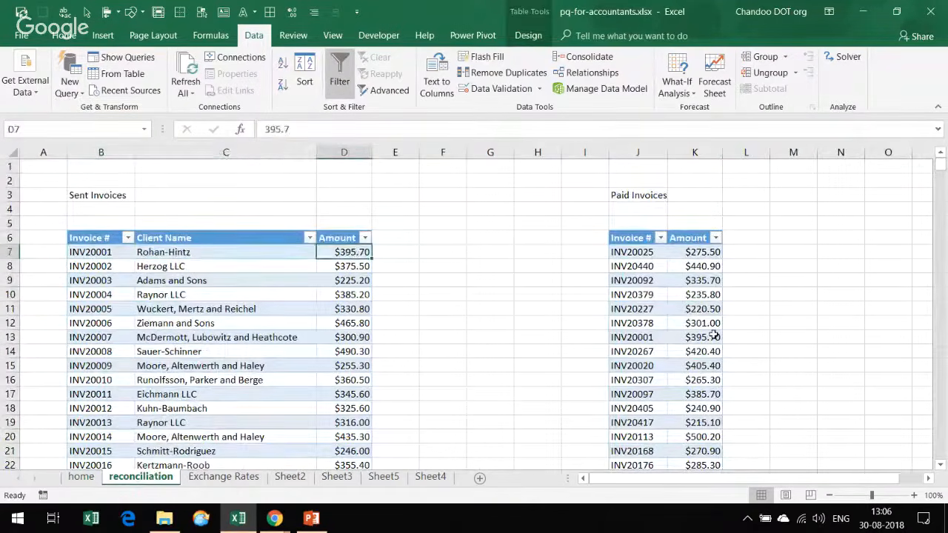
click(652, 254)
click(715, 251)
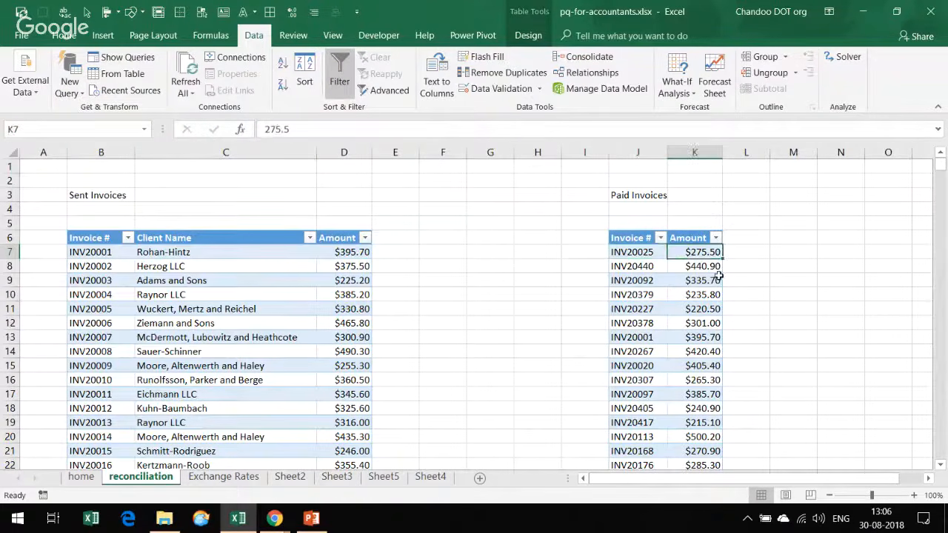
scroll(715, 378, down, 20)
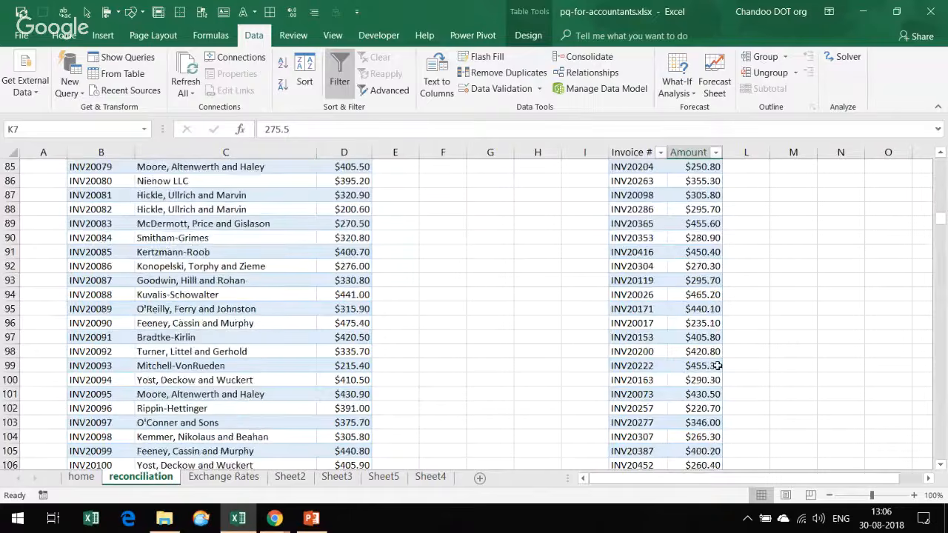
scroll(715, 339, up, 20)
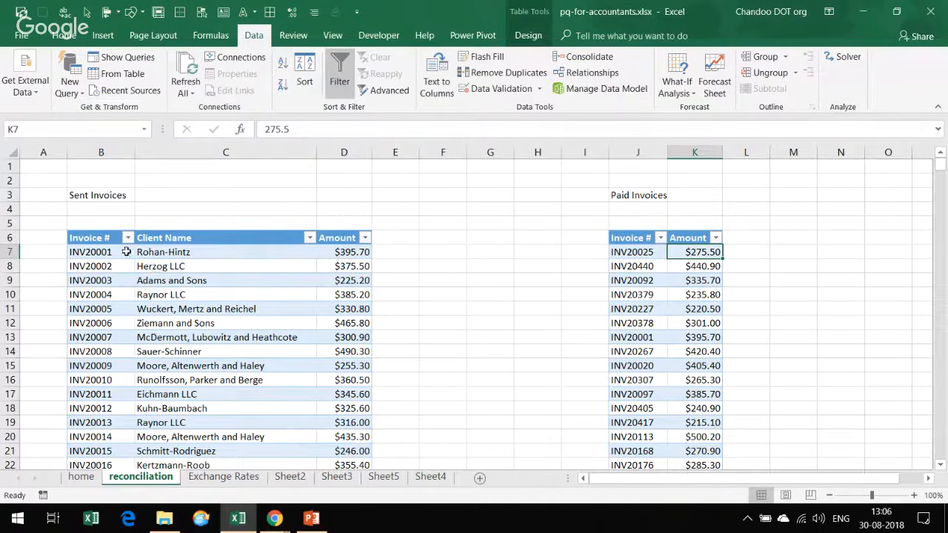
- Compare the amounts between both invoice tables, scan further down the paid list, and check the client names of the sent invoices
click(358, 242)
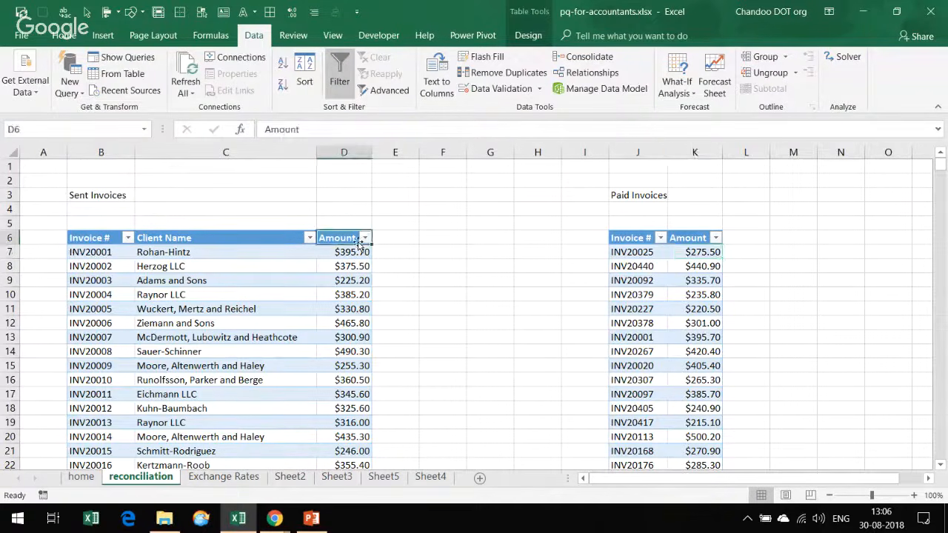
key(Down)
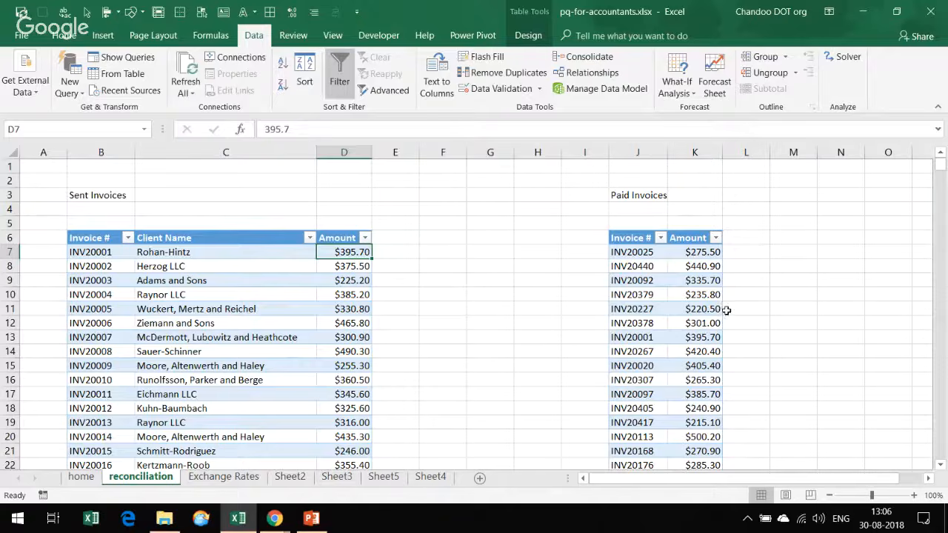
click(690, 252)
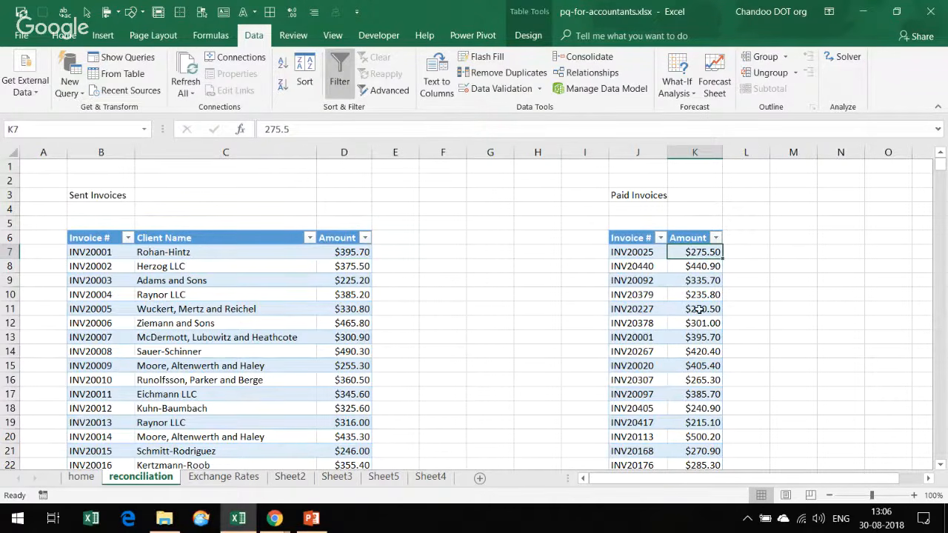
drag(650, 326, 705, 333)
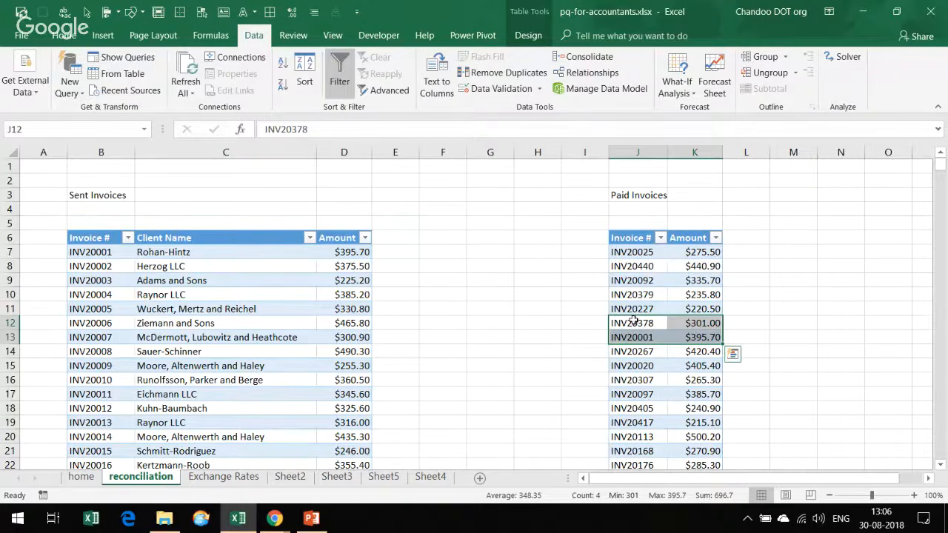
scroll(619, 321, down, 1)
scroll(601, 320, down, 18)
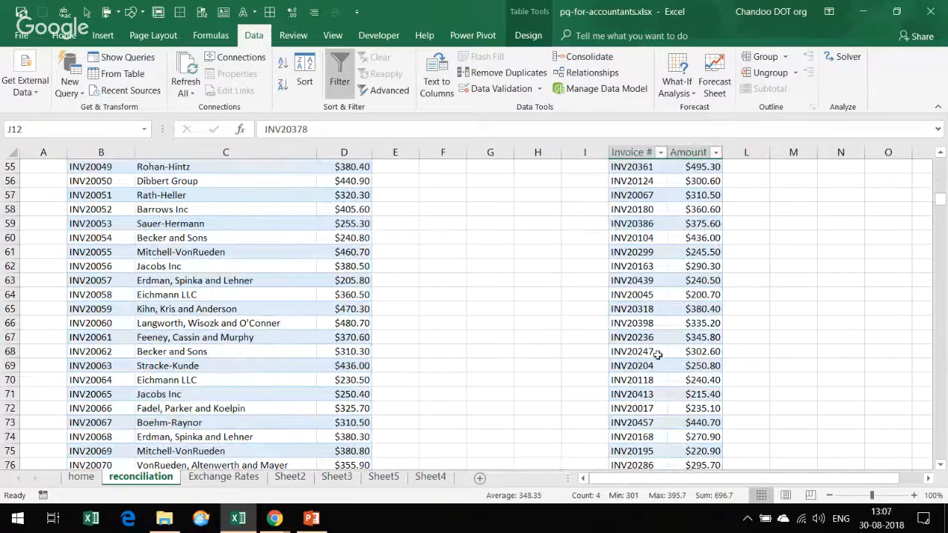
scroll(671, 349, up, 18)
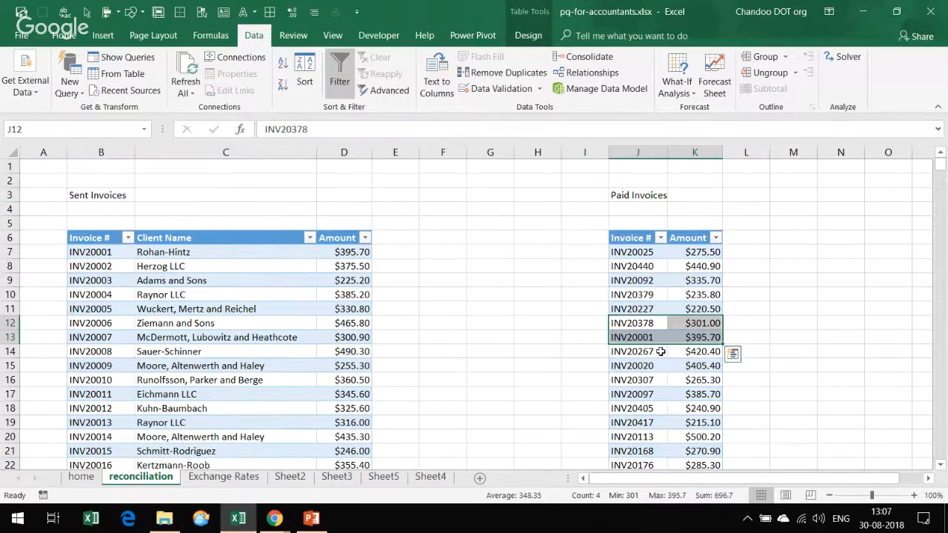
click(280, 309)
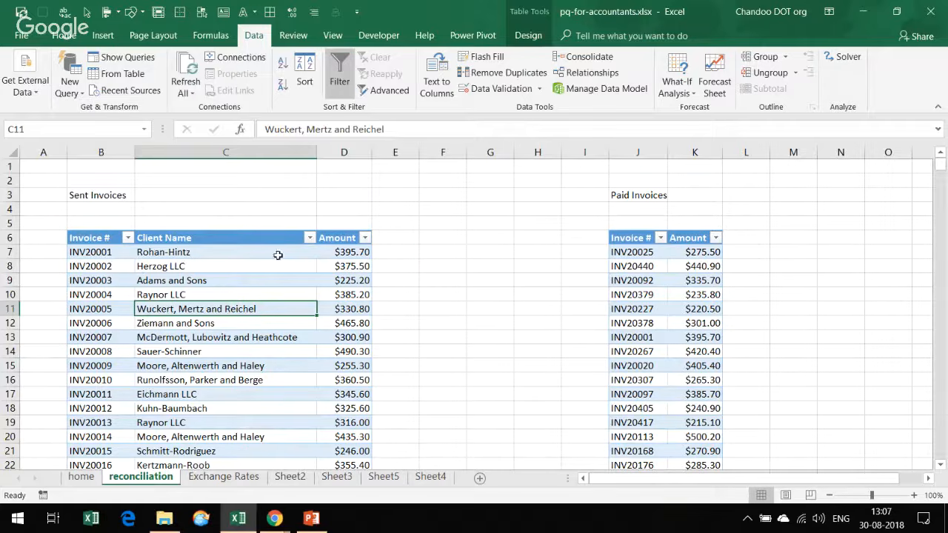
click(151, 264)
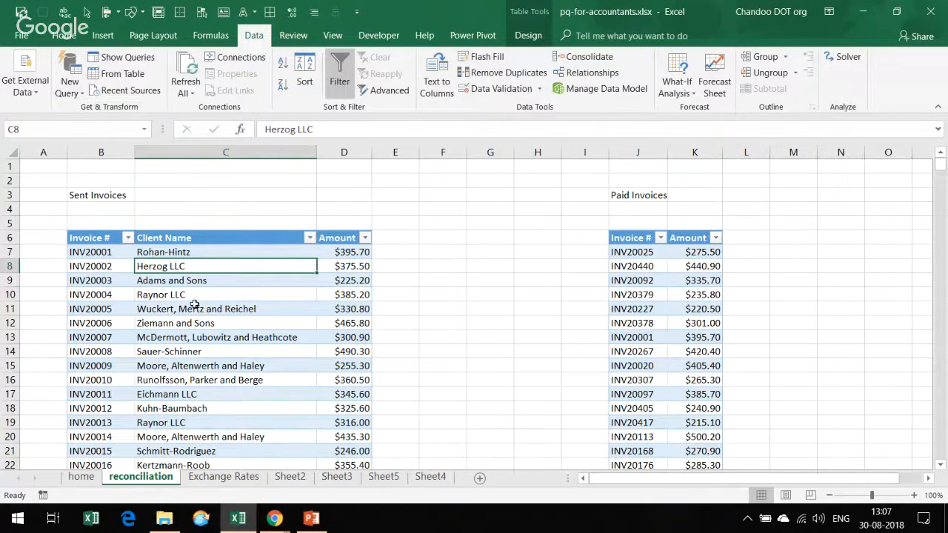
click(252, 295)
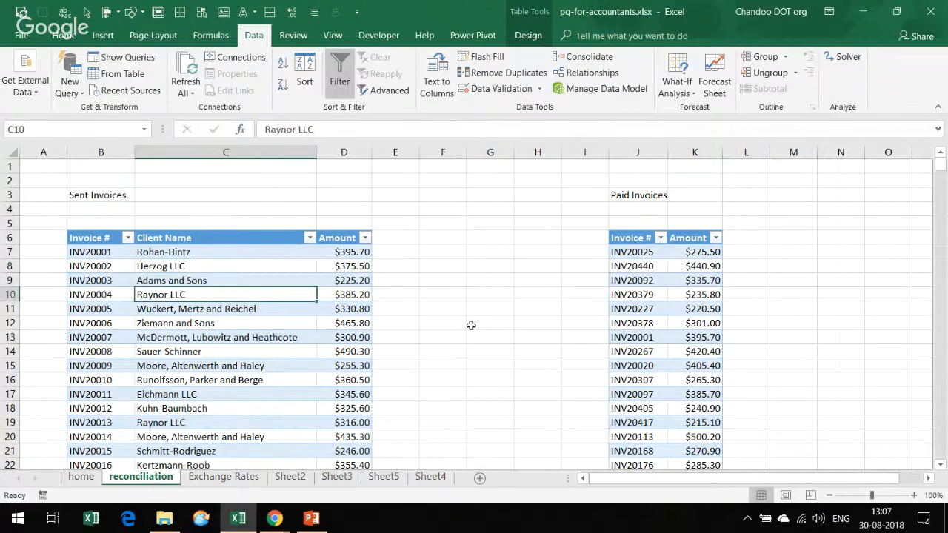
click(478, 298)
- Create a Power Query query from the Sent Invoices table and review its Source and Changed Type steps
click(234, 299)
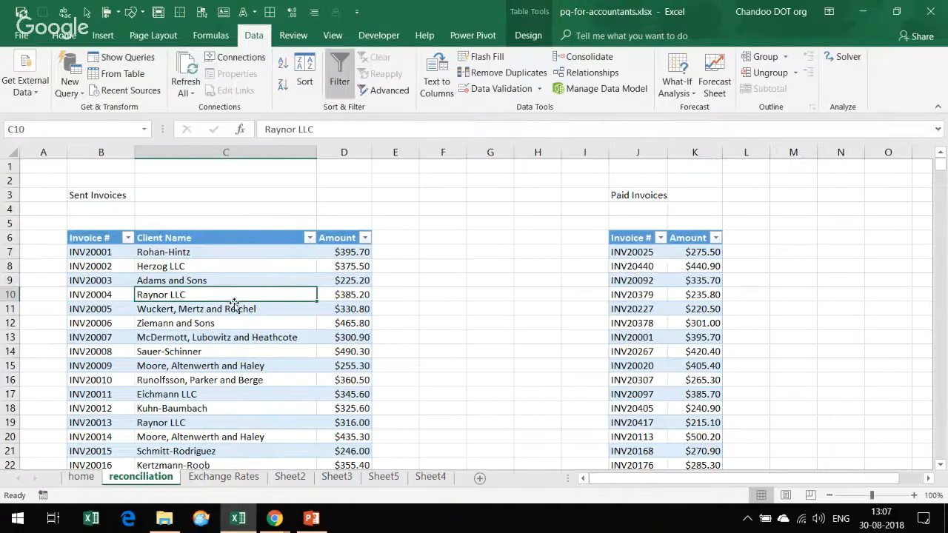
click(111, 77)
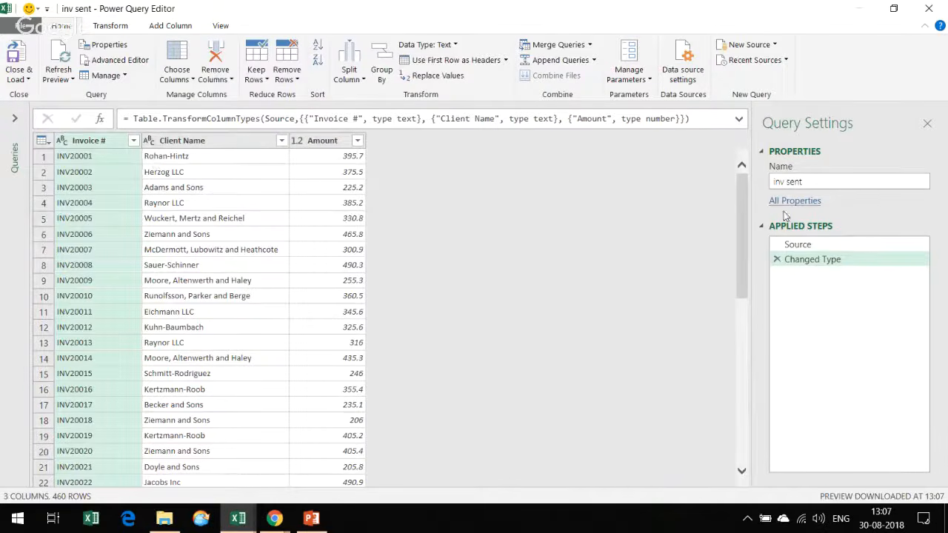
click(812, 246)
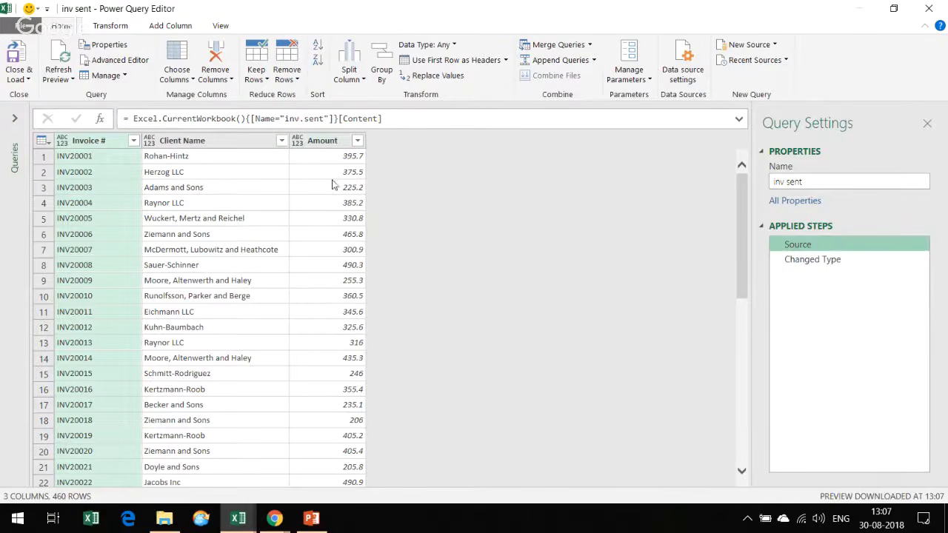
drag(818, 260, 811, 263)
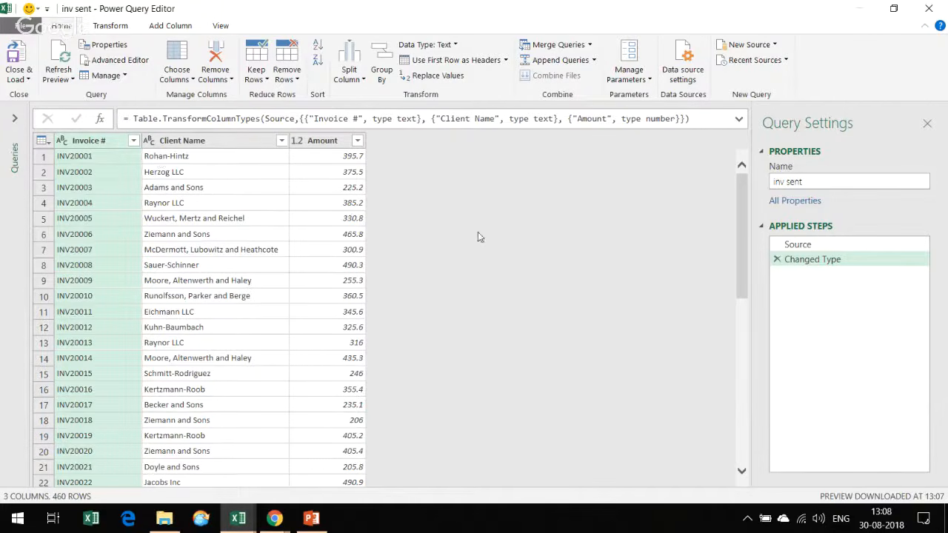
- Close the query editor and load the inv sent query as a connection only
click(17, 79)
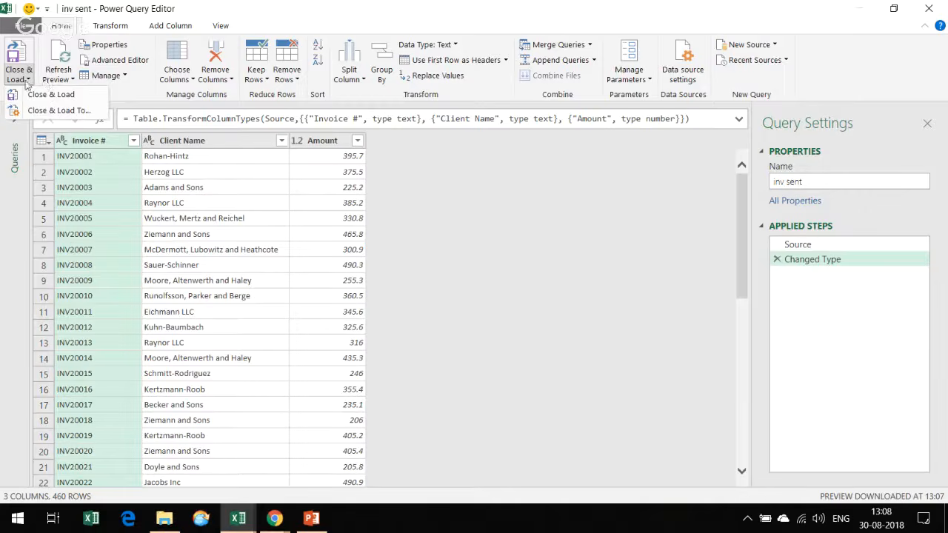
click(50, 95)
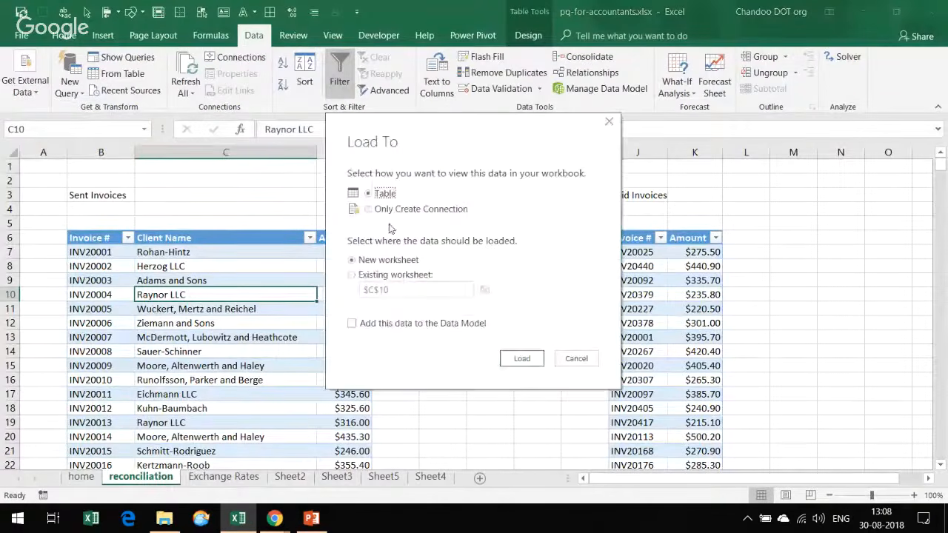
click(377, 194)
click(382, 209)
click(522, 363)
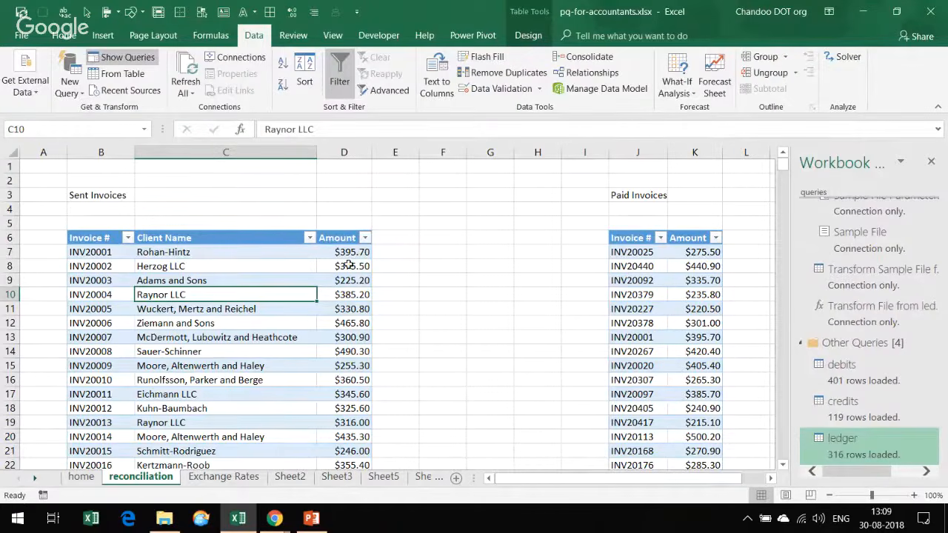
- Create a query from the Paid Invoices table and collapse the Transform File from ledger group in the query list
click(657, 297)
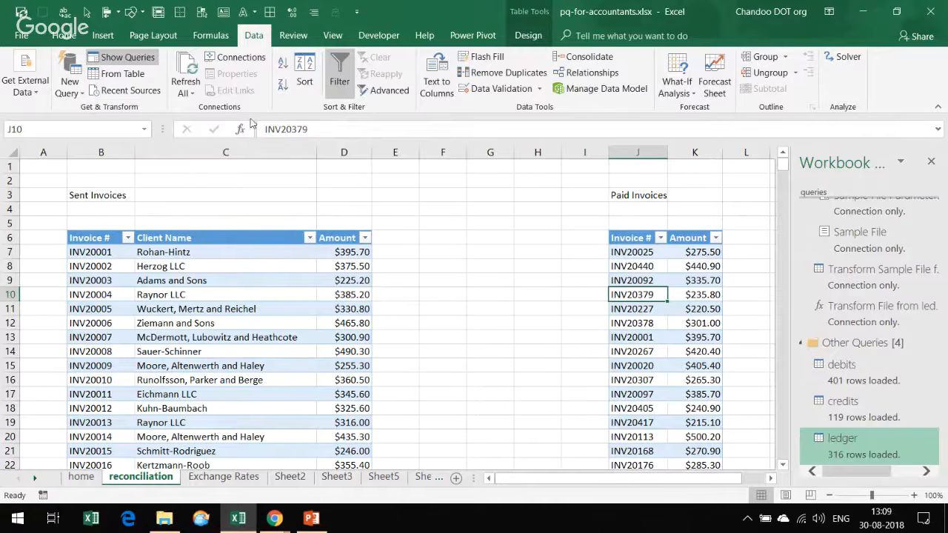
click(120, 76)
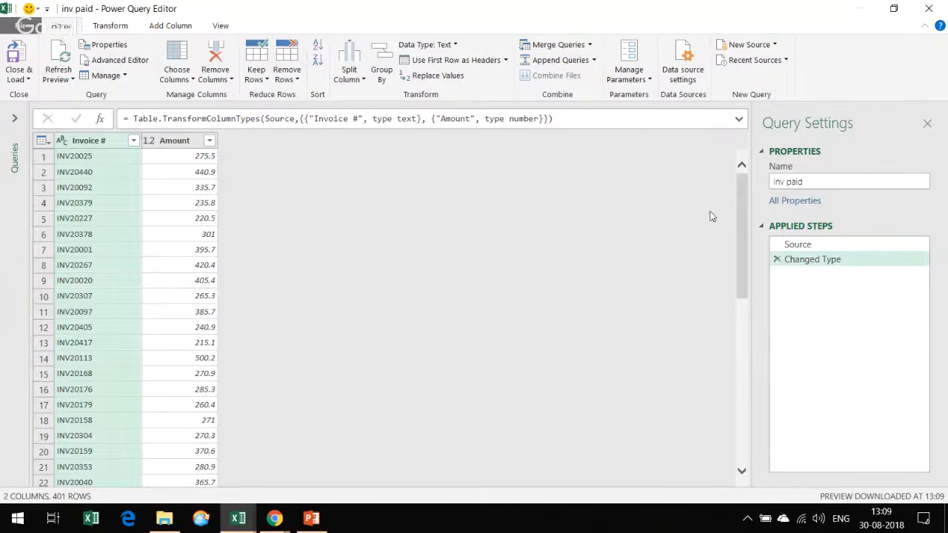
click(15, 120)
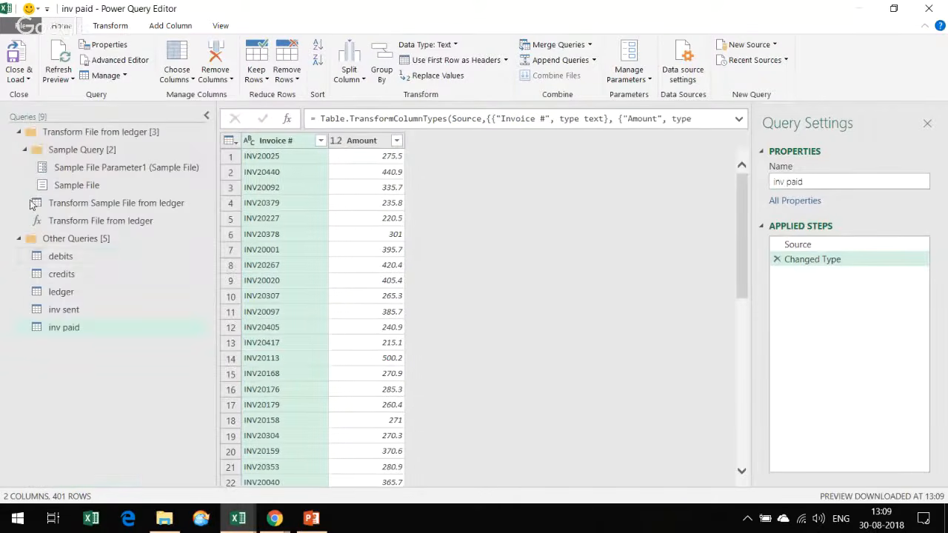
click(25, 150)
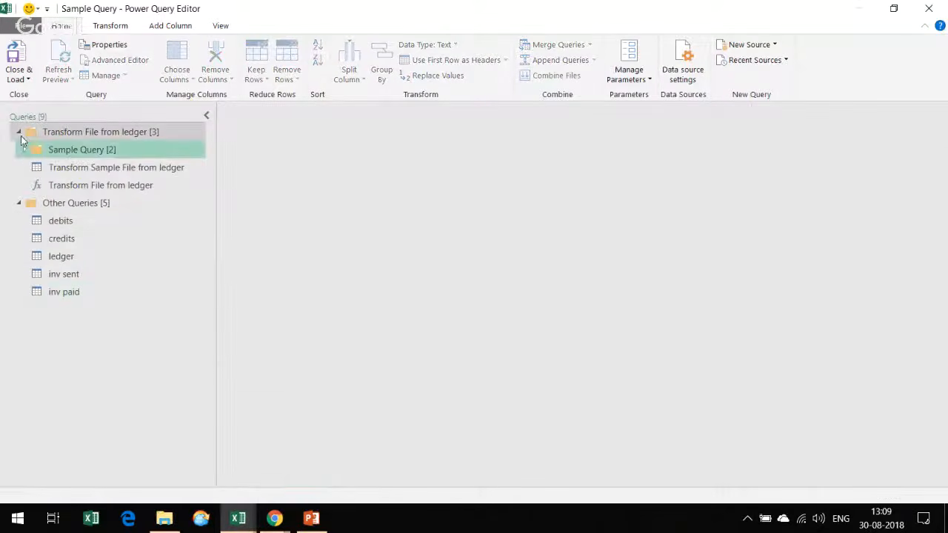
click(18, 132)
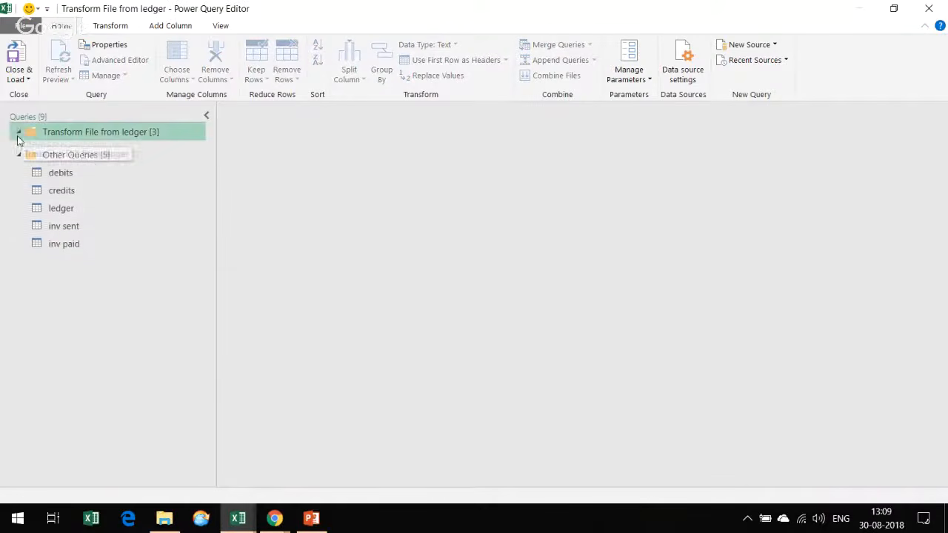
- Compare the columns and data of the inv sent and inv paid queries
click(63, 222)
click(68, 239)
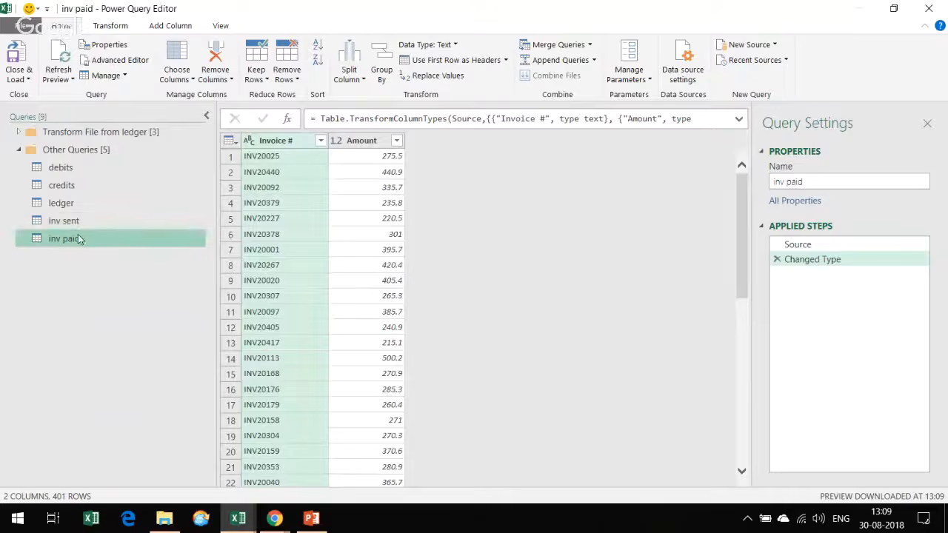
click(74, 222)
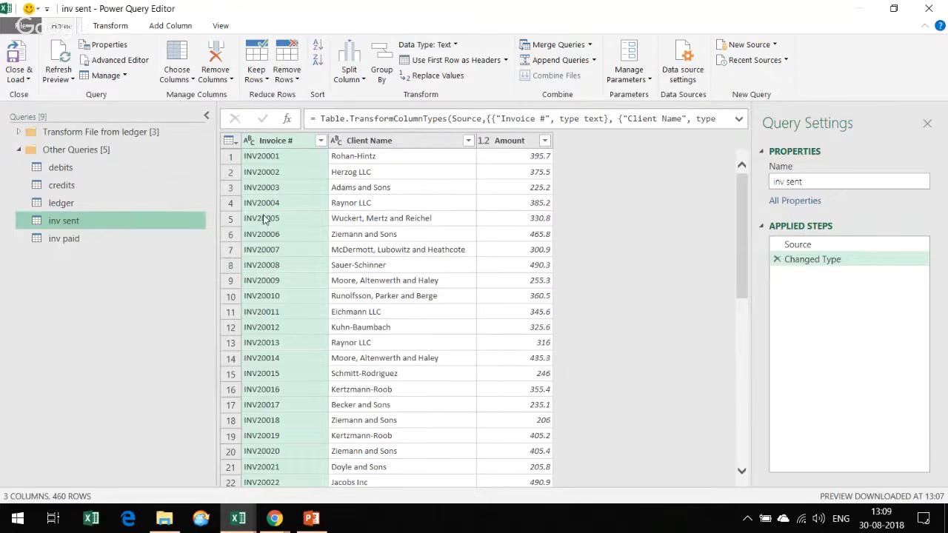
click(202, 235)
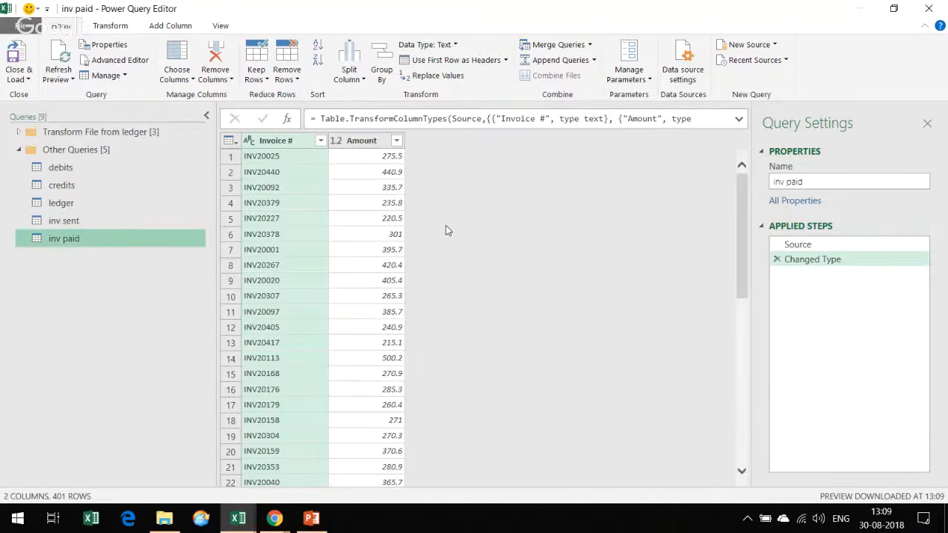
- Set up a merge of the inv sent query with inv paid, matching both on the Invoice # column
click(66, 219)
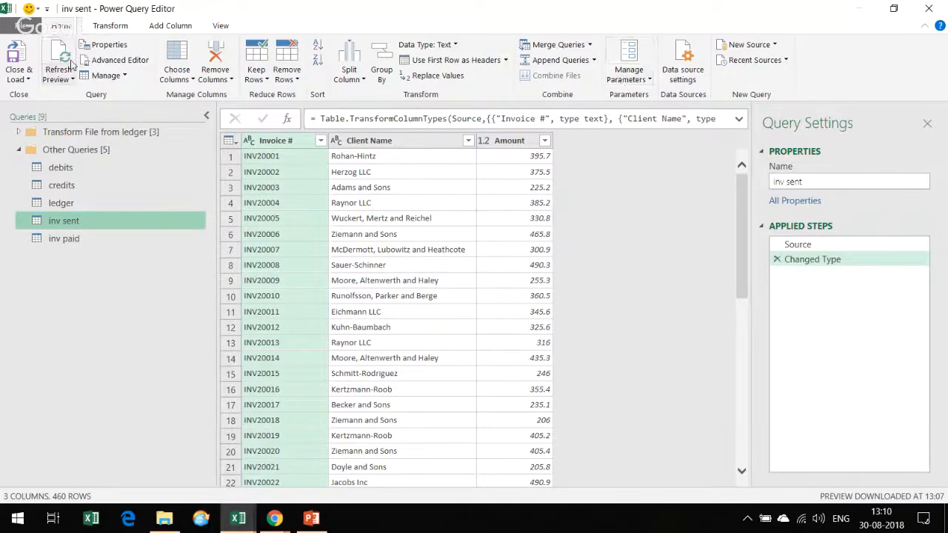
click(590, 45)
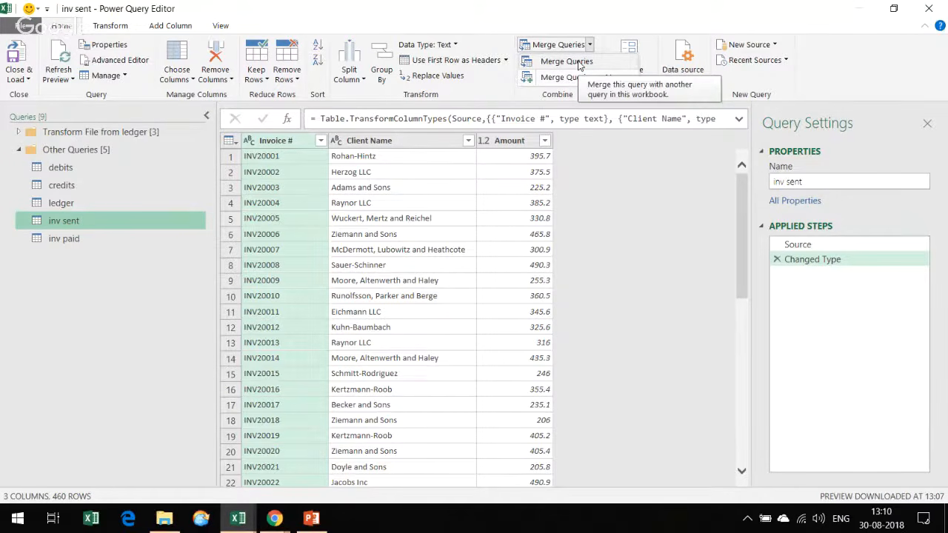
click(578, 62)
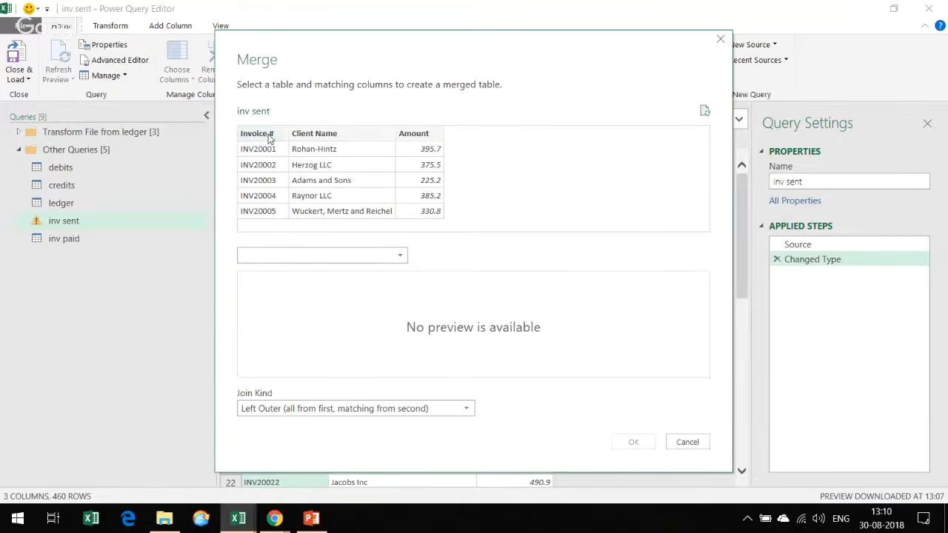
click(287, 256)
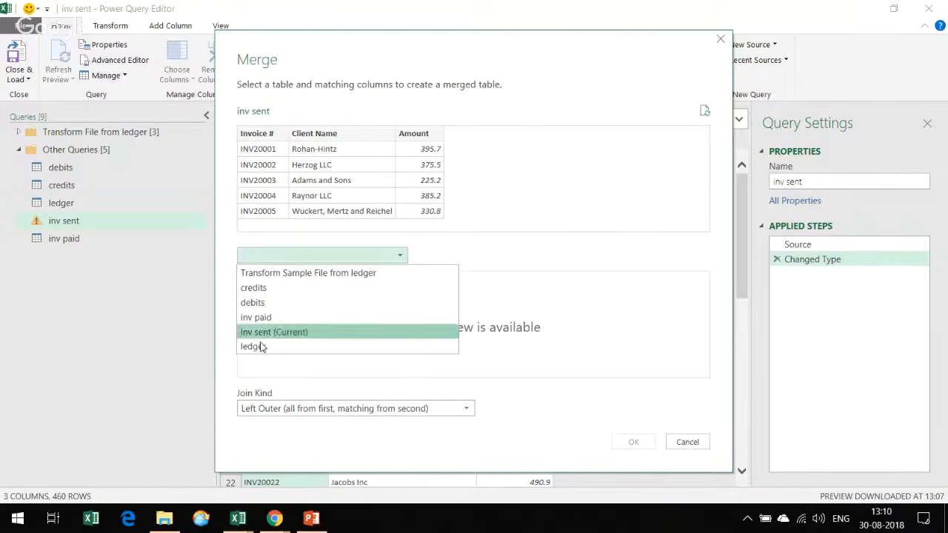
click(260, 317)
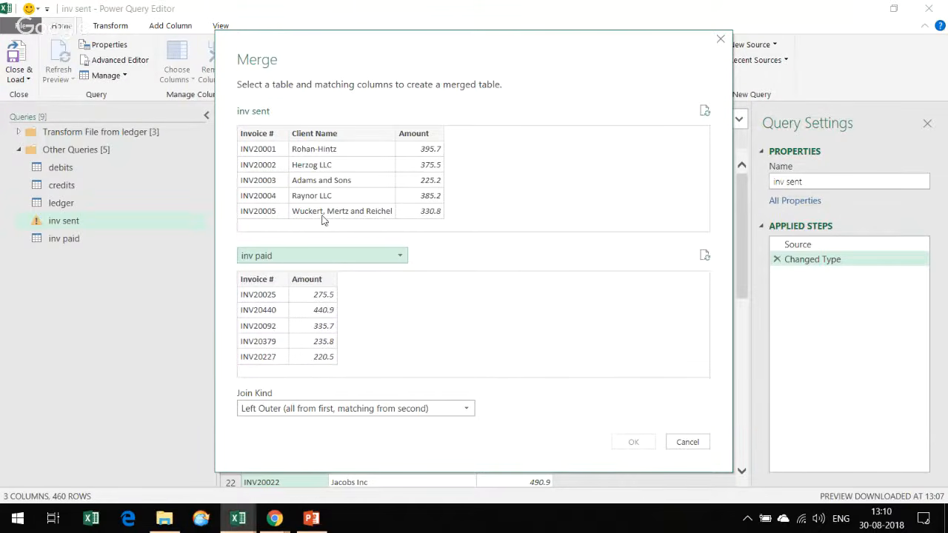
click(257, 133)
click(258, 279)
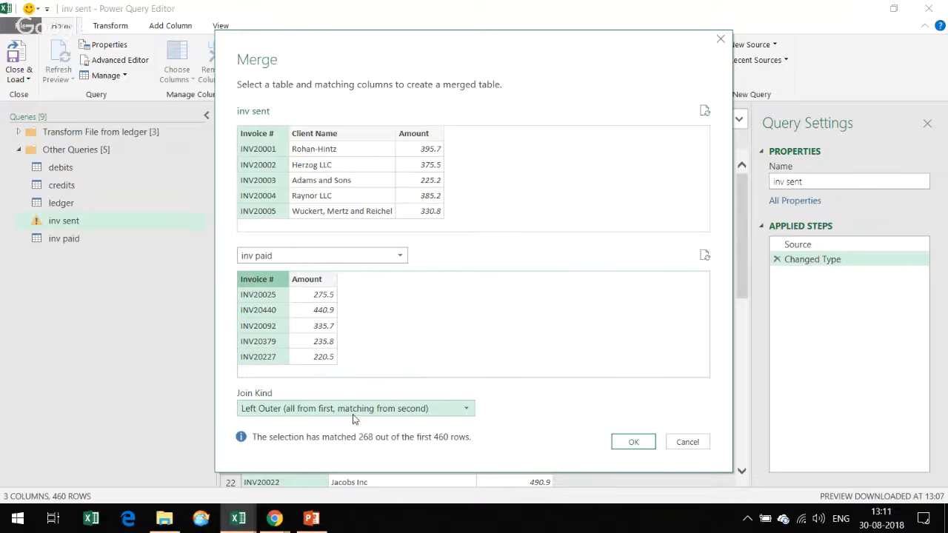
- Review the join kinds, choose Left Outer (all from first, matching from second), and complete the merge
click(427, 415)
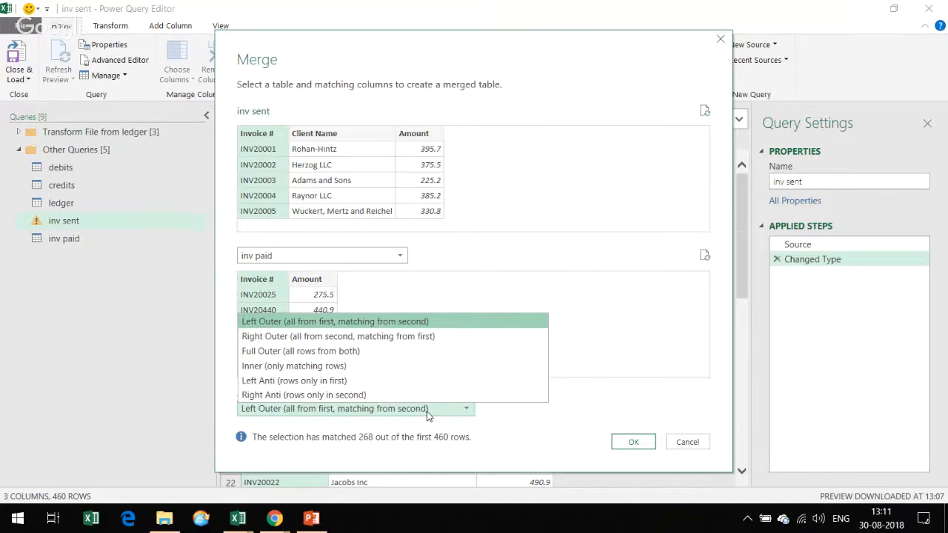
click(427, 414)
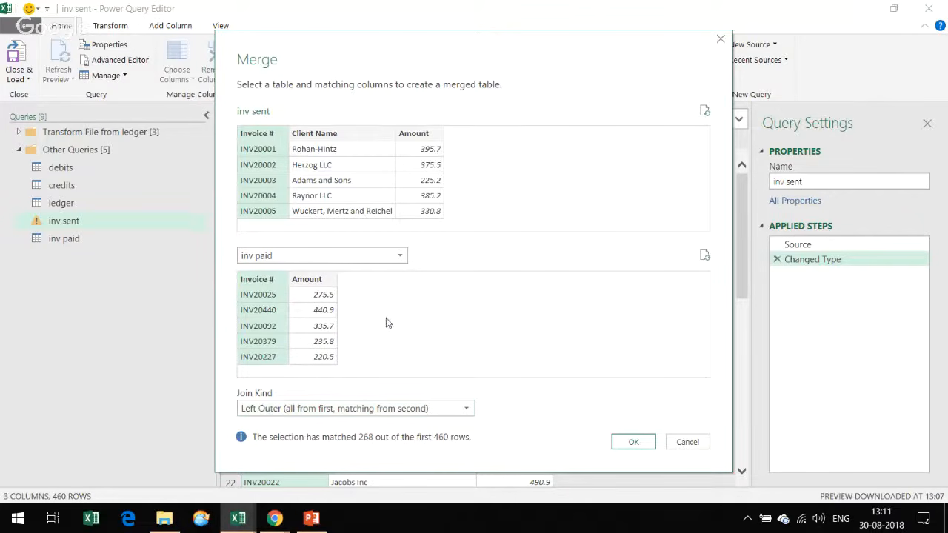
click(333, 411)
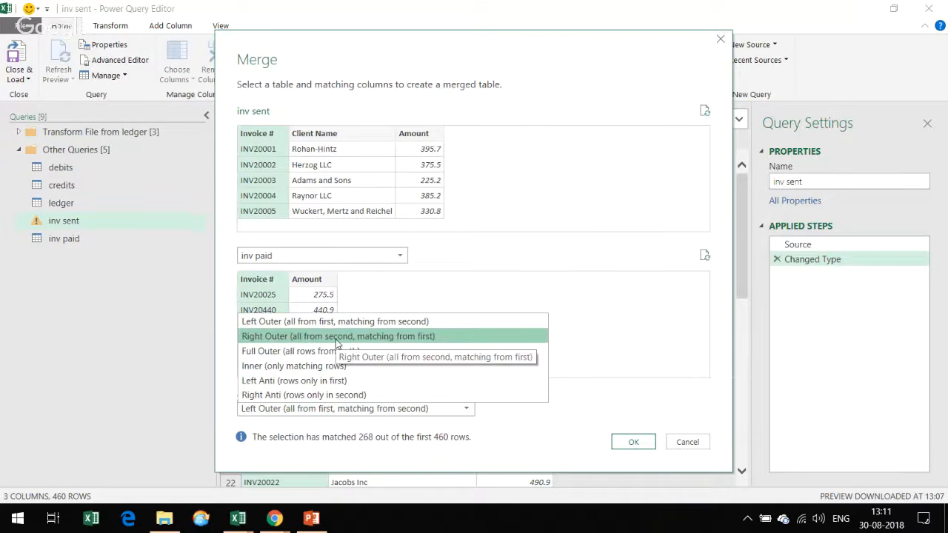
click(306, 386)
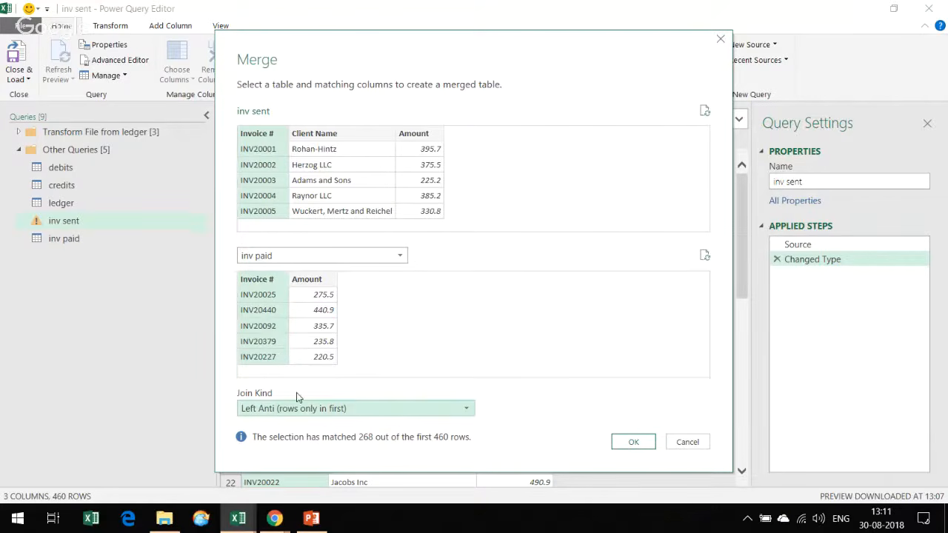
click(310, 408)
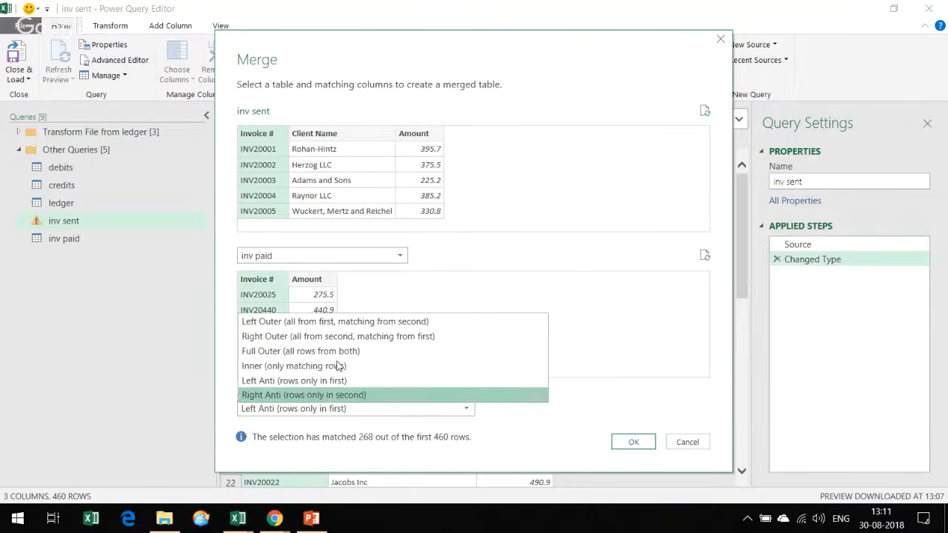
click(364, 323)
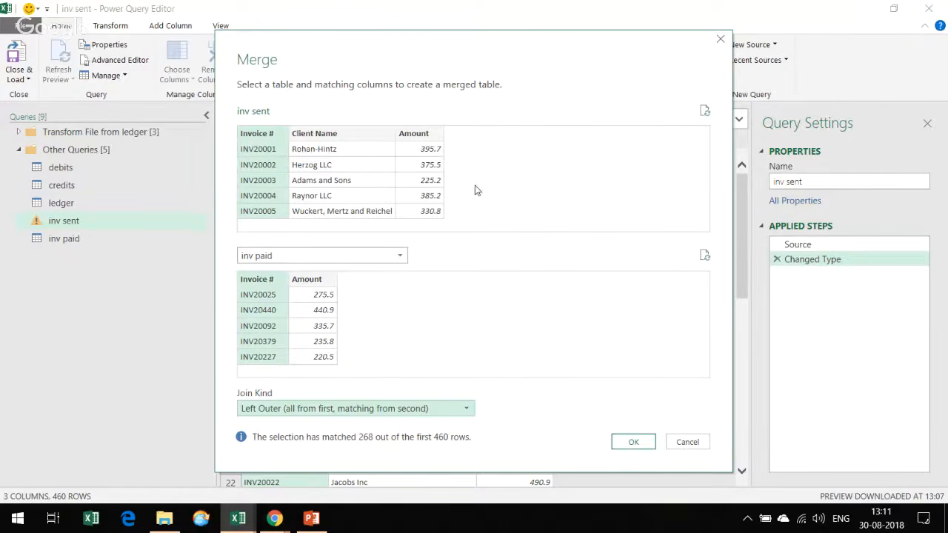
click(630, 445)
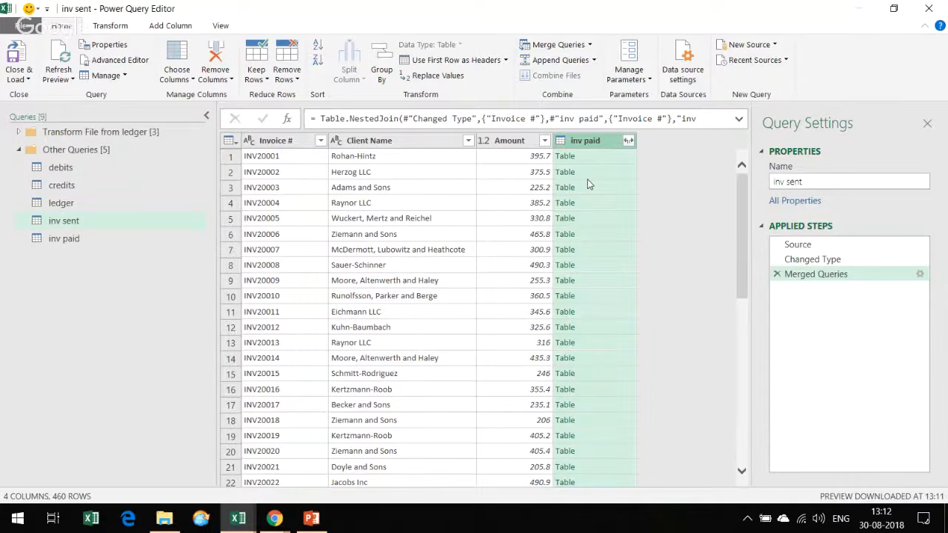
- Inspect the nested inv paid tables for the first three invoices in the merged query
scroll(587, 179, down, 7)
scroll(597, 172, up, 7)
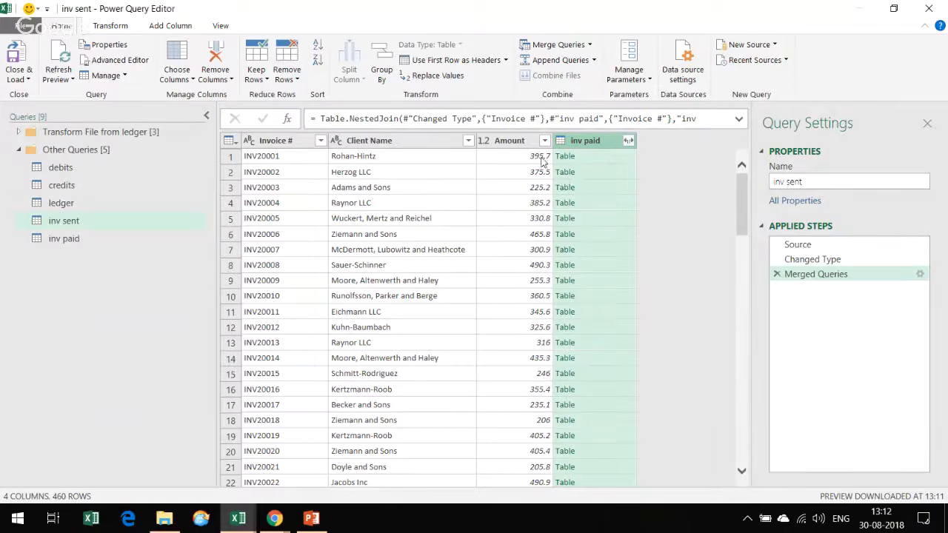
click(589, 177)
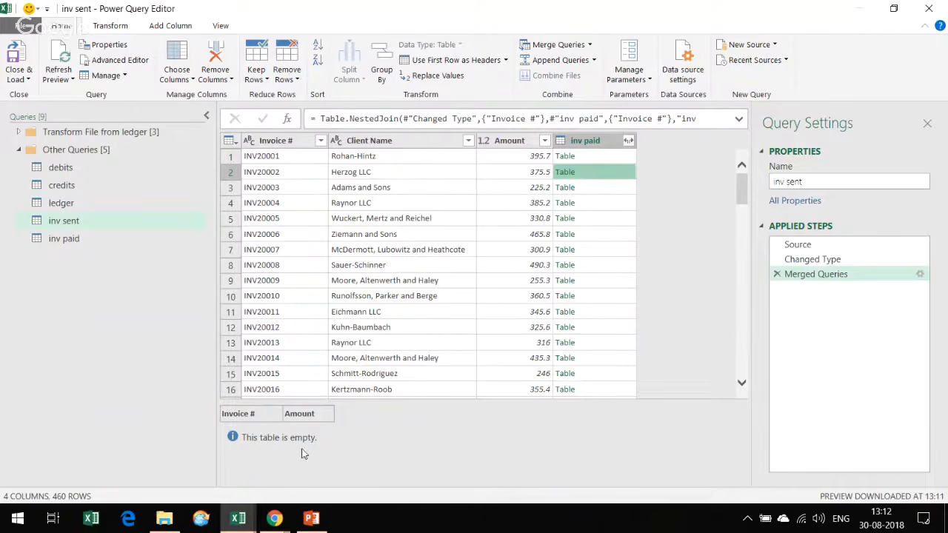
click(590, 159)
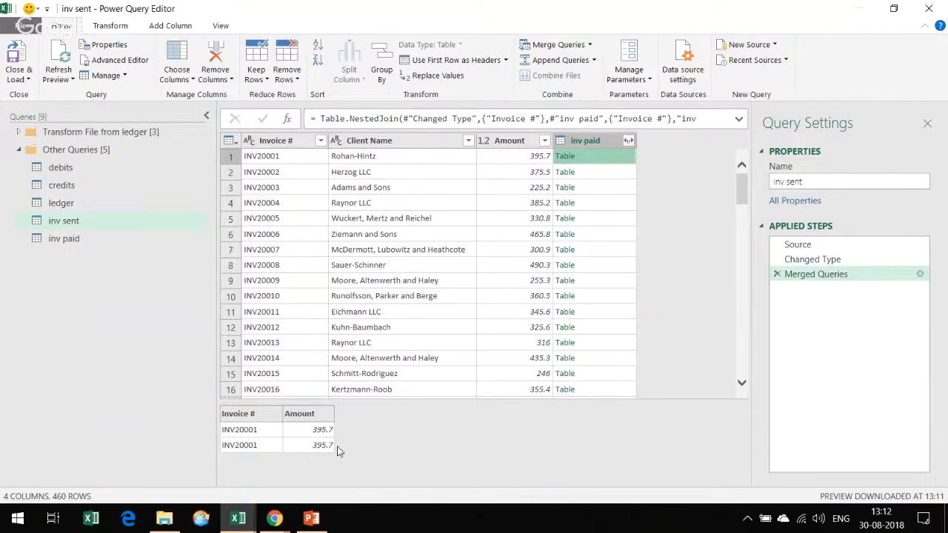
click(582, 191)
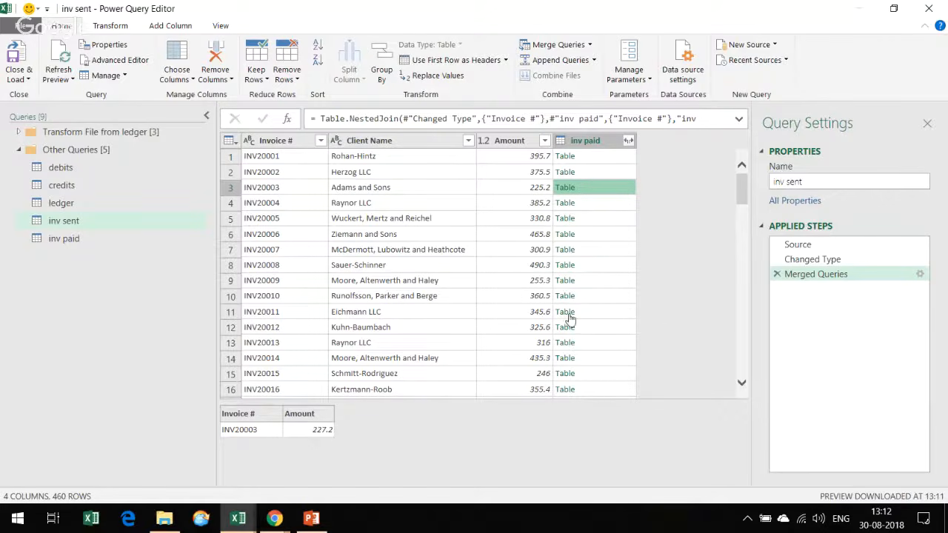
scroll(569, 279, down, 5)
scroll(568, 278, up, 5)
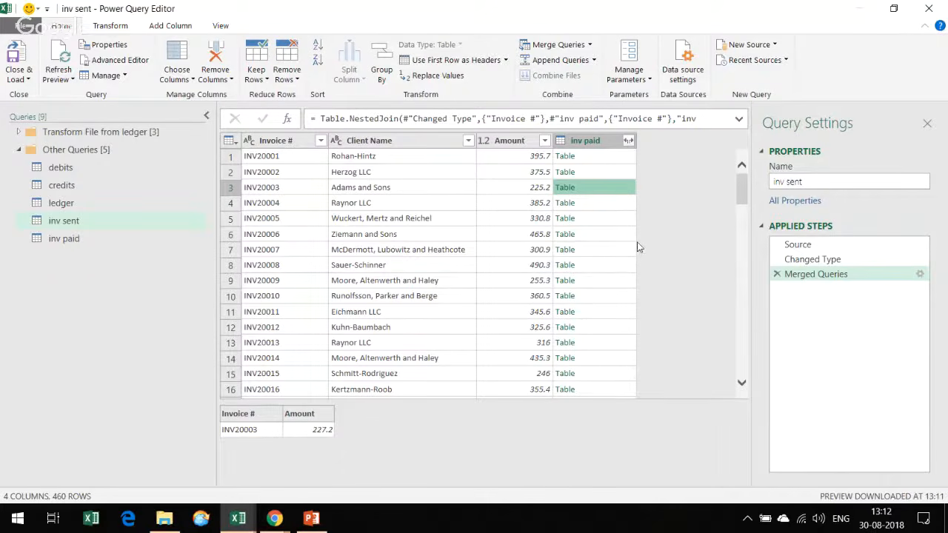
- Expand the inv paid column to only its Amount field, keeping the original column name as prefix
click(631, 140)
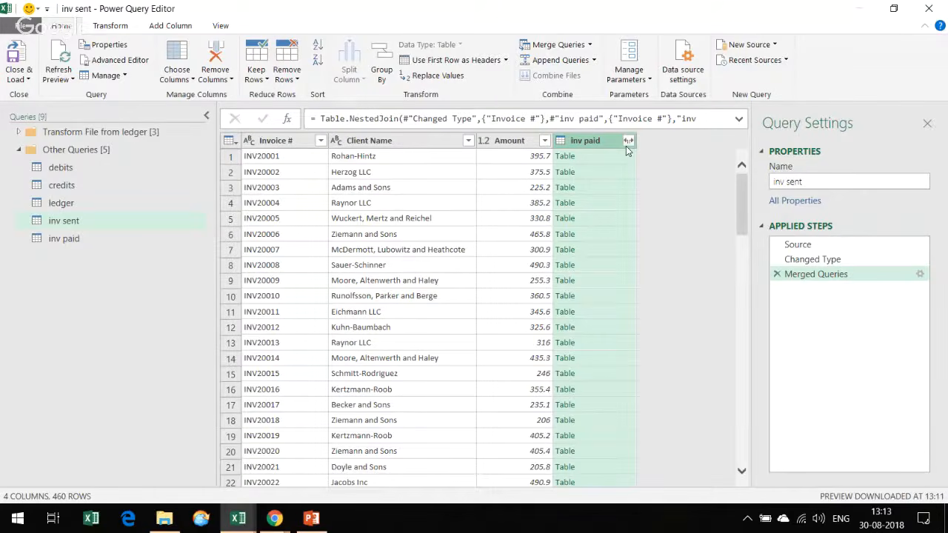
click(628, 142)
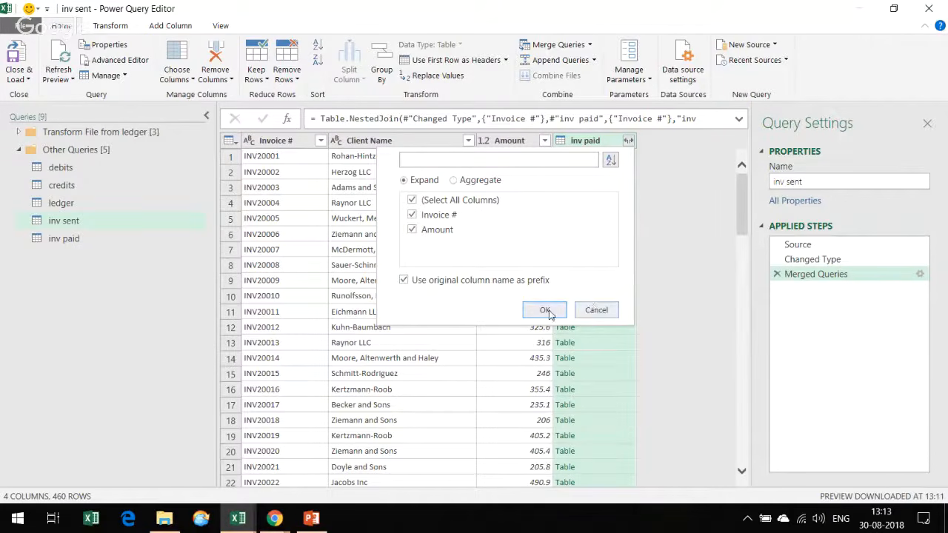
click(413, 215)
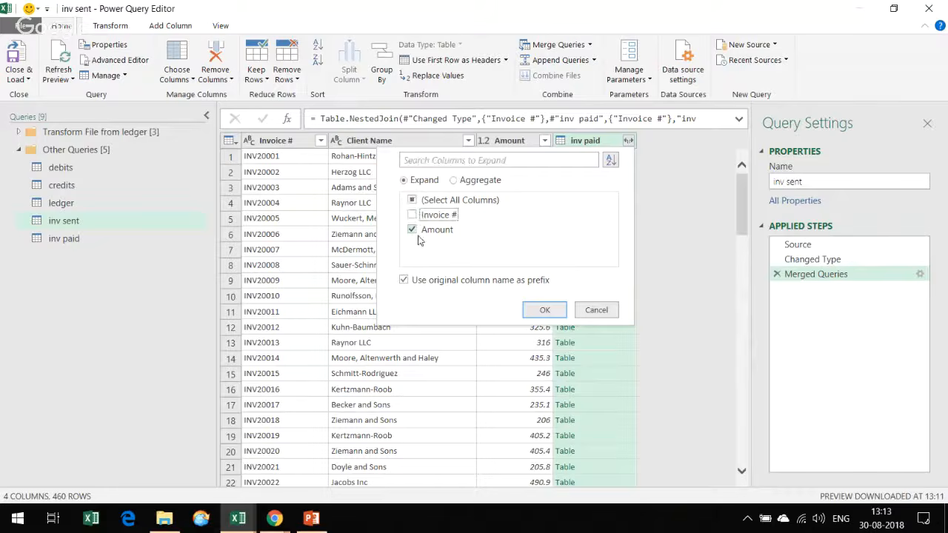
click(436, 281)
click(406, 283)
click(545, 310)
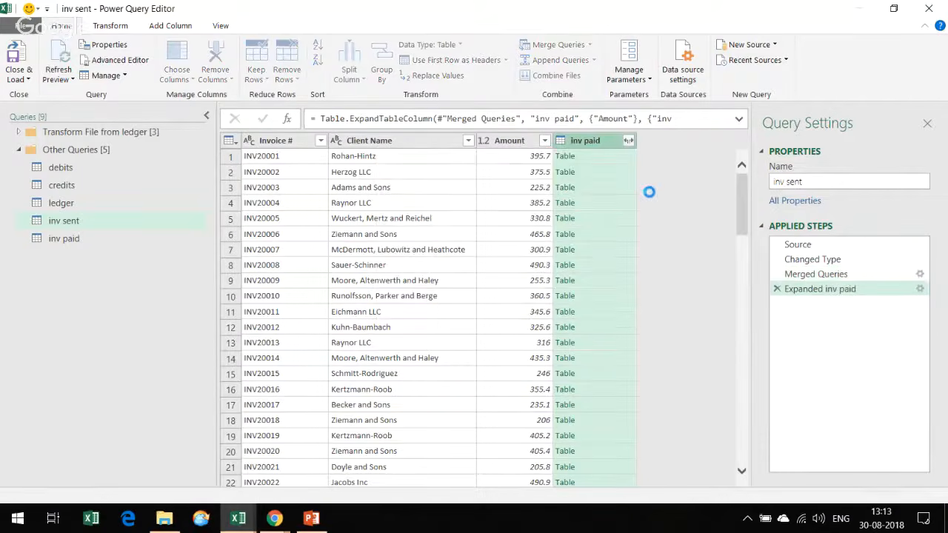
- Compare the Amount and inv paid.Amount values across the expanded rows, checking for nulls, mismatches and repeated invoices
scroll(652, 259, down, 9)
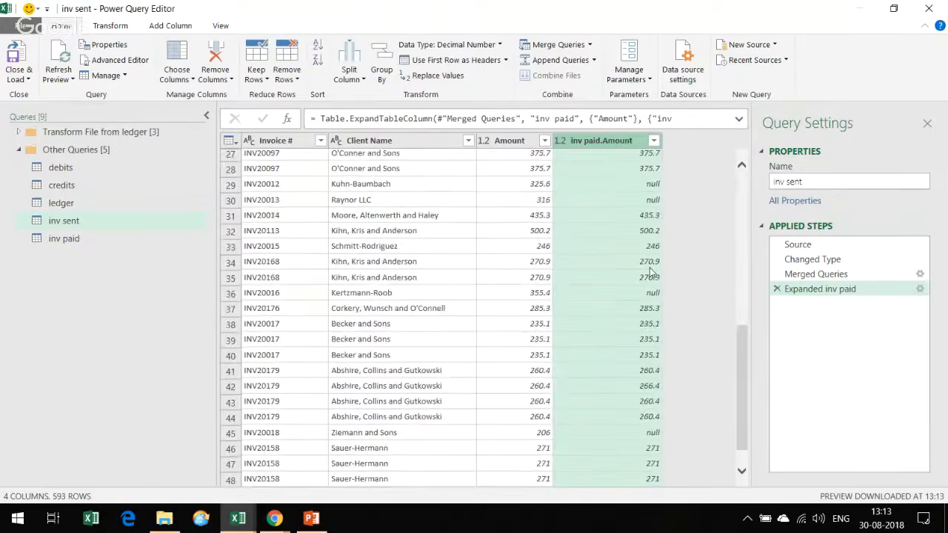
scroll(650, 274, up, 9)
click(644, 204)
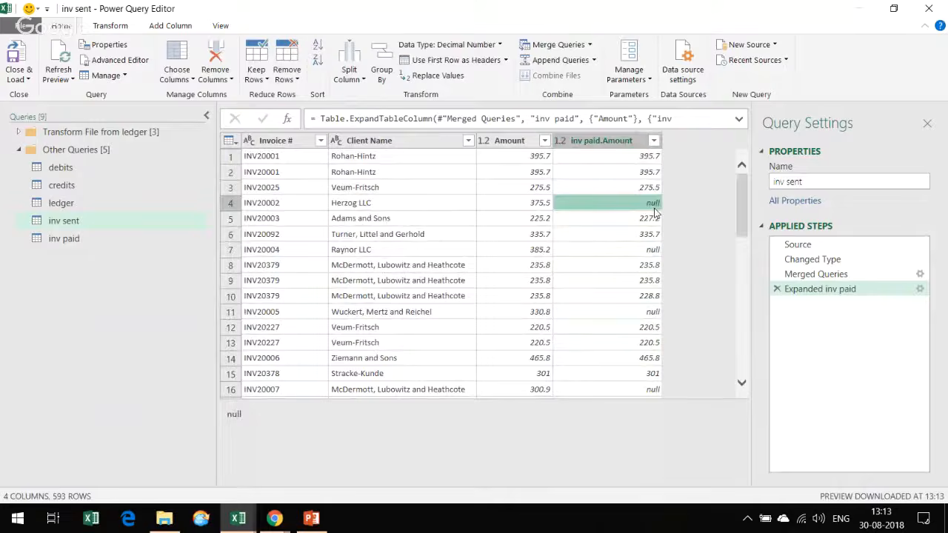
click(651, 159)
click(538, 157)
click(606, 159)
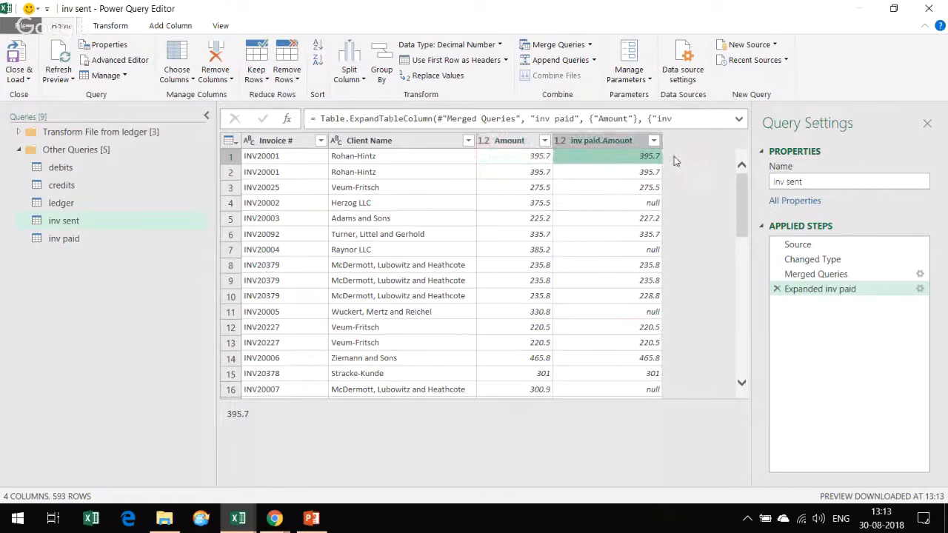
click(514, 190)
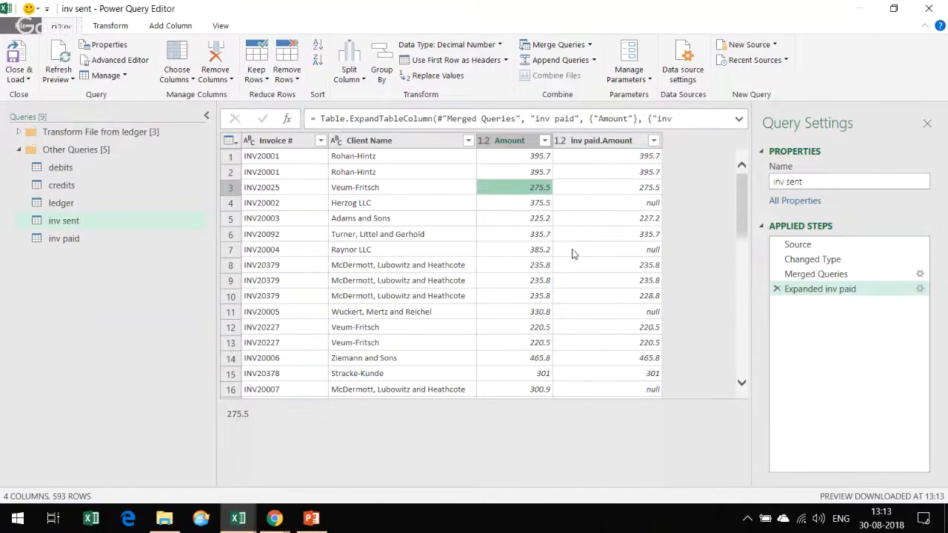
click(658, 187)
click(532, 194)
- Remove duplicate Invoice # rows from the inv paid query
click(65, 239)
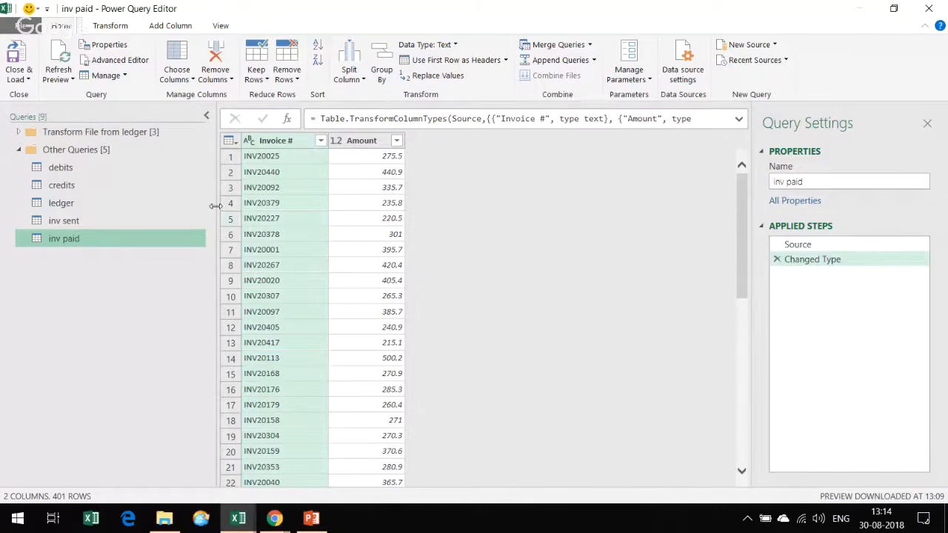
right_click(300, 148)
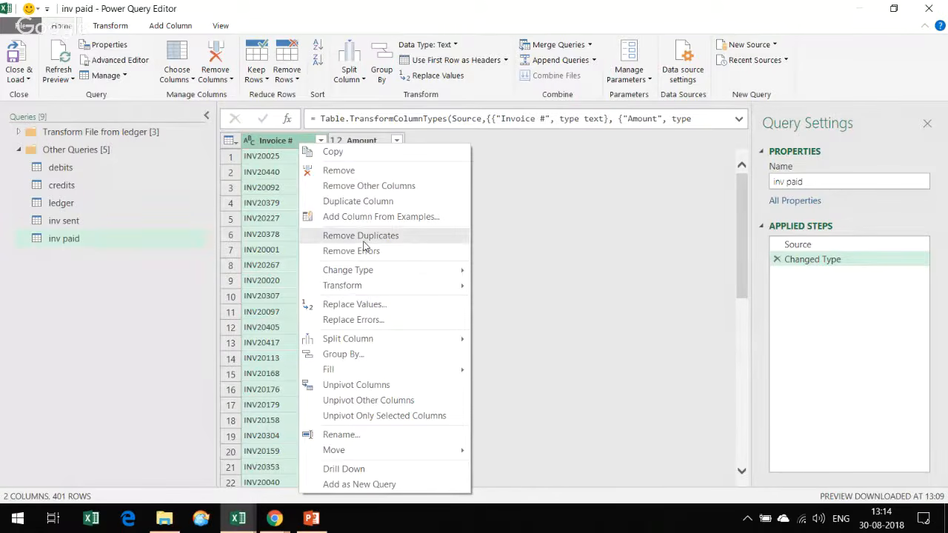
click(365, 236)
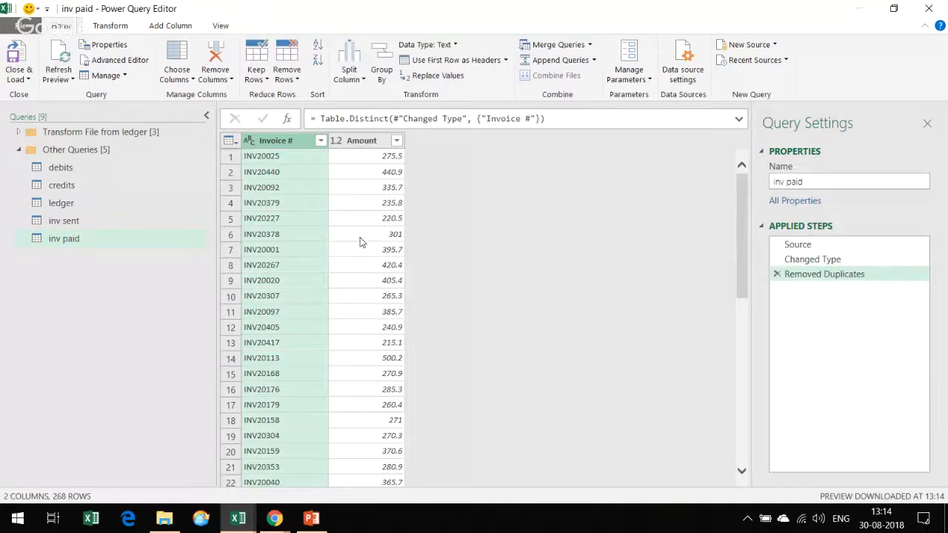
- In the inv sent query, start a conditional column named Status
click(92, 221)
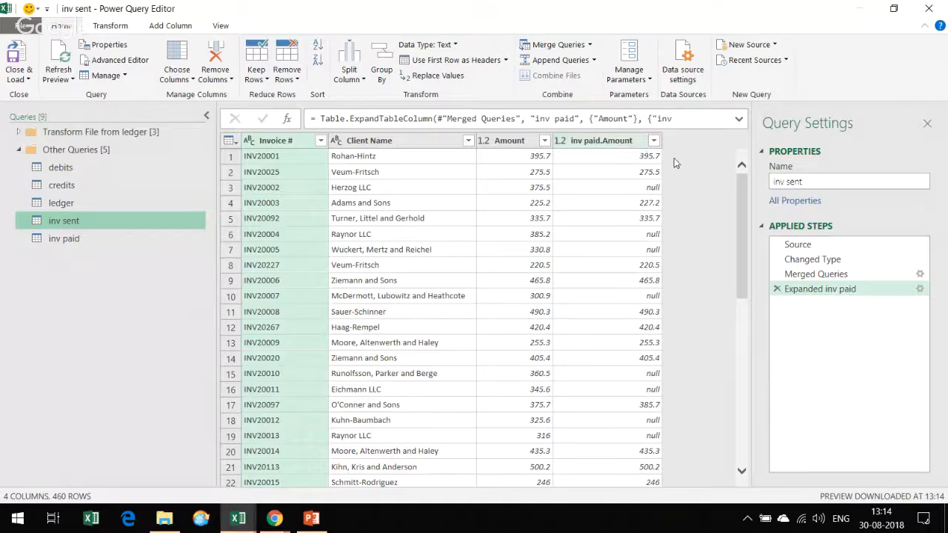
click(600, 141)
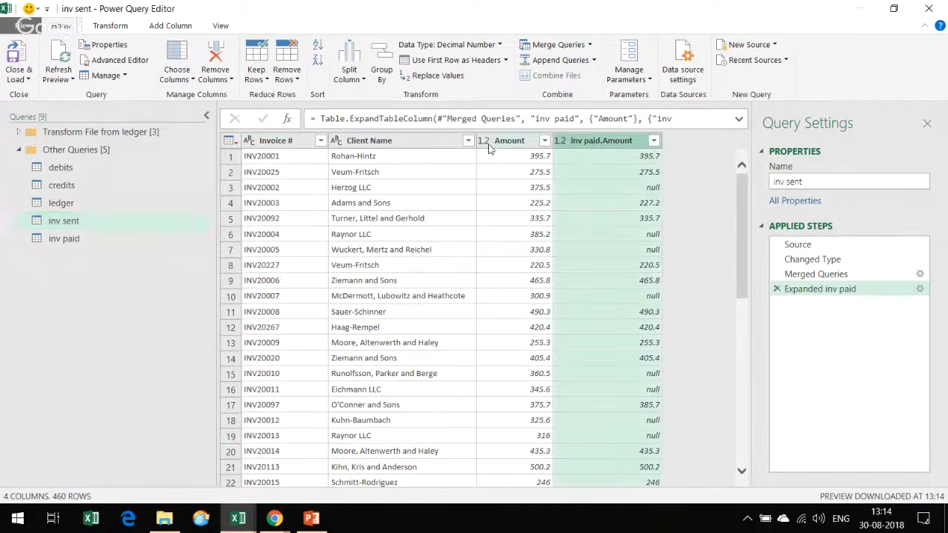
click(487, 144)
click(597, 146)
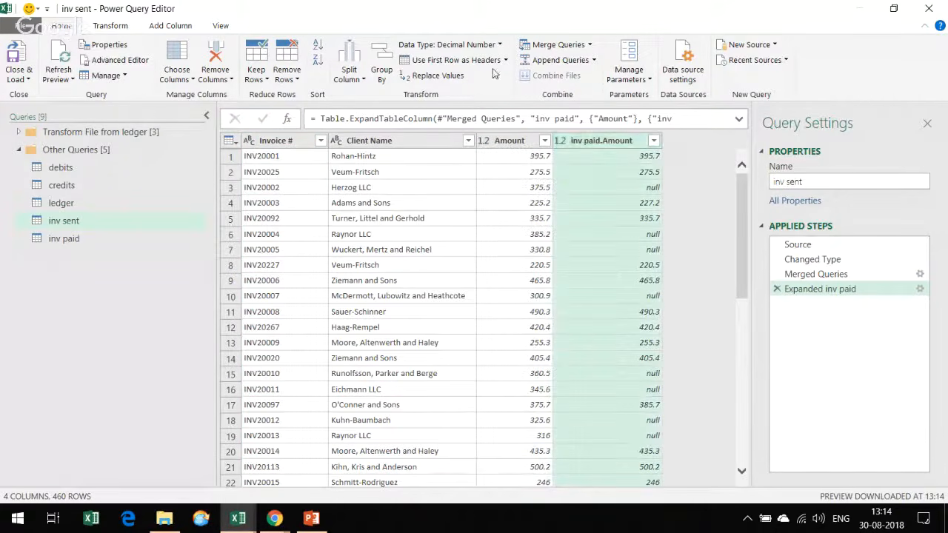
click(115, 26)
click(171, 26)
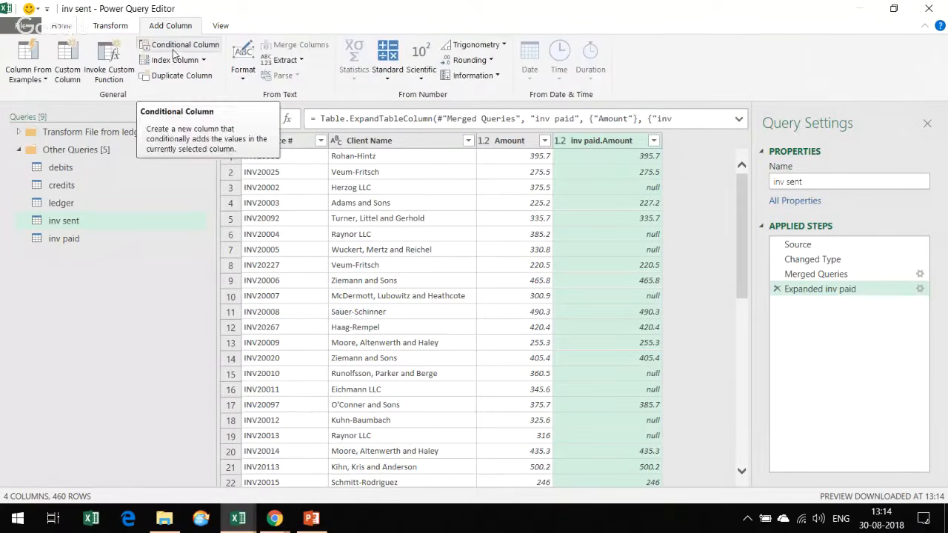
click(174, 48)
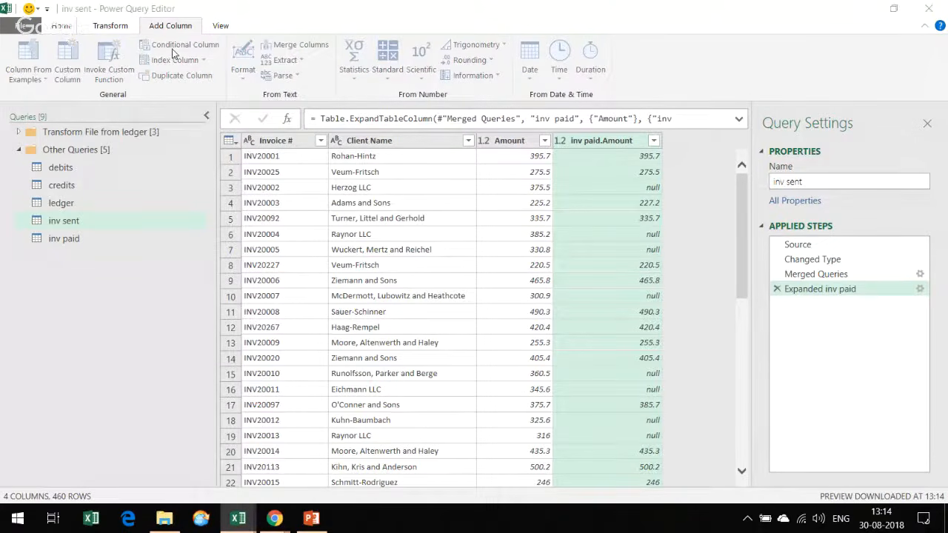
double_click(165, 199)
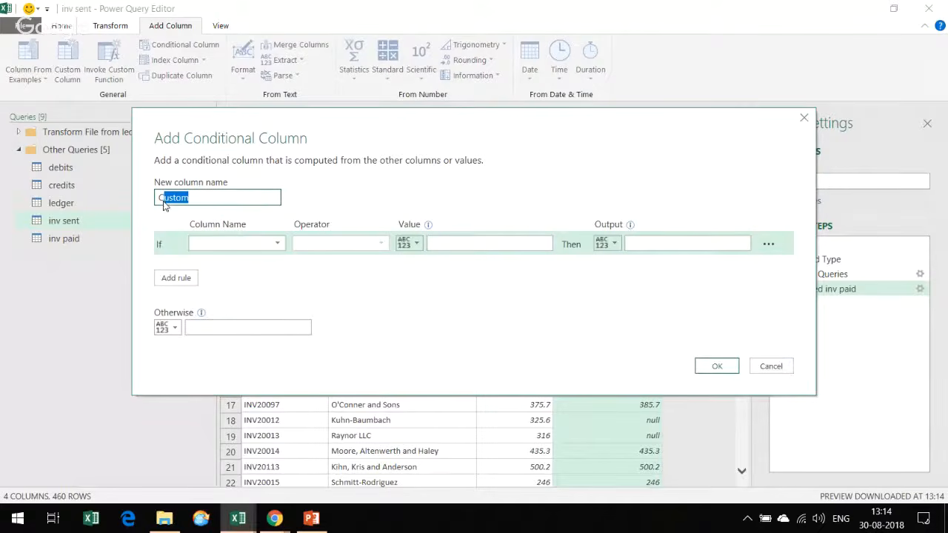
key(BackSpace)
text(Status)
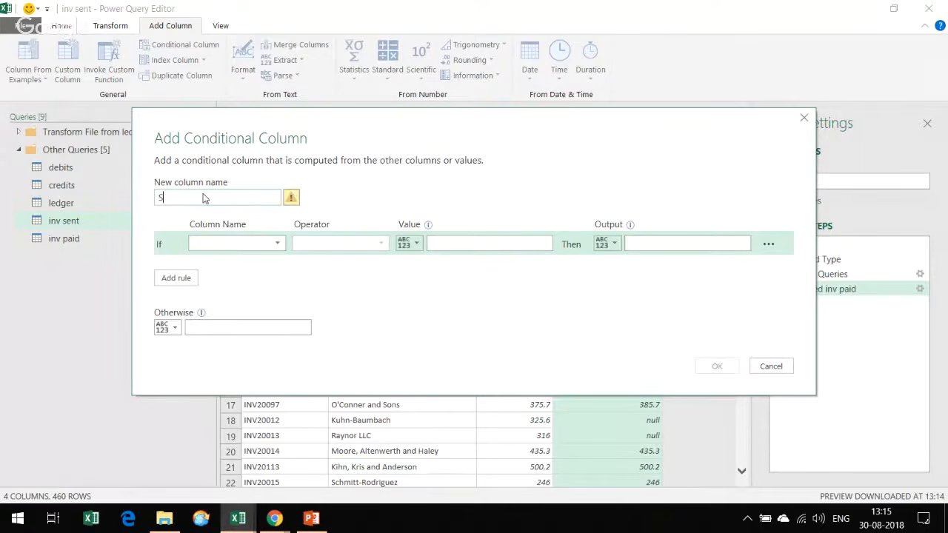
- Define the first Status rule to output "Paid in full" when Amount equals the inv paid.Amount column
click(210, 249)
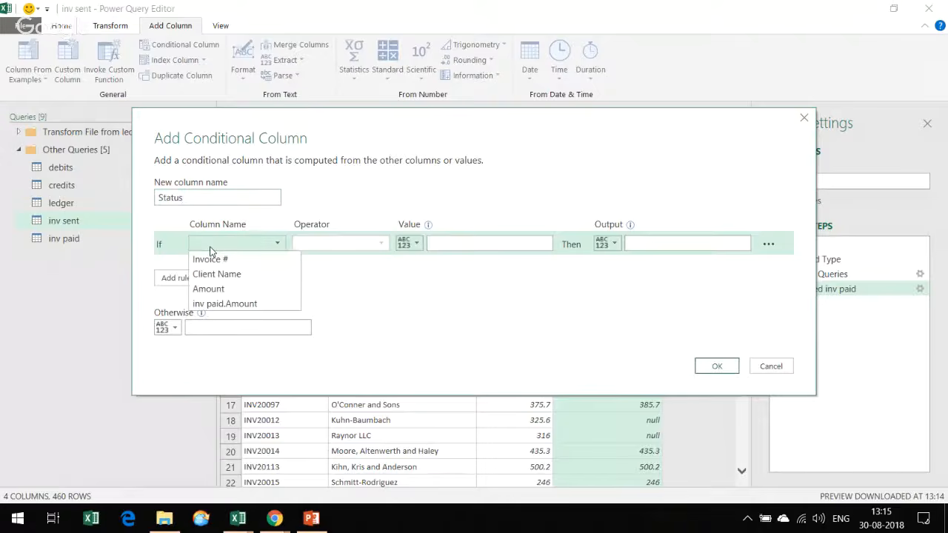
click(269, 289)
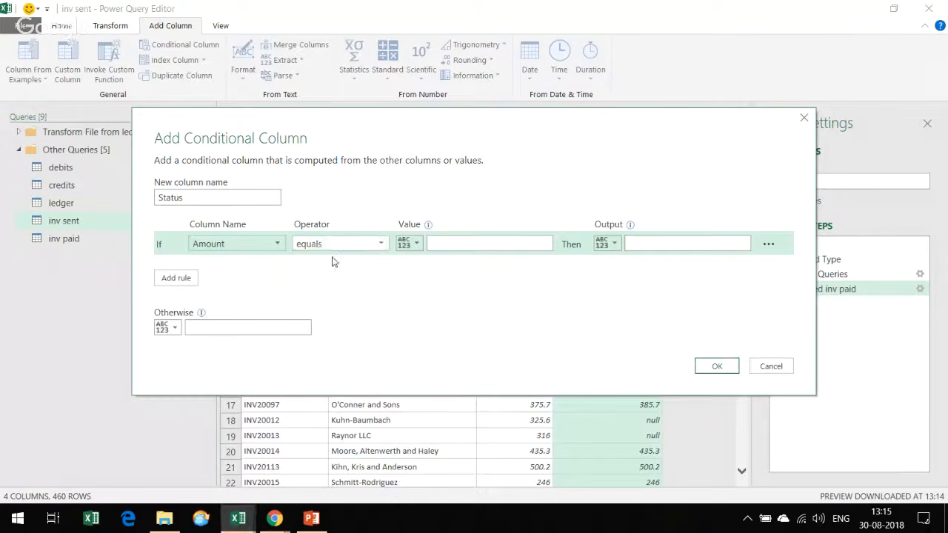
click(397, 245)
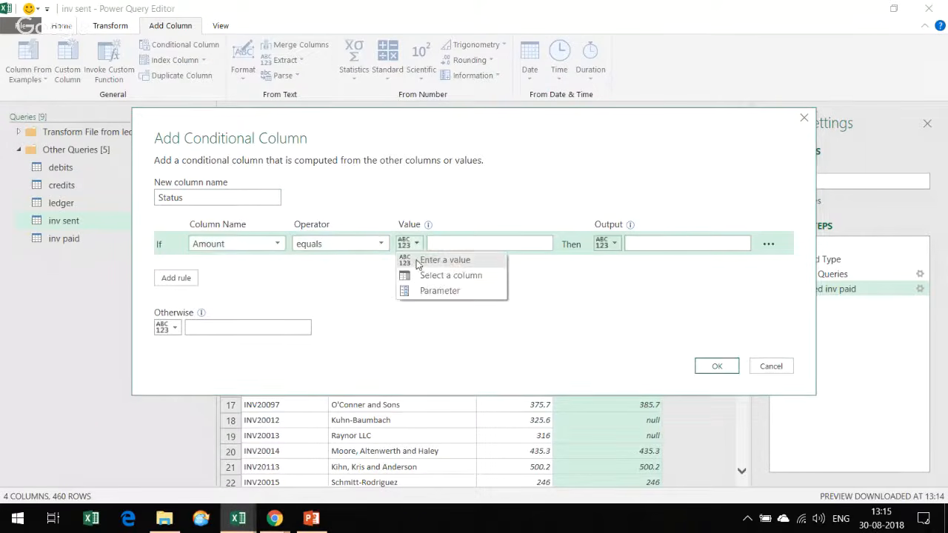
click(428, 274)
click(459, 248)
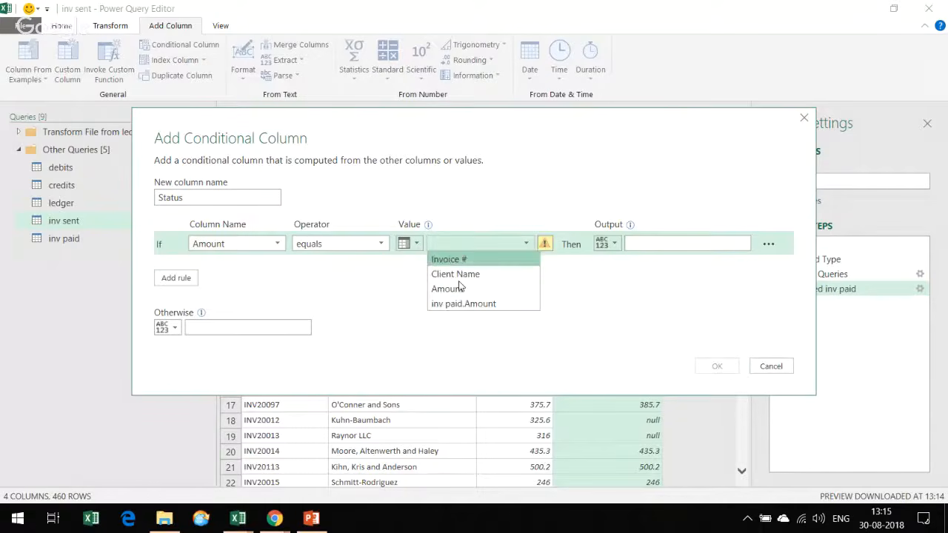
click(459, 304)
click(667, 243)
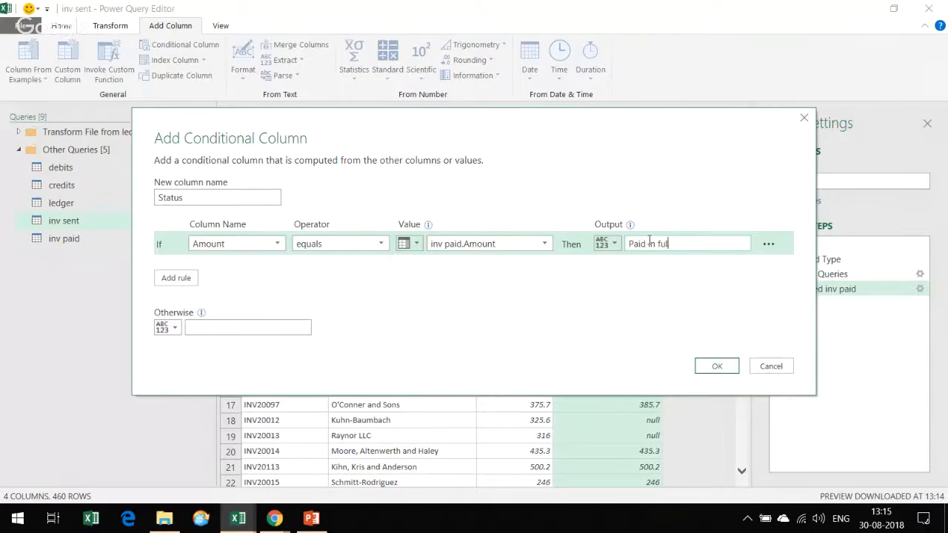
- Add a second rule that outputs "Over paid" when Amount is less than the inv paid.Amount column
click(176, 277)
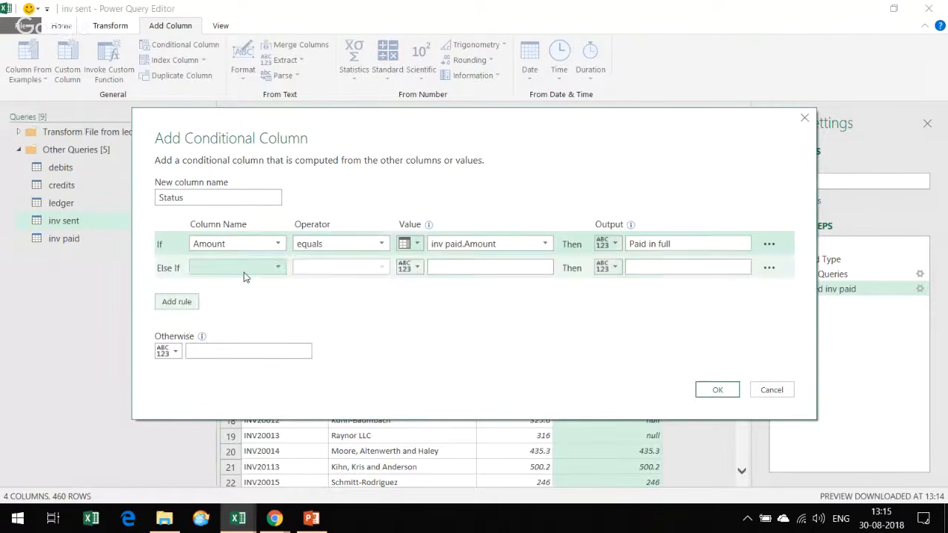
click(244, 268)
click(249, 314)
click(328, 268)
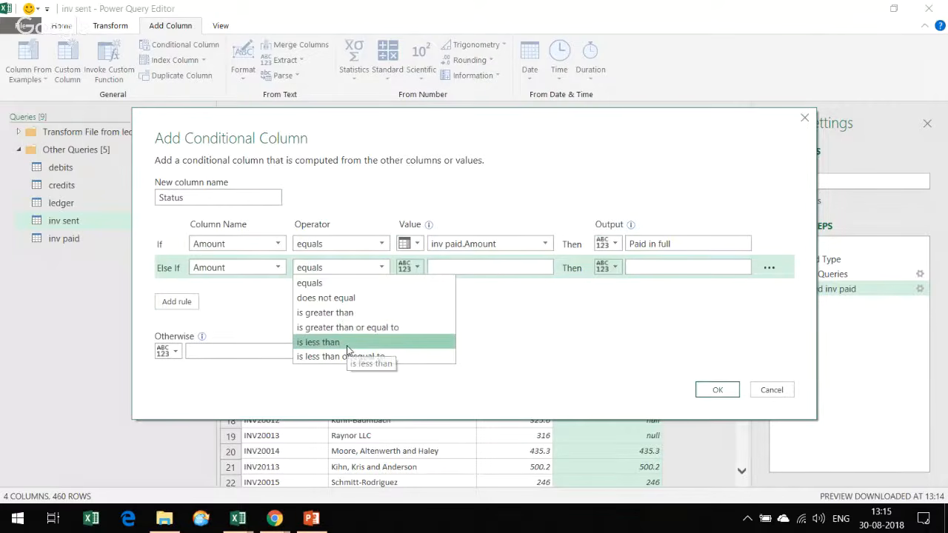
click(347, 342)
click(408, 268)
click(440, 299)
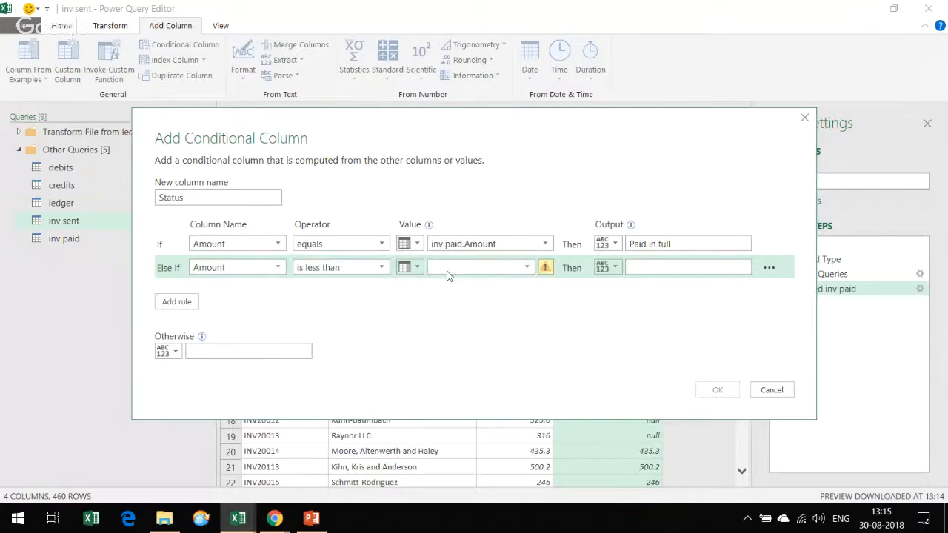
click(444, 267)
click(466, 326)
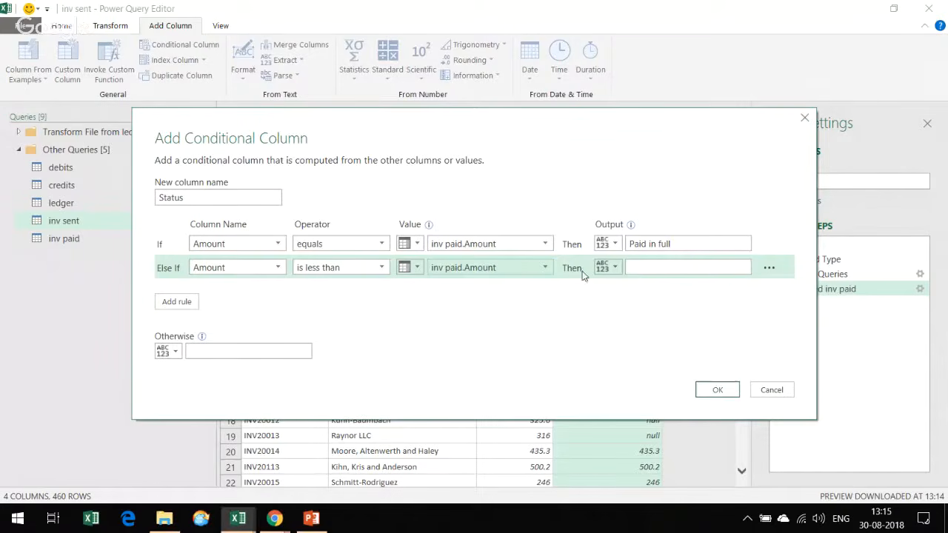
click(635, 267)
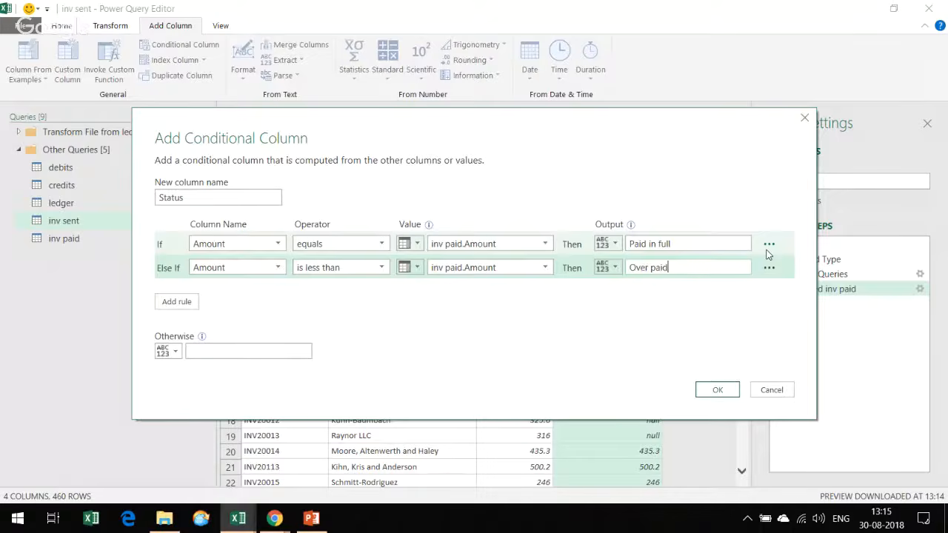
- Add a third rule outputting "Under paid" when Amount is greater than inv paid.Amount, with "Not paid" otherwise, and create the column
click(177, 301)
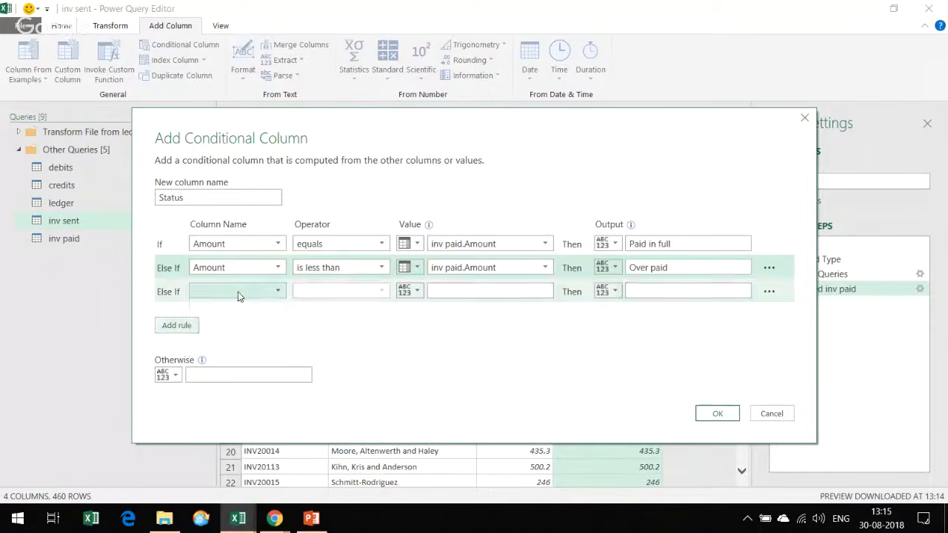
click(238, 294)
click(235, 337)
click(311, 293)
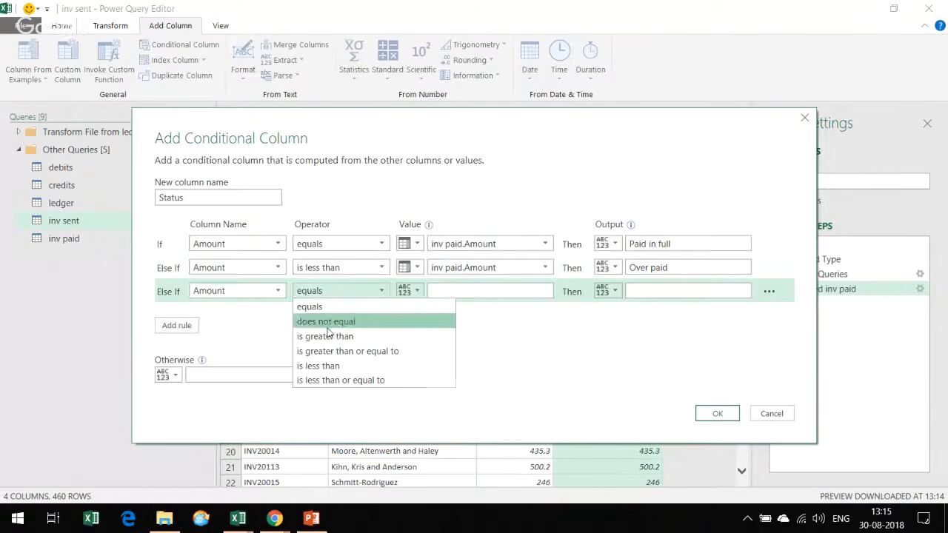
click(329, 336)
click(409, 291)
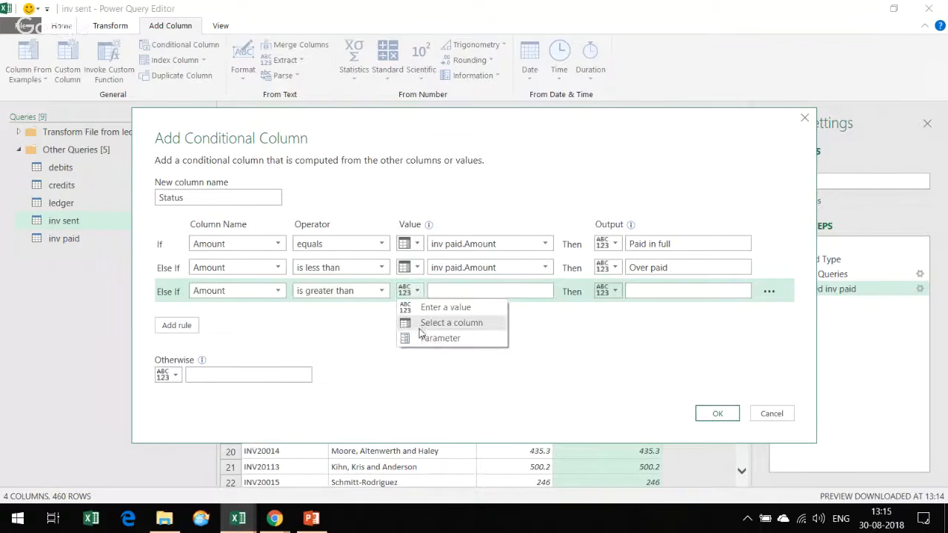
click(421, 326)
click(459, 291)
click(470, 351)
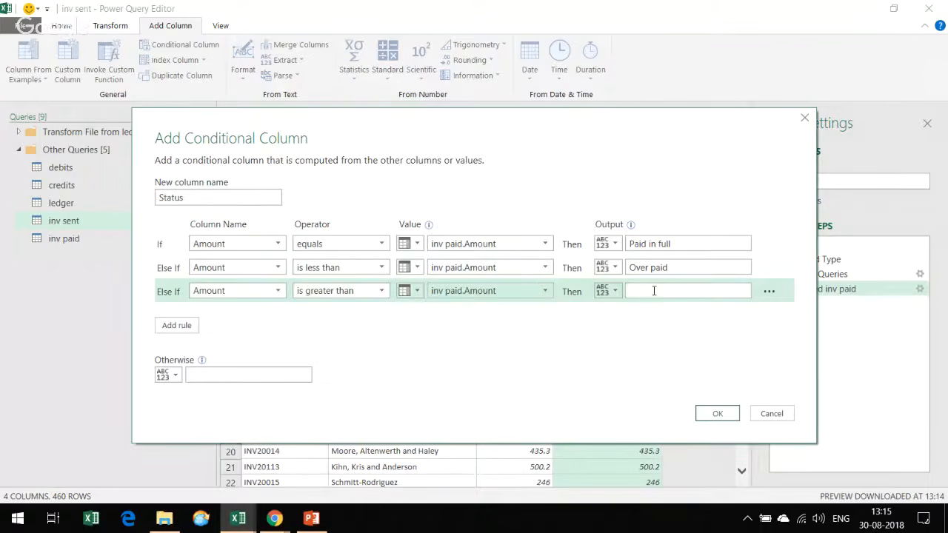
click(654, 291)
text(Under paid)
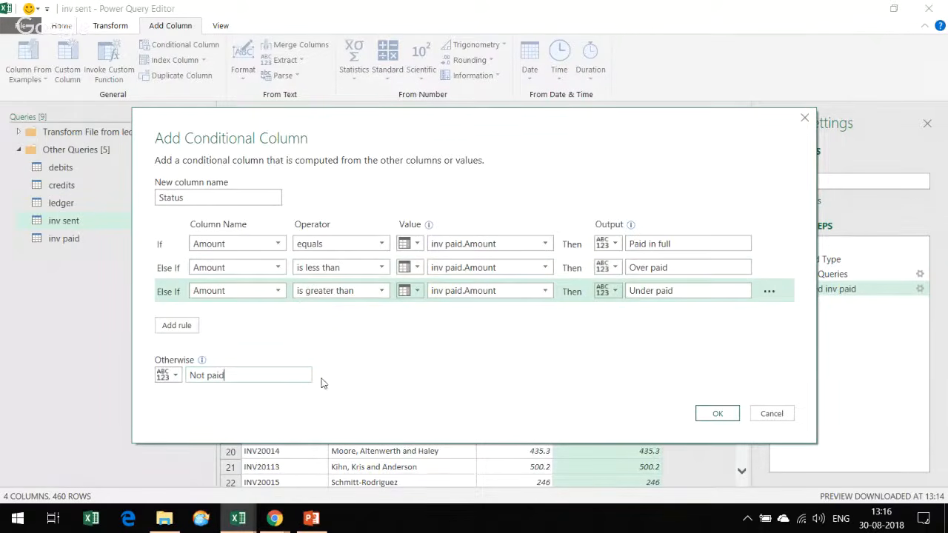
click(699, 419)
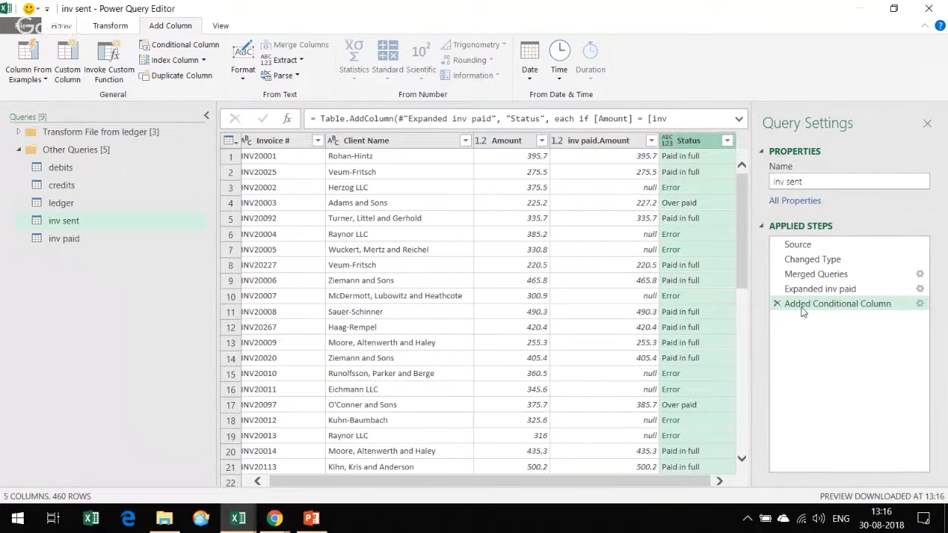
- Edit the Status column's first rule to output "Not paid" when inv paid.Amount equals the value null
click(921, 304)
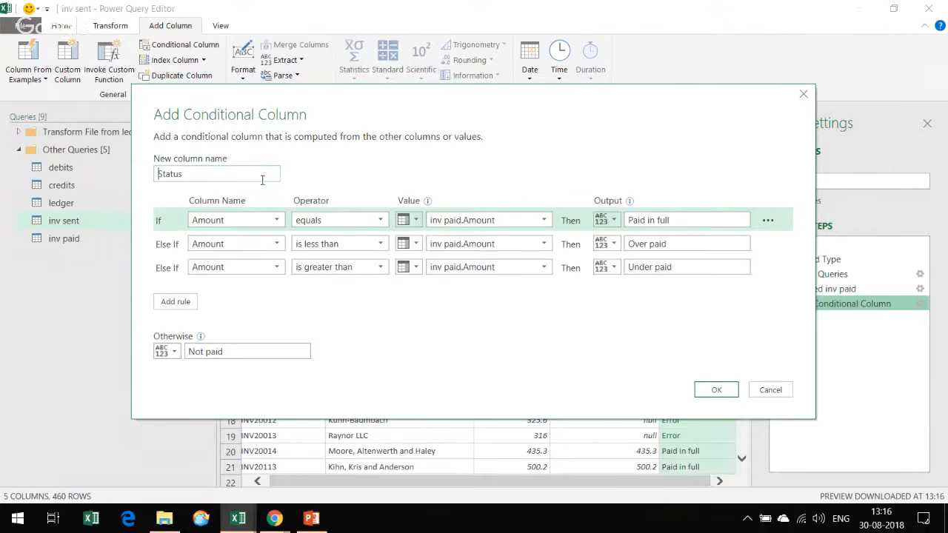
click(261, 220)
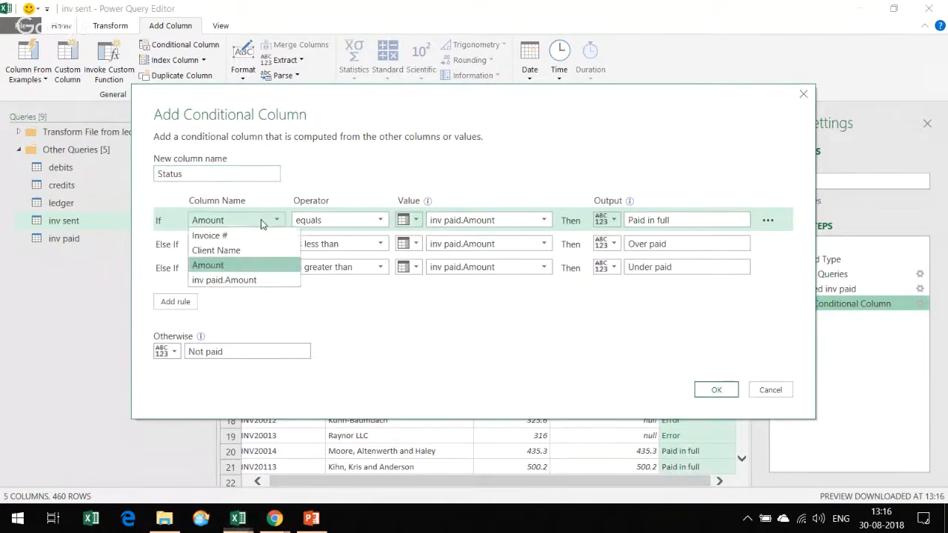
click(252, 280)
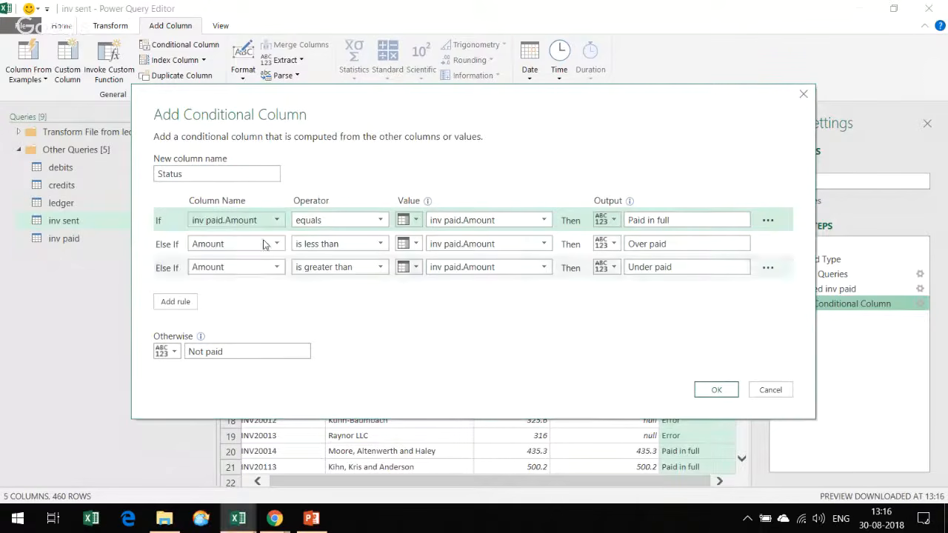
click(449, 220)
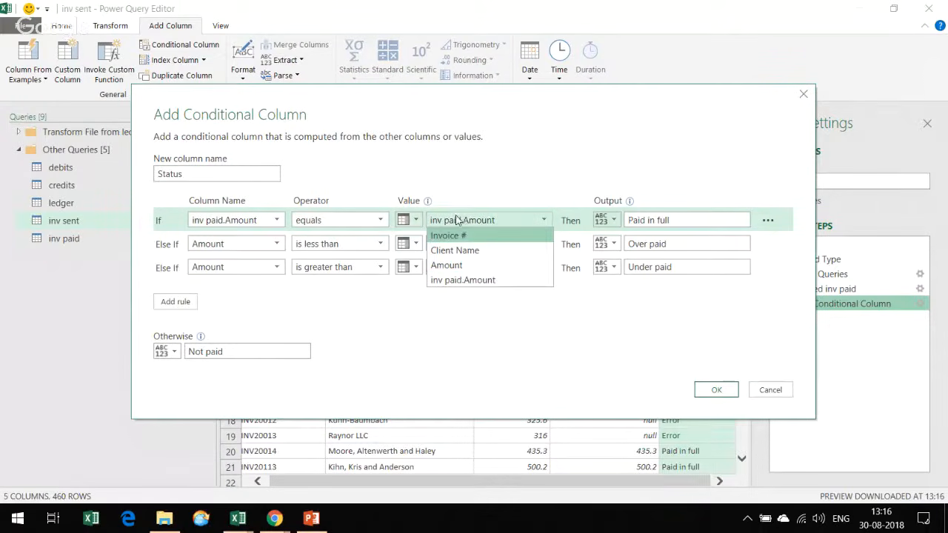
click(409, 220)
click(444, 235)
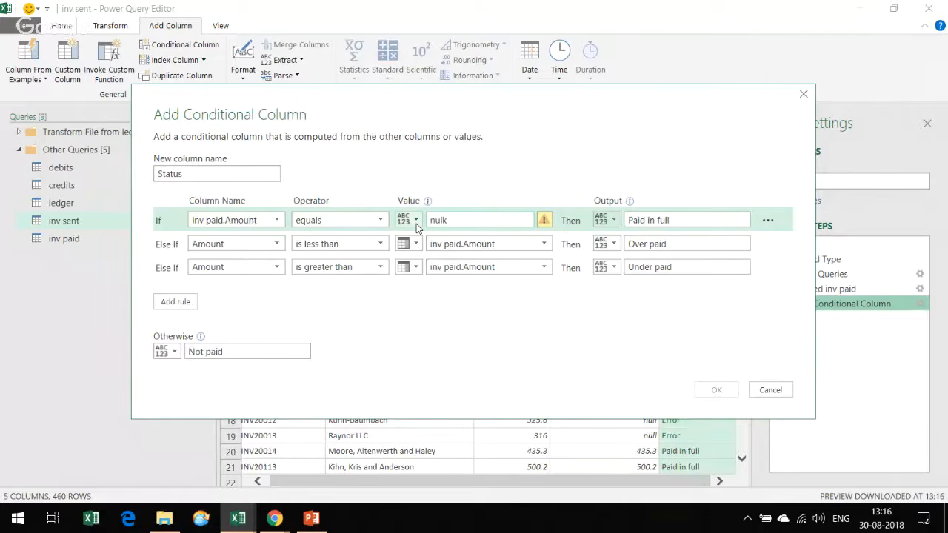
text(null)
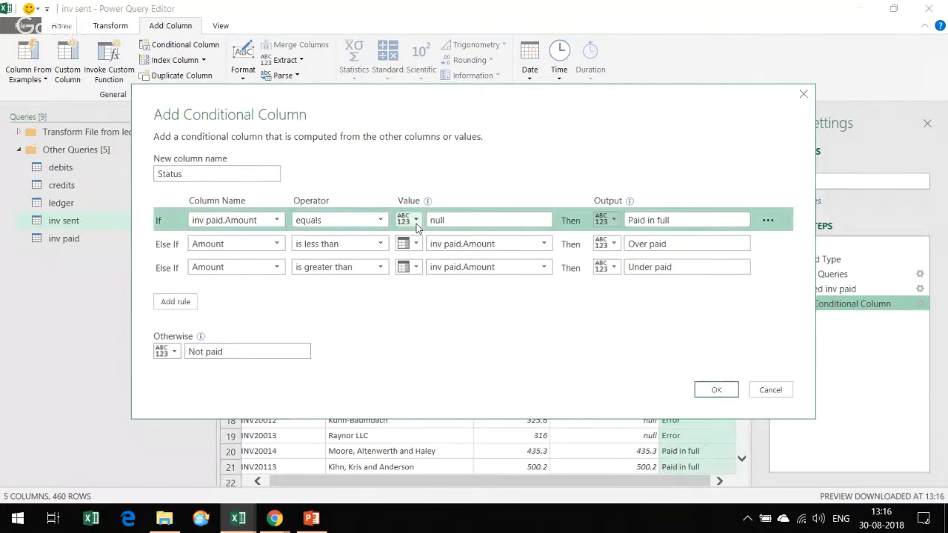
triple_click(651, 220)
text(Not paid)
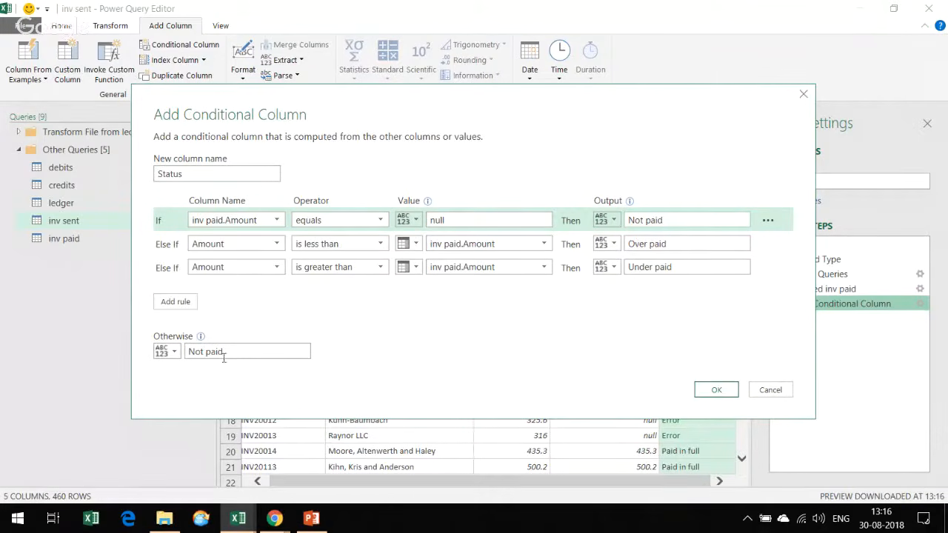
- Set the Status column's otherwise output to "Paid in full" and apply the edited rules
drag(224, 357, 191, 351)
text(Paid in full)
click(715, 388)
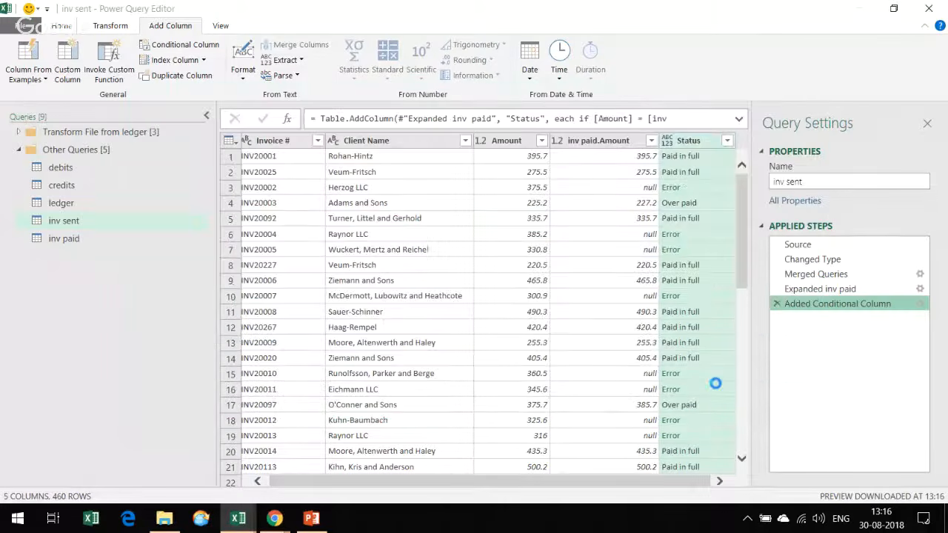
- Review the distinct values in the Status column's filter list without applying a filter
click(727, 141)
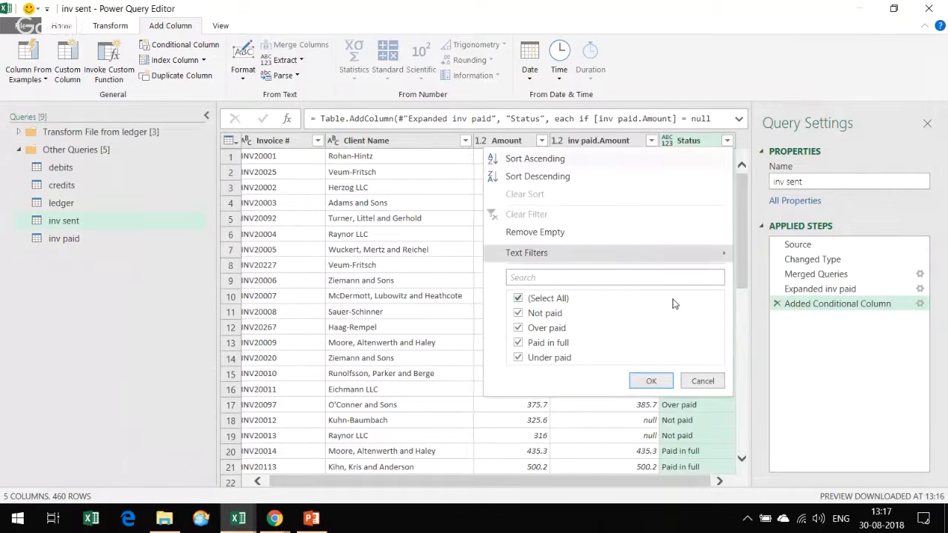
key(Escape)
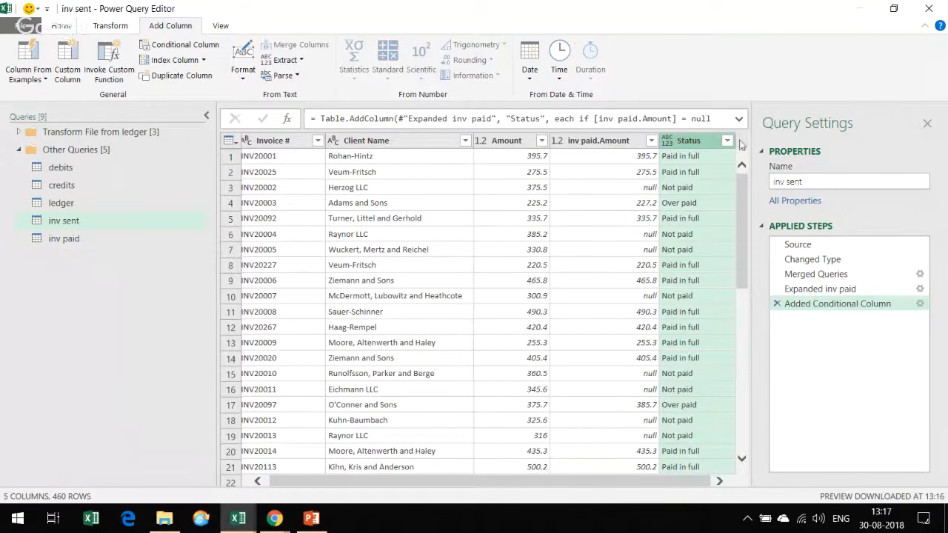
click(727, 141)
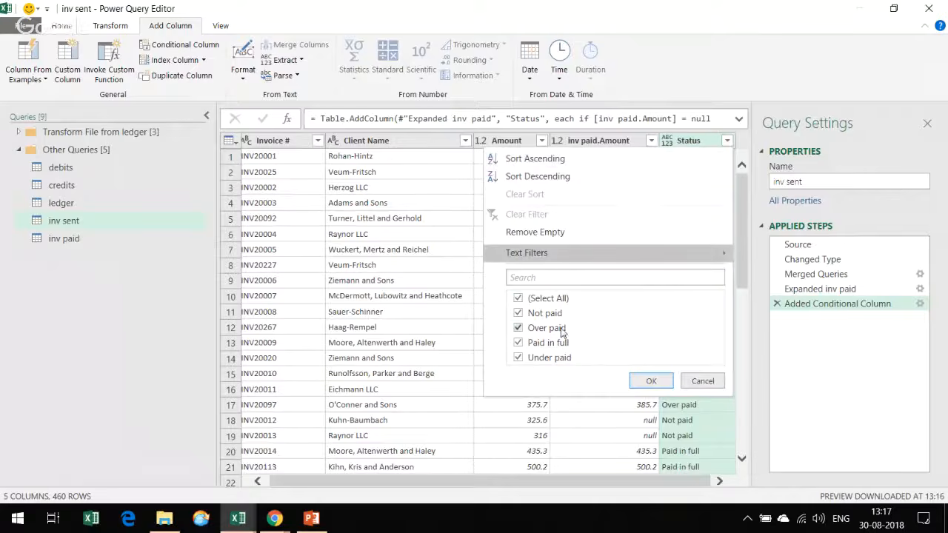
click(701, 381)
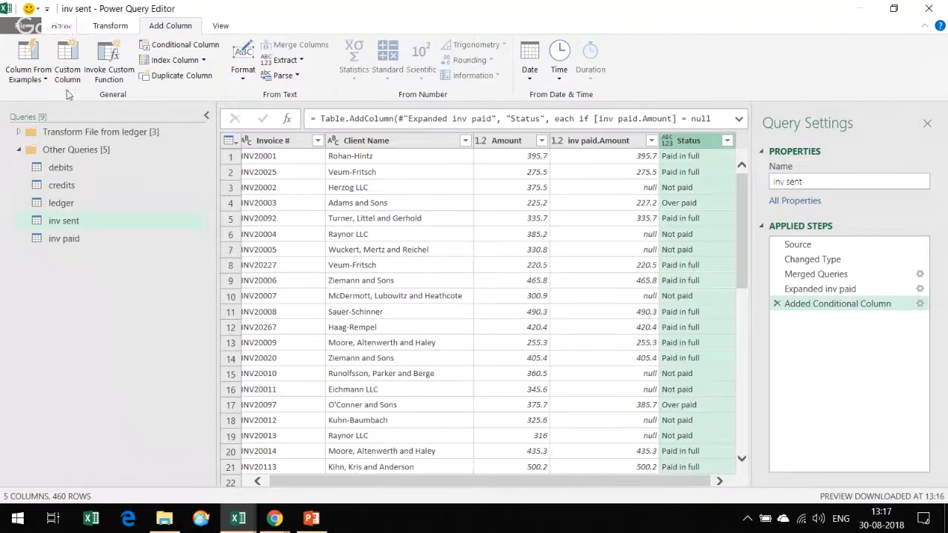
- Close the query editor and load the query results into the workbook
click(63, 25)
click(19, 76)
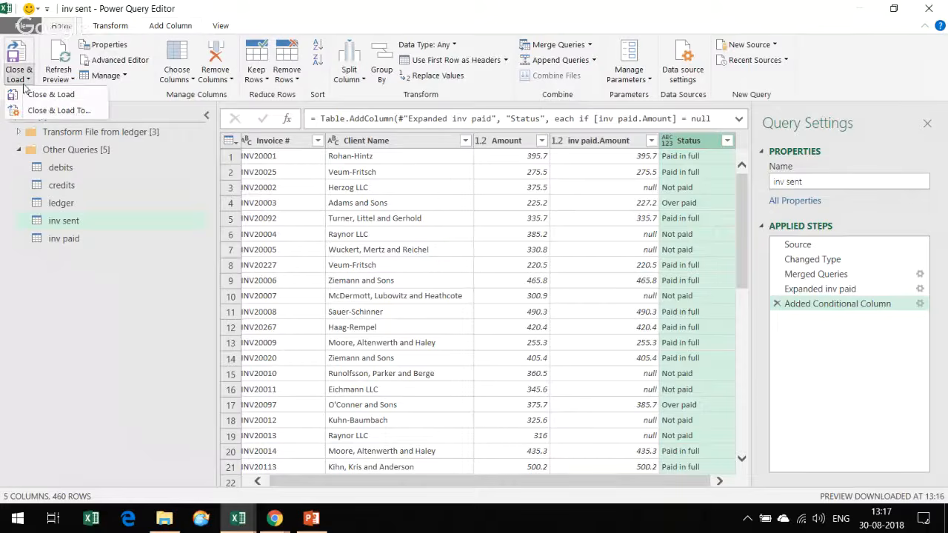
click(47, 96)
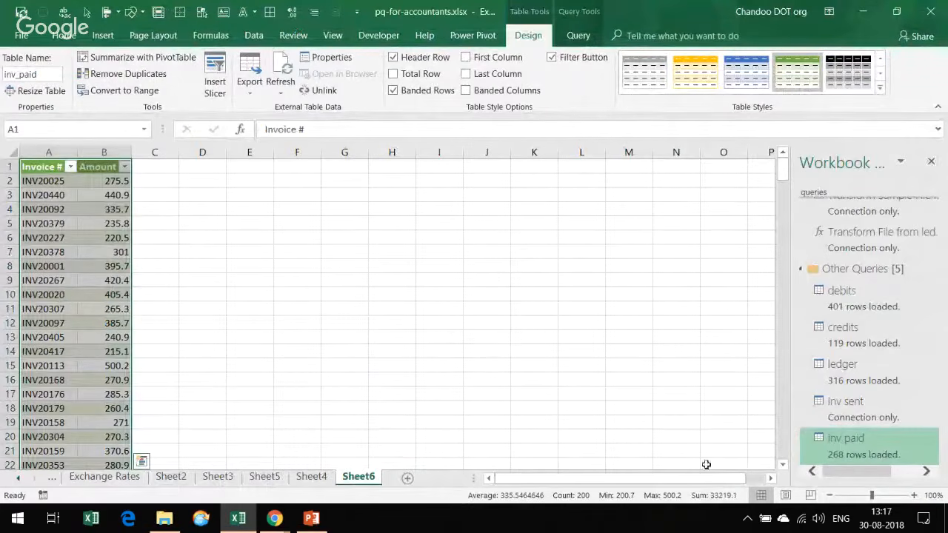
mouse_move(869, 420)
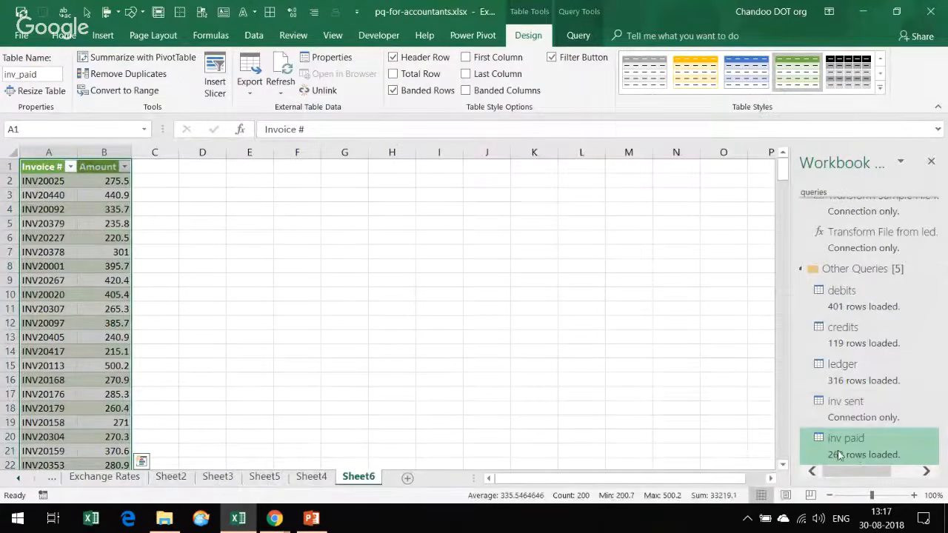
mouse_move(859, 457)
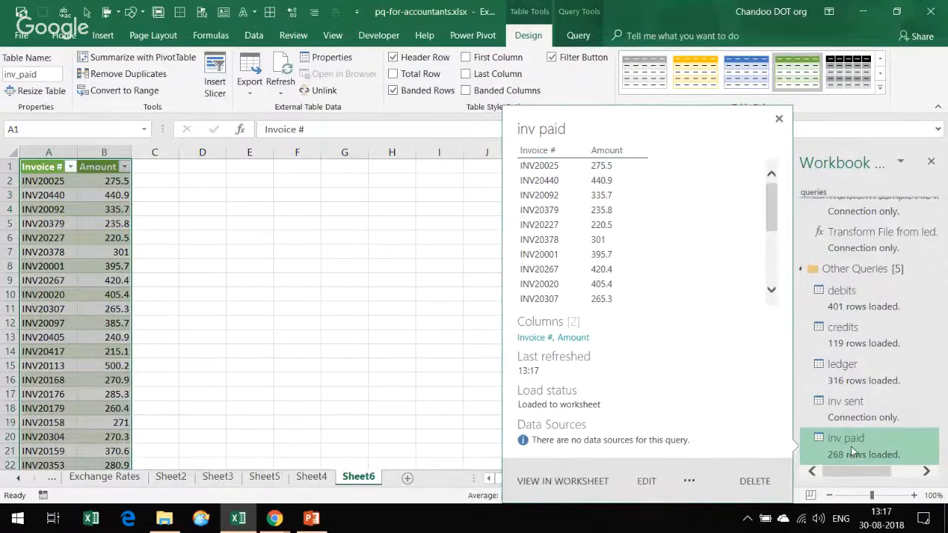
right_click(360, 480)
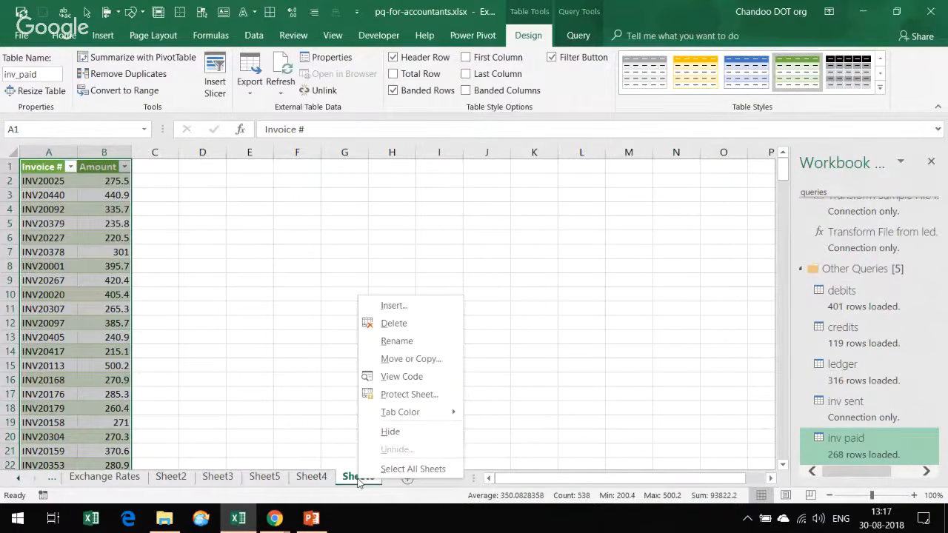
click(387, 326)
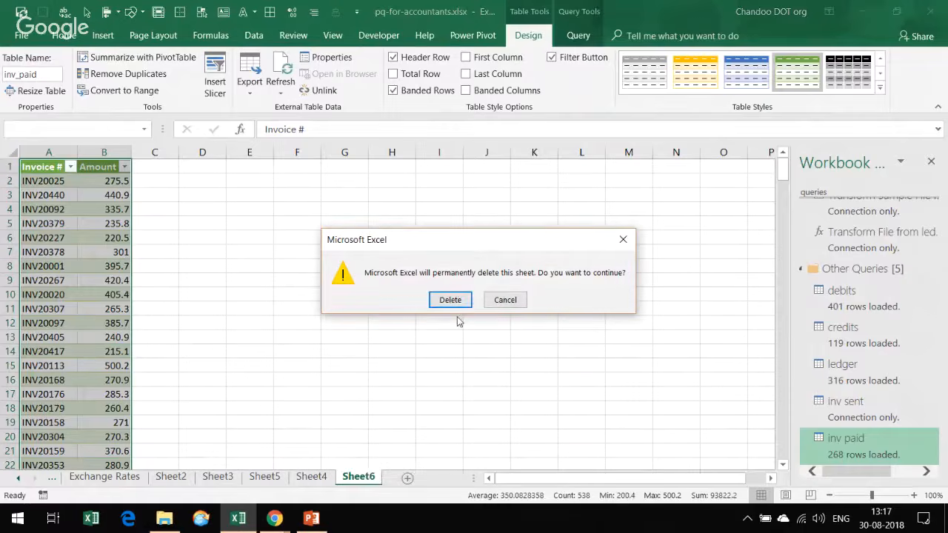
click(506, 300)
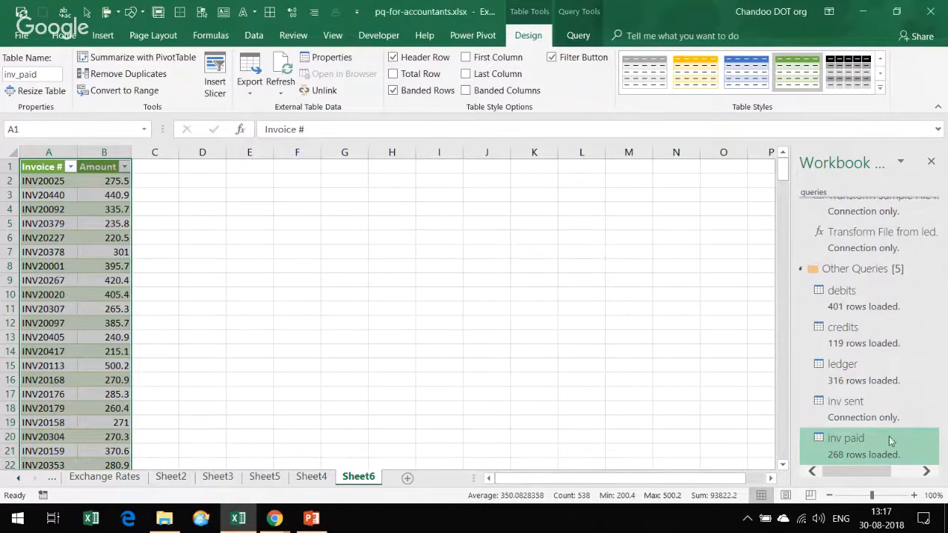
- Change the inv paid query's load setting to Only Create Connection and accept removal of its worksheet table
mouse_move(853, 443)
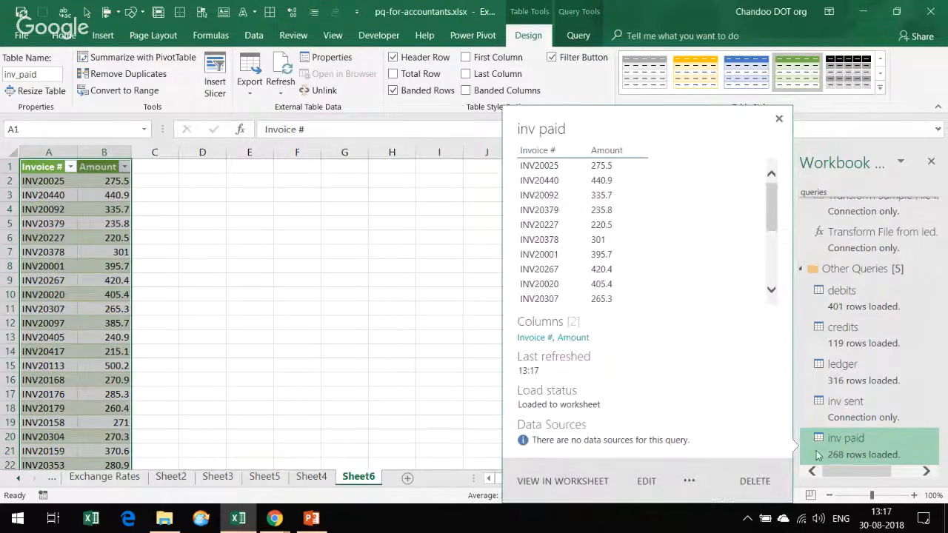
right_click(859, 443)
click(863, 327)
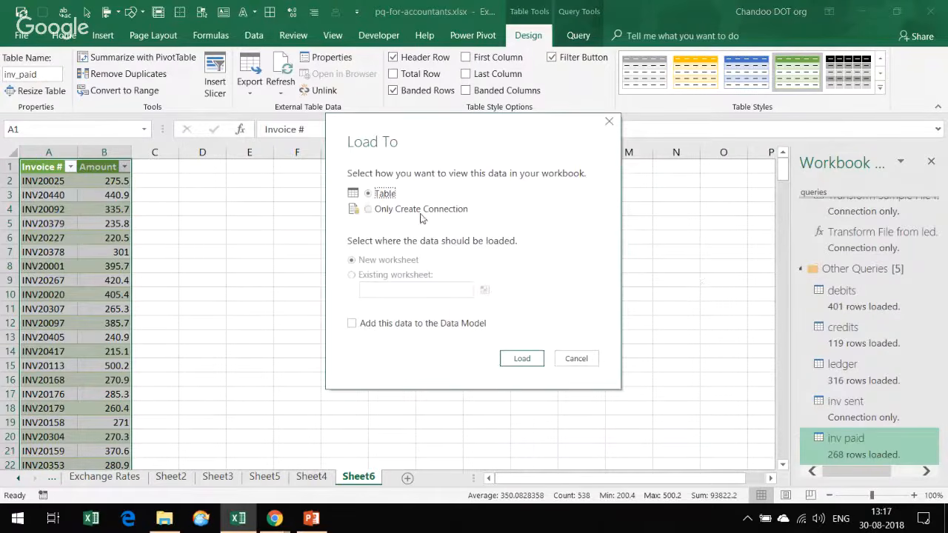
click(523, 359)
click(546, 297)
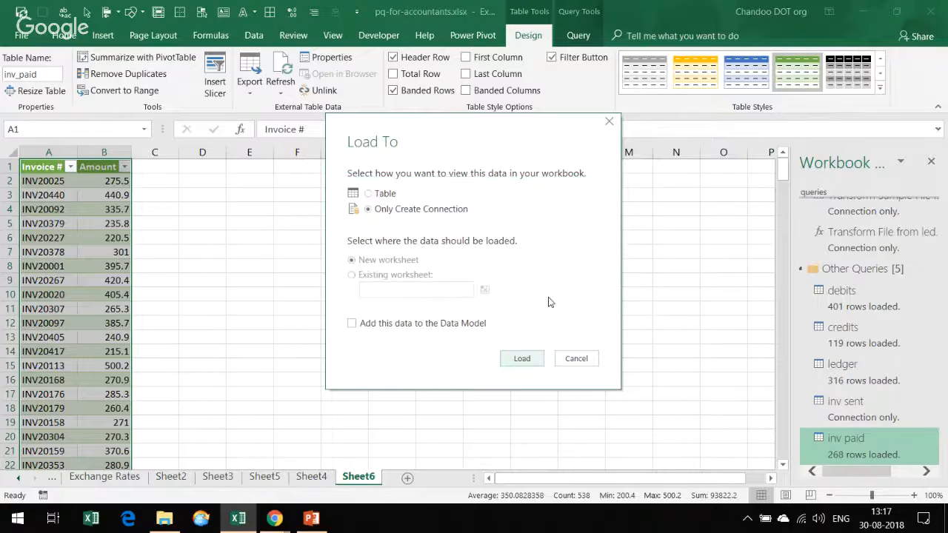
- Load the inv sent query as a table on a new worksheet
click(400, 395)
click(848, 405)
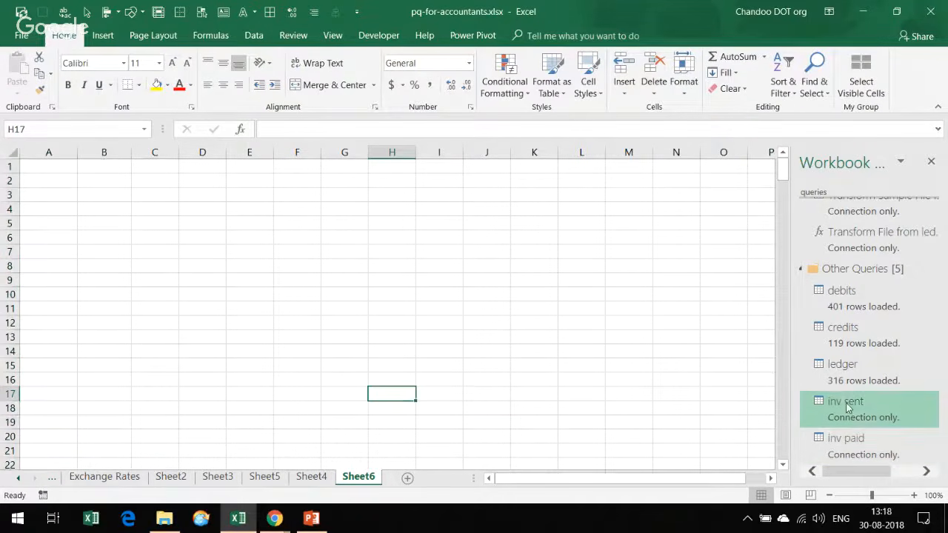
right_click(846, 406)
click(869, 327)
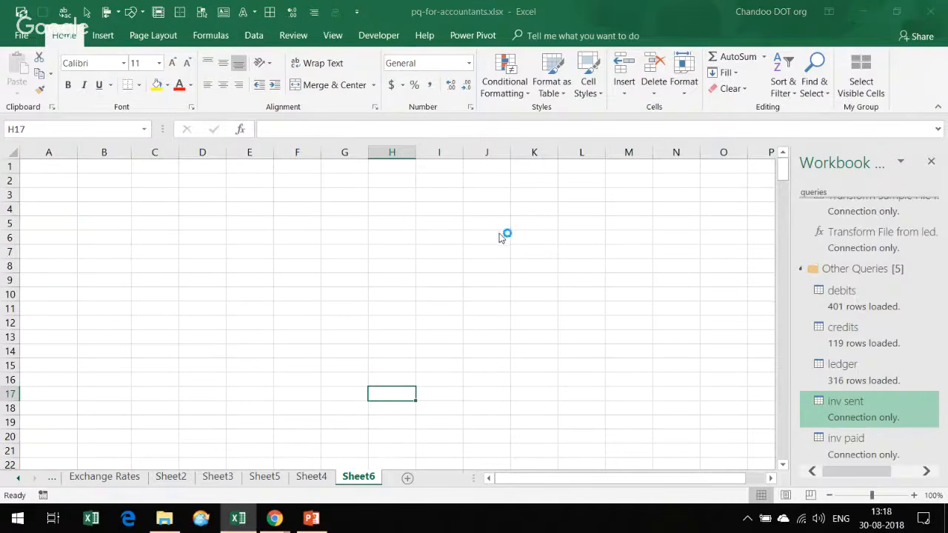
click(382, 194)
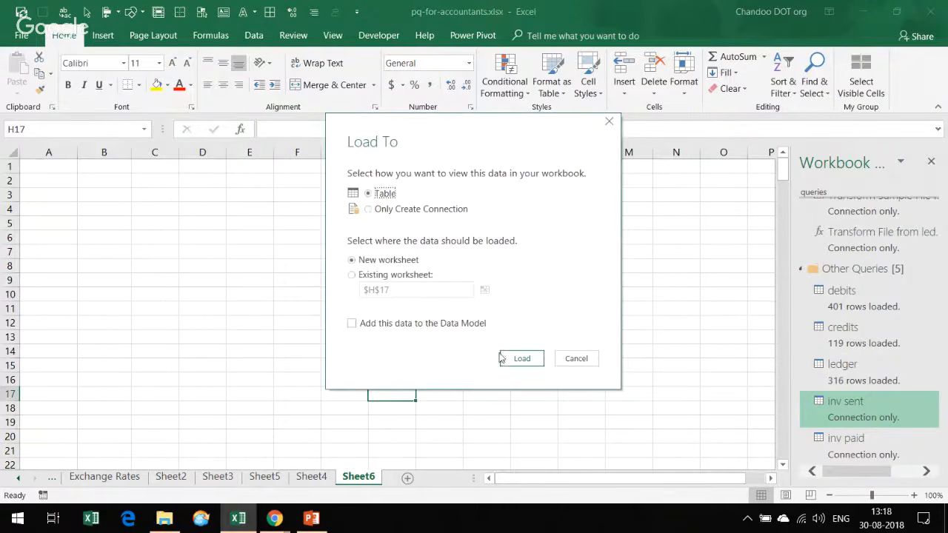
click(508, 367)
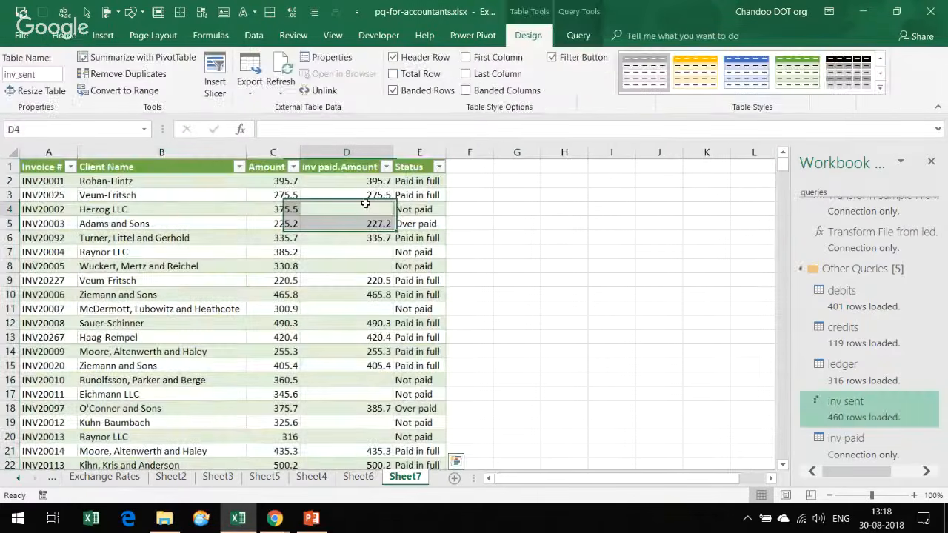
- Review the Status values alongside the sent and paid amounts in the loaded inv sent table
click(411, 182)
scroll(399, 319, down, 1)
scroll(403, 319, down, 20)
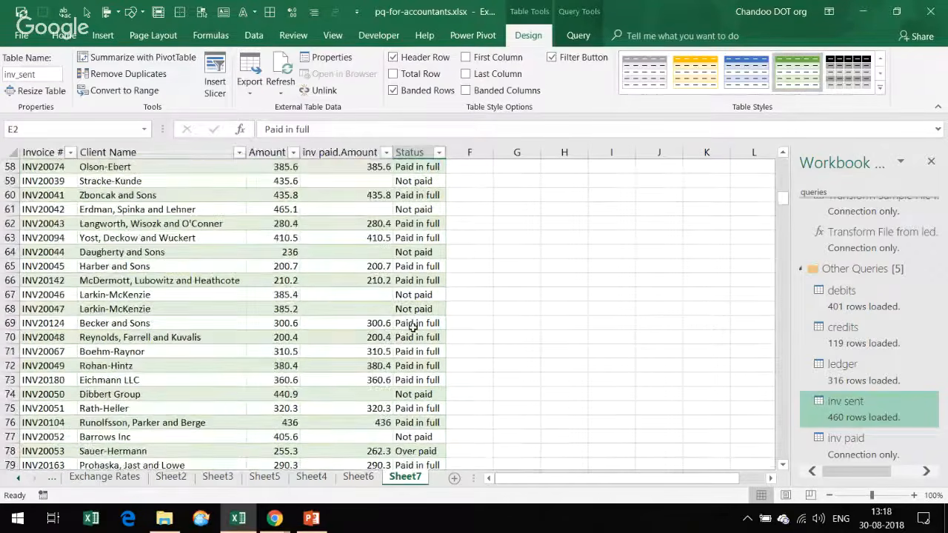
scroll(414, 315, up, 13)
scroll(415, 314, up, 15)
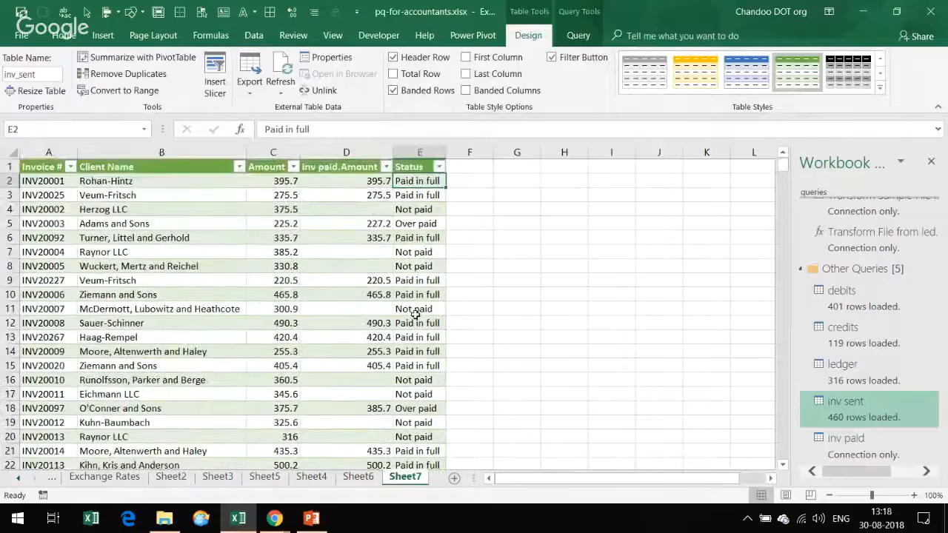
scroll(415, 315, down, 1)
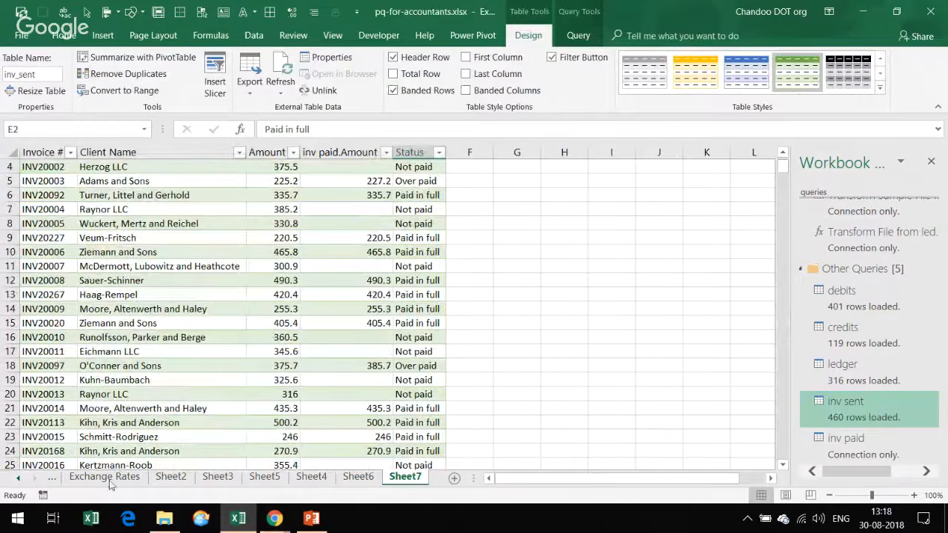
- On the reconciliation sheet, set the amount in cell K10 of the Paid Invoices table to 430
click(21, 480)
click(21, 480)
click(133, 477)
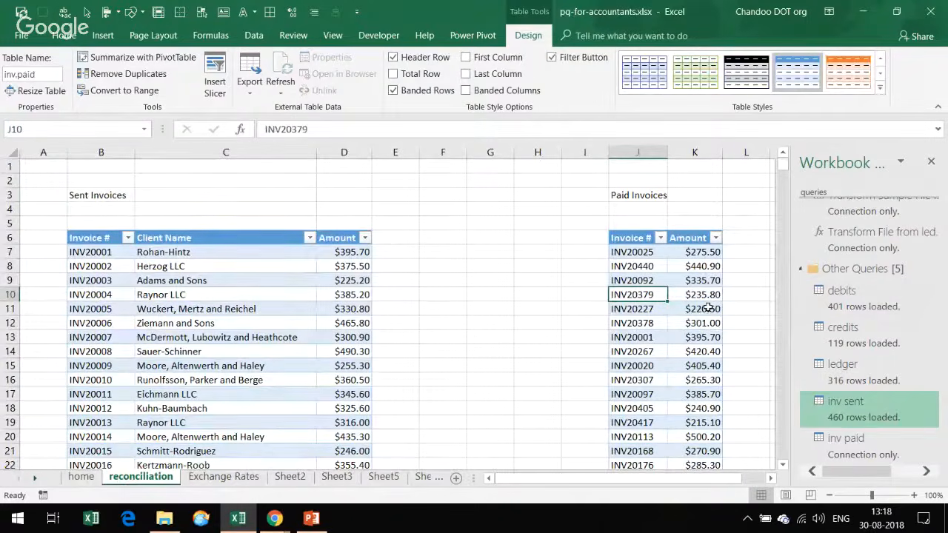
click(709, 296)
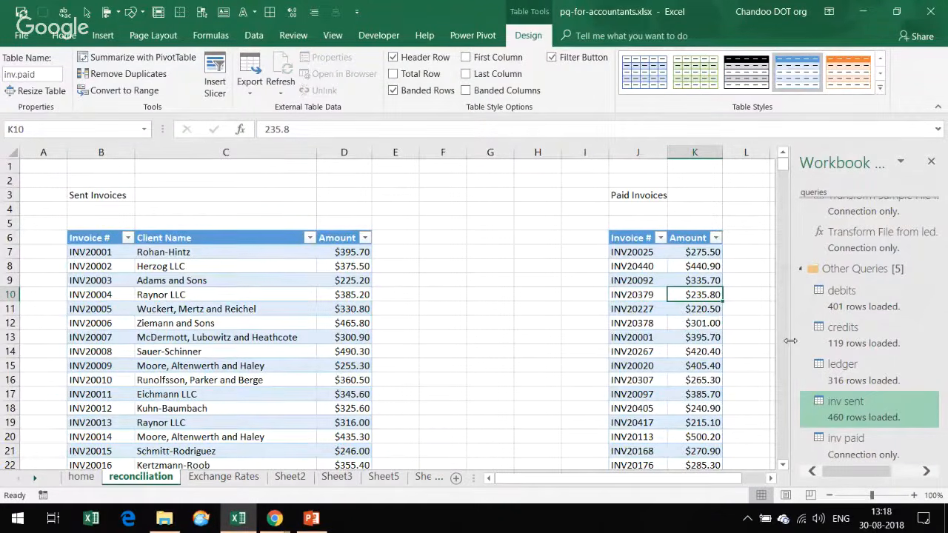
text(430)
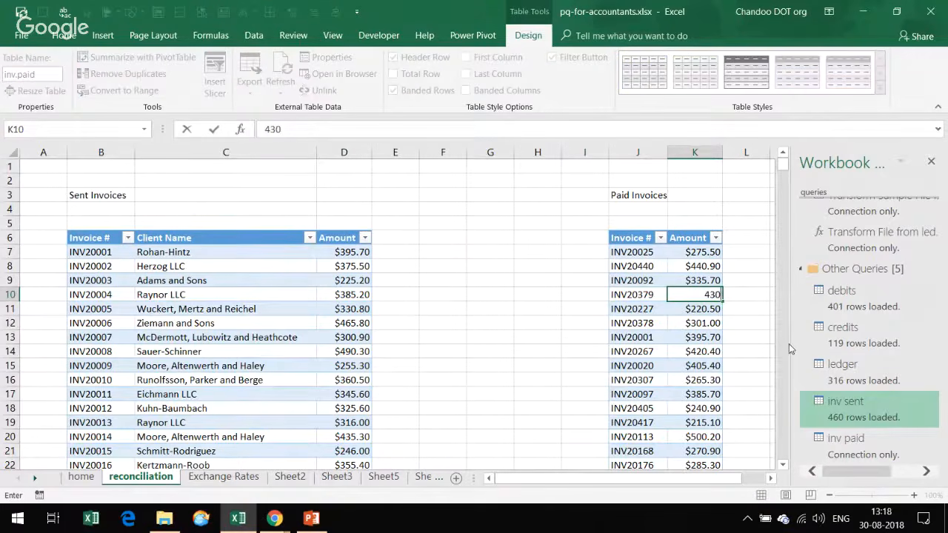
key(Return)
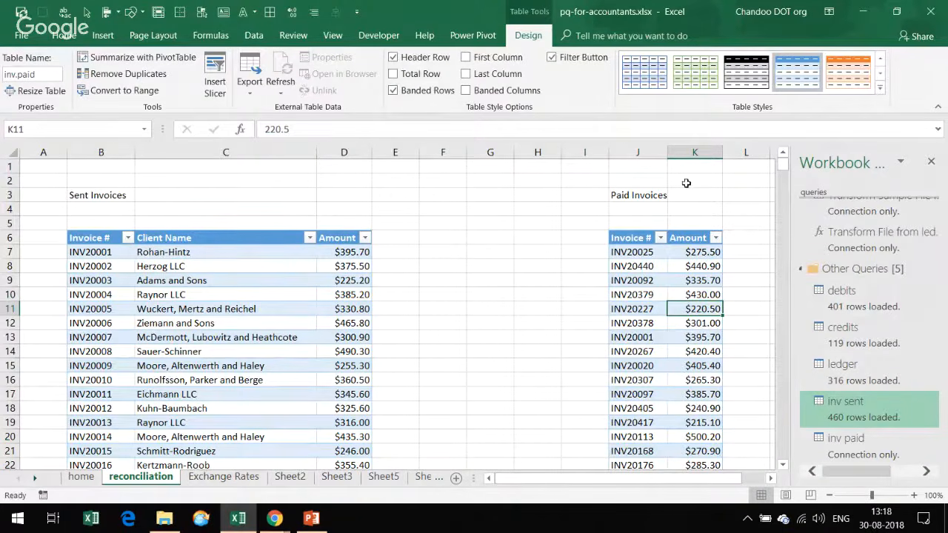
- Refresh the inv_sent table on Sheet7 and look through its updated rows
click(415, 482)
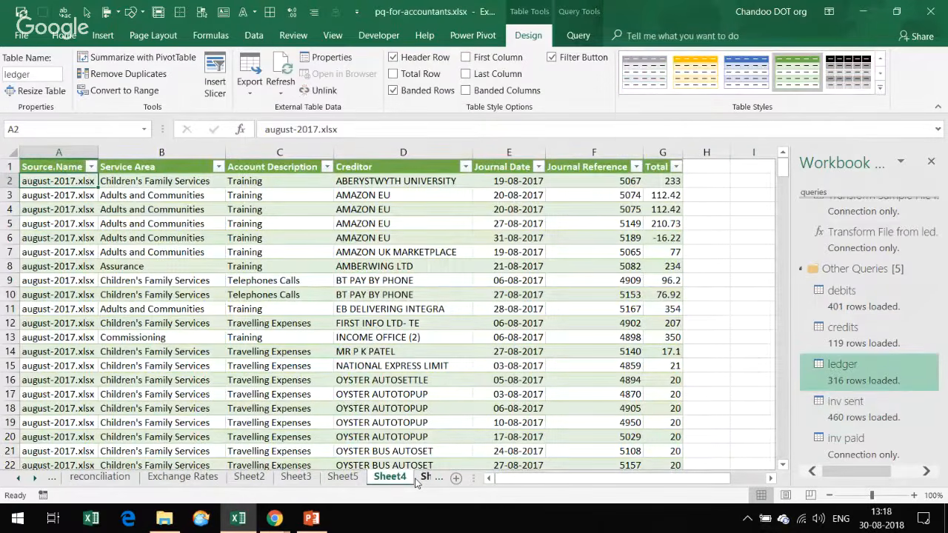
click(424, 479)
click(424, 480)
click(281, 67)
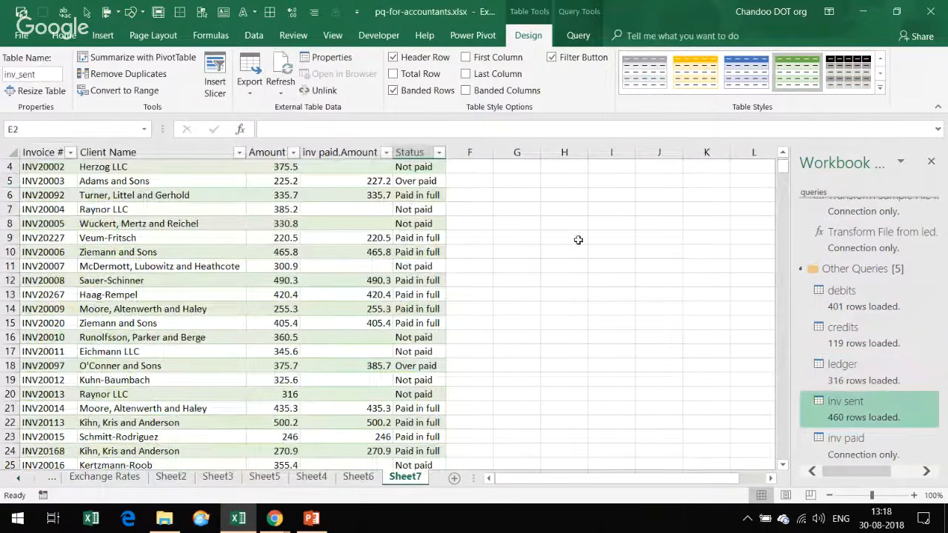
scroll(413, 226, down, 7)
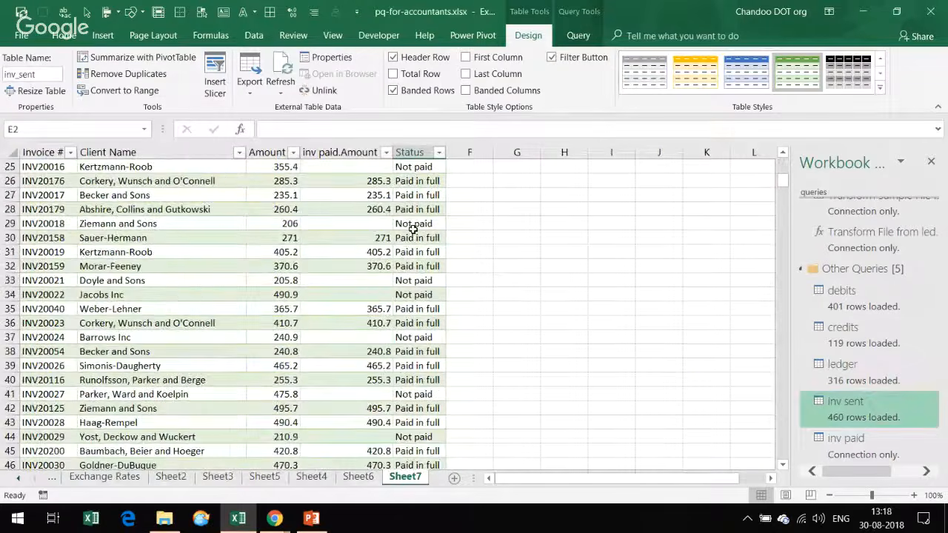
scroll(413, 230, down, 20)
scroll(416, 252, up, 20)
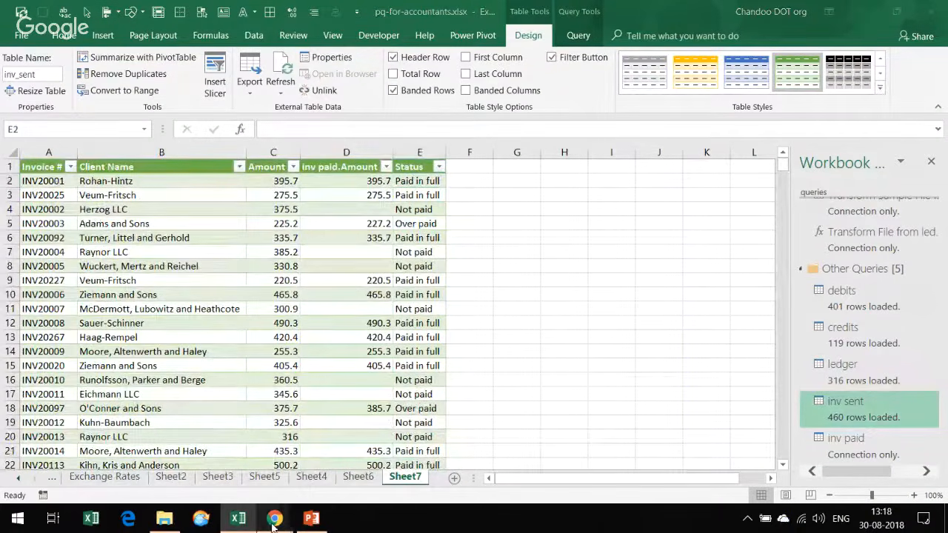
- Switch to Chrome to check the YouTube live chat for questions and return to the Excel workbook
mouse_move(274, 519)
click(351, 459)
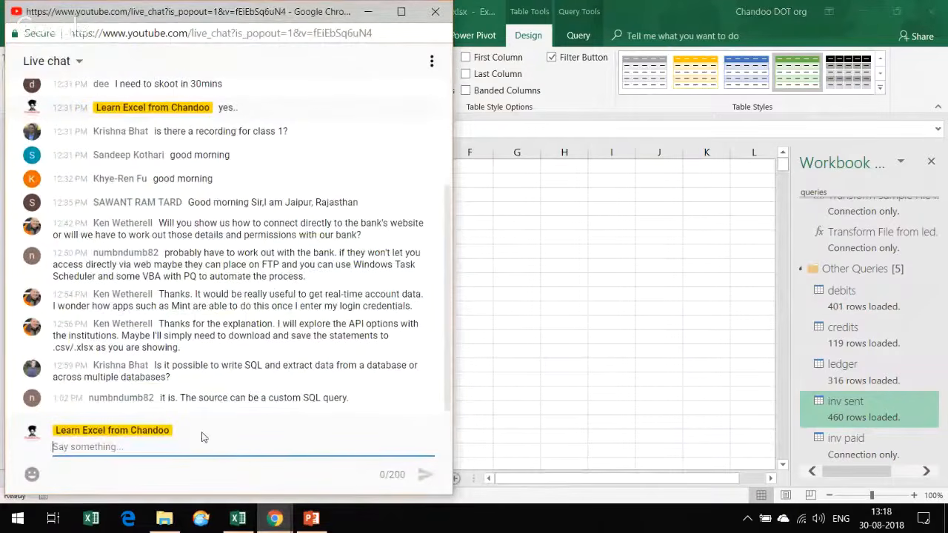
click(274, 518)
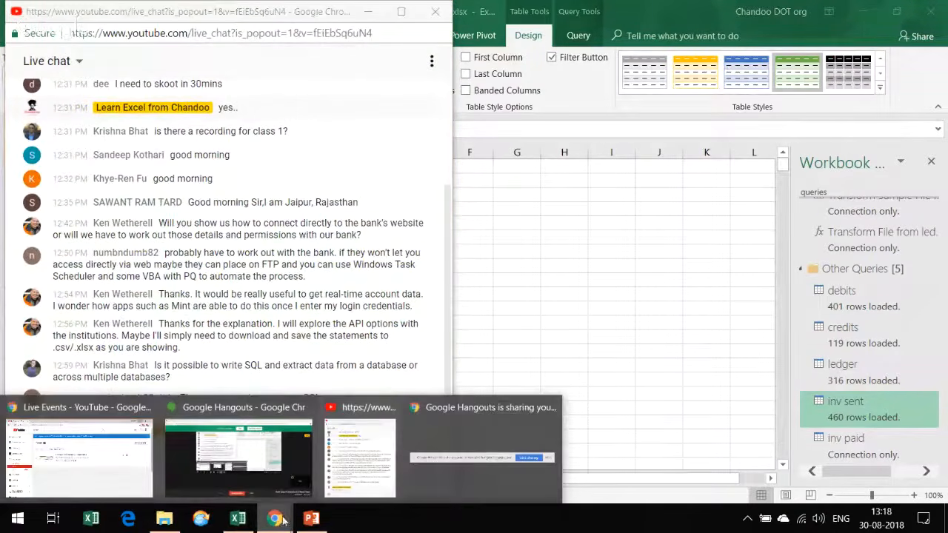
click(554, 330)
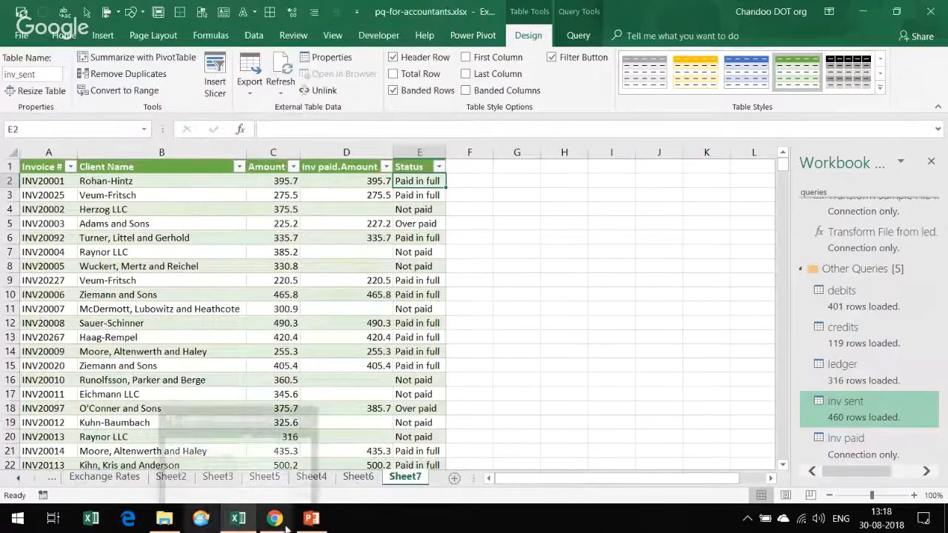
click(98, 327)
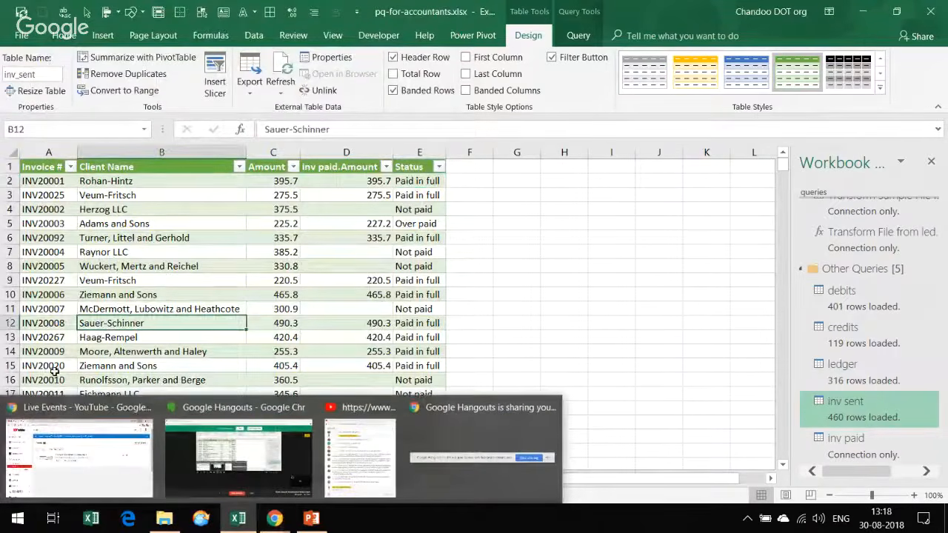
- Review the topic list on the home sheet, selecting the Live currency exchange rate calculation entry in C8
click(17, 480)
click(16, 480)
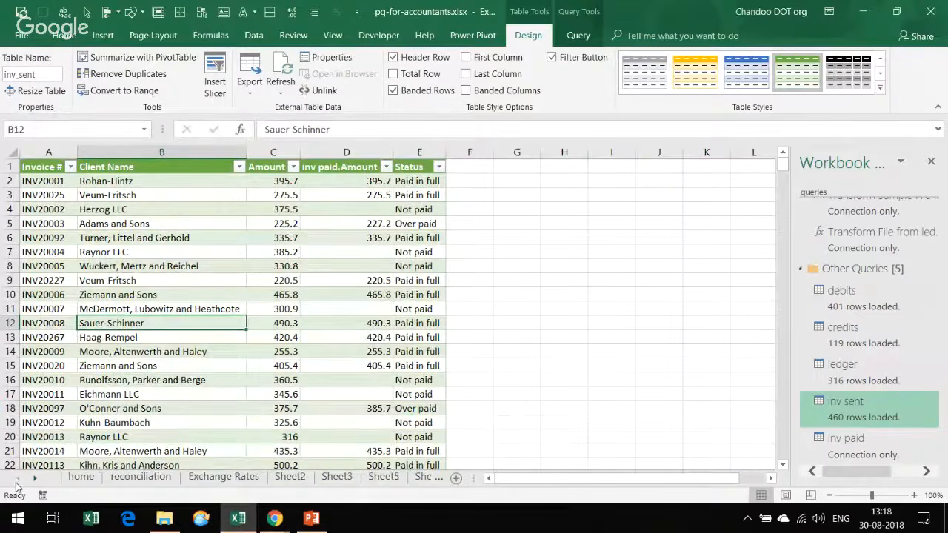
click(95, 477)
click(78, 296)
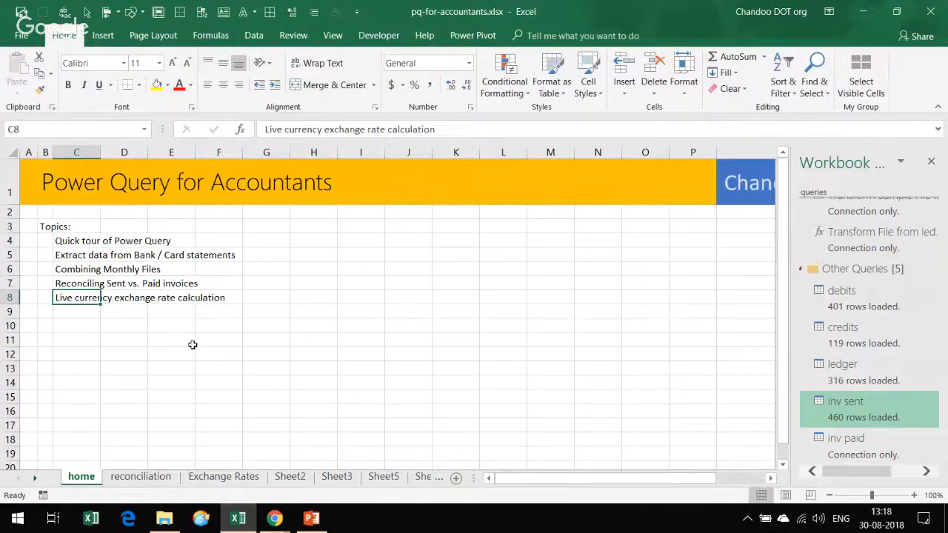
scroll(133, 438, down, 1)
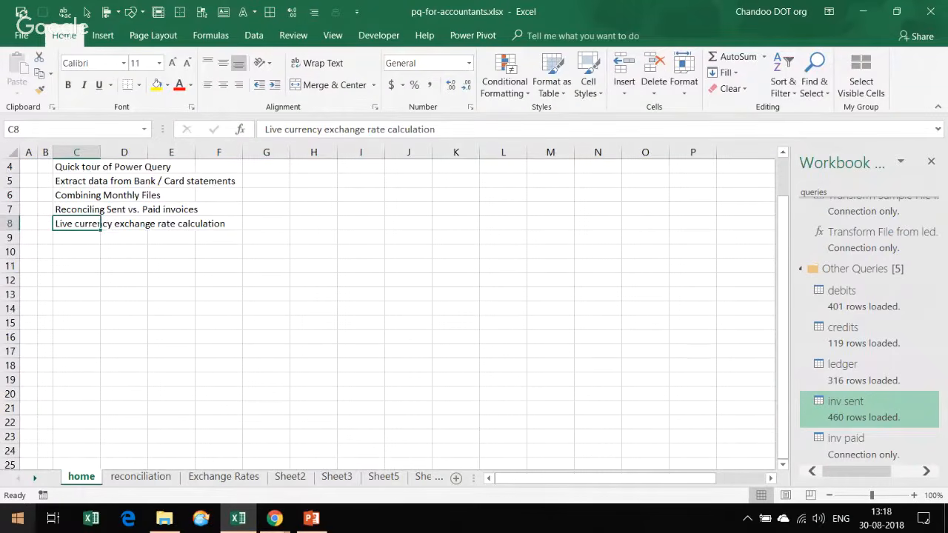
scroll(148, 349, up, 1)
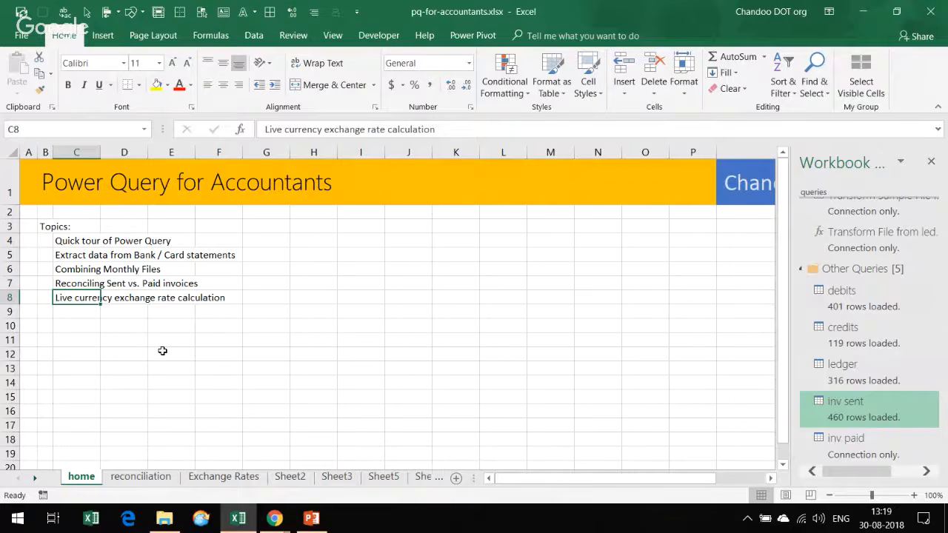
click(223, 478)
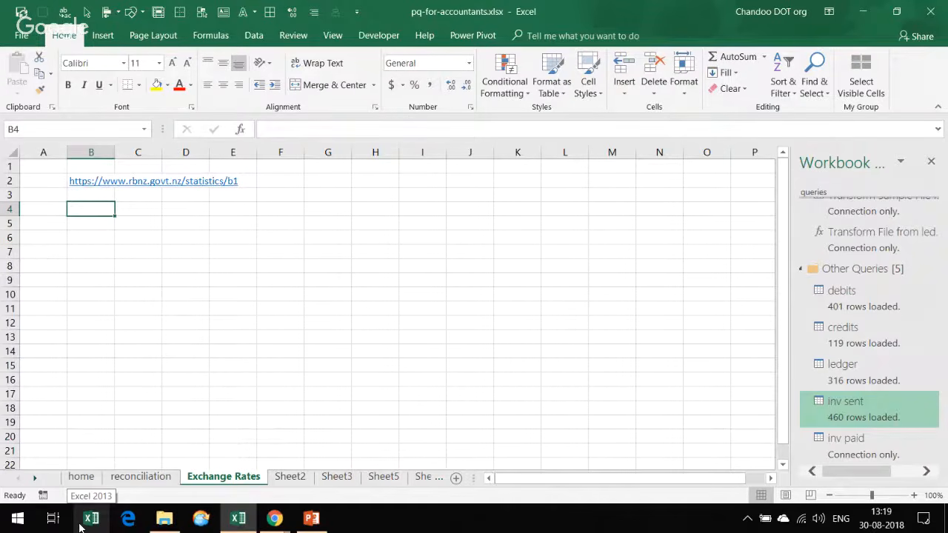
click(81, 186)
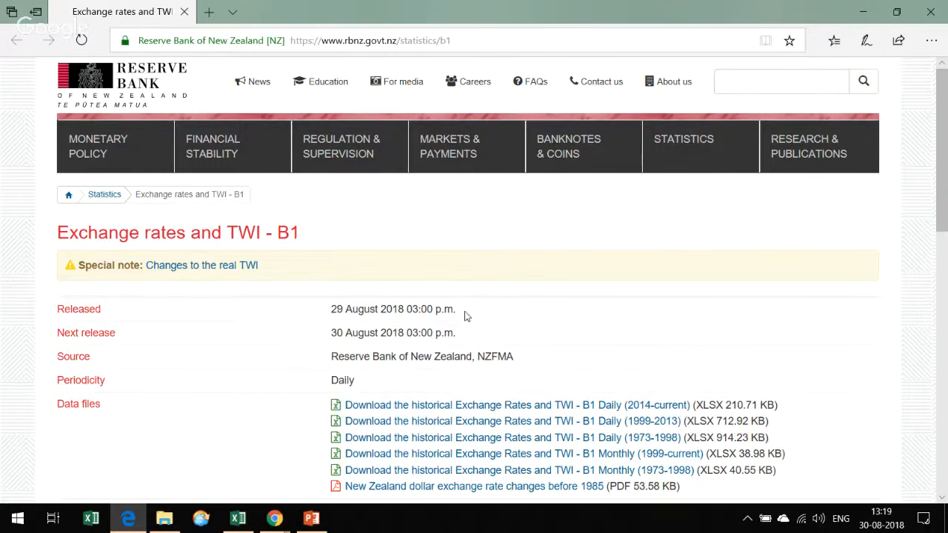
- Copy the link to the B1 Daily (2014-current) historical exchange rates file from the data files on the Reserve Bank page
scroll(448, 360, down, 3)
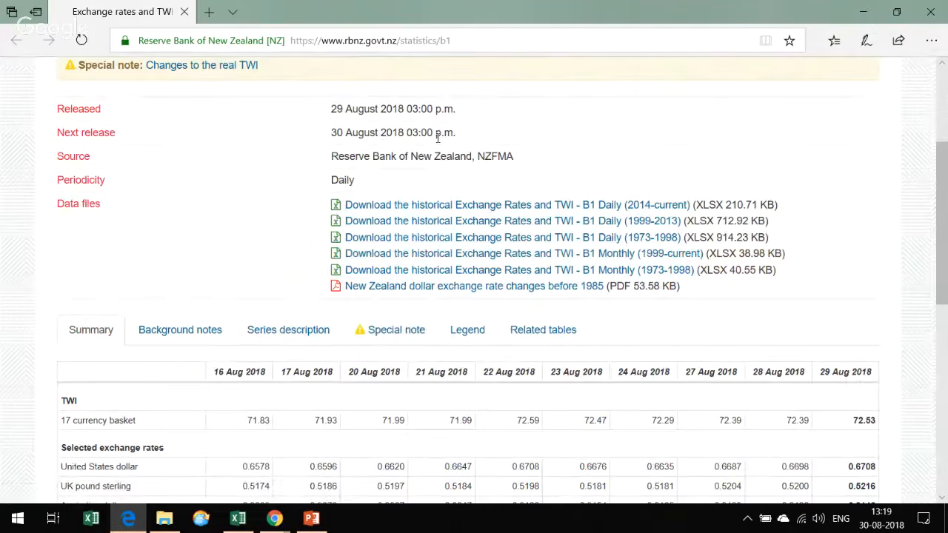
scroll(434, 180, down, 4)
scroll(421, 180, up, 6)
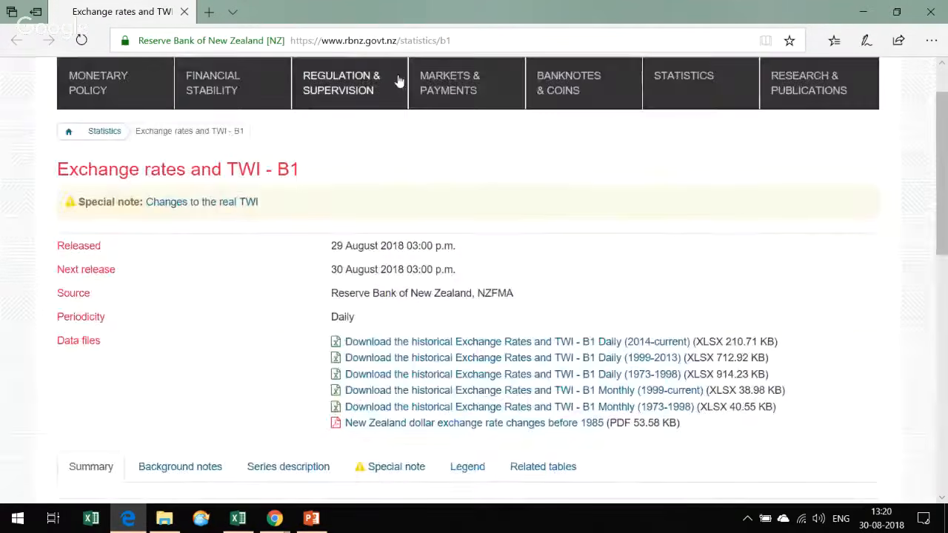
scroll(639, 314, down, 3)
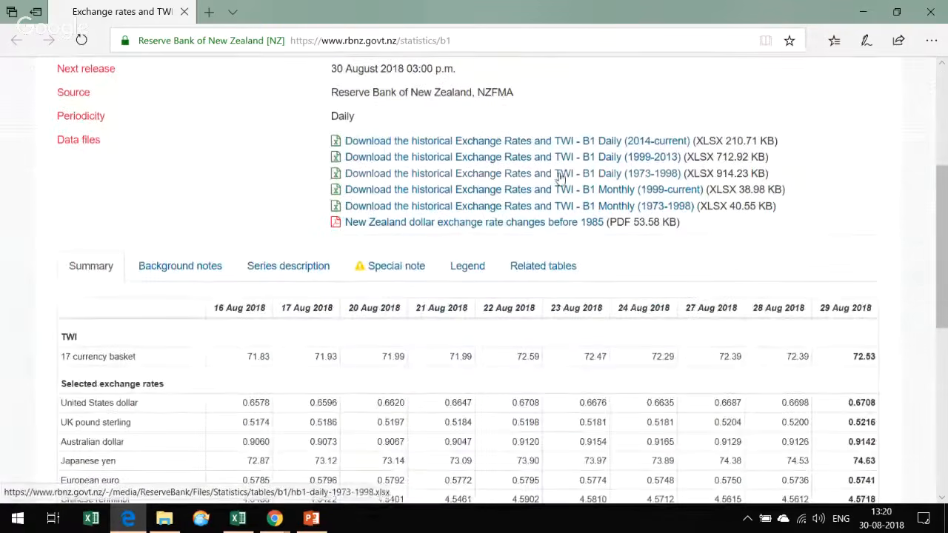
click(417, 141)
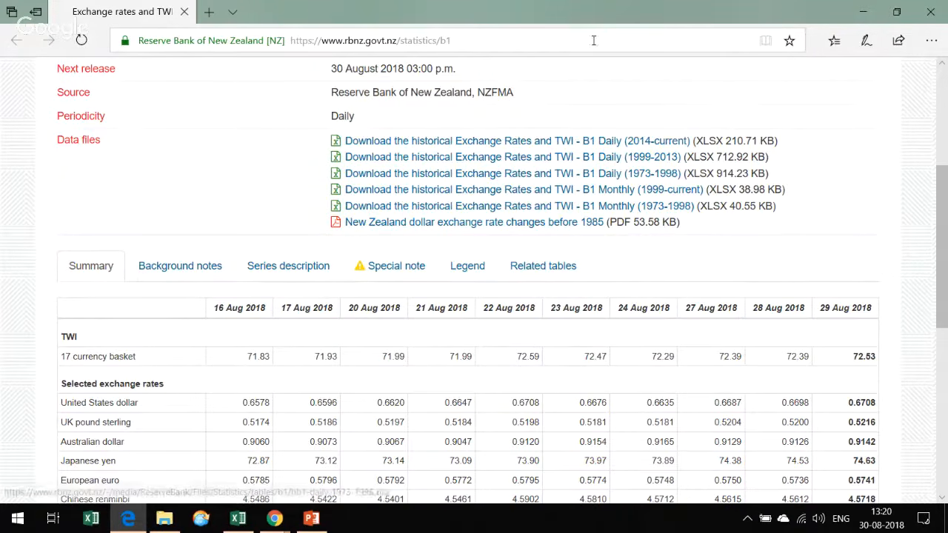
right_click(396, 143)
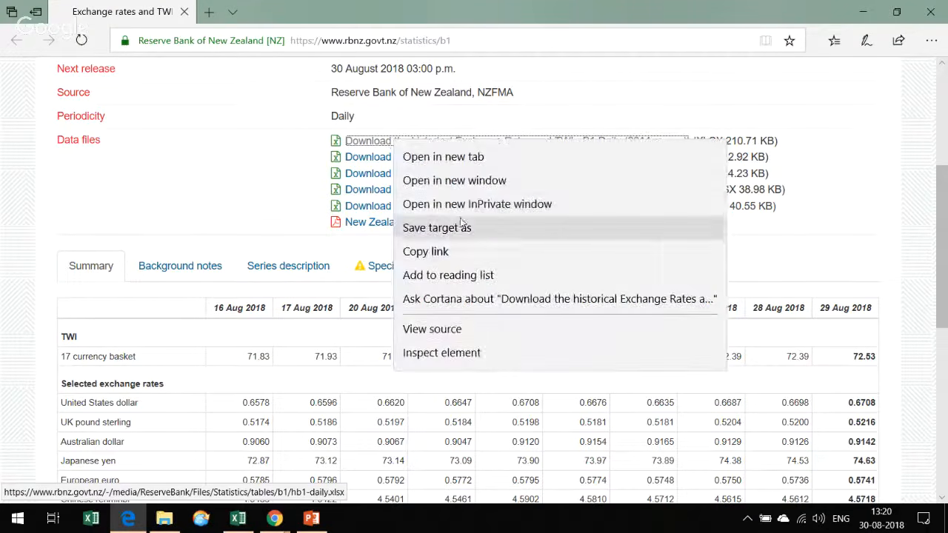
click(426, 252)
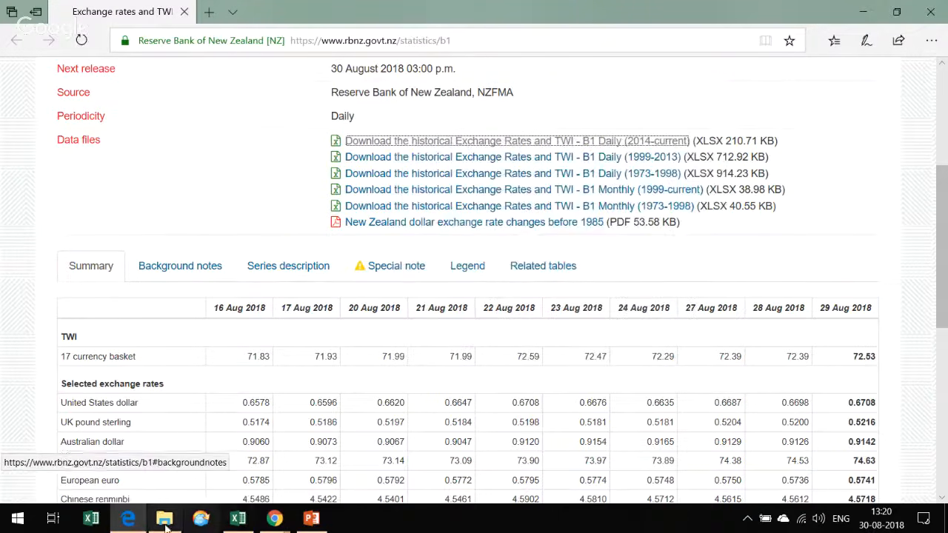
- Switch to Excel, paste the copied hb1-daily.xlsx link into cell B6 of the Exchange Rates sheet and close the workbook queries list
click(238, 518)
click(97, 266)
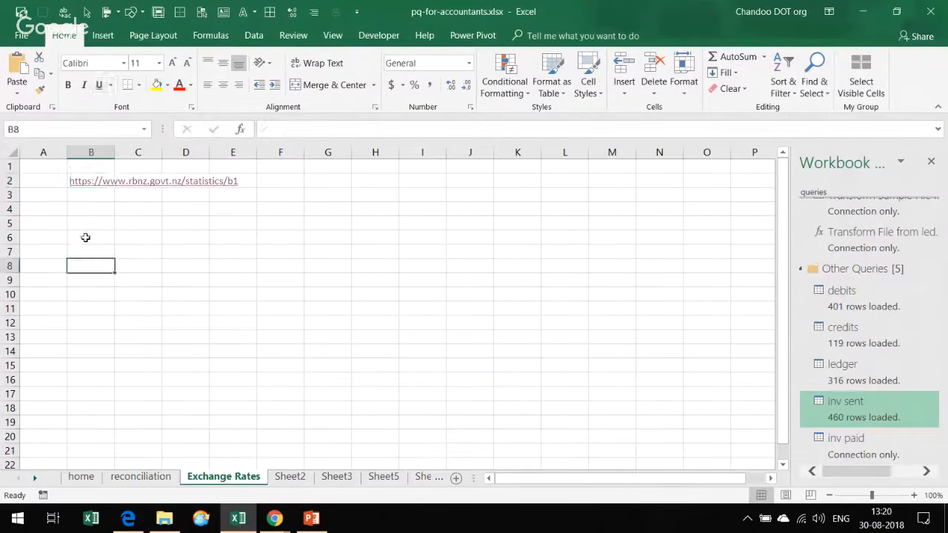
double_click(85, 237)
key(ctrl+v)
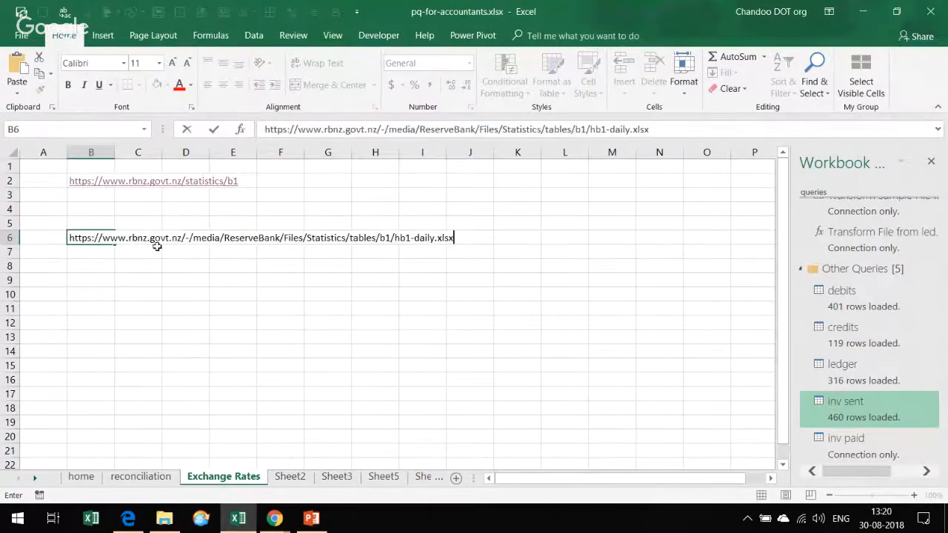
click(233, 294)
scroll(97, 273, up, 7)
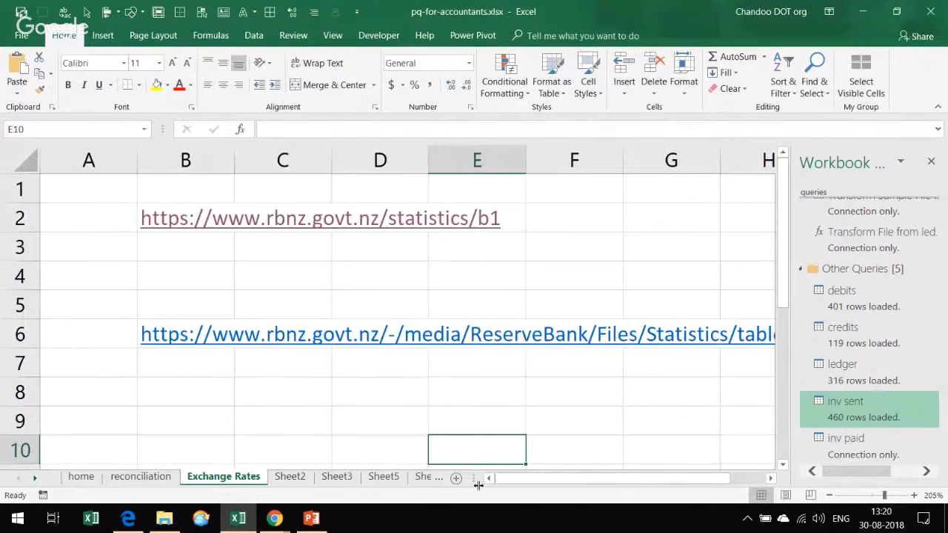
drag(504, 482, 551, 482)
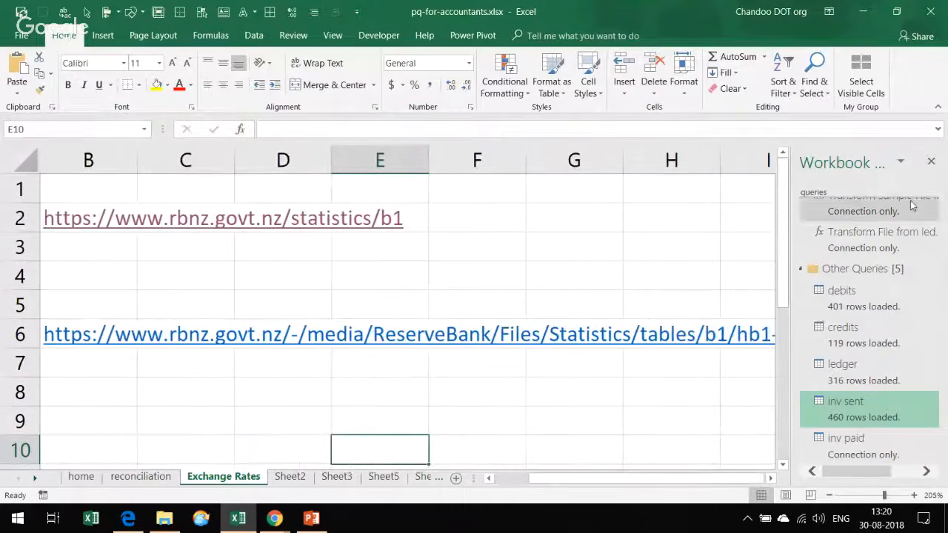
click(931, 161)
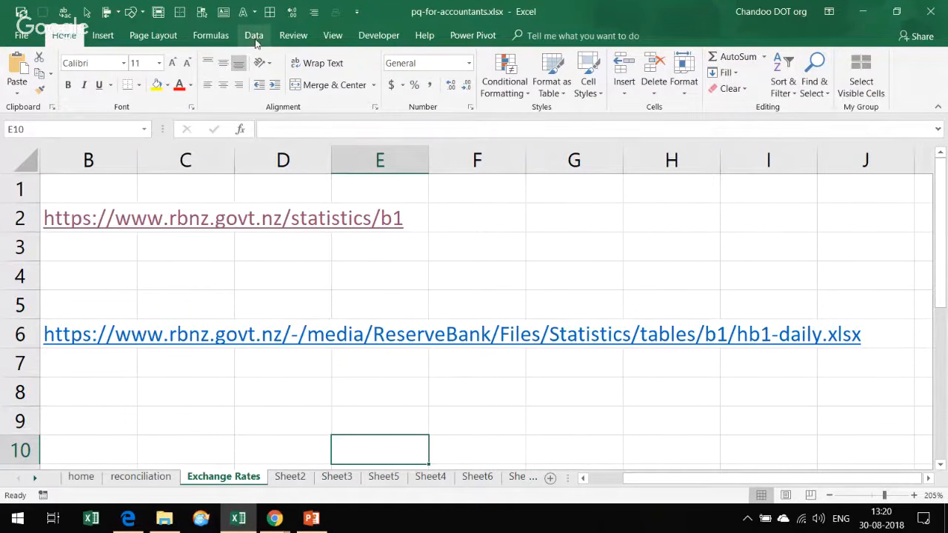
click(254, 37)
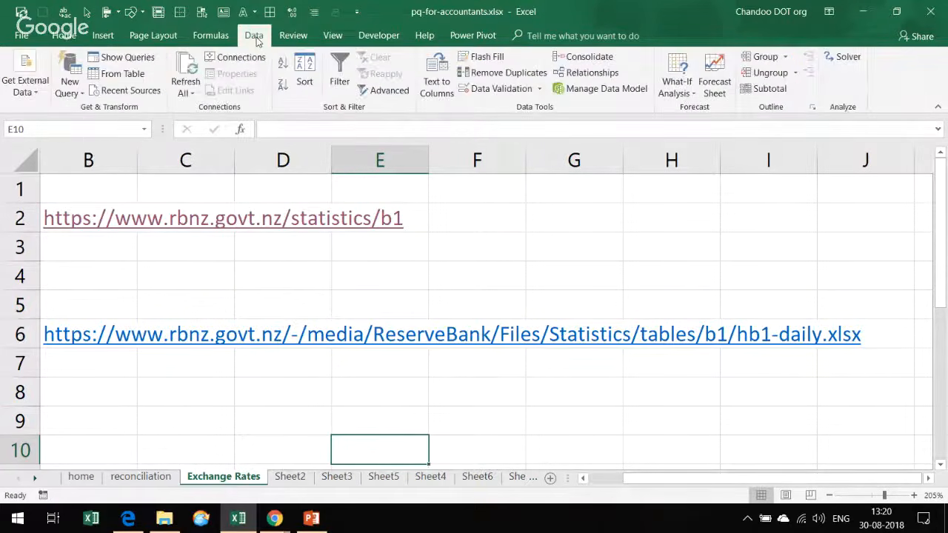
click(72, 89)
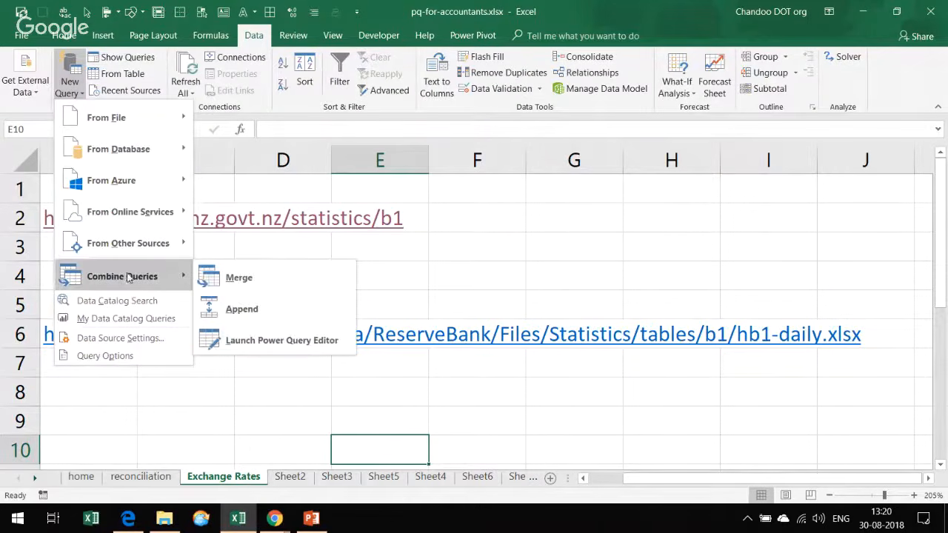
mouse_move(185, 247)
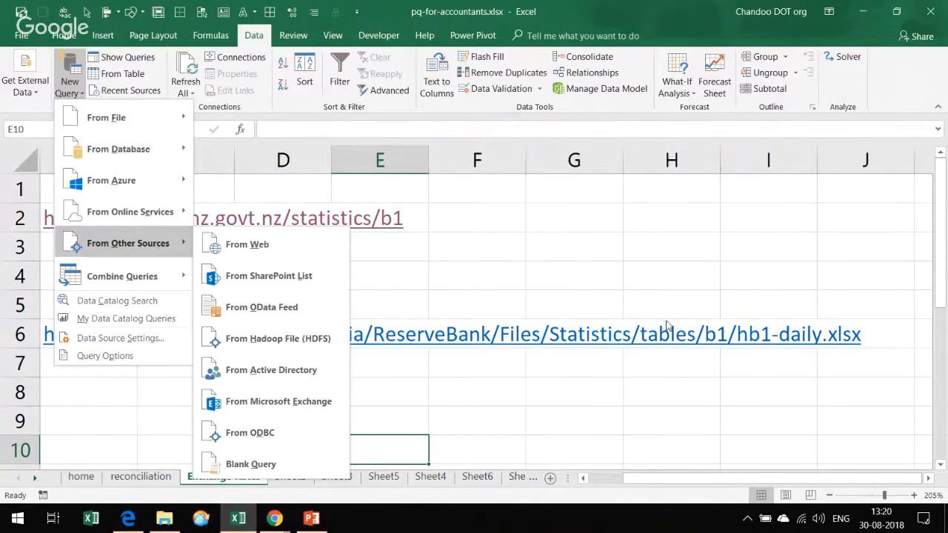
click(656, 390)
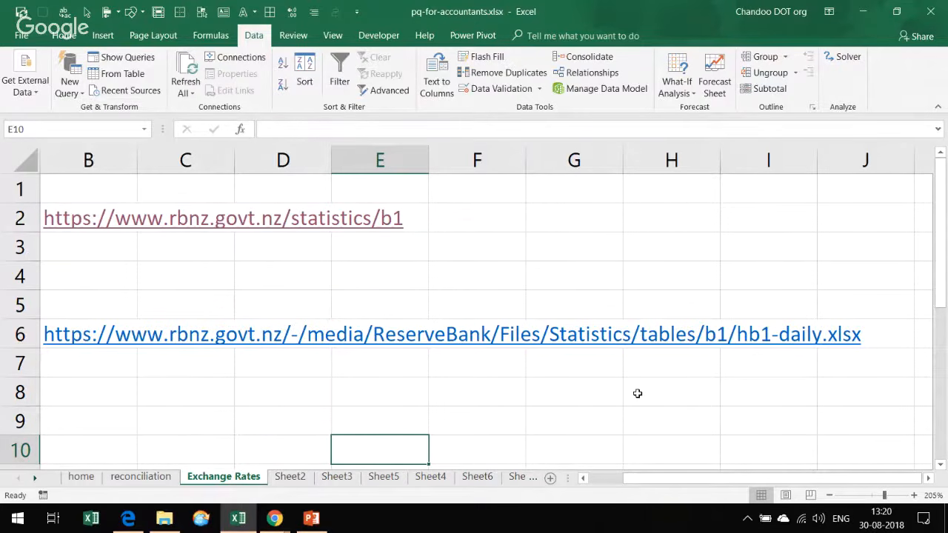
- Reduce the Exchange Rates sheet's zoom to 140%
click(831, 495)
click(830, 495)
click(831, 496)
click(830, 495)
click(830, 496)
click(830, 495)
click(830, 495)
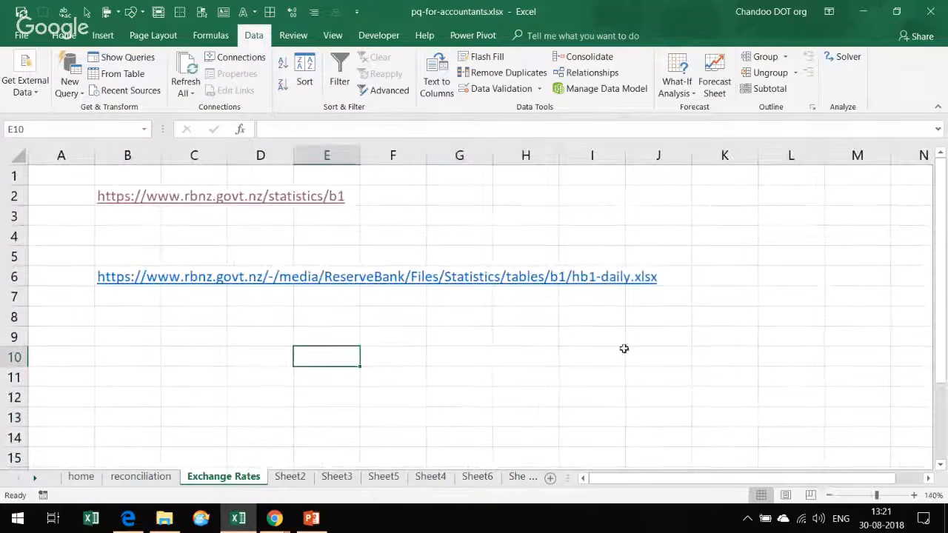
- Switch to the Reserve Bank page in Edge and examine the summary table's selected exchange rates, especially the 29 Aug 2018 column
key(alt+Tab)
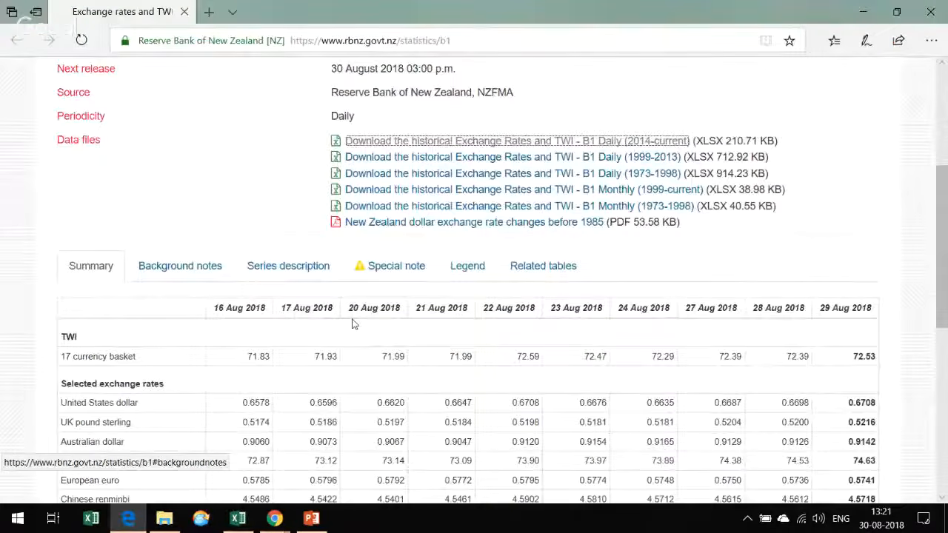
scroll(353, 323, down, 3)
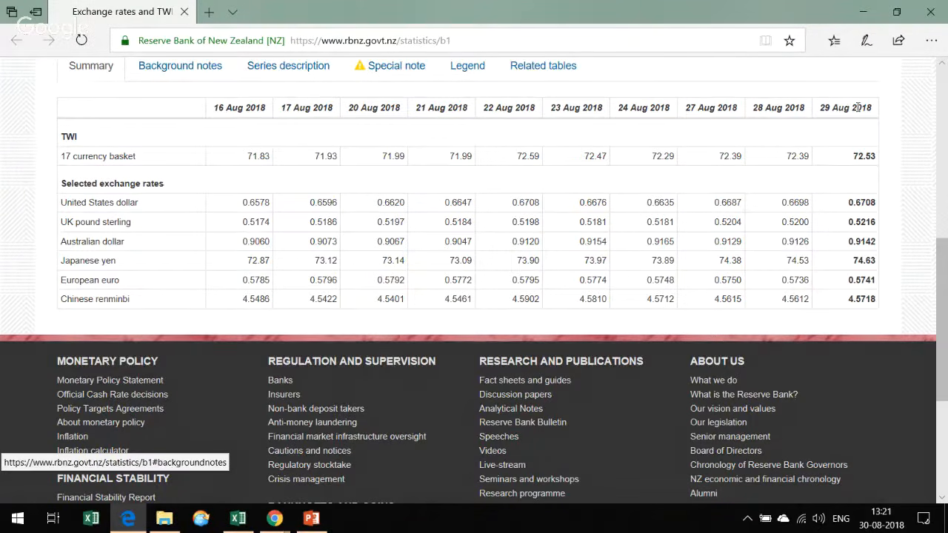
drag(850, 109, 877, 293)
drag(855, 203, 901, 210)
scroll(881, 213, up, 1)
scroll(812, 302, up, 5)
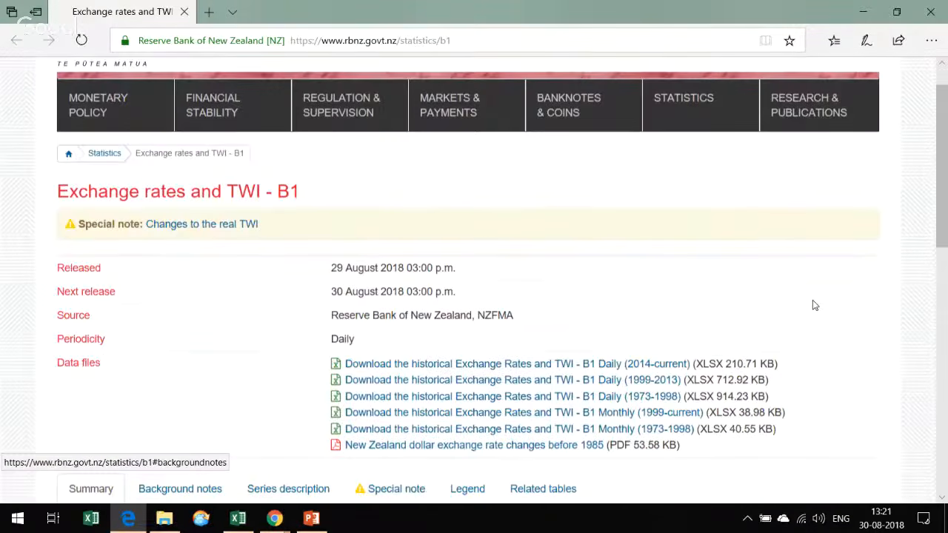
scroll(815, 306, down, 5)
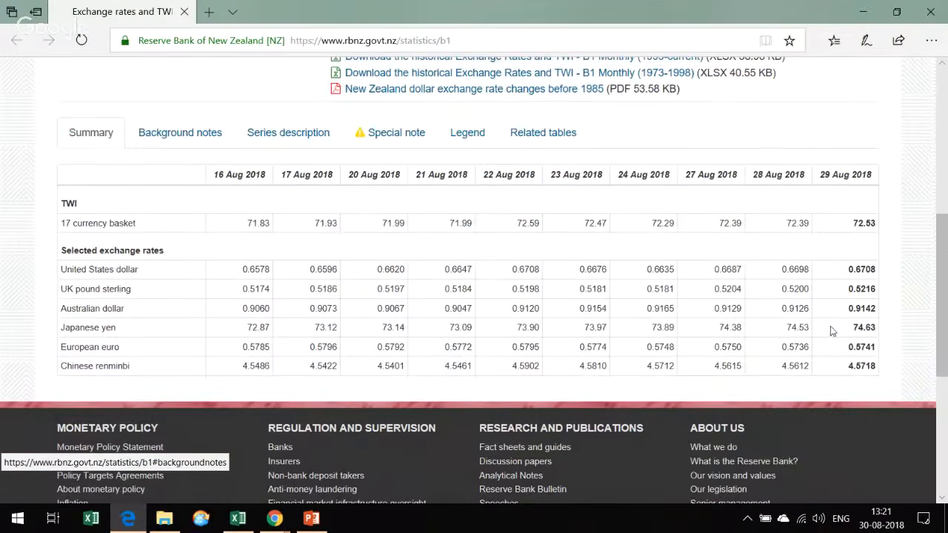
click(238, 518)
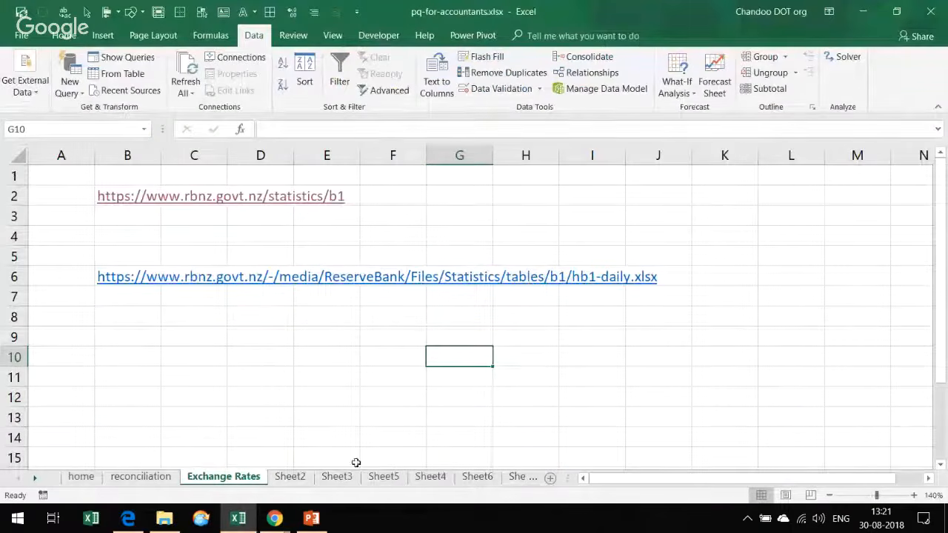
click(304, 415)
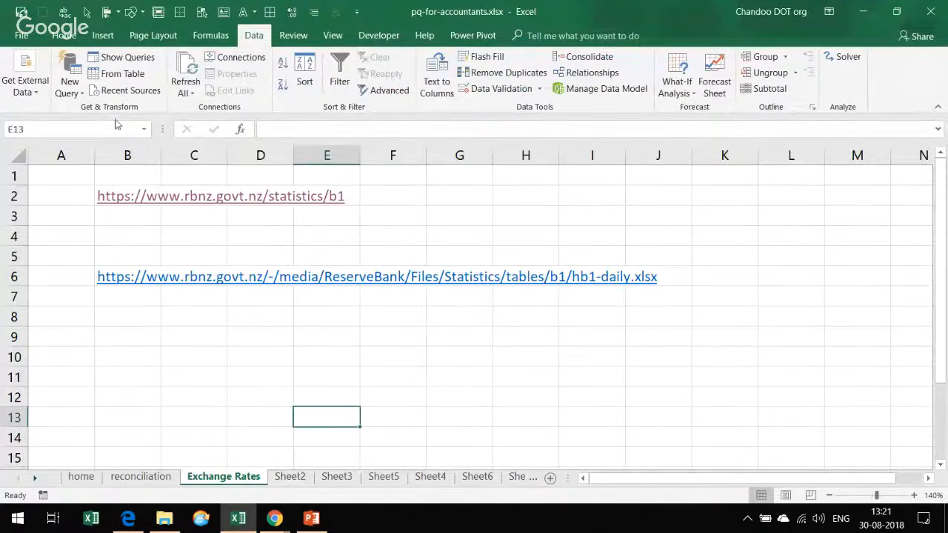
click(77, 93)
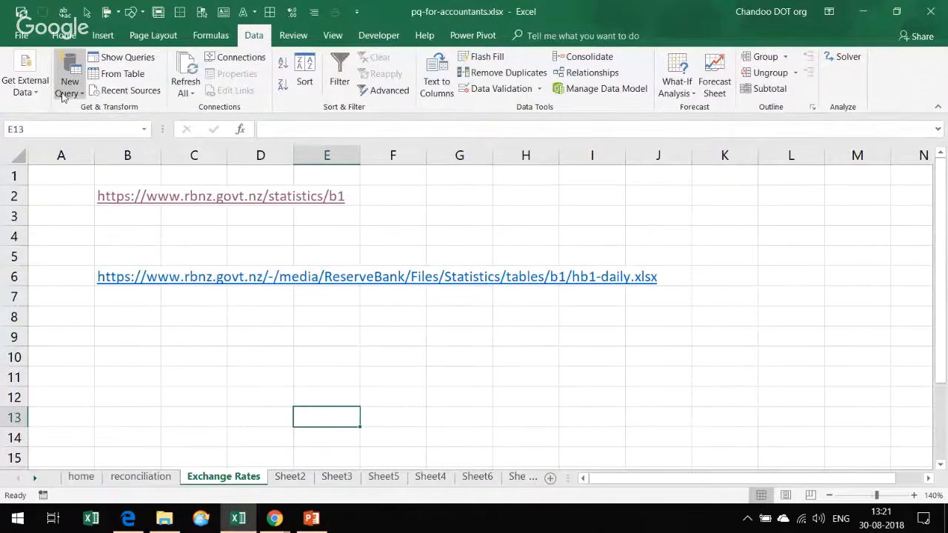
click(470, 262)
click(125, 209)
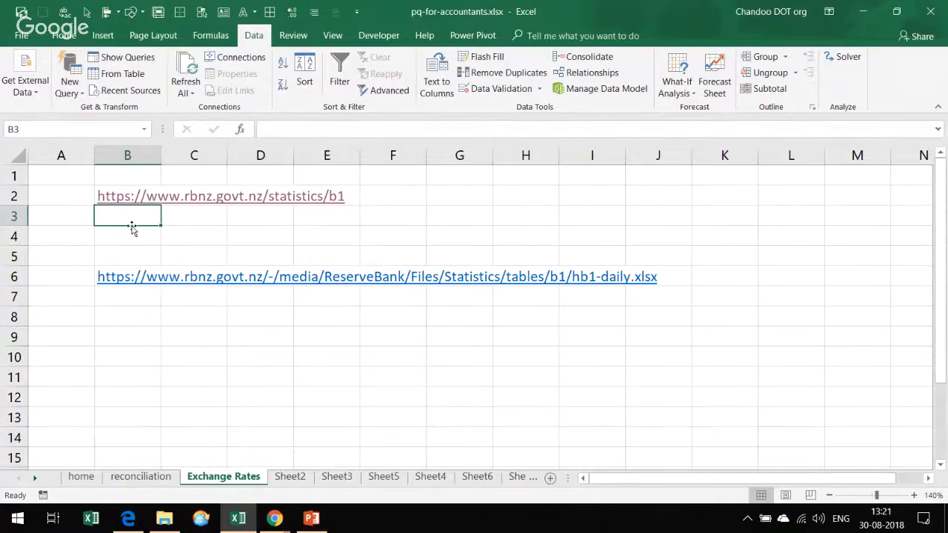
key(Up)
key(ctrl+c)
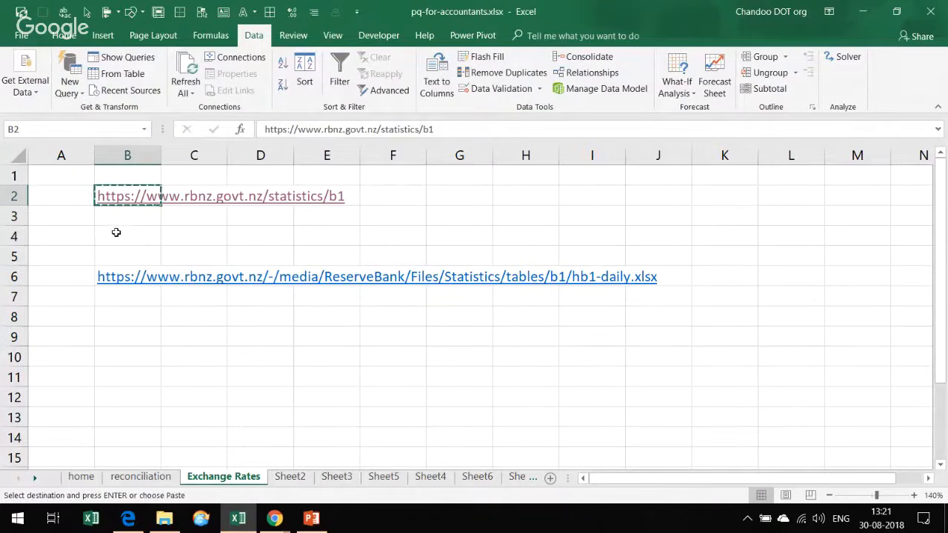
click(70, 83)
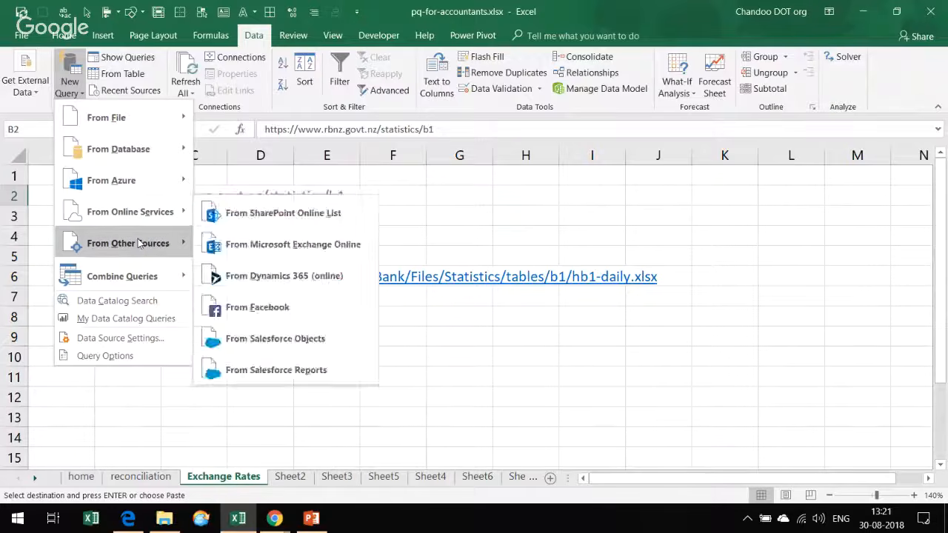
mouse_move(133, 243)
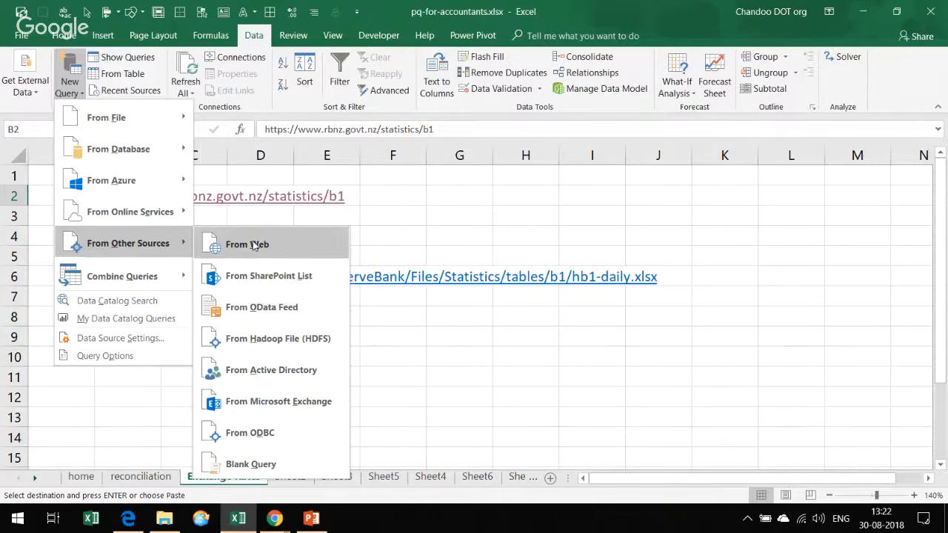
click(254, 246)
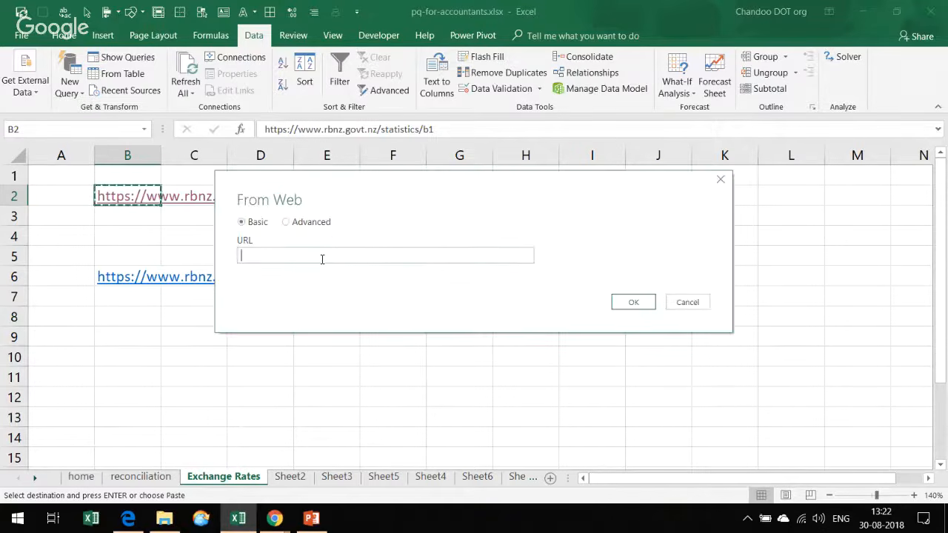
key(ctrl+v)
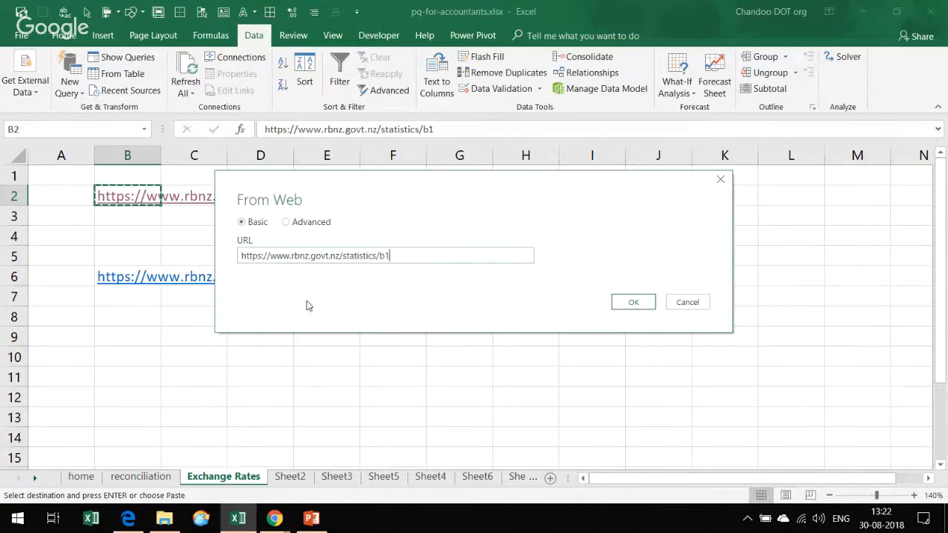
click(628, 302)
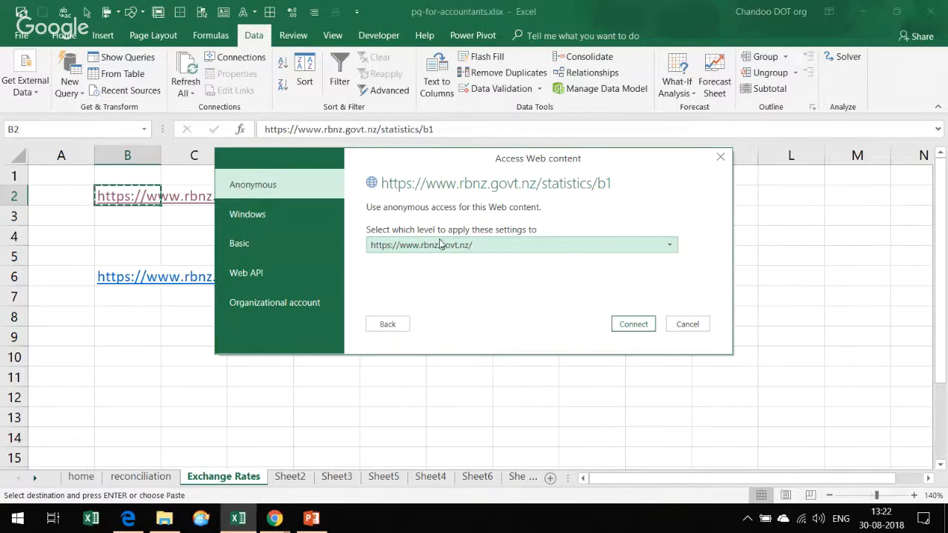
click(633, 324)
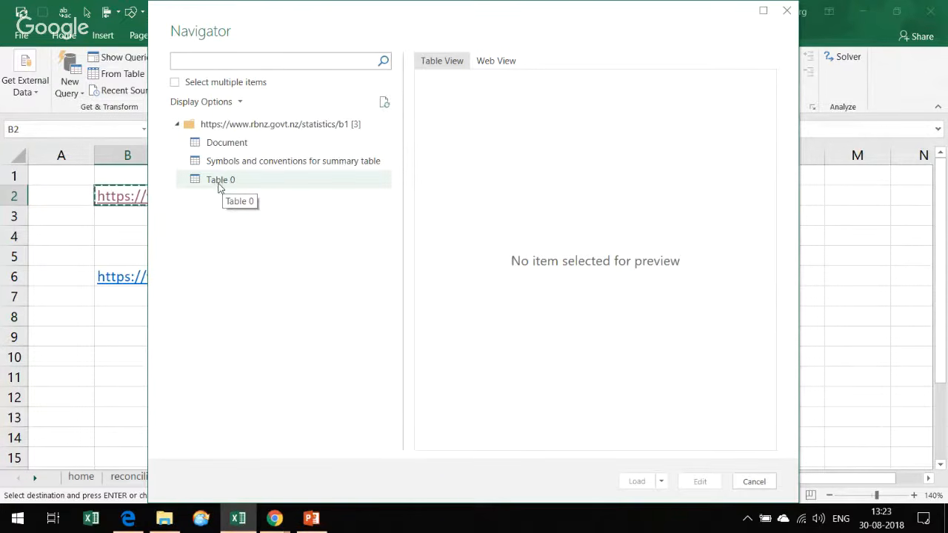
- Preview the Document and Symbols and conventions for summary table items, and select Table 0, checking its date columns through 29 Aug 2018
click(226, 148)
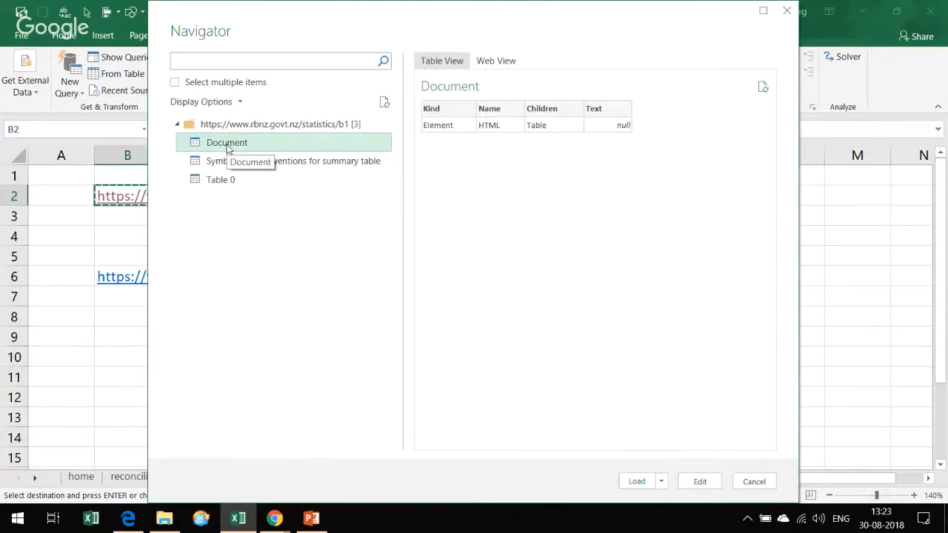
click(332, 162)
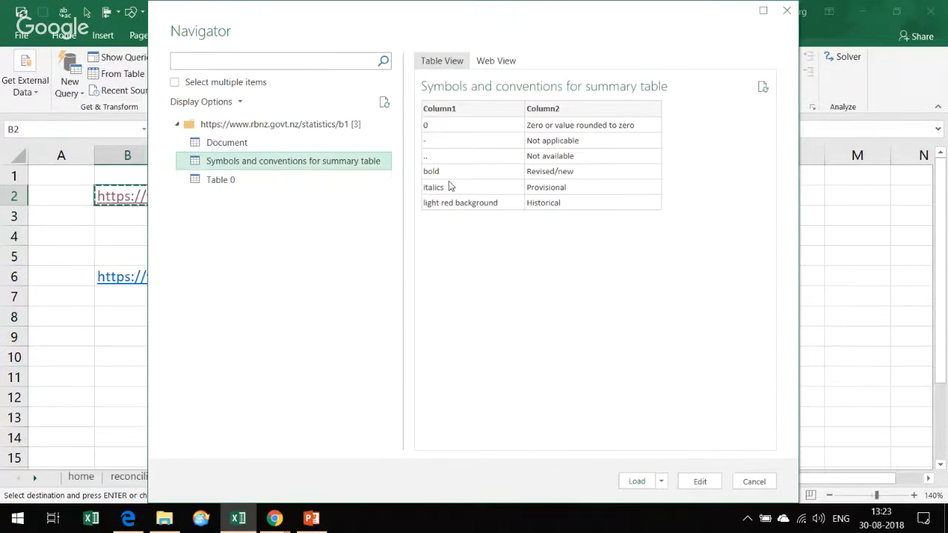
click(214, 186)
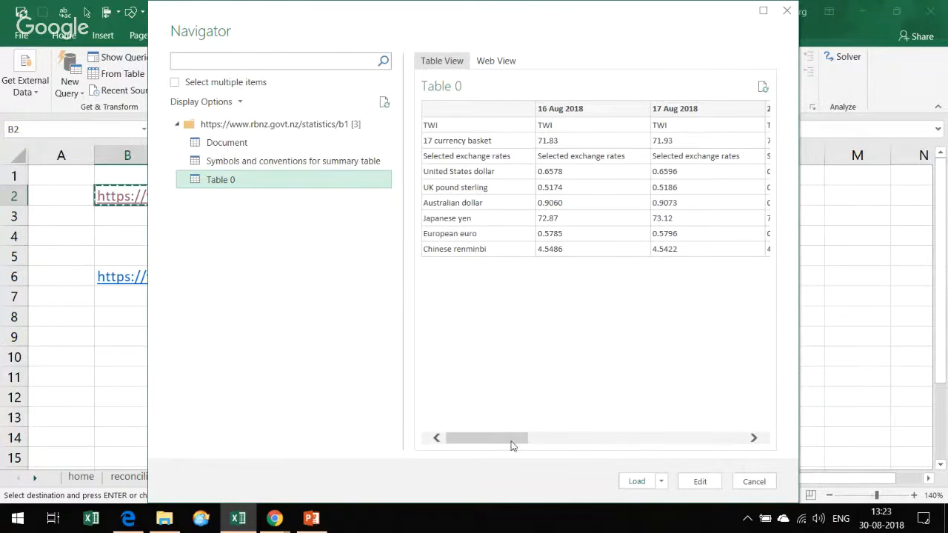
drag(511, 445, 756, 449)
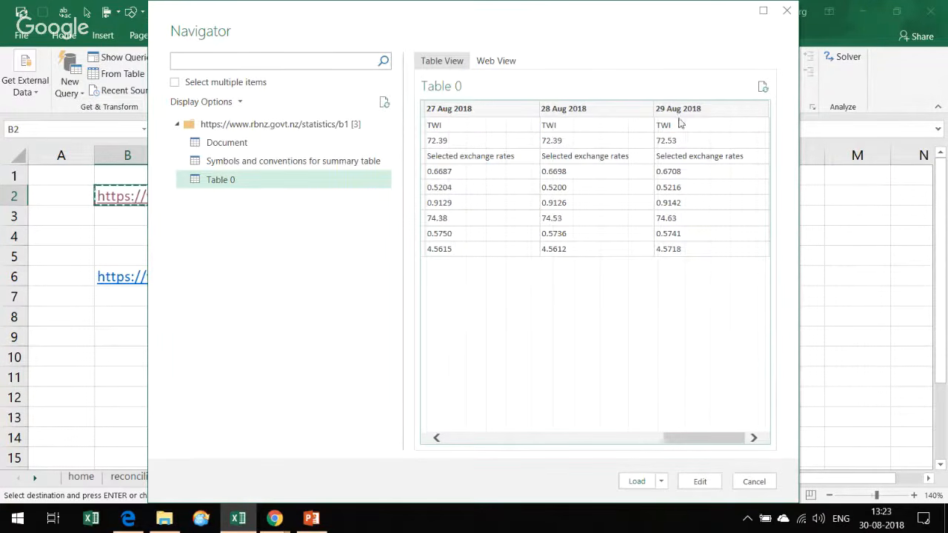
- Open Table 0 for editing in the Power Query Editor and delete its Changed Type step
drag(711, 439, 470, 442)
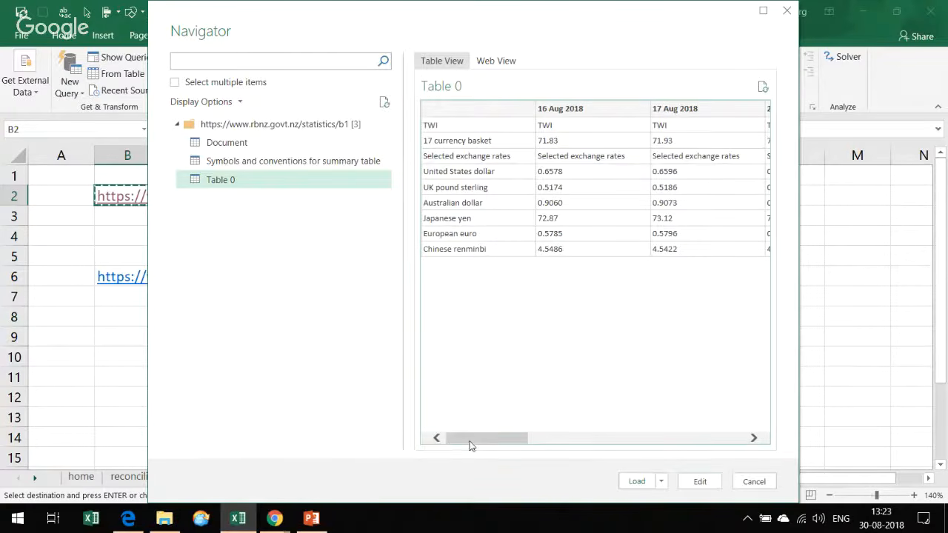
click(701, 482)
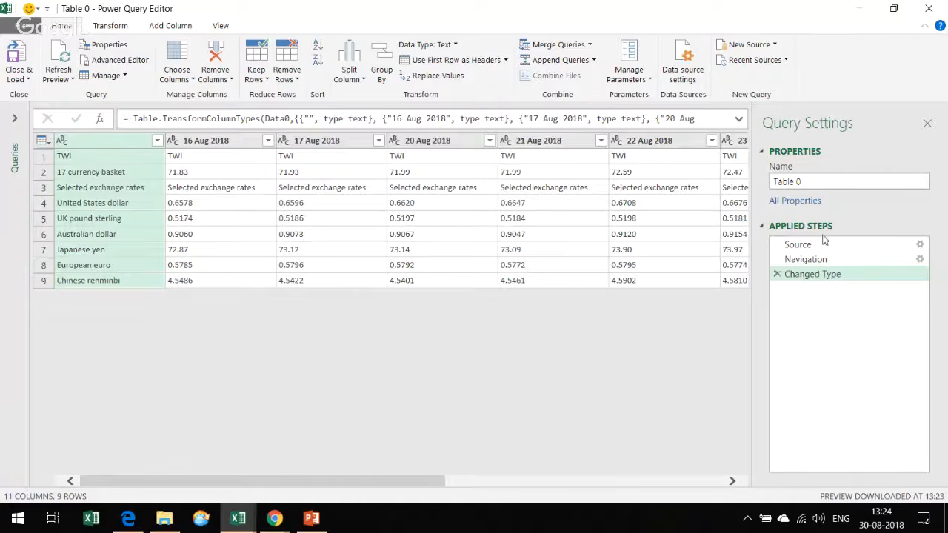
drag(824, 245, 826, 328)
click(777, 274)
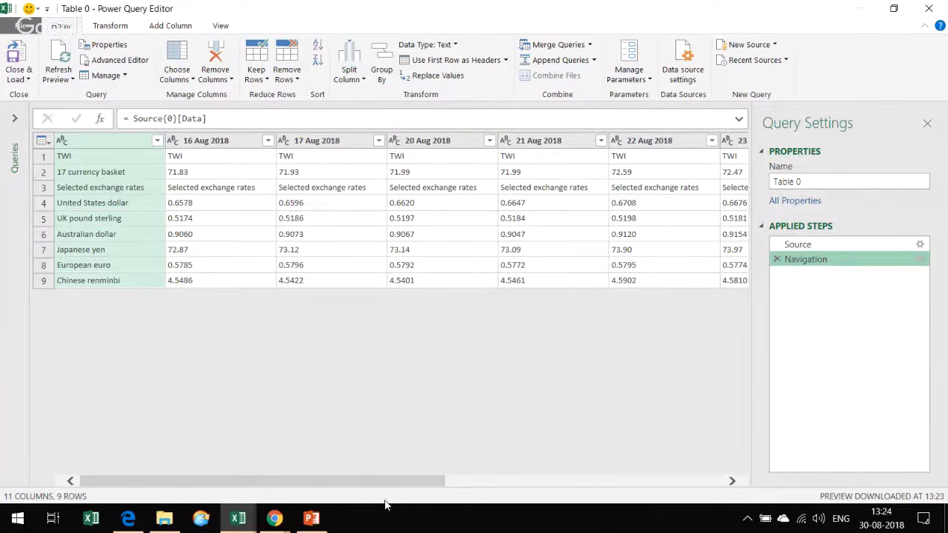
- Examine the date columns from 16 Aug through 29 Aug 2018 and the available options for keeping rows
drag(386, 477, 735, 485)
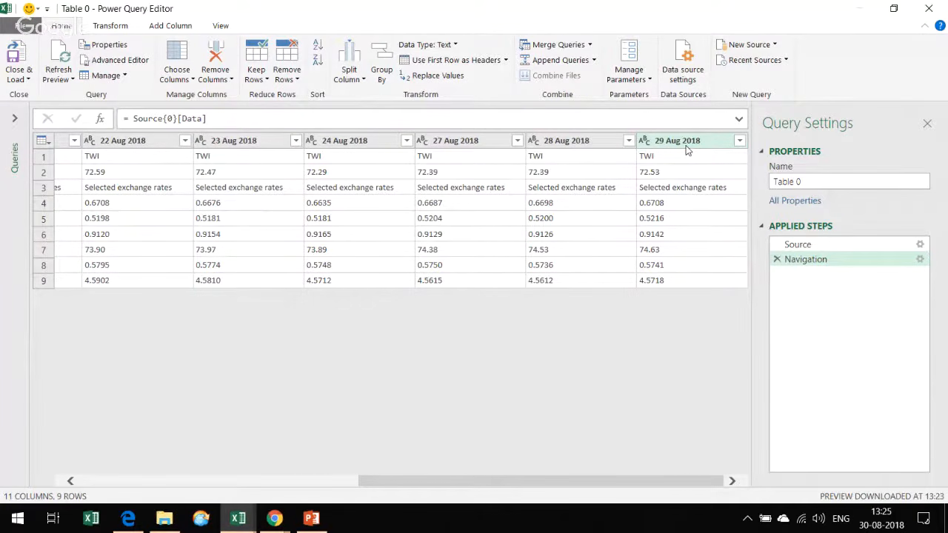
drag(709, 482, 294, 482)
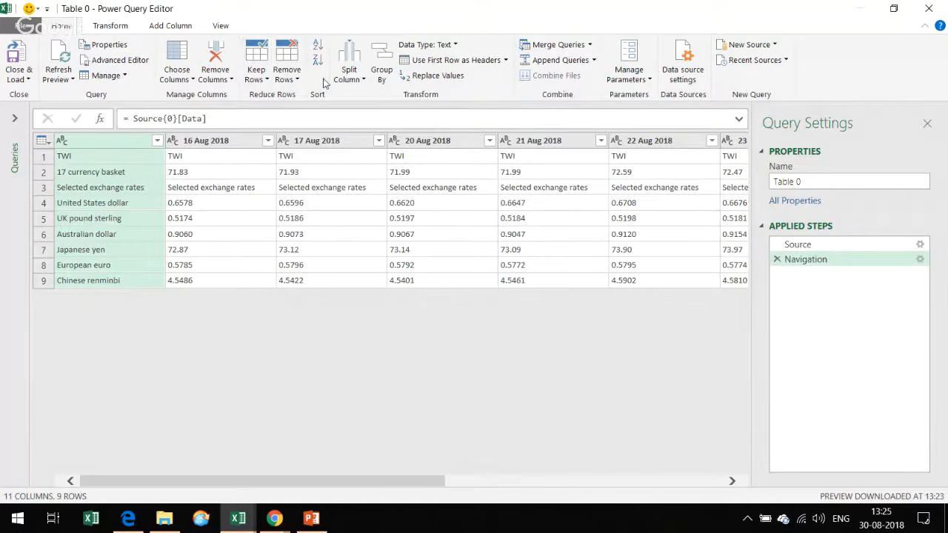
click(259, 77)
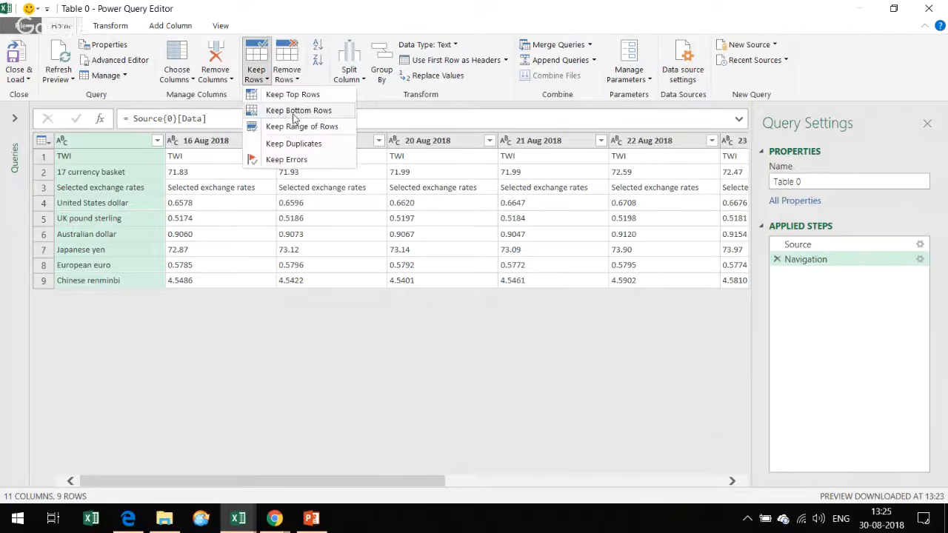
click(336, 340)
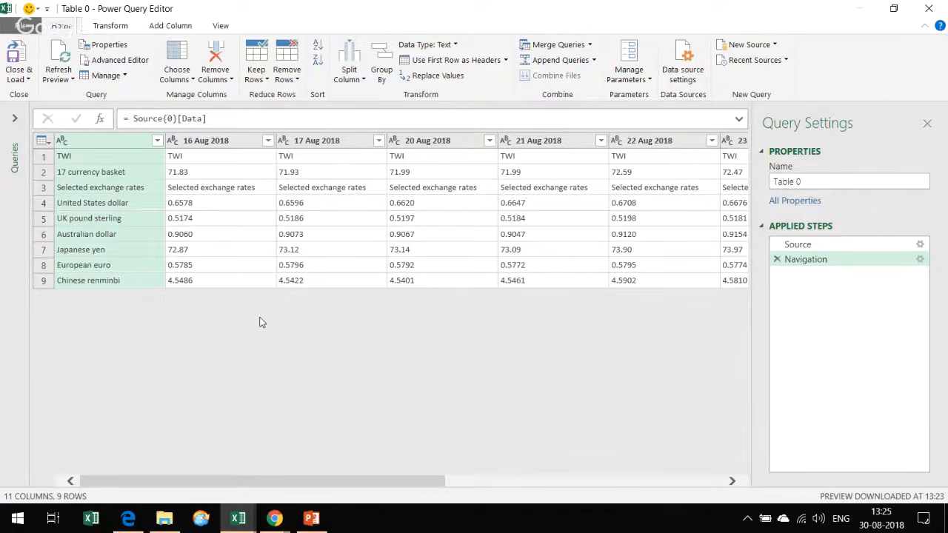
- Try transposing the table directly, compare the result with the Navigation step's date headers, and delete the Transposed Table step
click(109, 25)
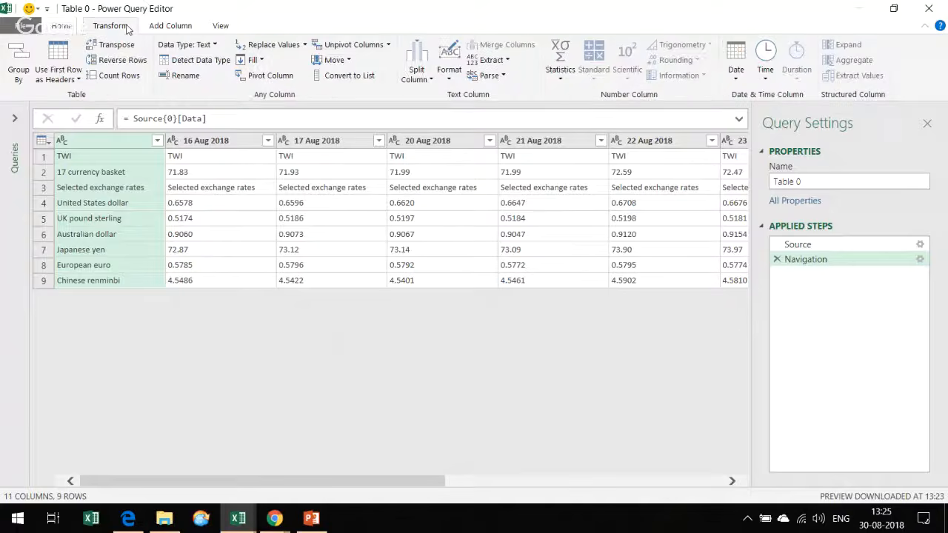
click(113, 53)
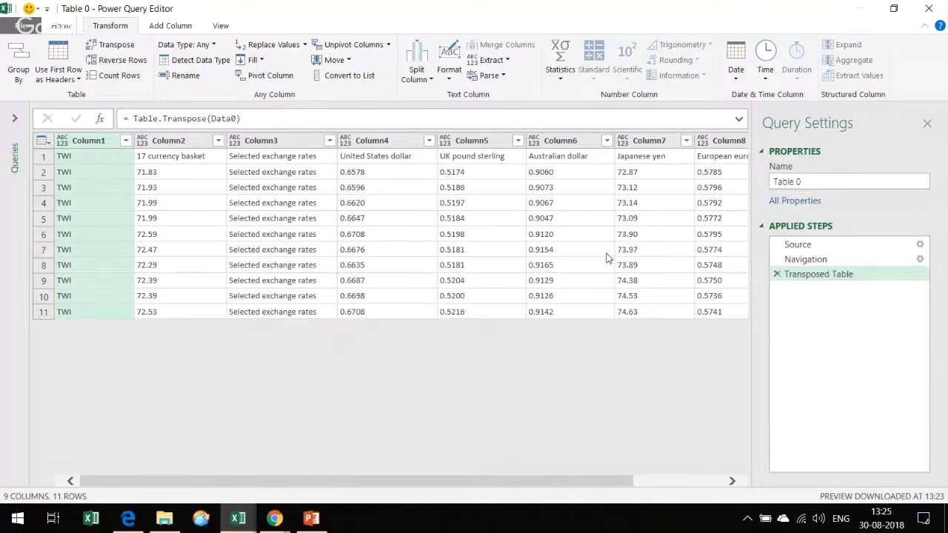
drag(604, 483, 478, 502)
click(360, 314)
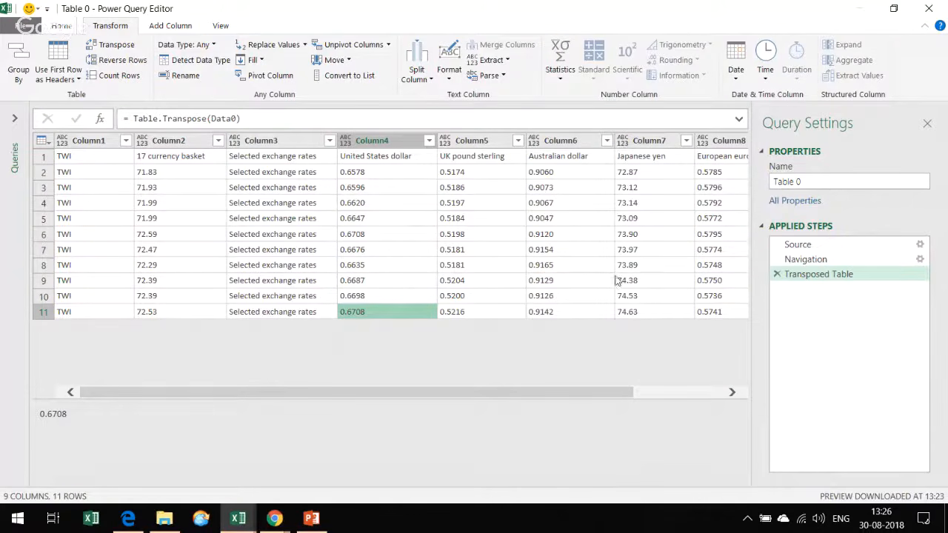
click(805, 259)
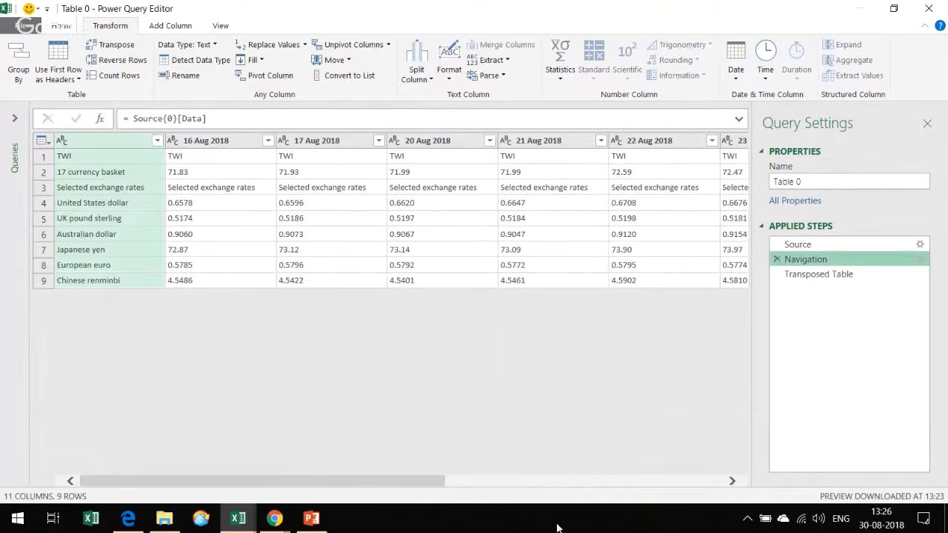
click(524, 481)
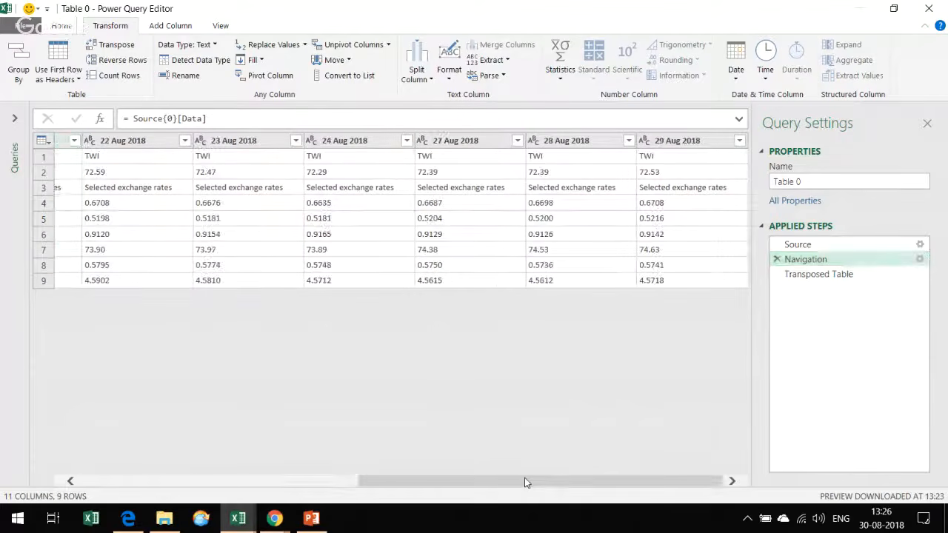
drag(525, 481, 144, 483)
click(807, 274)
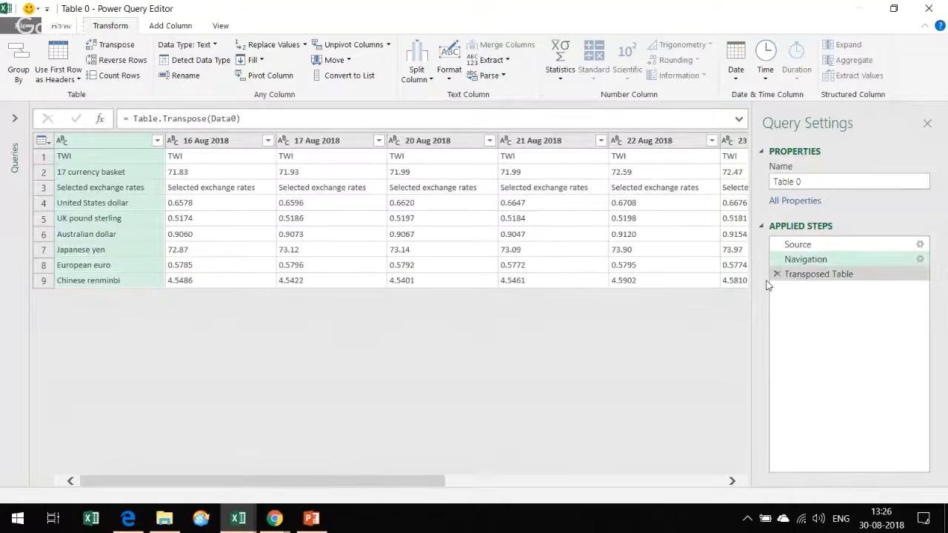
click(777, 274)
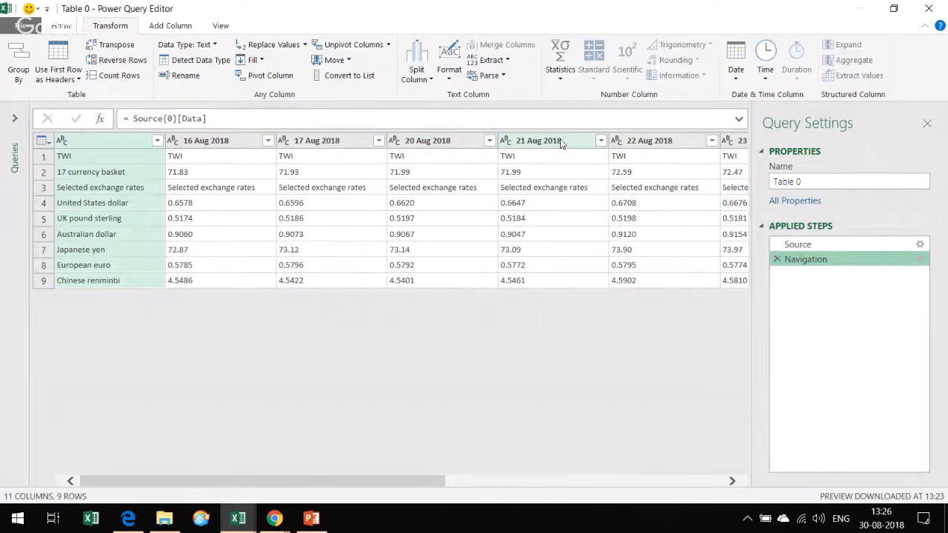
- Demote the date headers into the table's first row and delete the automatically added Changed Type step
click(63, 28)
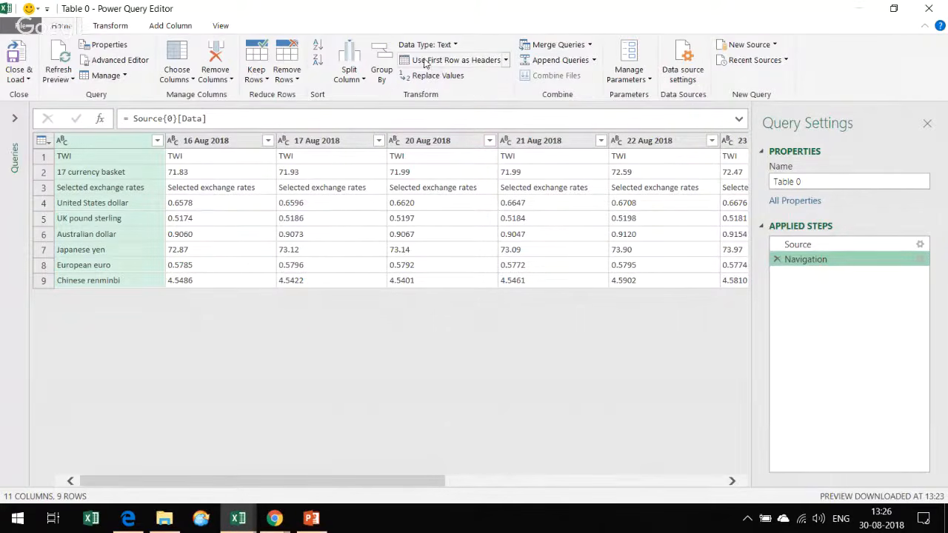
click(506, 61)
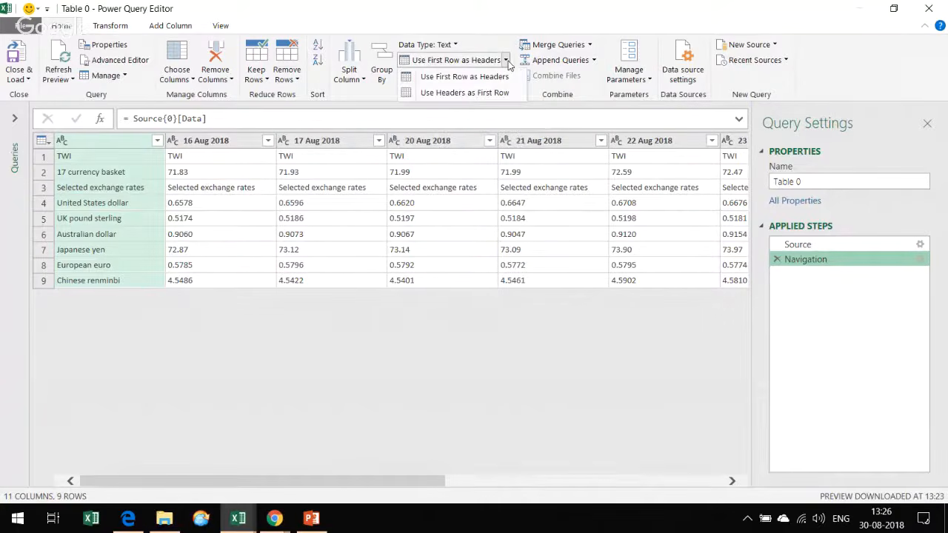
click(476, 93)
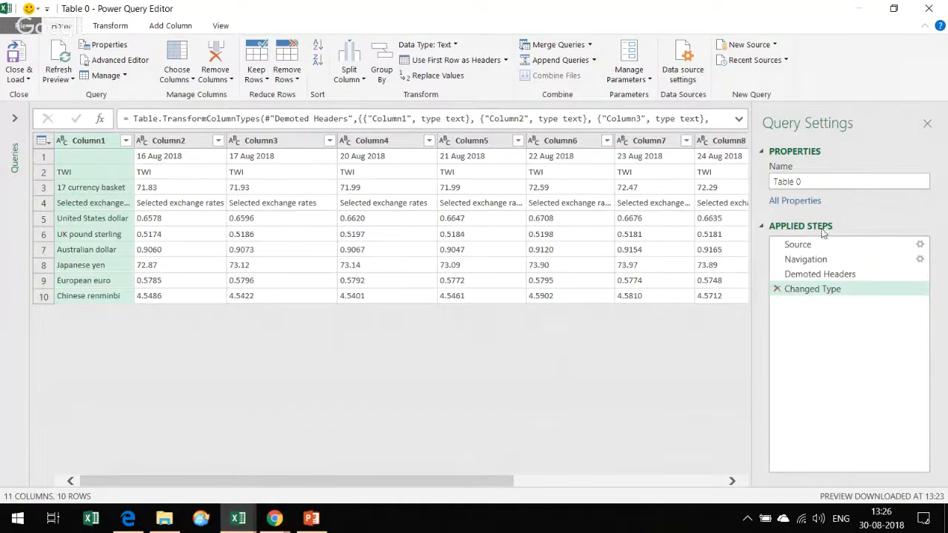
click(777, 289)
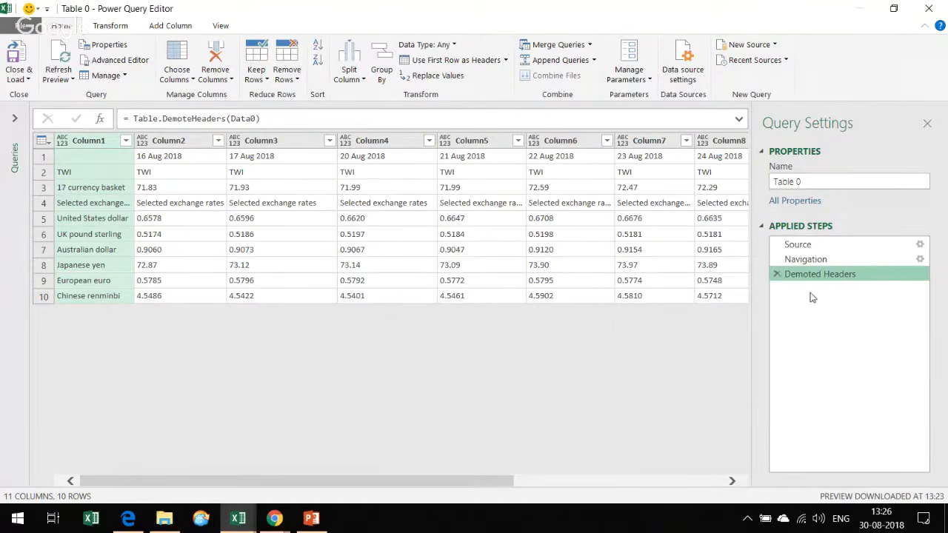
- Transpose the table with its demoted headers and keep only the bottom 1 row
click(110, 26)
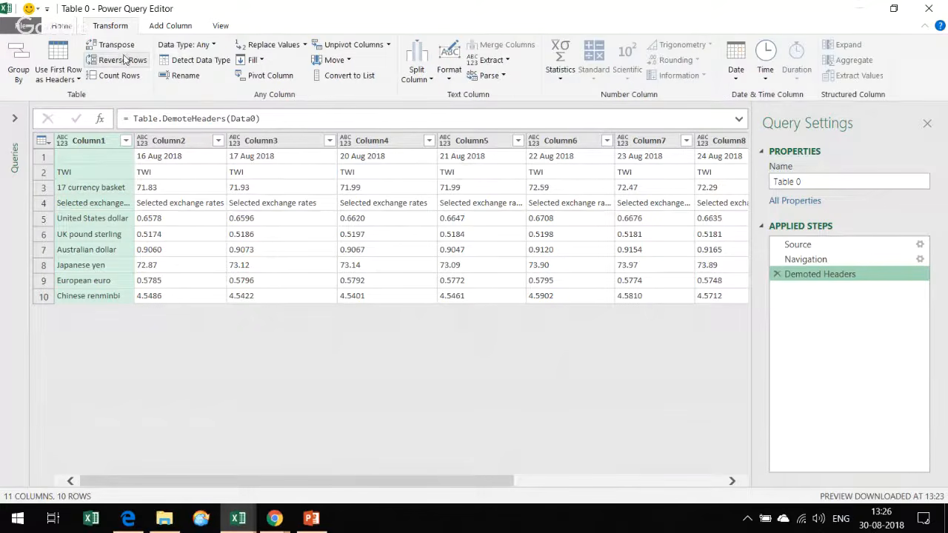
click(123, 47)
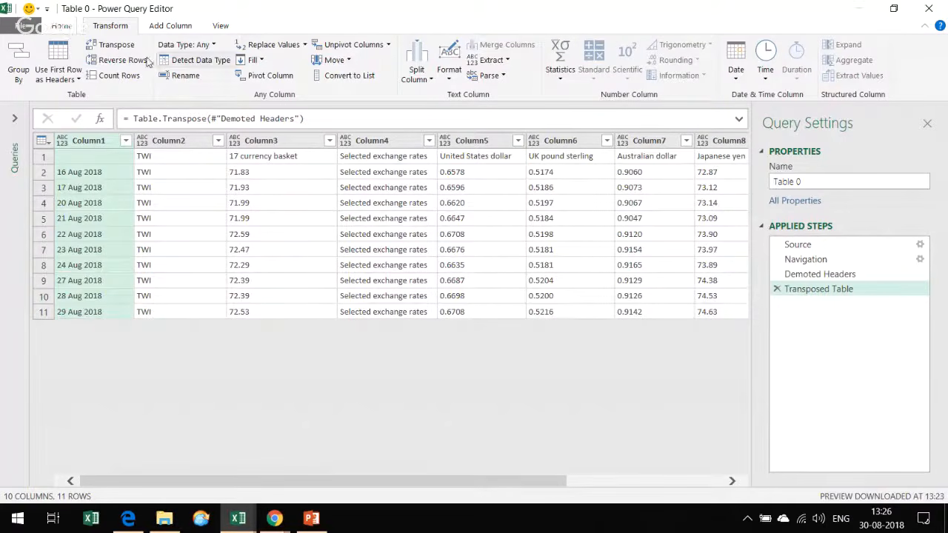
click(62, 26)
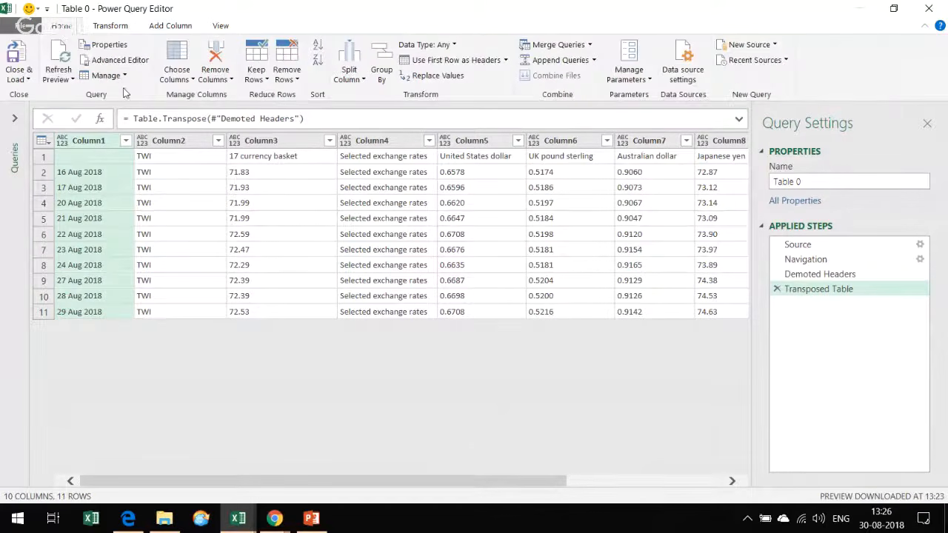
click(255, 77)
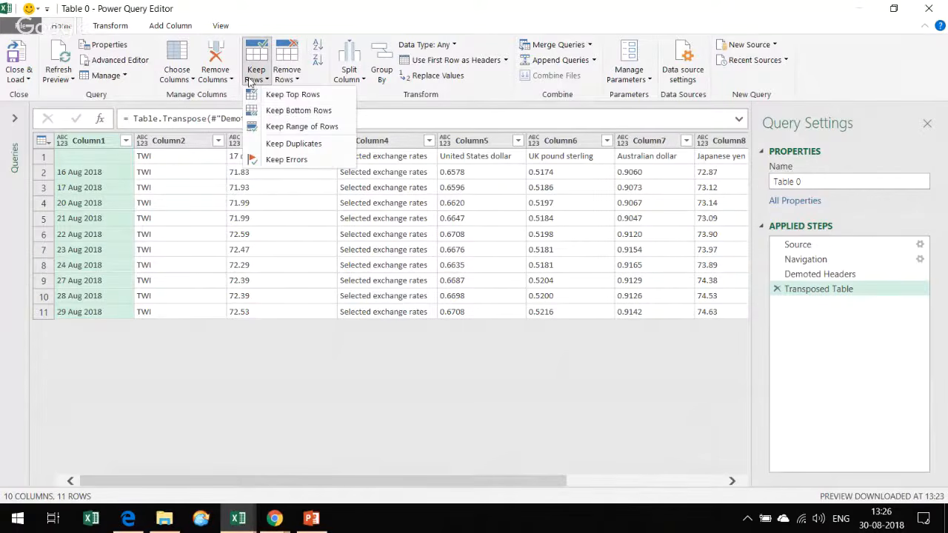
click(295, 111)
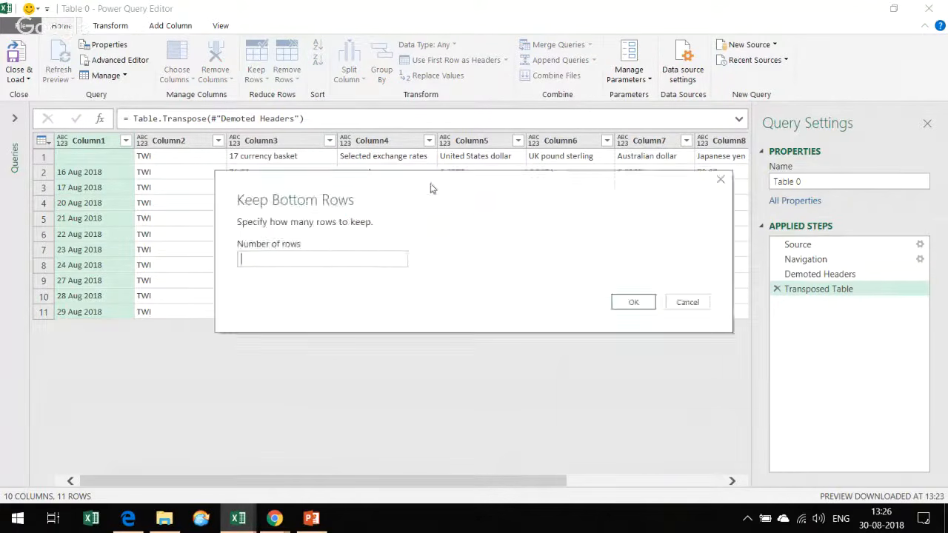
text(1)
click(633, 303)
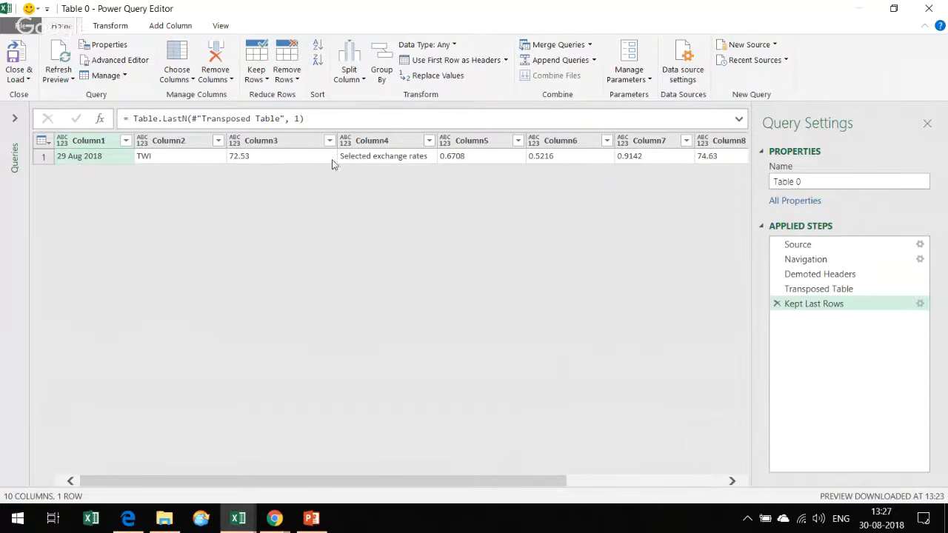
- Select Column1 and Column5, the date and the United States dollar rate, and remove all other columns
click(454, 156)
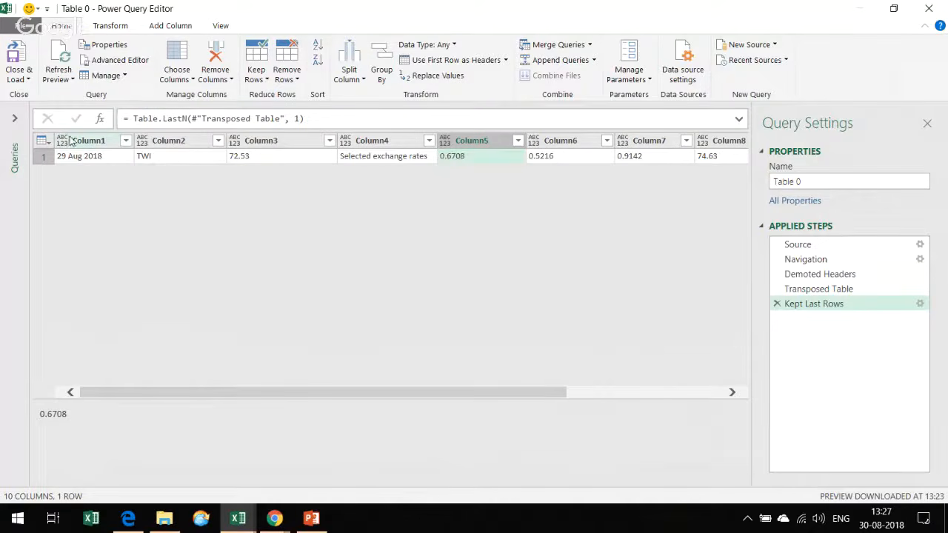
click(94, 141)
click(465, 142)
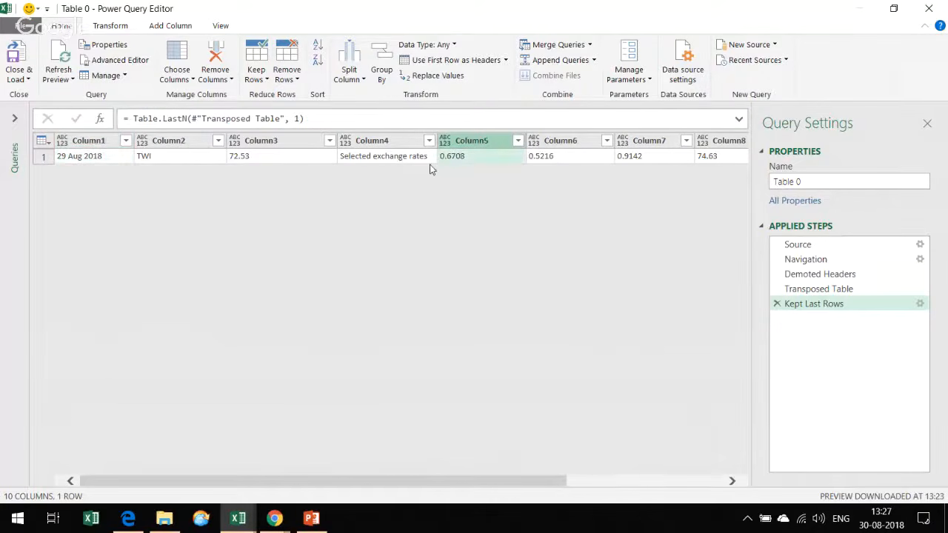
click(101, 147)
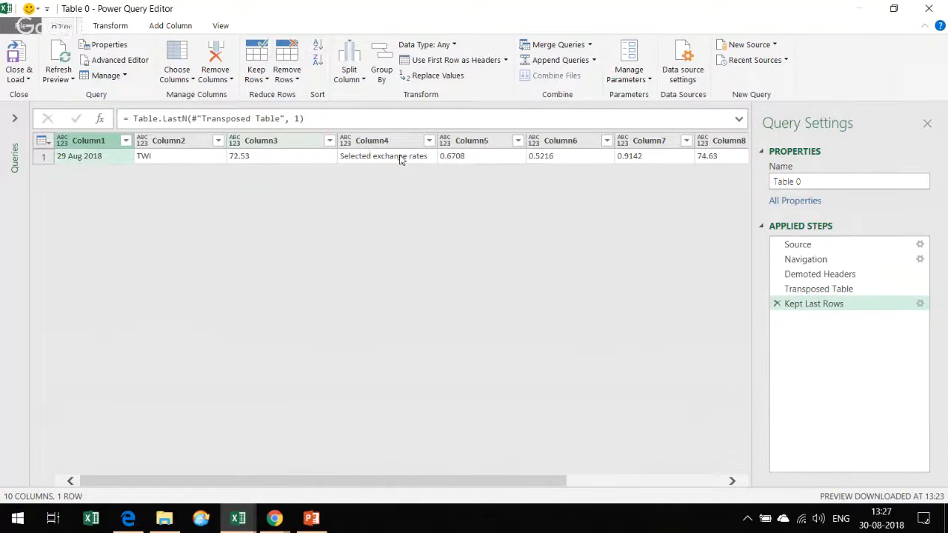
click(481, 144)
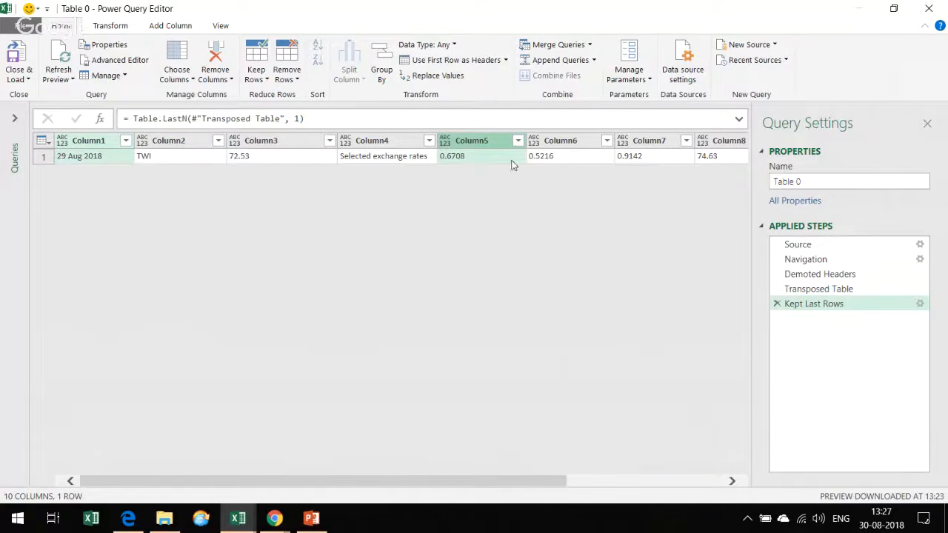
right_click(103, 143)
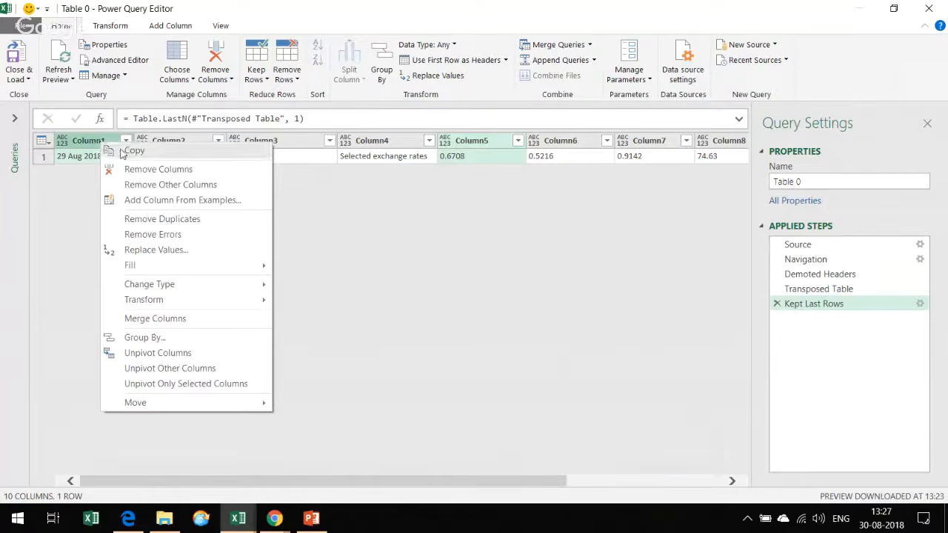
click(149, 187)
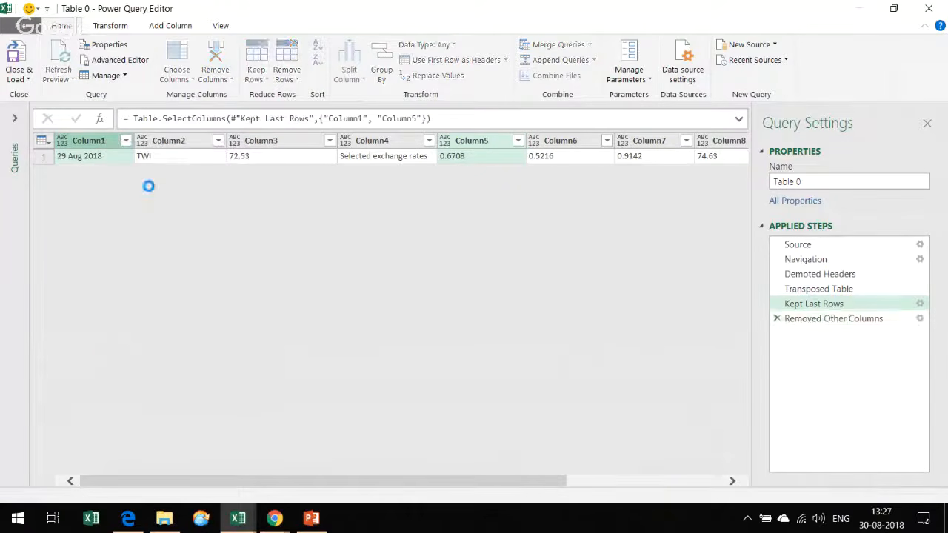
- Rename Column1 as Date and Column5 as x USD
double_click(101, 140)
text(Date)
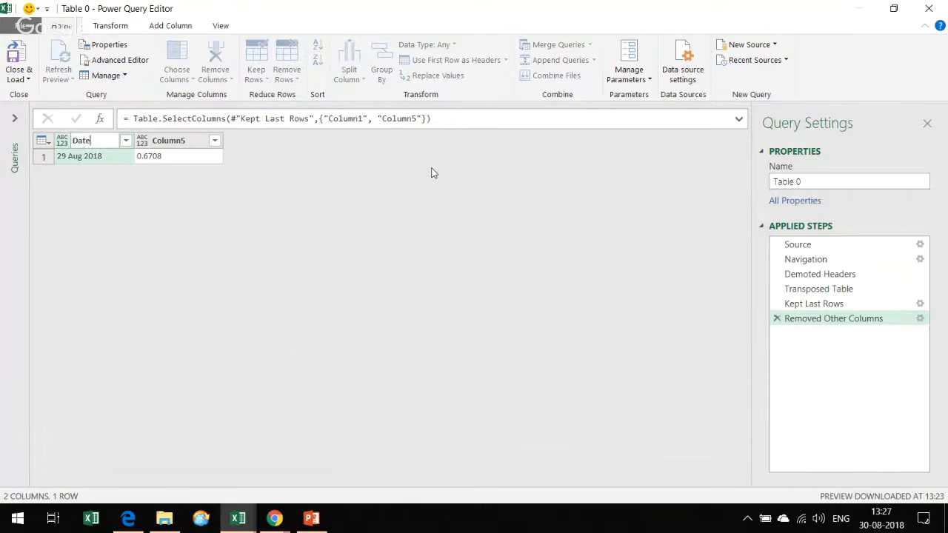
key(Return)
double_click(159, 143)
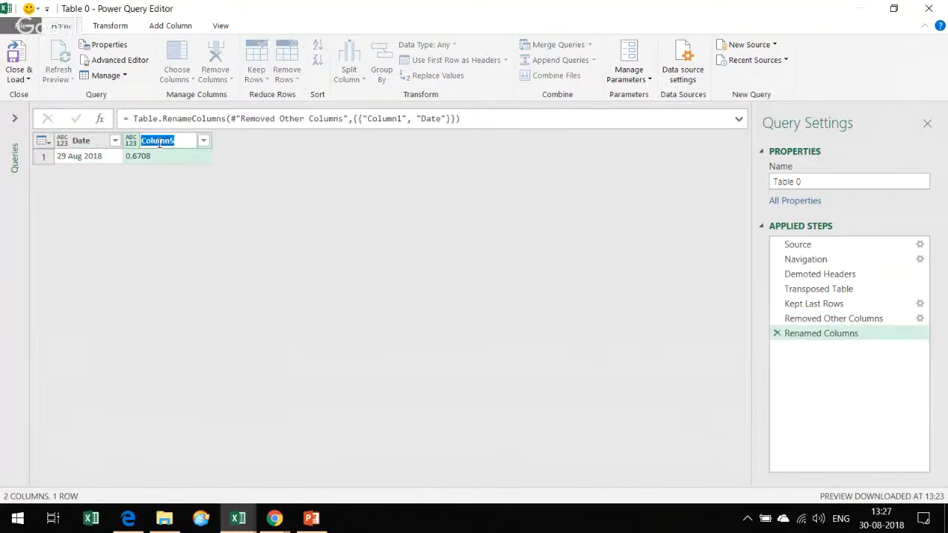
text(x USD)
key(Return)
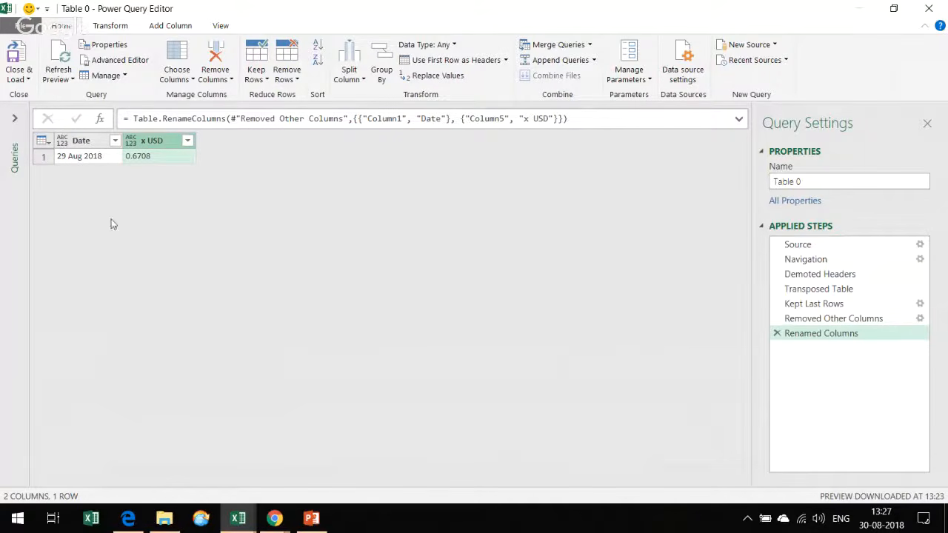
- Close the query editor, load the query result into the workbook, and select the date in cell A2
click(19, 59)
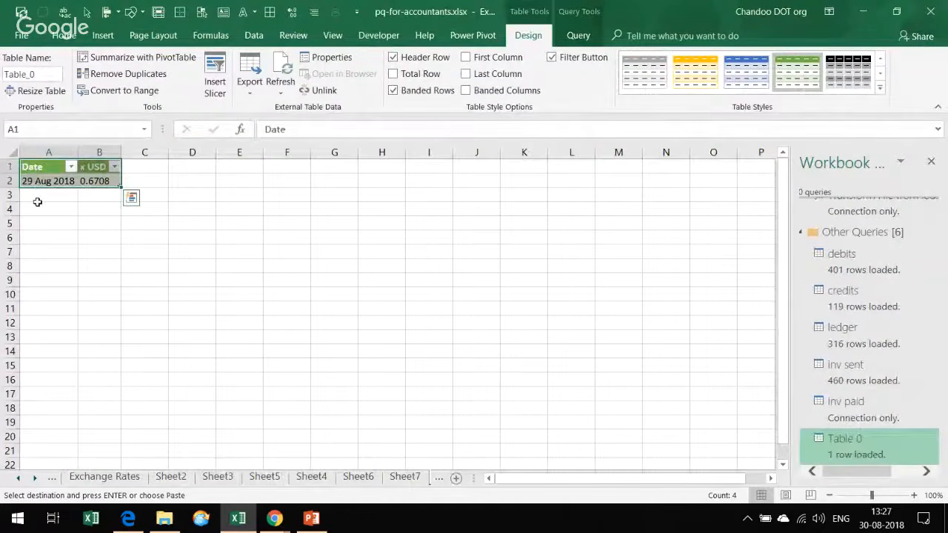
click(49, 221)
click(50, 178)
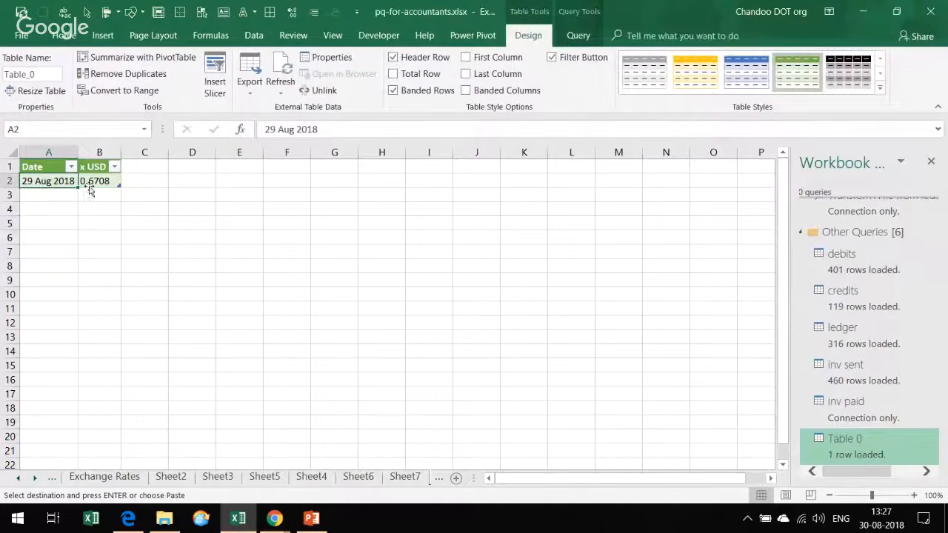
- Check the loaded date and USD rate against the Reserve Bank of New Zealand exchange rates page in Edge
click(96, 184)
click(47, 188)
click(91, 262)
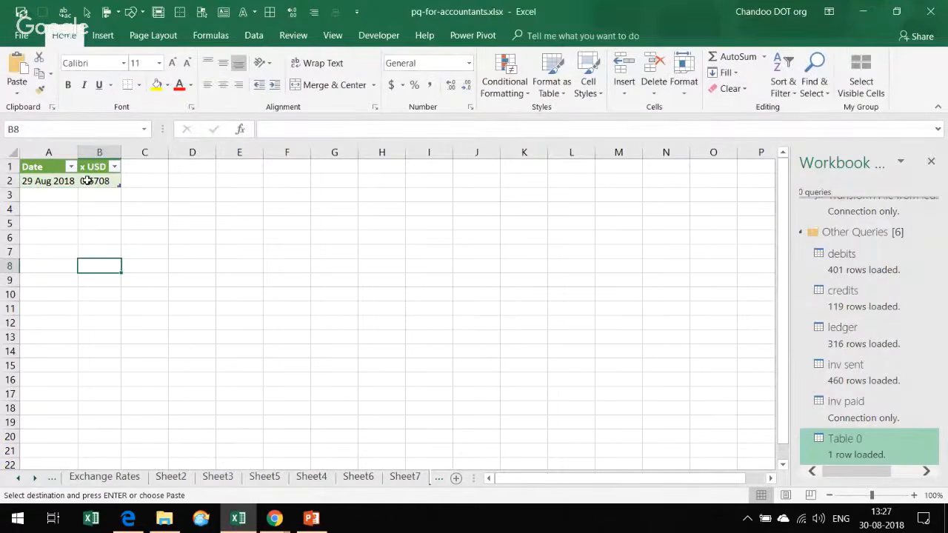
click(87, 179)
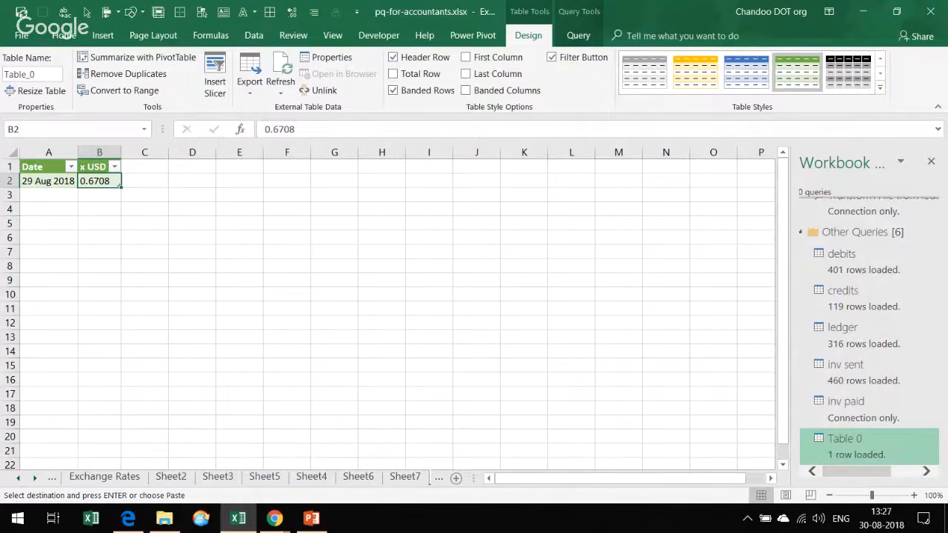
click(275, 519)
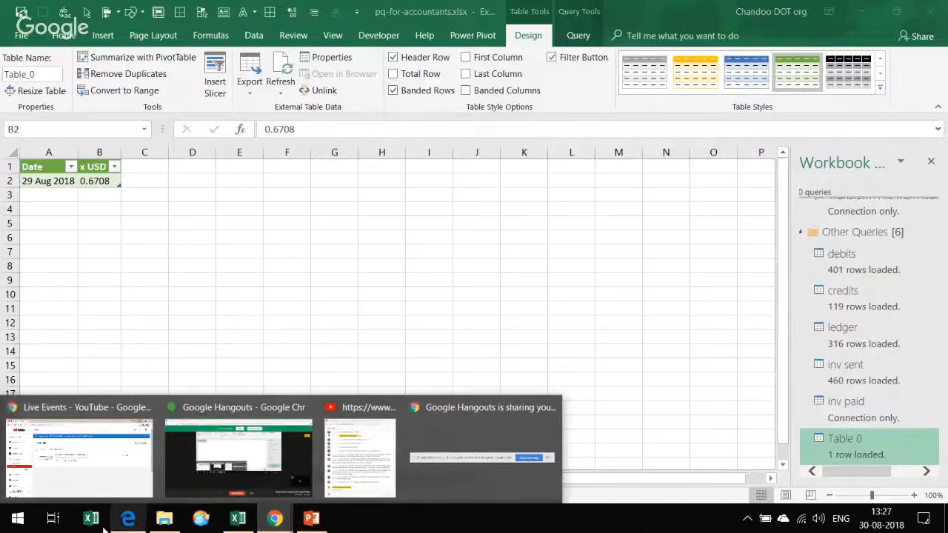
click(135, 517)
scroll(377, 215, up, 2)
scroll(375, 198, up, 2)
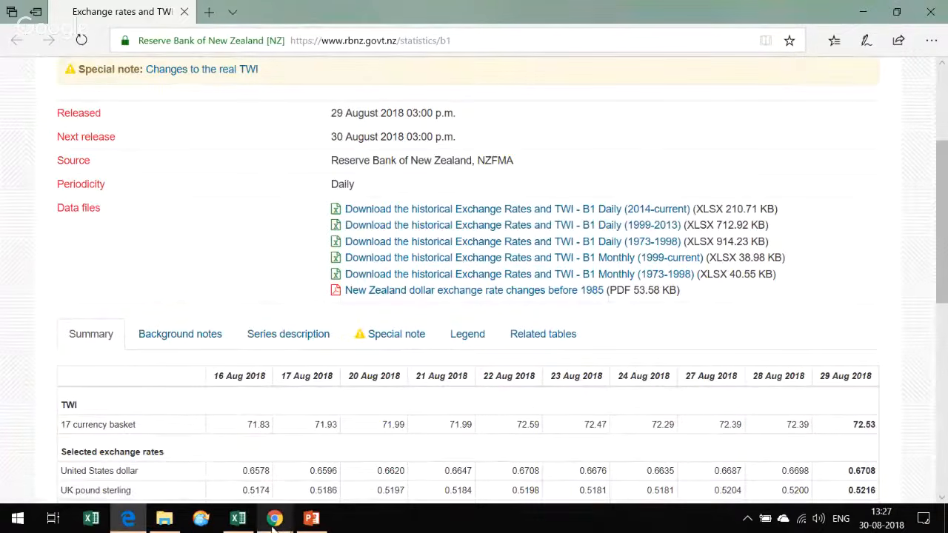
- Switch to the YouTube live chat window in Chrome and check the viewers' messages
mouse_move(275, 527)
click(343, 465)
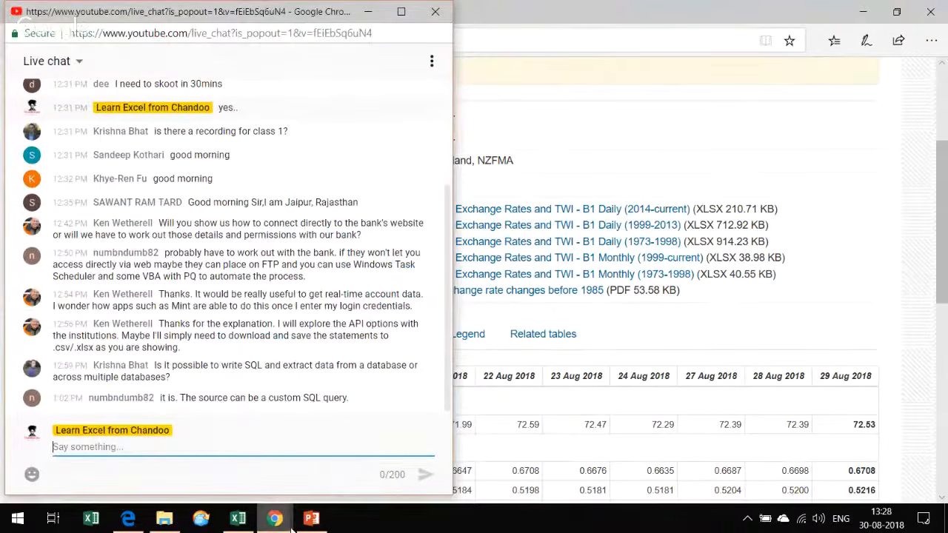
mouse_move(290, 527)
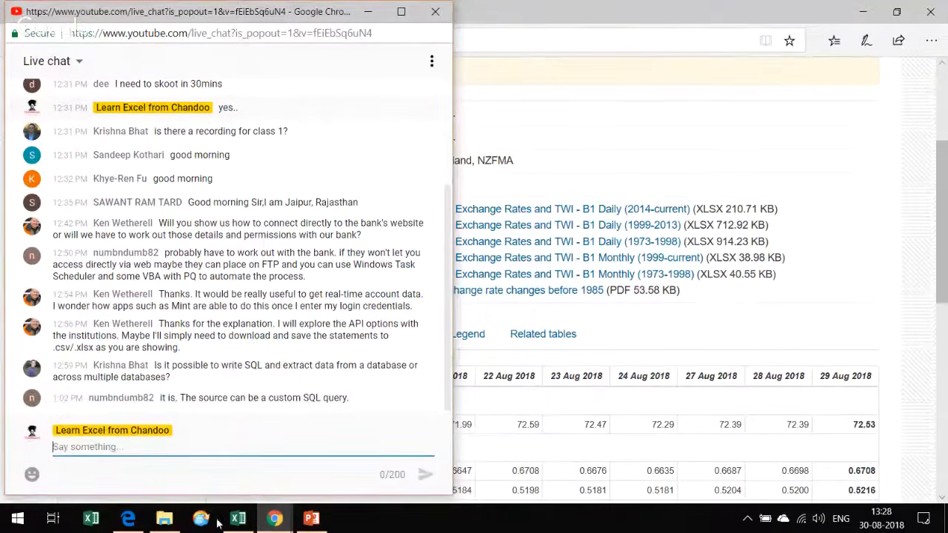
- Switch to the PowerPoint deck, start the slide show from slide 5 and advance to the "Resources to learn more" slide
click(311, 518)
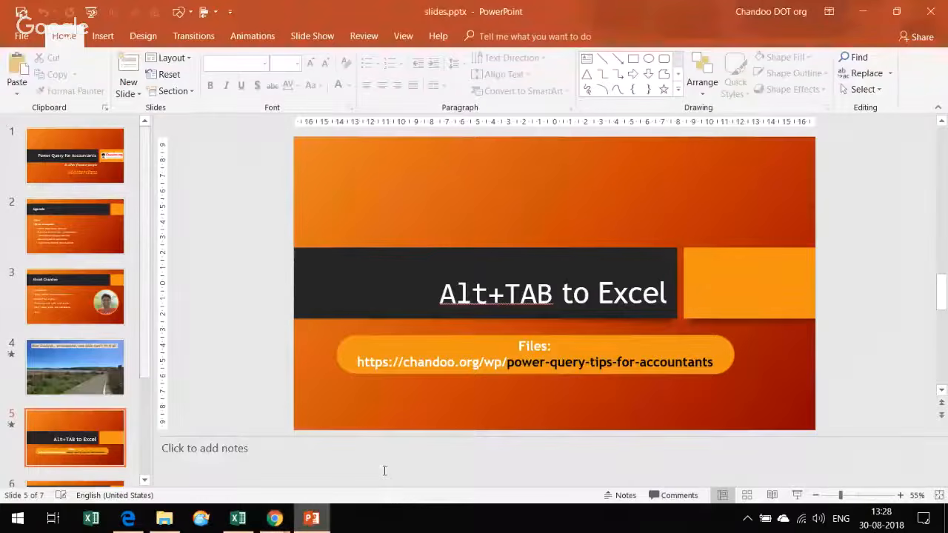
click(797, 495)
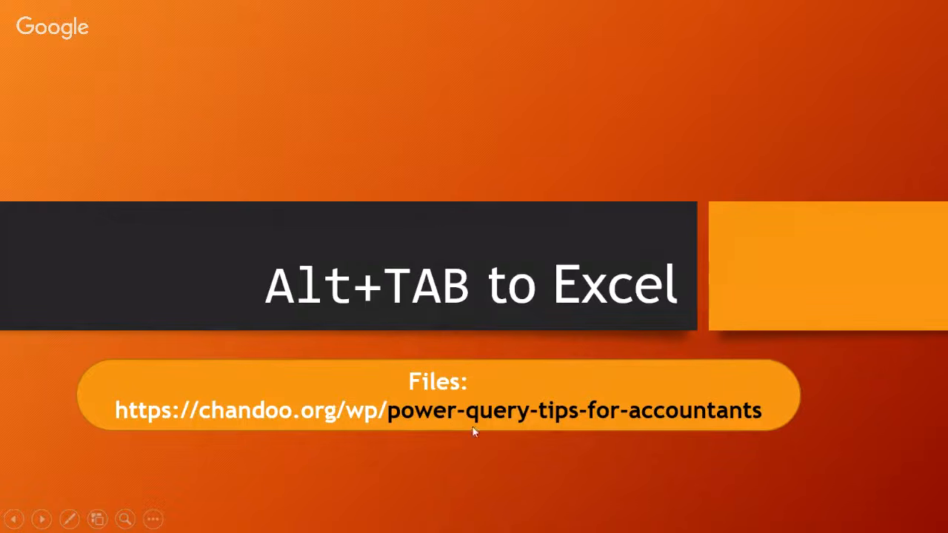
click(453, 464)
click(451, 462)
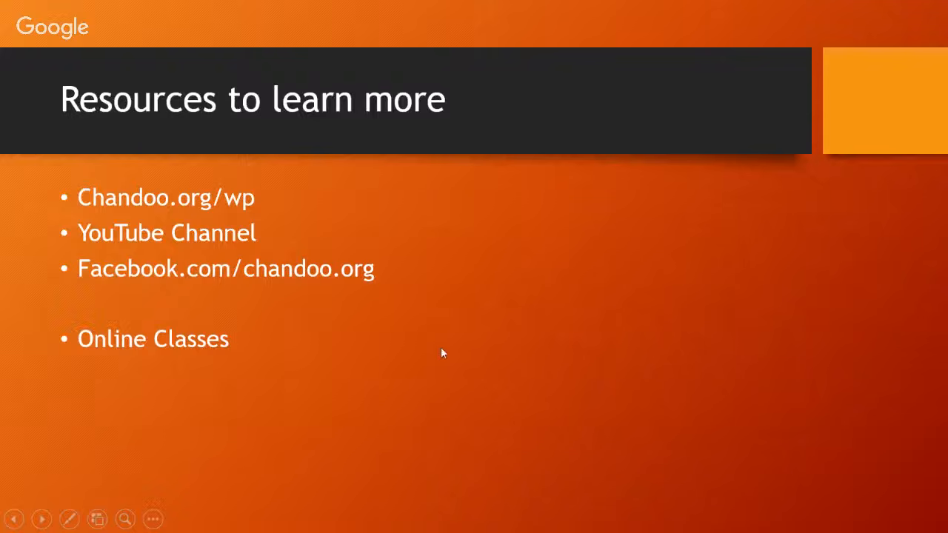